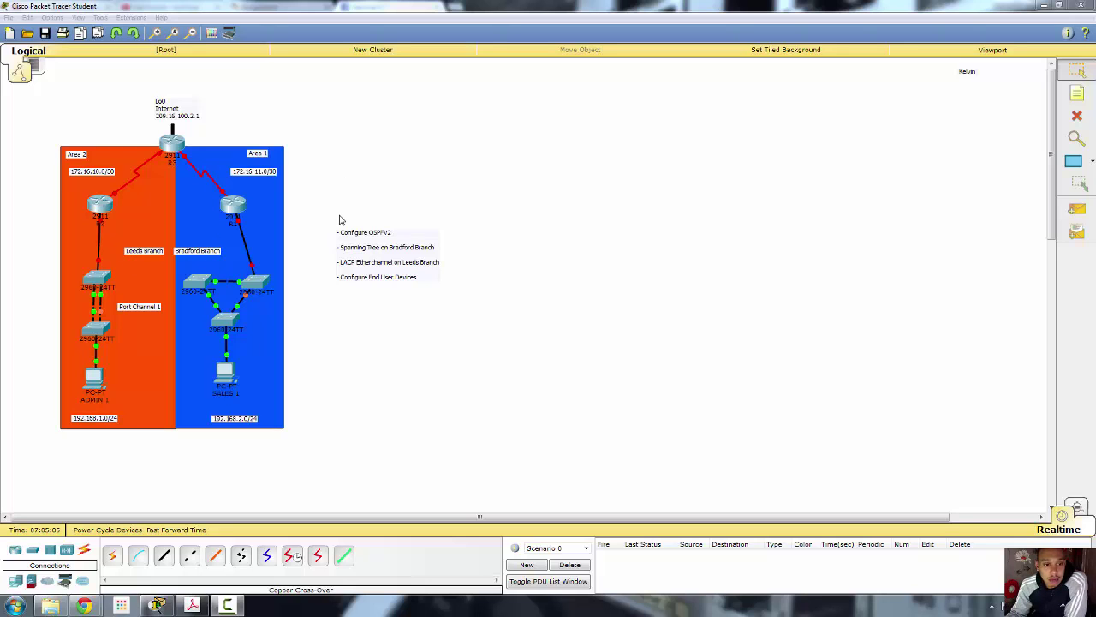
drag(333, 214, 463, 326)
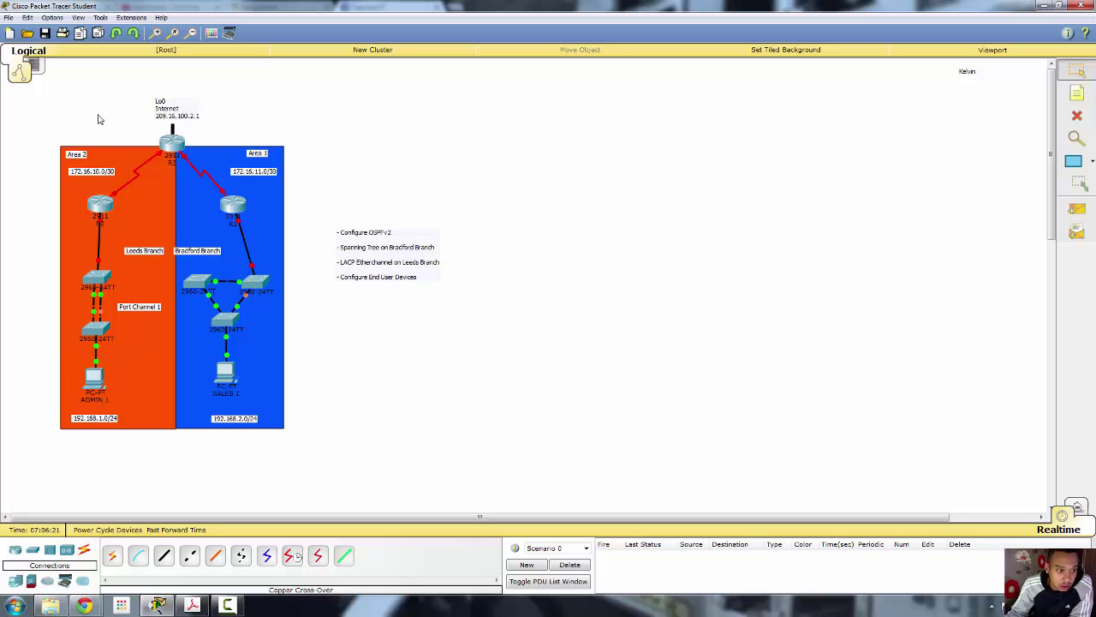
Open router R3's command line, decline the initial configuration dialog, and enter global configuration mode
click(169, 152)
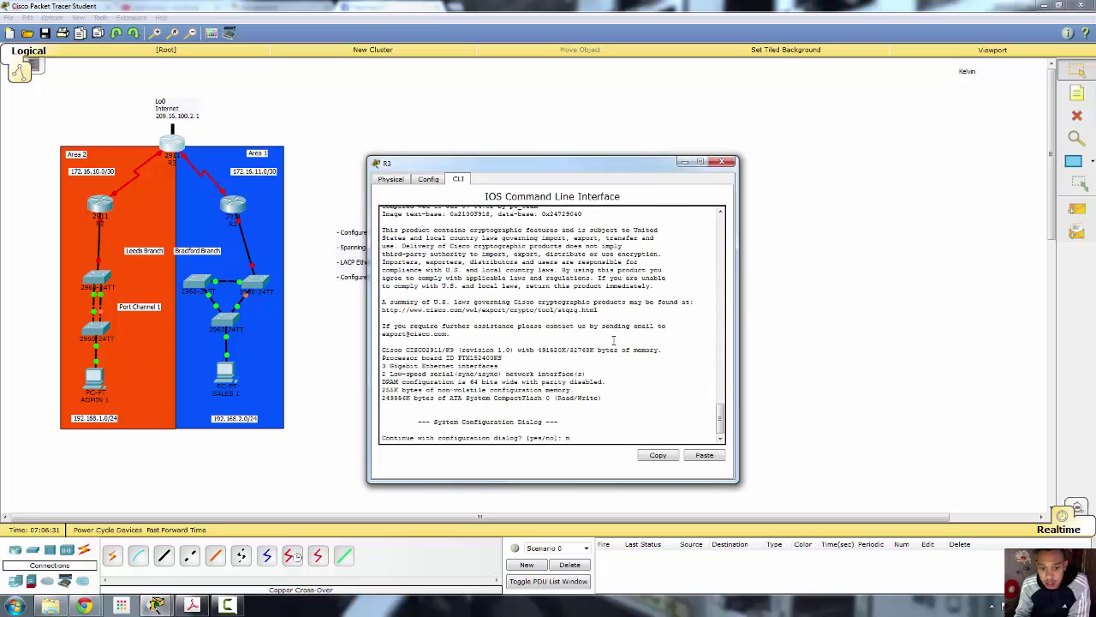
text(no)
key(Return)
key(Return)
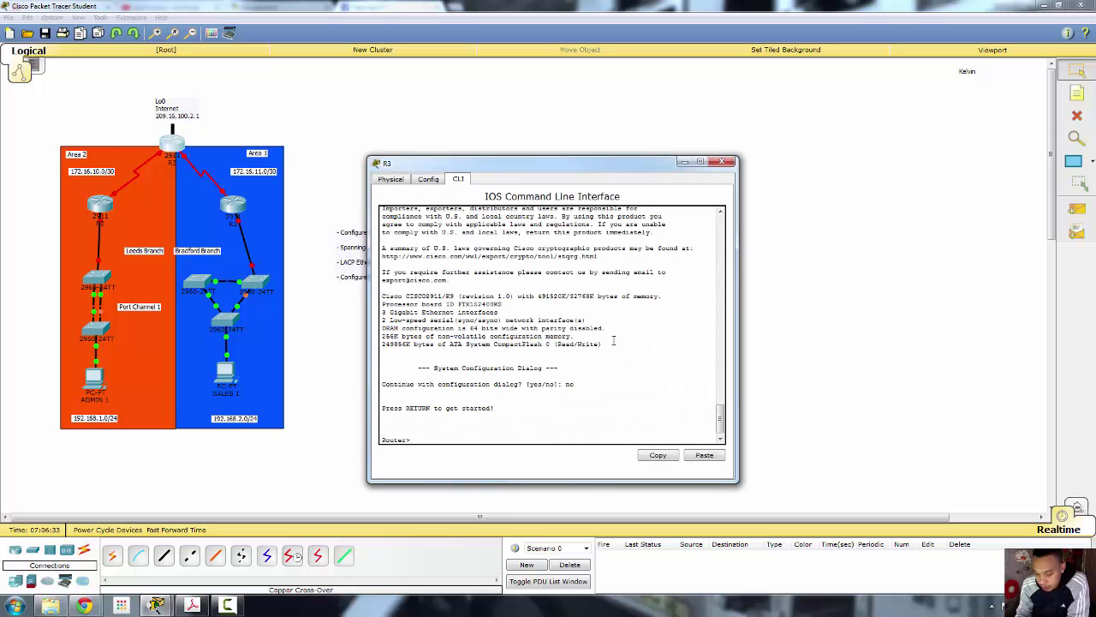
text(en)
key(Return)
text(conf t)
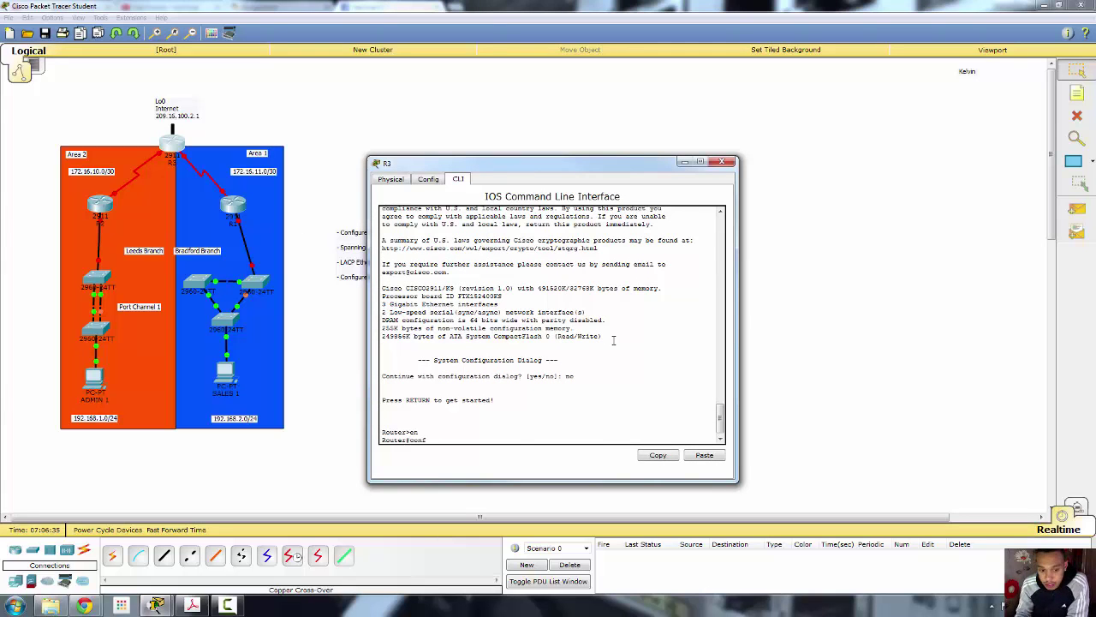
key(Return)
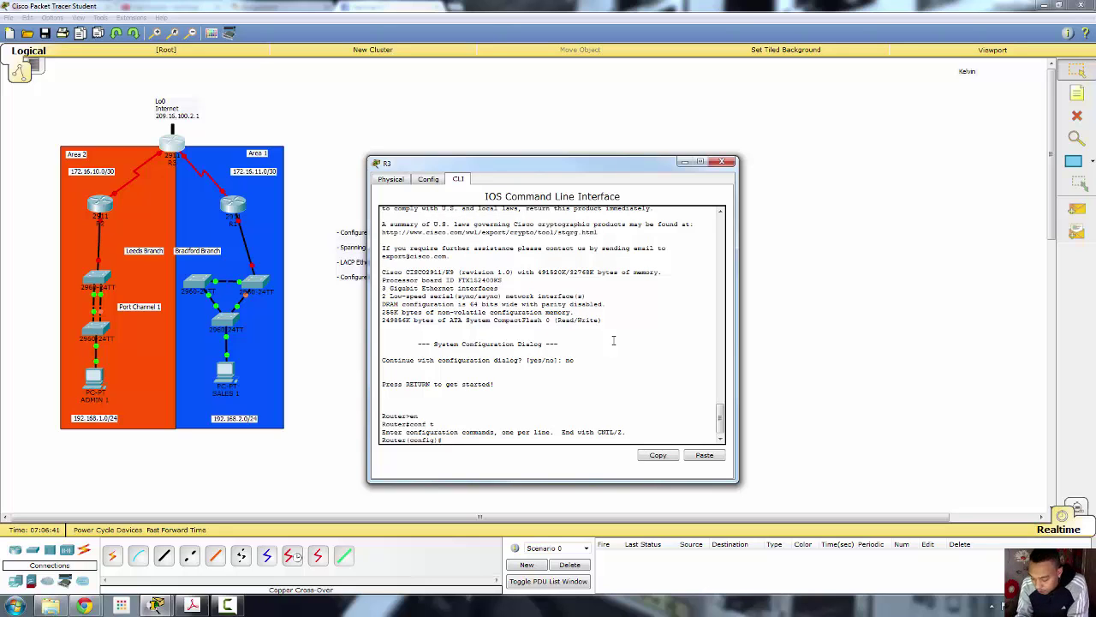
Set the router's hostname to R3 and disable IP domain lookup
text(hos)
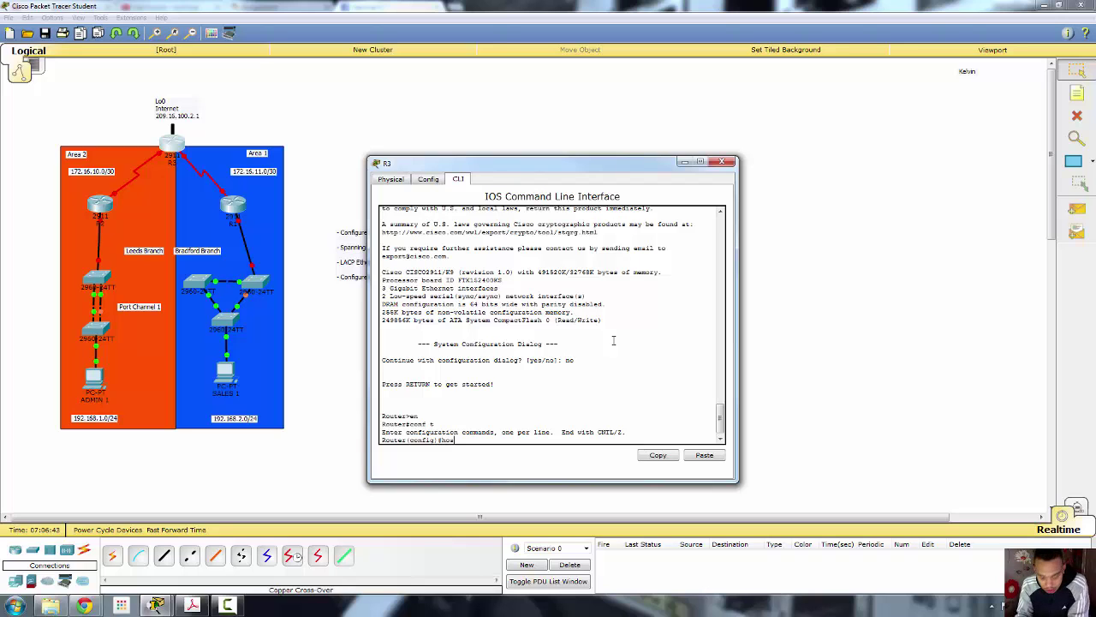
text(t)
key(Tab)
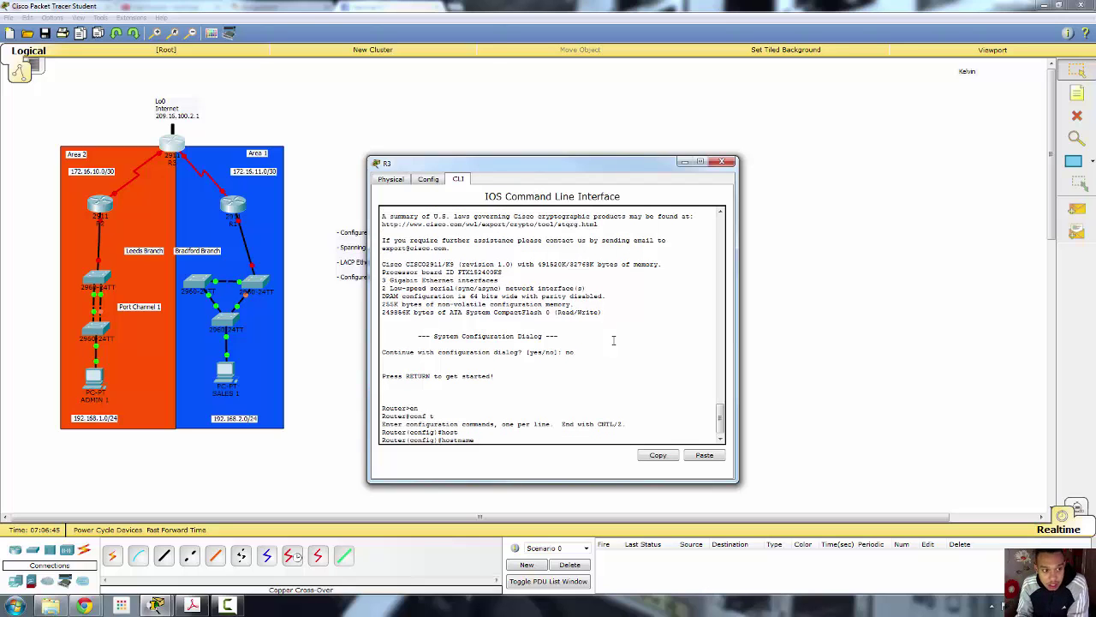
text(R3)
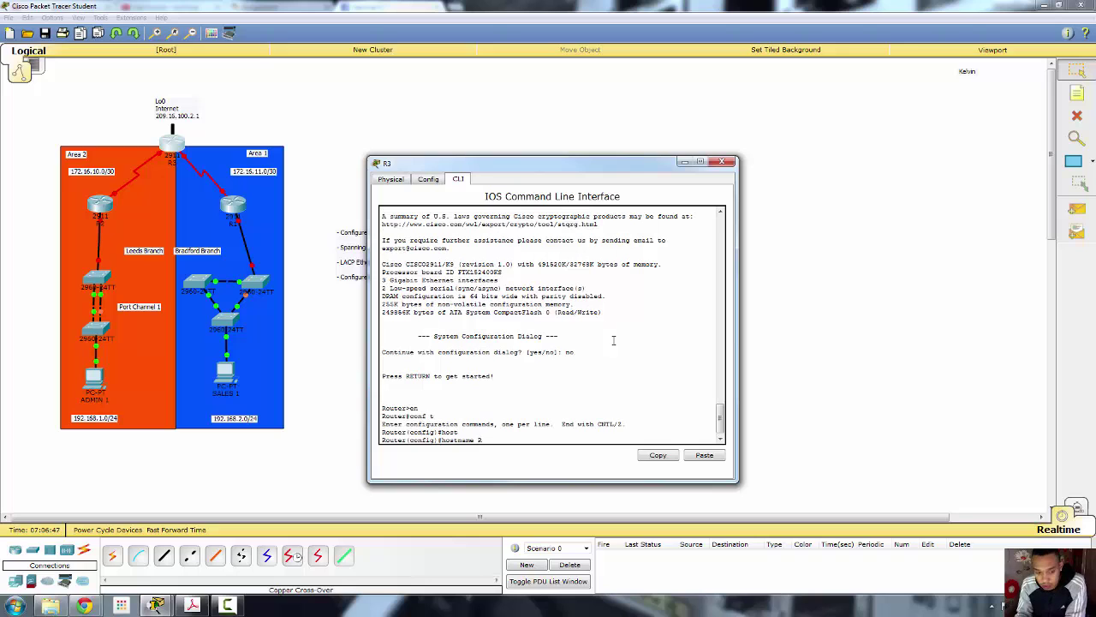
key(Return)
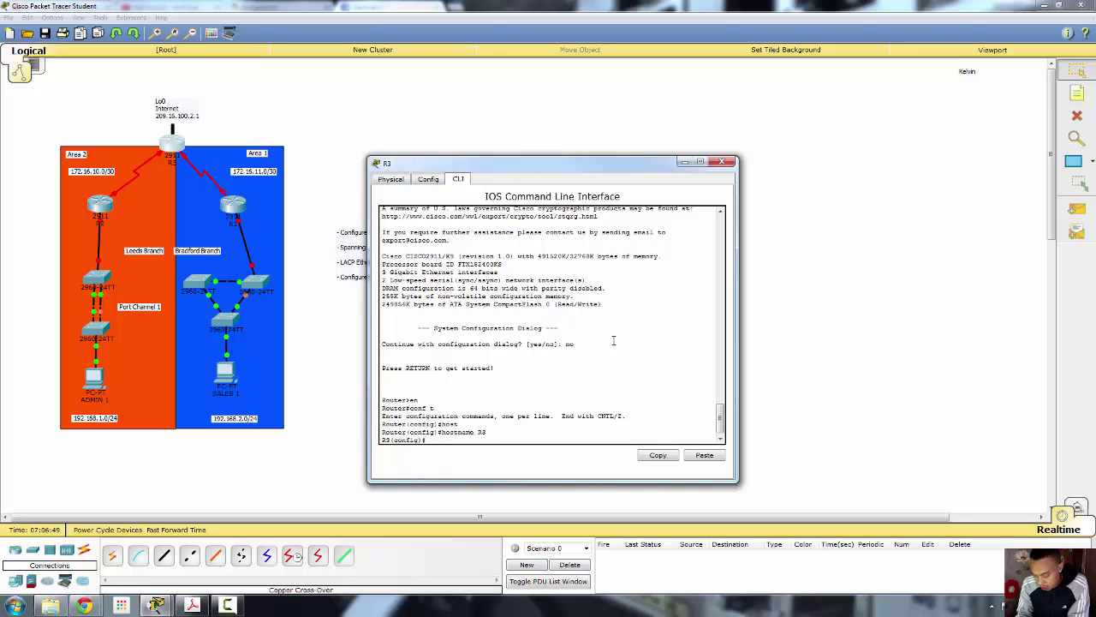
text(no ip domain-lo)
key(Tab)
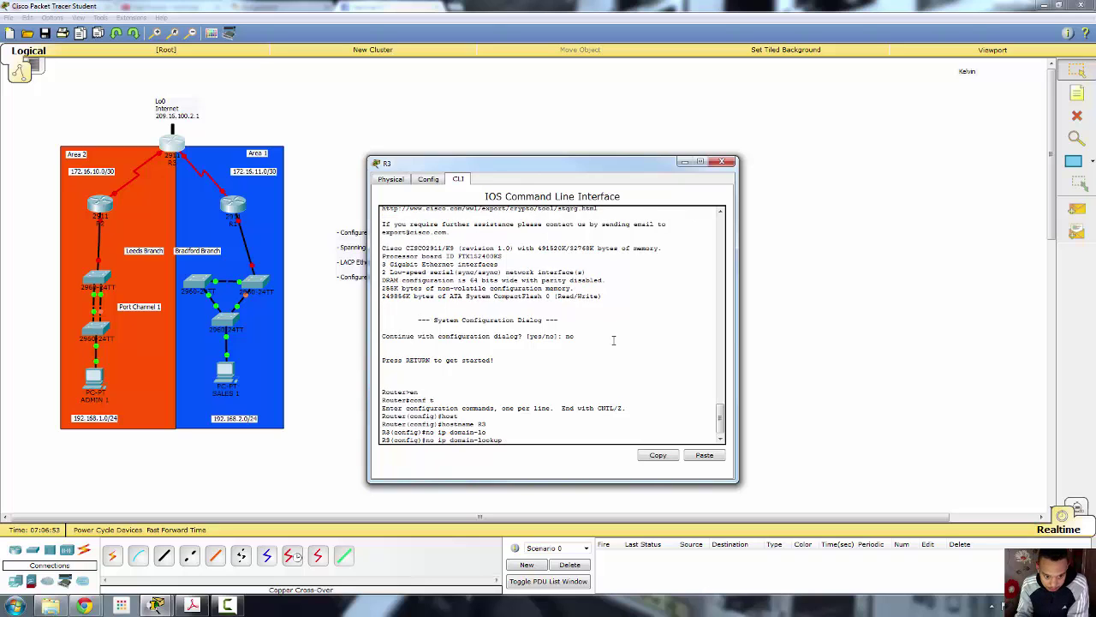
key(Return)
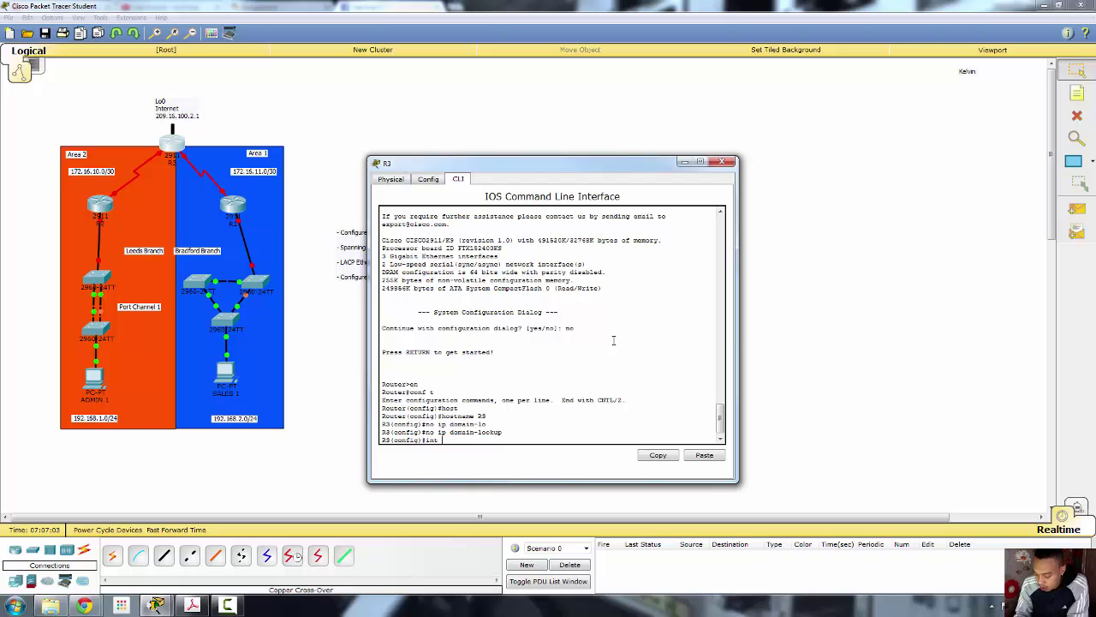
Assign IP address 172.16.10.1 with subnet mask 255.255.255.252 to R3's serial interface s0/0/0
text(s0/0/0)
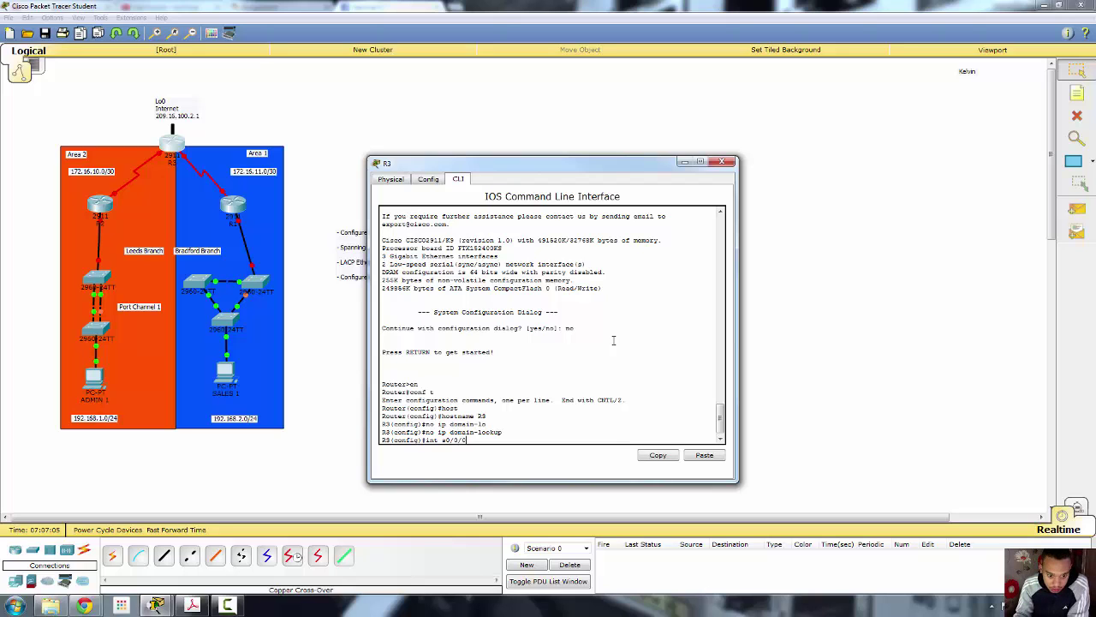
key(Return)
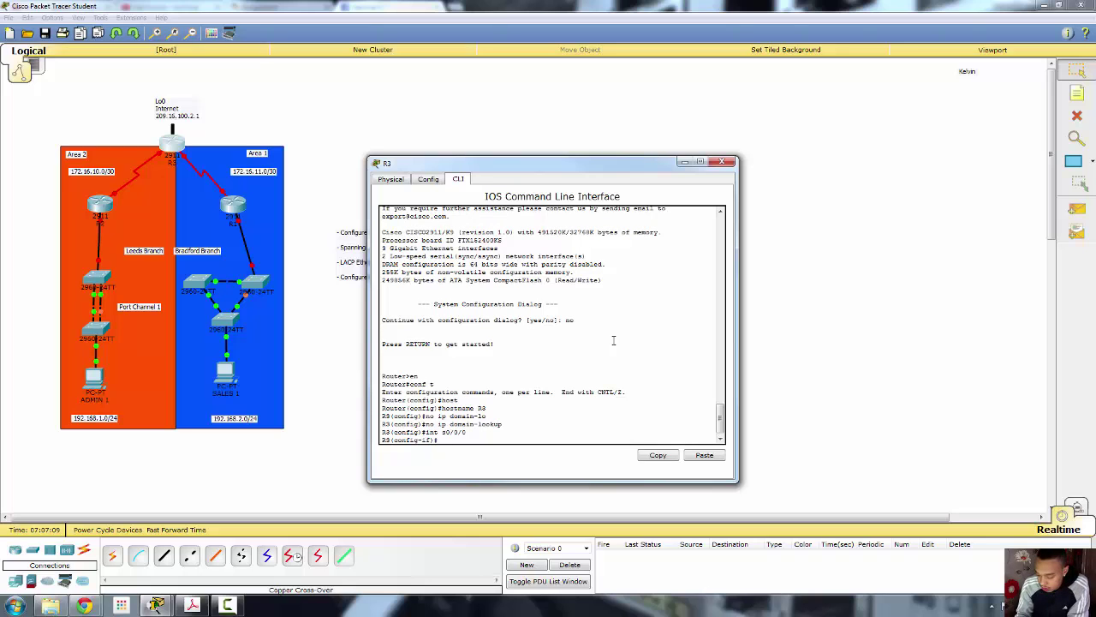
text(ip add)
key(Tab)
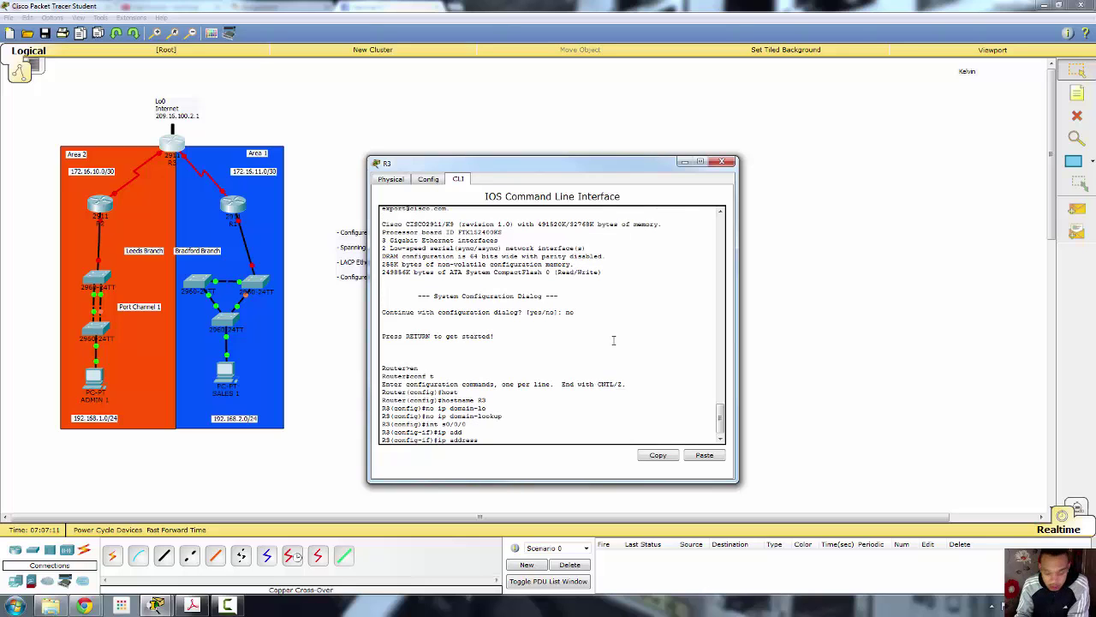
text(172.16.10.1)
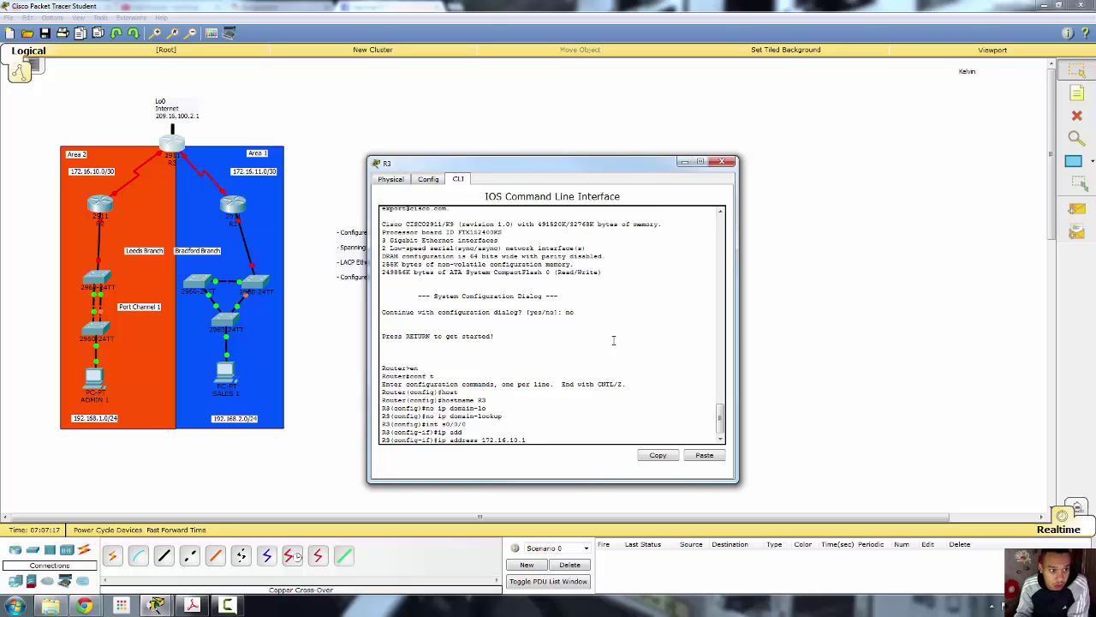
text(25)
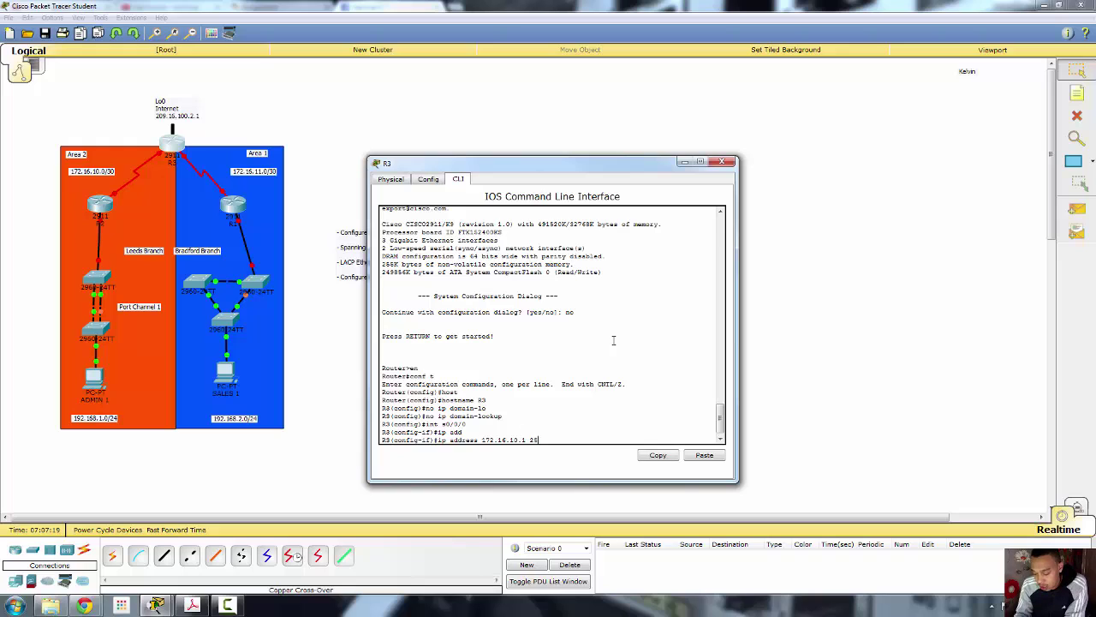
text(5.255.255.2)
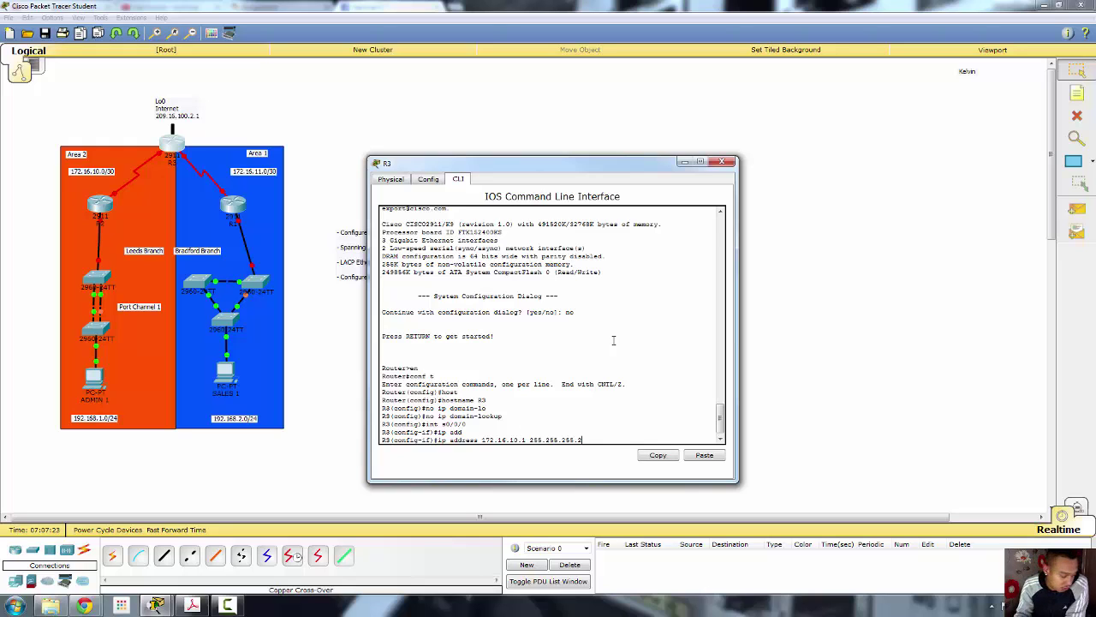
text(52)
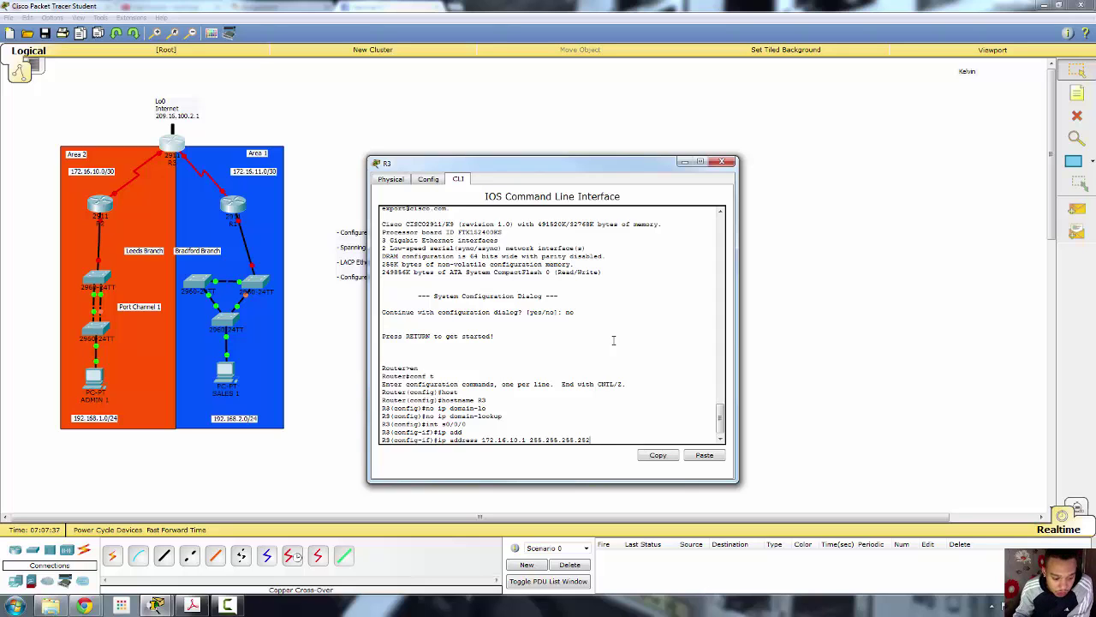
key(Return)
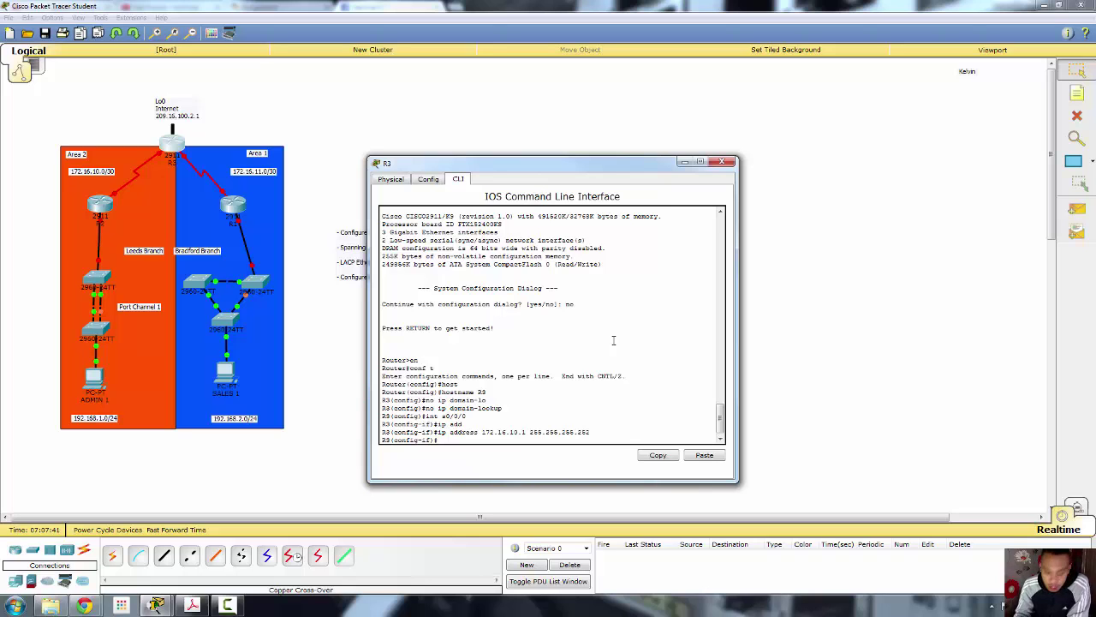
Bring up R3's s0/0/0 interface with no shutdown and close the router's window
text(no shut)
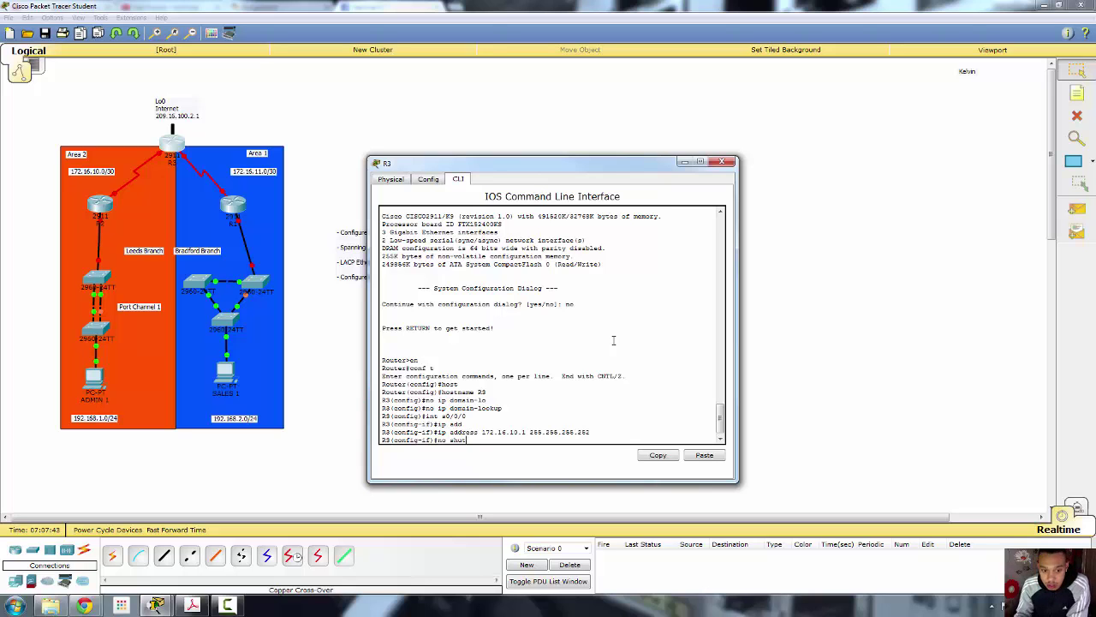
key(Return)
key(Return)
key(Return)
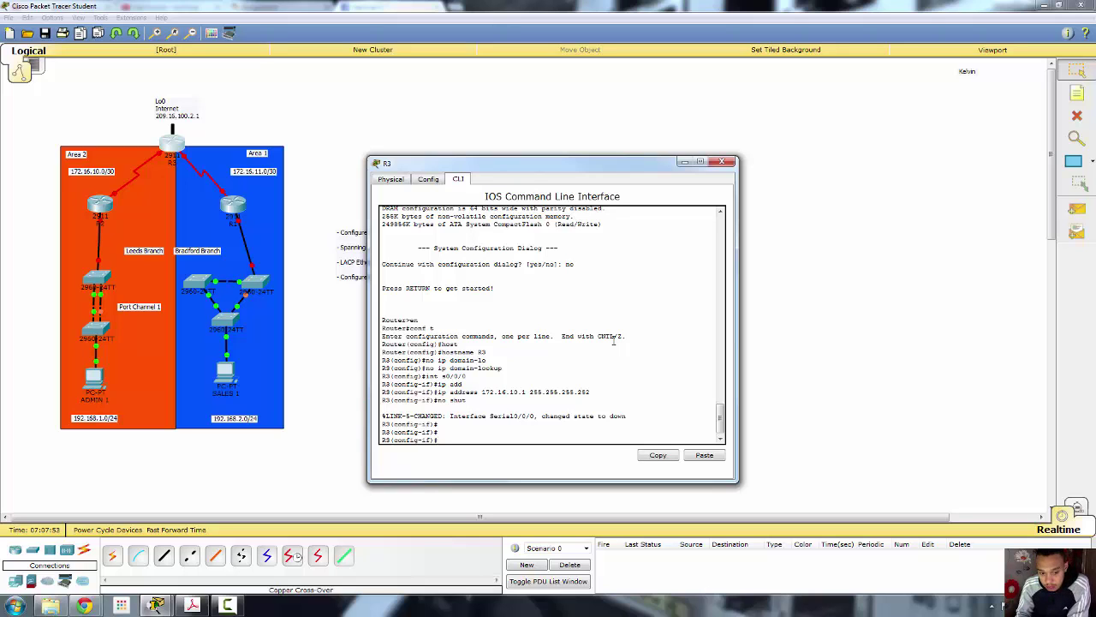
click(723, 162)
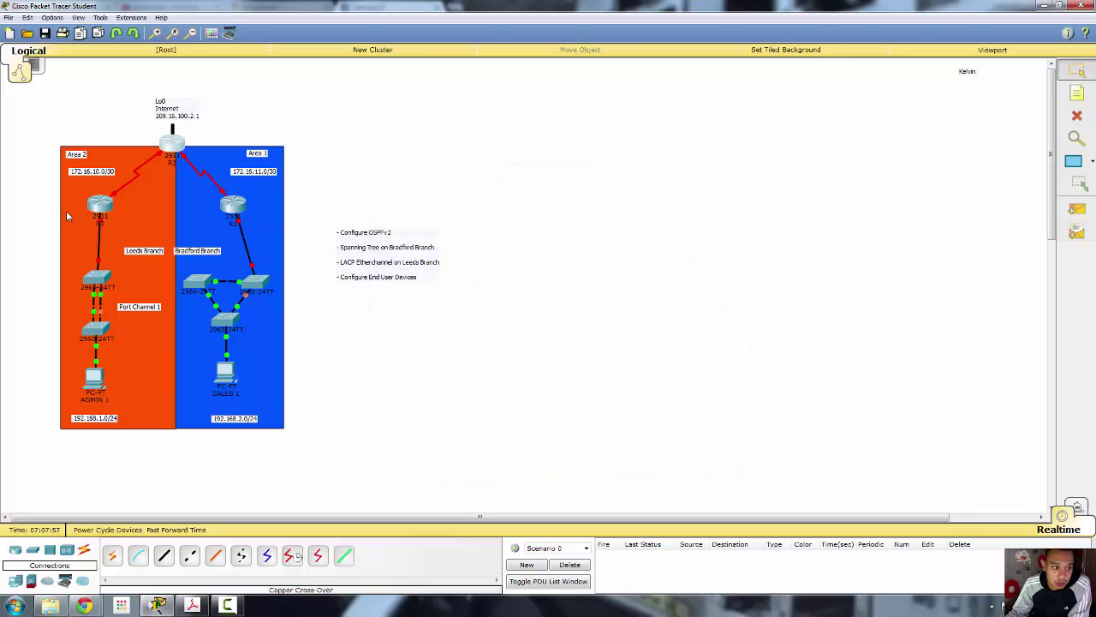
Open router R2's command line, decline the initial configuration dialog, and enter global configuration mode
click(100, 204)
text(no)
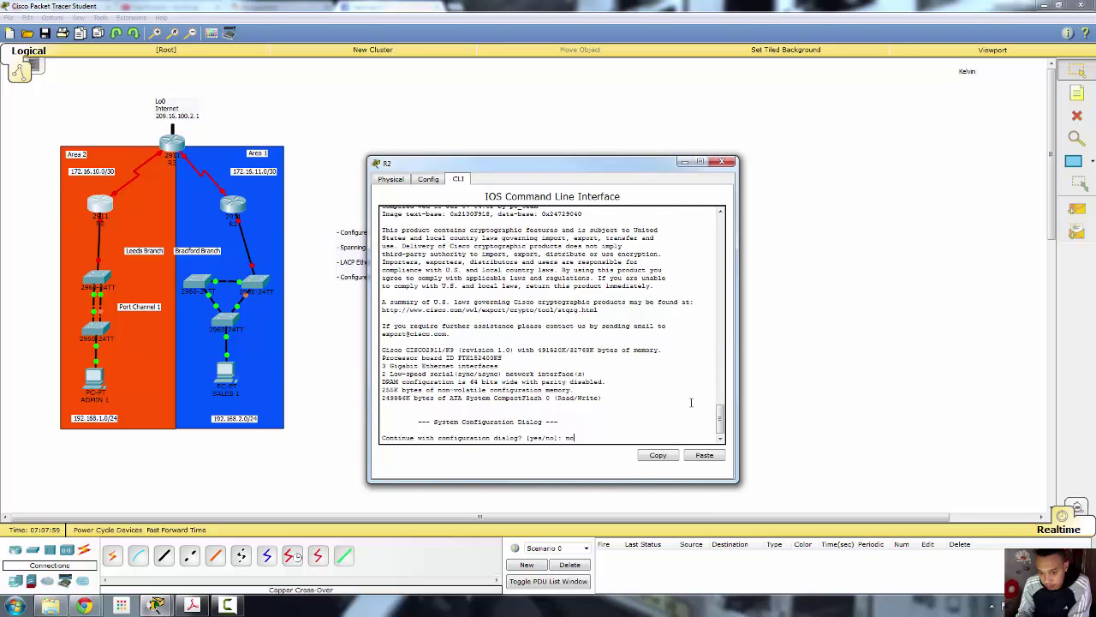
key(Return)
key(Return)
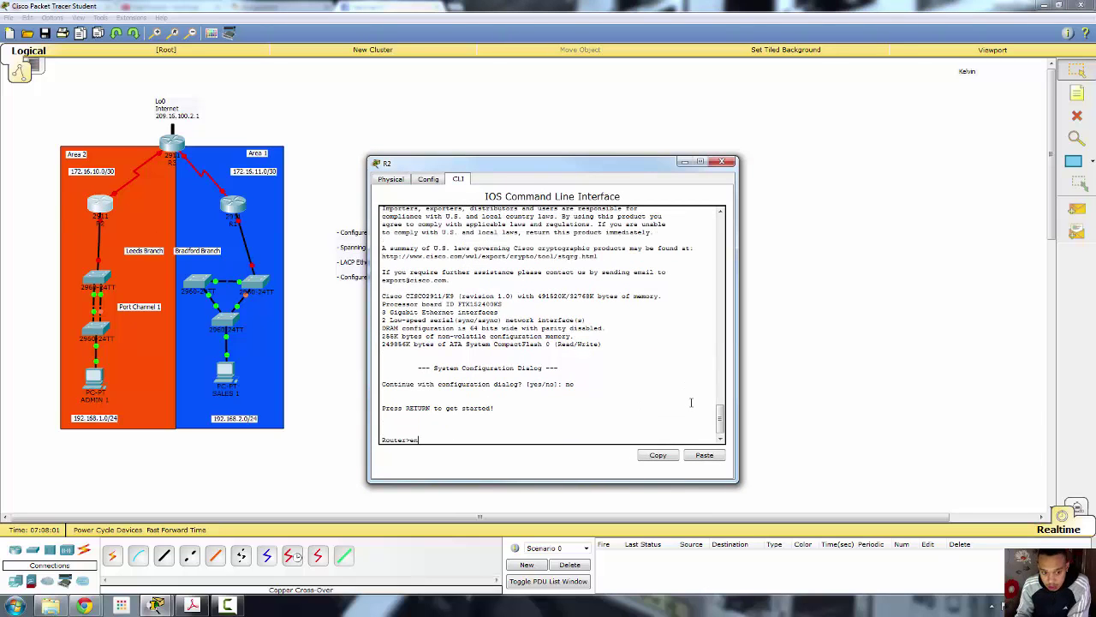
text(en)
key(Return)
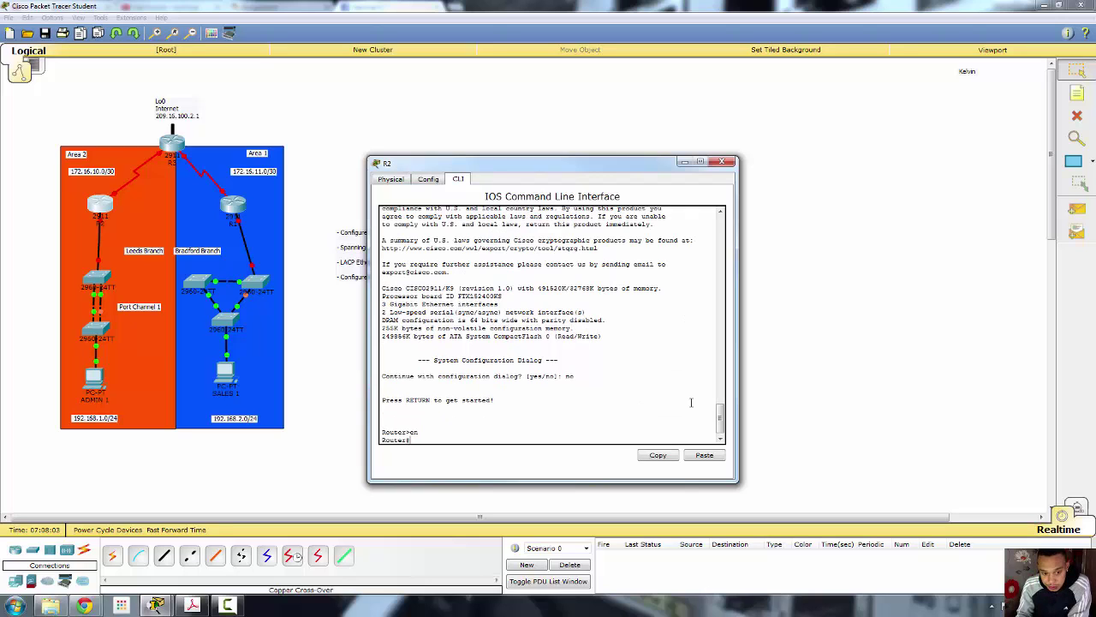
text(conf)
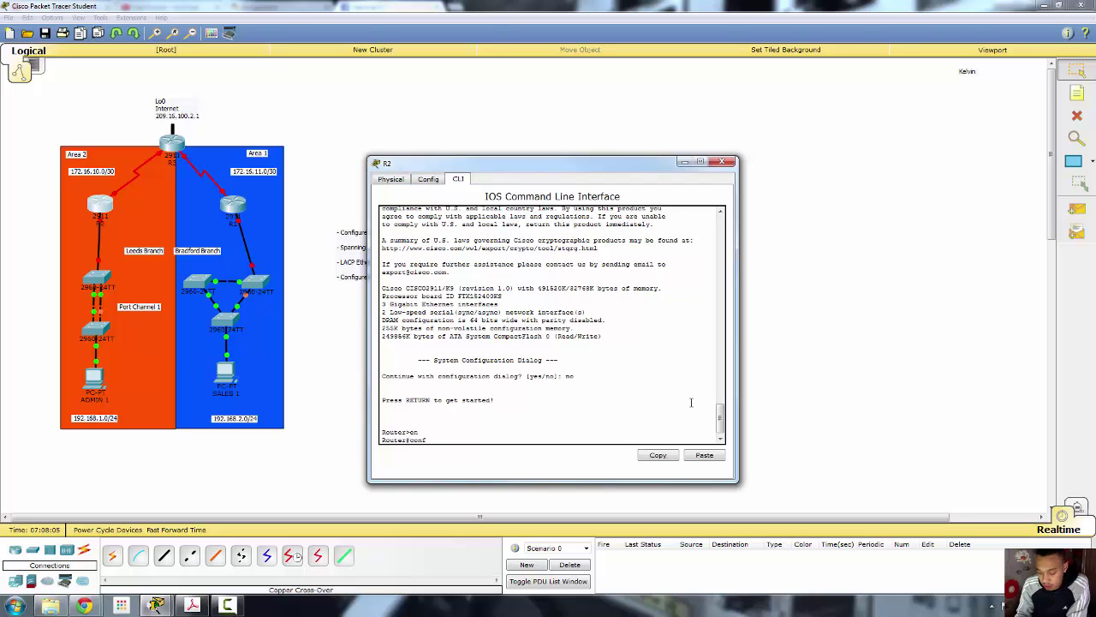
text( t)
key(Return)
text(hostname)
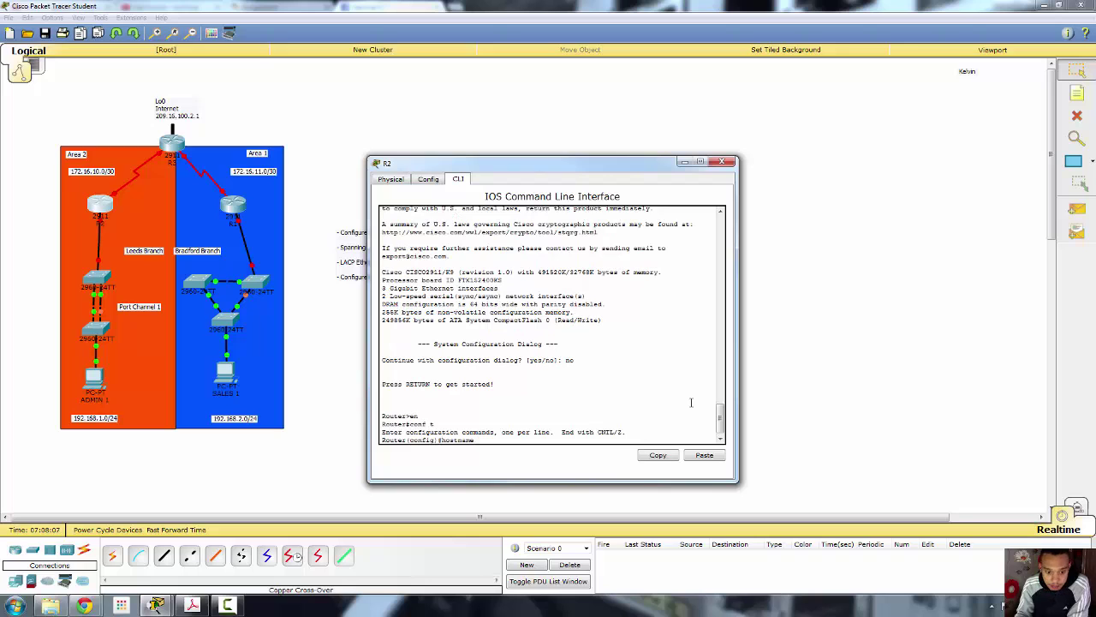
text( R23)
key(Return)
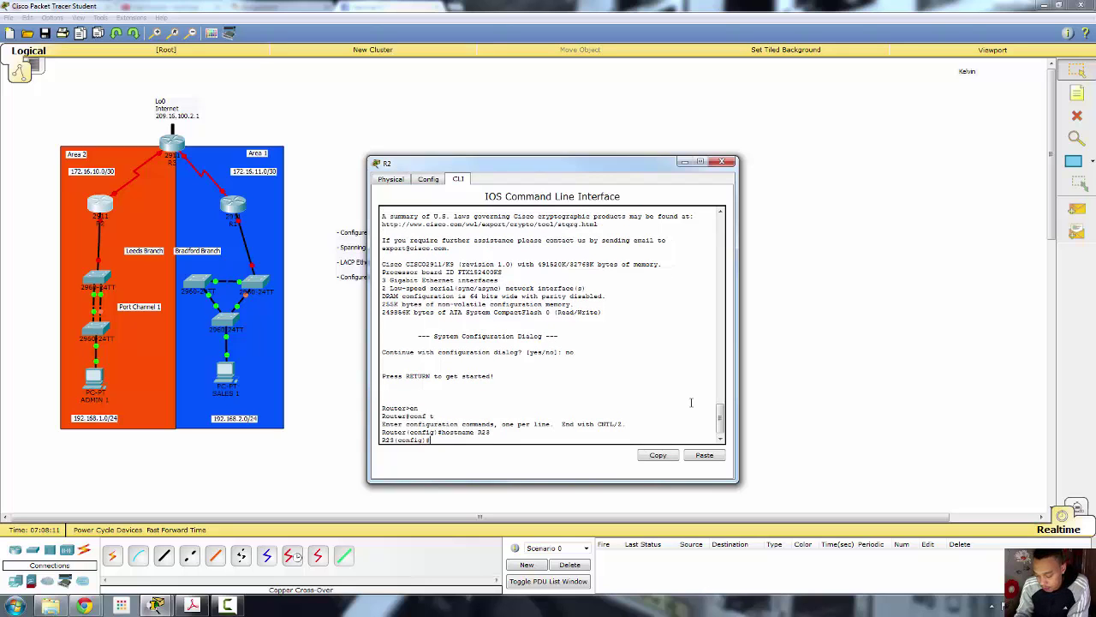
text(no hos)
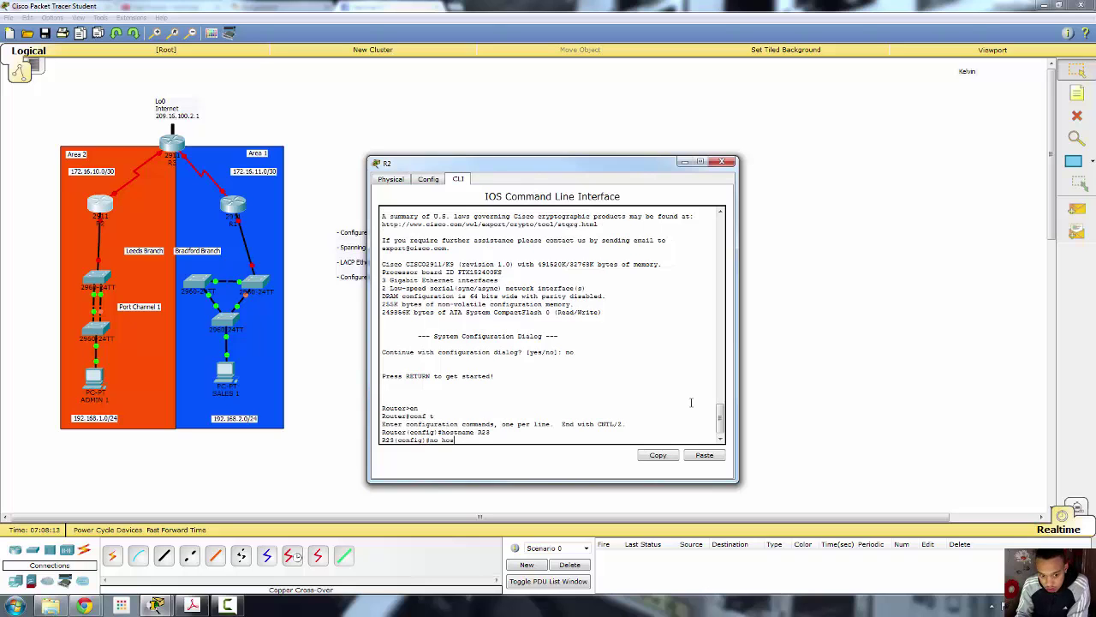
key(Tab)
key(Return)
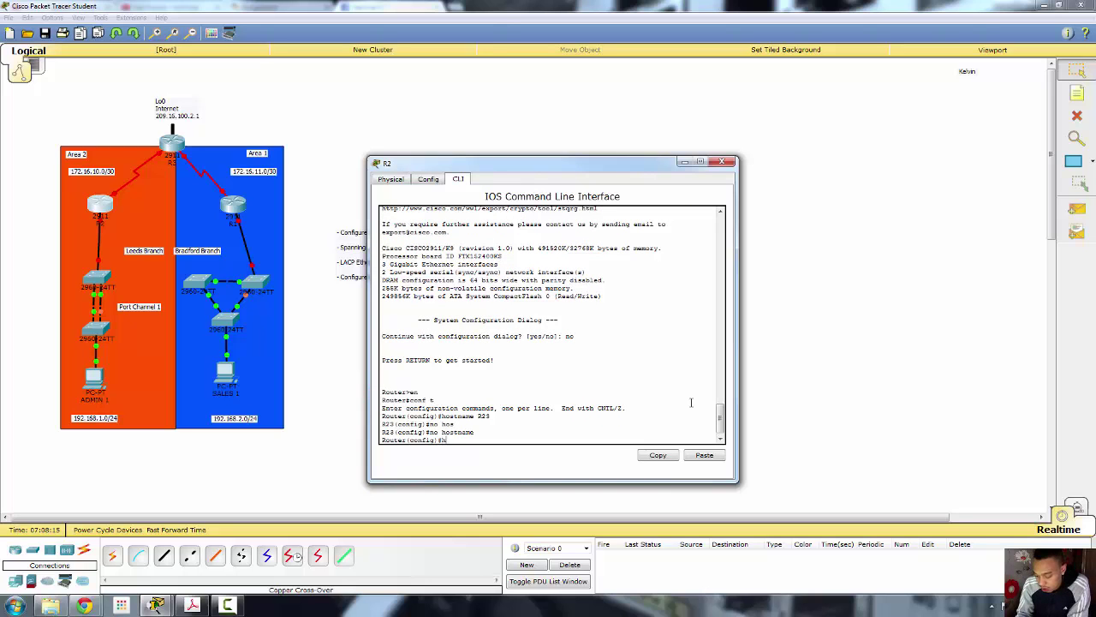
Set the hostname of the Leeds Branch router to R2
text(nam)
key(BackSpace)
key(BackSpace)
key(BackSpace)
key(BackSpace)
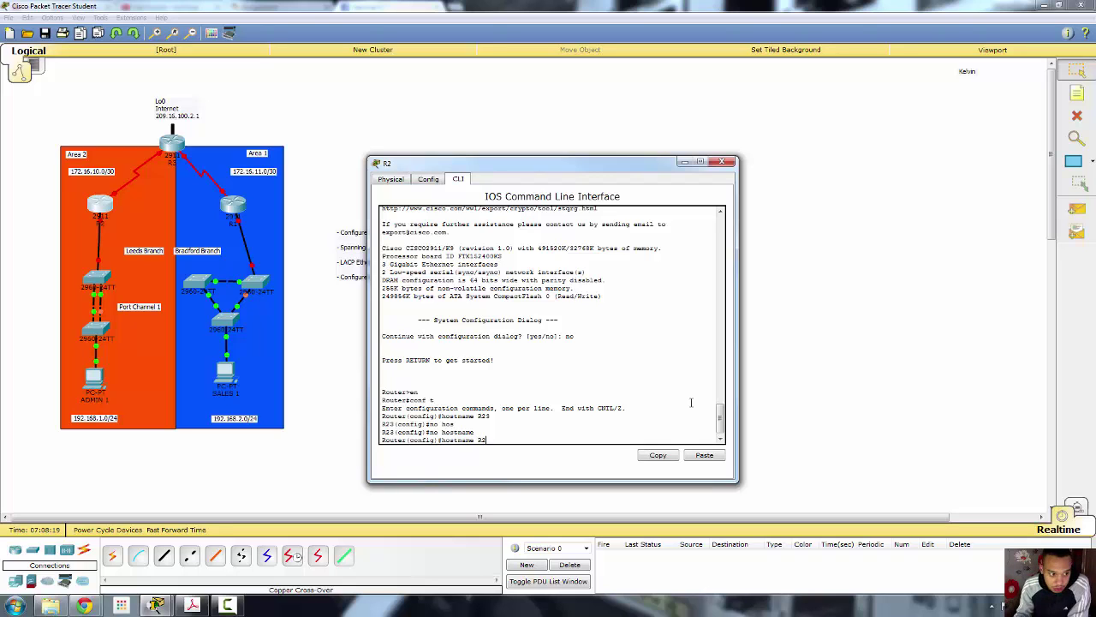
key(Return)
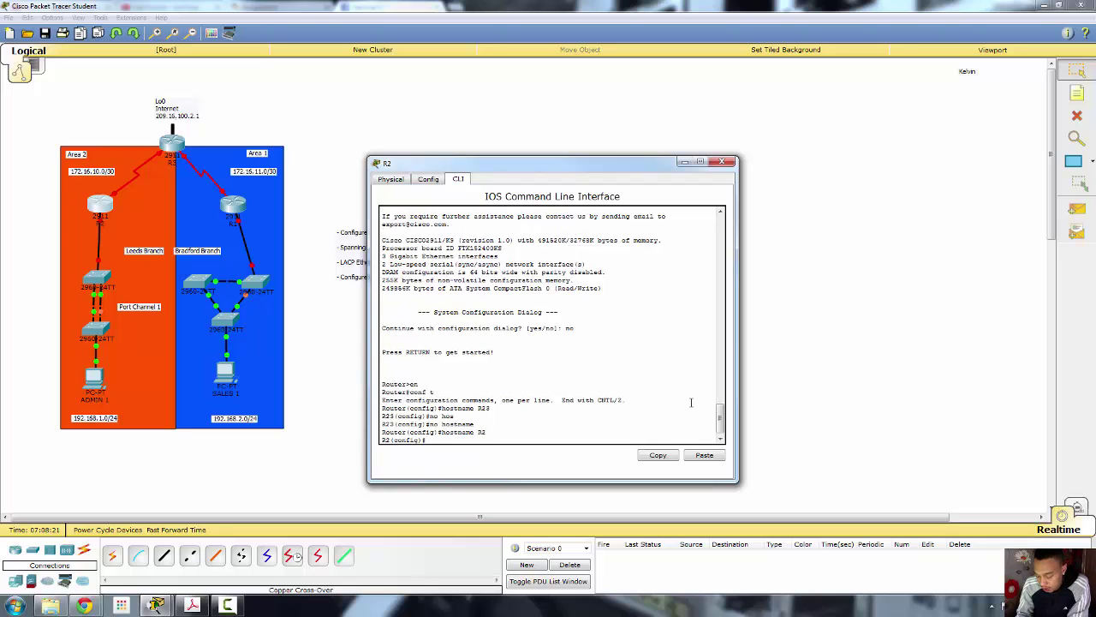
Disable IP domain lookup on router R2
text(no )
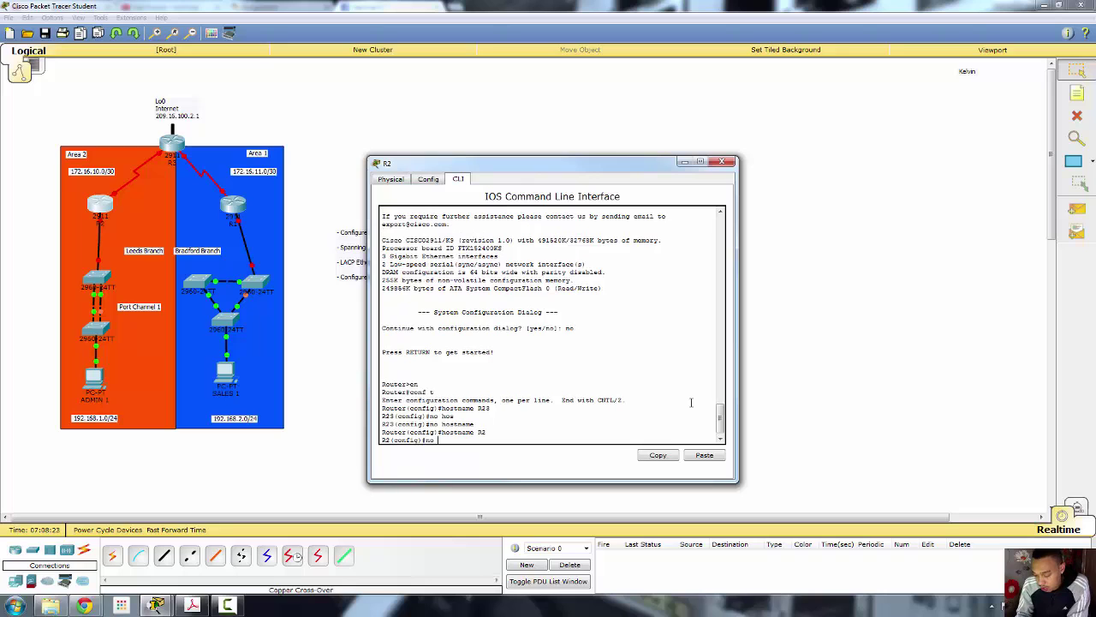
text(ip domai)
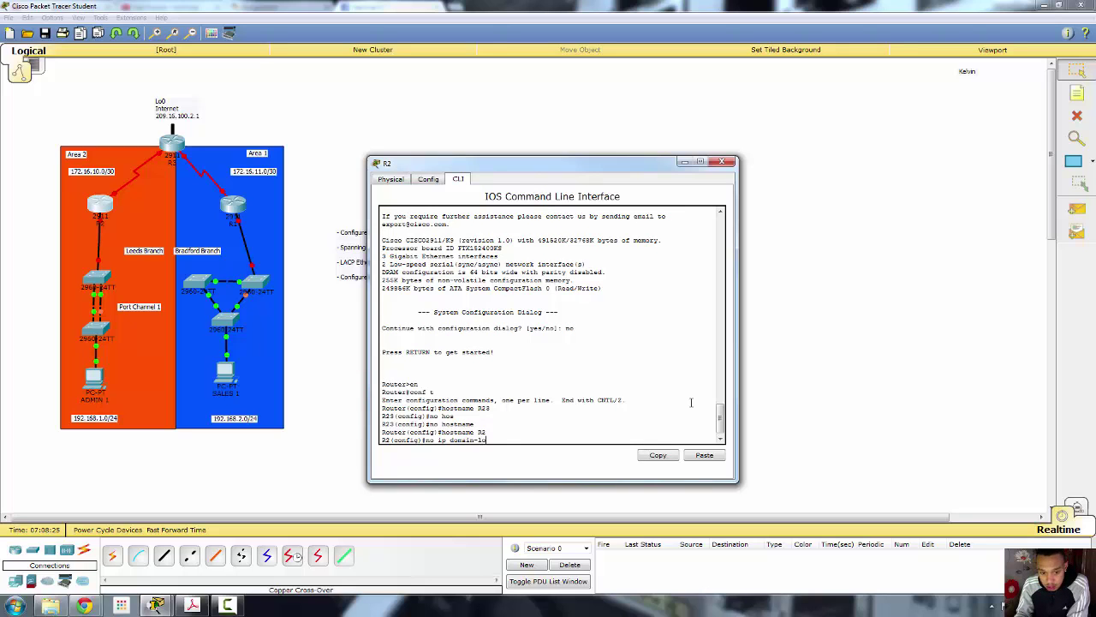
text(n-lo)
key(Tab)
key(Return)
text(config)#co)
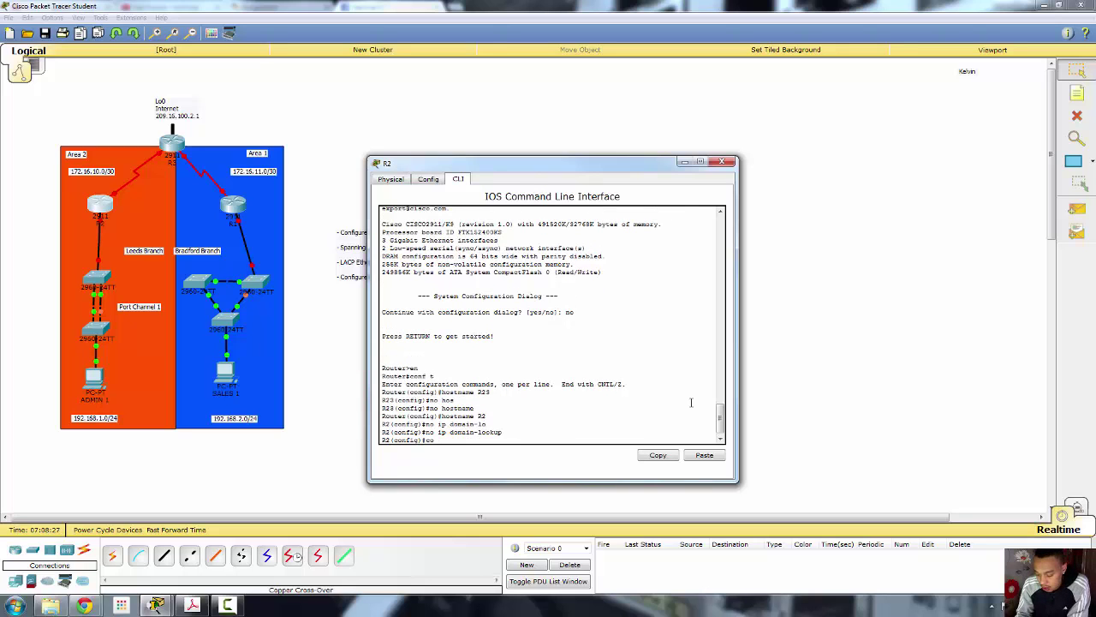
Assign IP address 172.16.10.2 with mask 255.255.255.252 to router R2's serial interface s0/0/0
key(BackSpace)
key(BackSpace)
key(BackSpace)
key(BackSpace)
key(BackSpace)
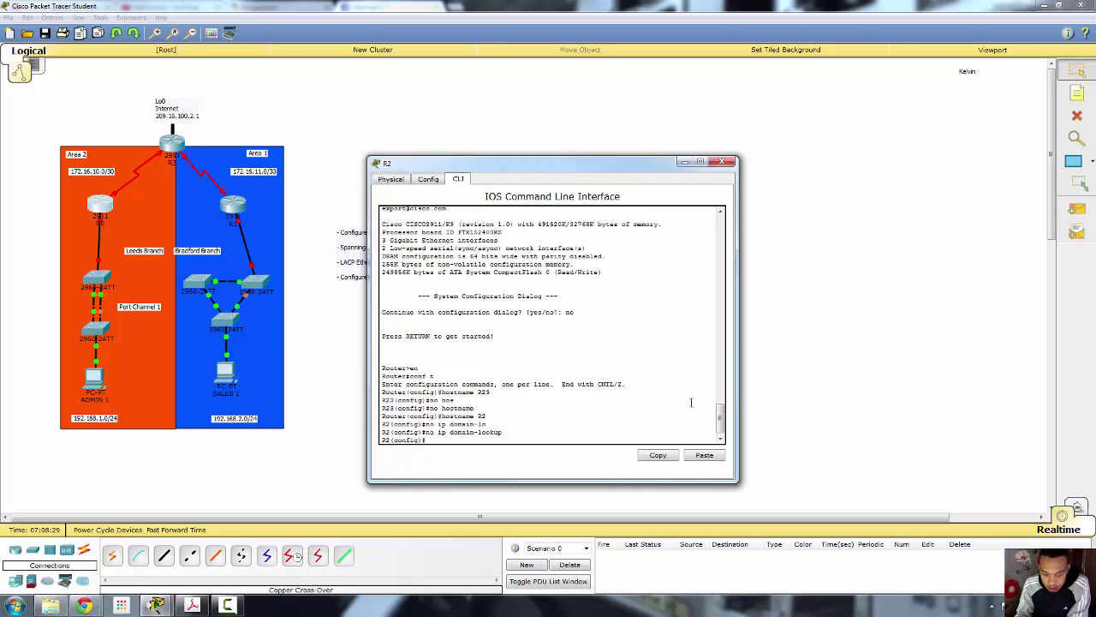
text(int s0/0)
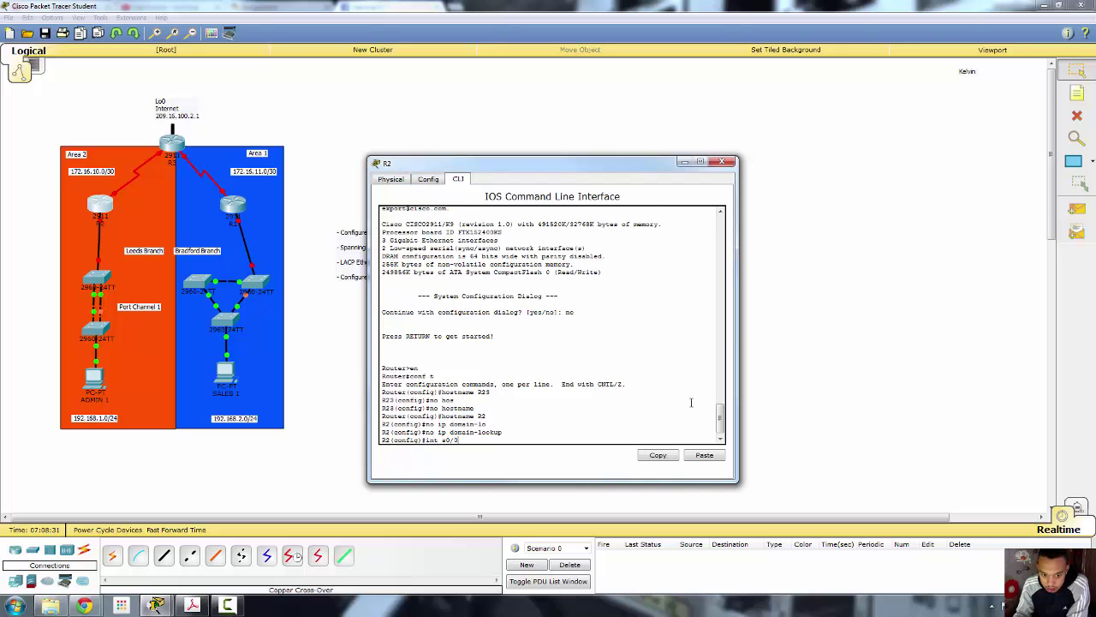
text(/0)
key(Return)
text(ig-if)#i)
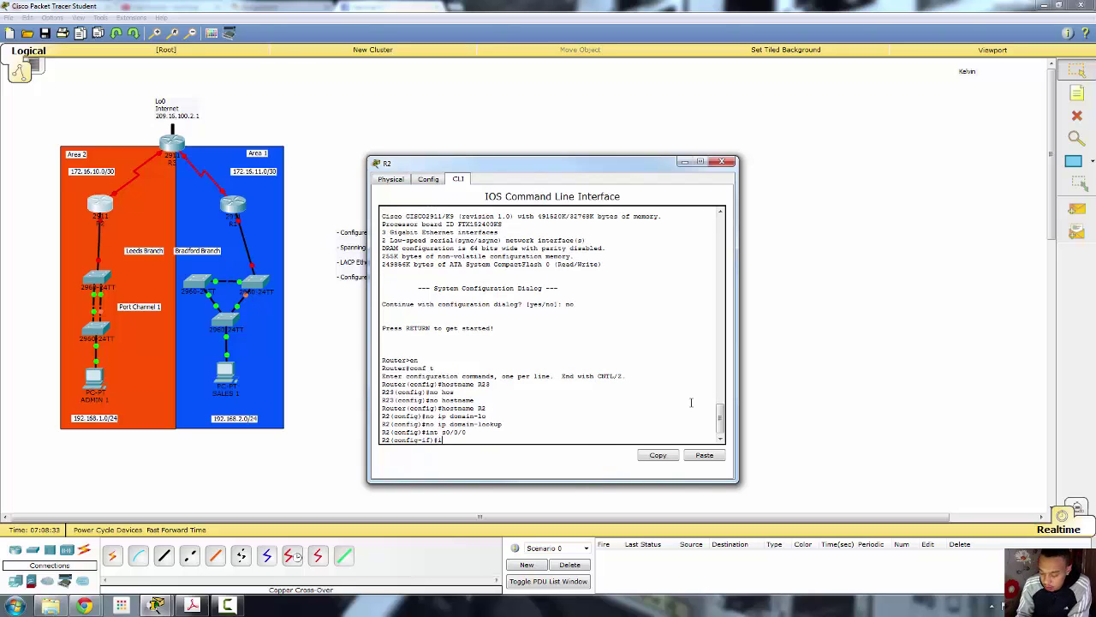
text(p add)
key(Tab)
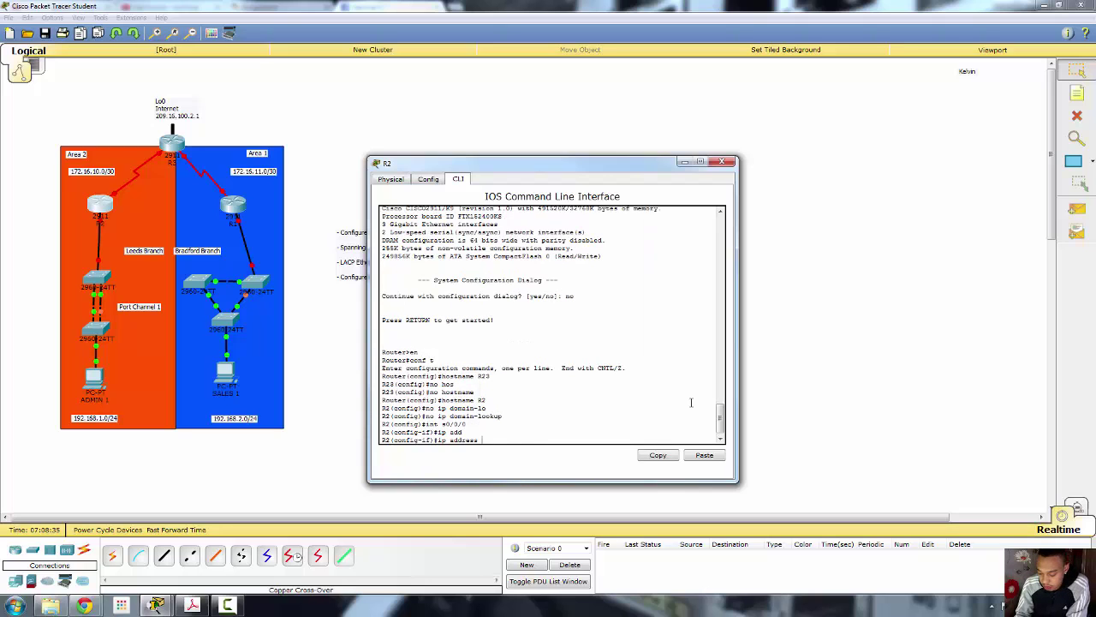
text(172.16.)
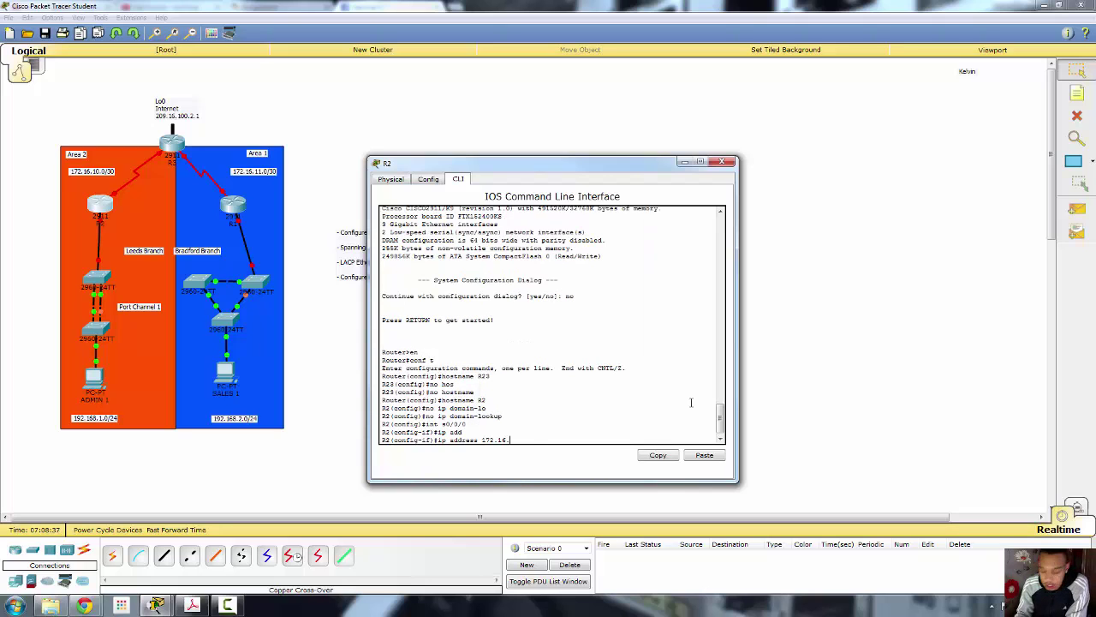
text(10.2 )
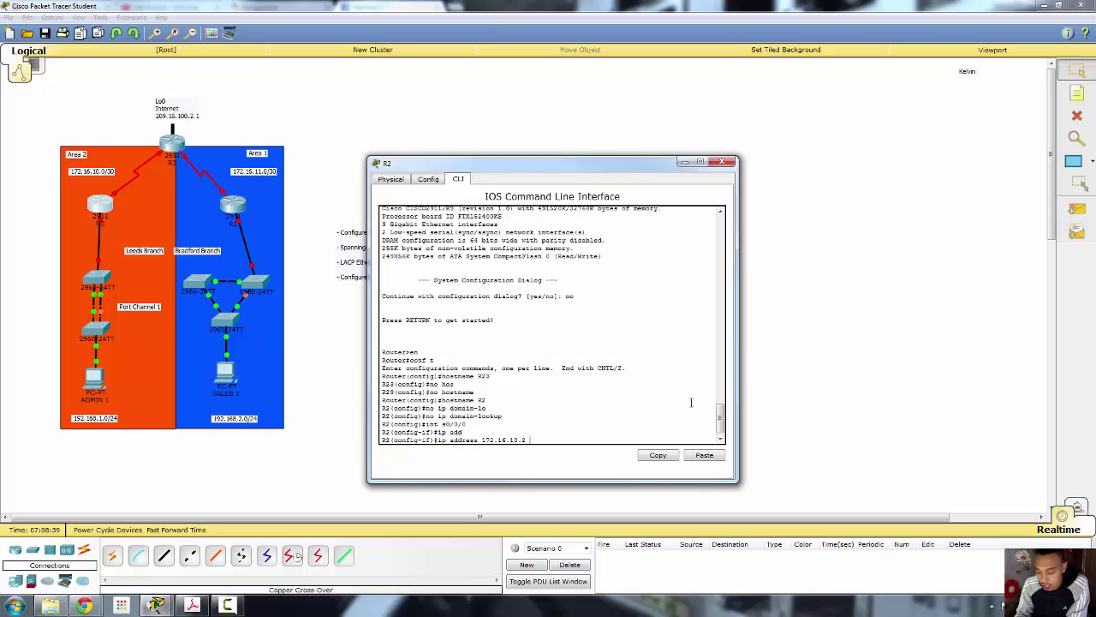
text(255.255)
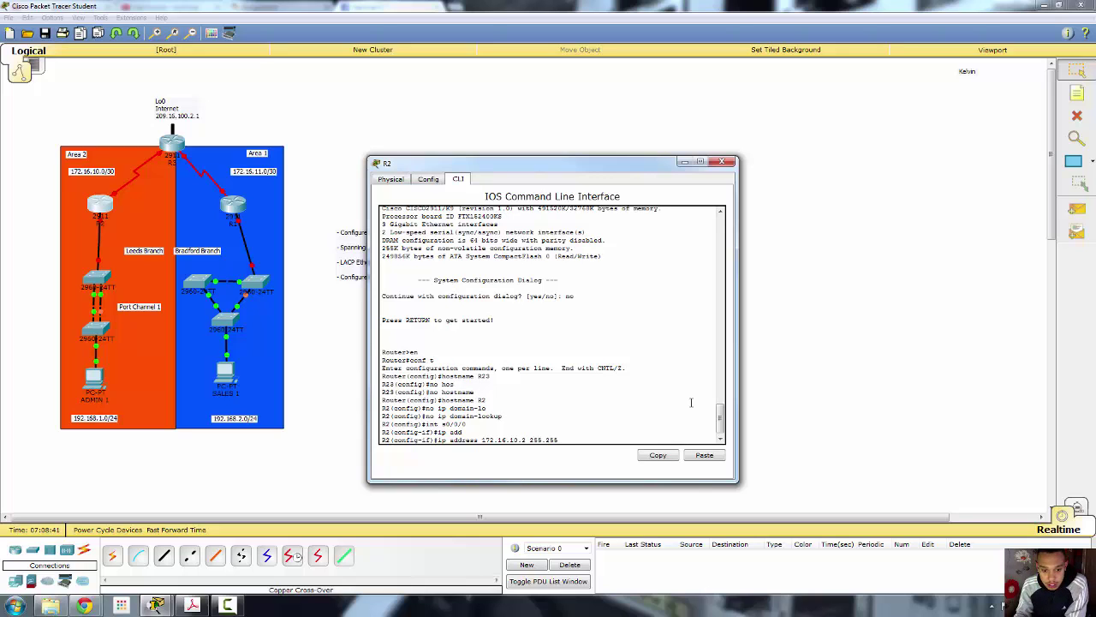
text(.255.252)
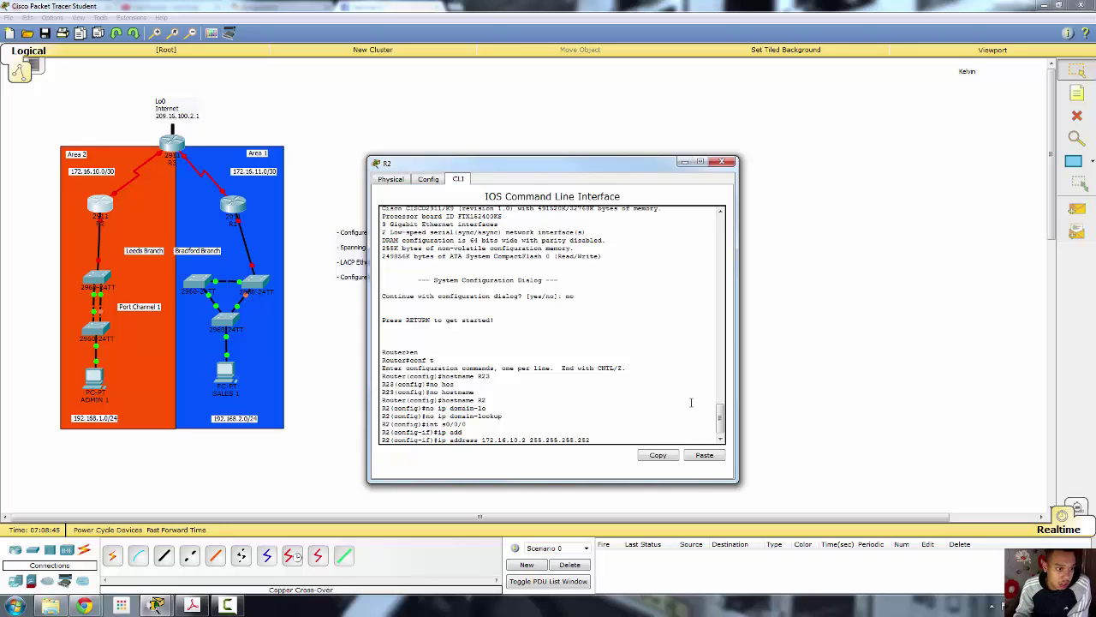
key(Return)
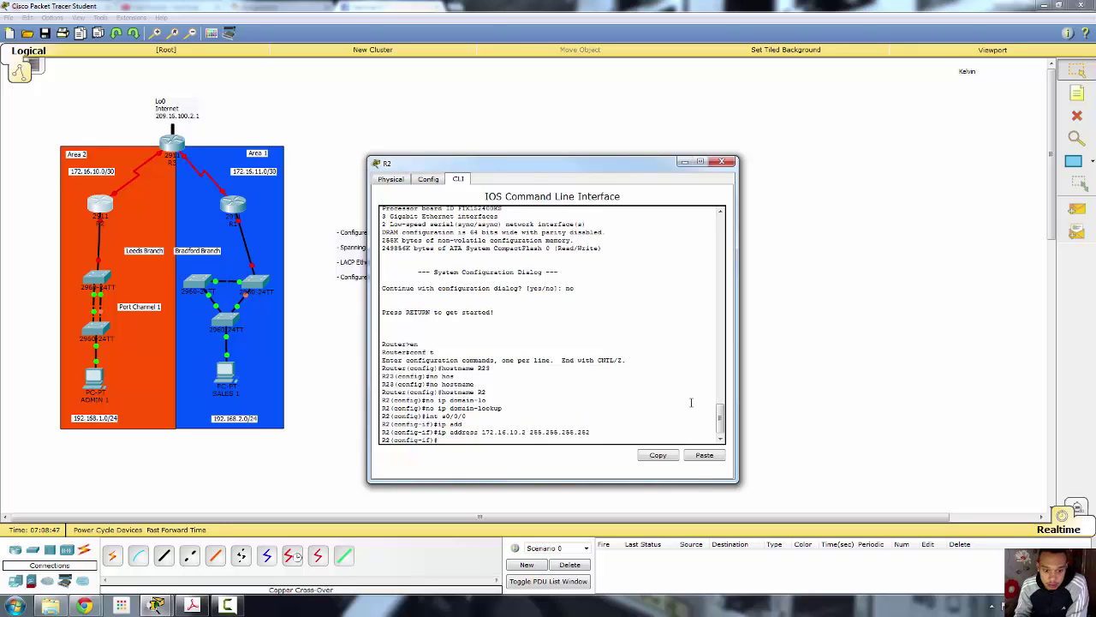
Bring up R2's s0/0/0 interface with no shutdown and close the router's window
text(no shut)
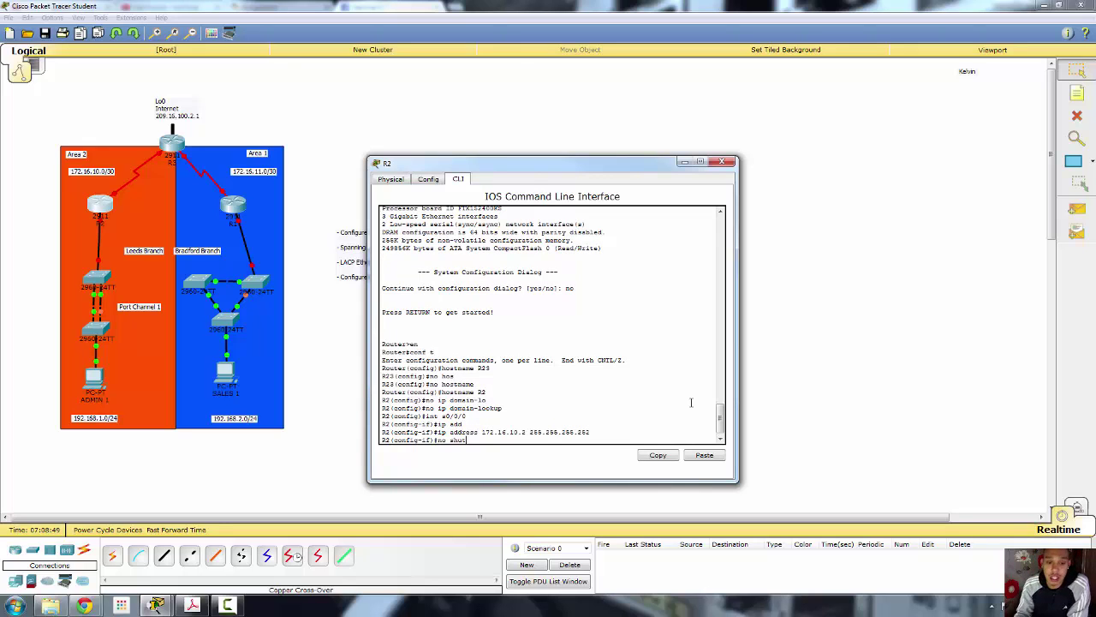
key(Return)
key(Return)
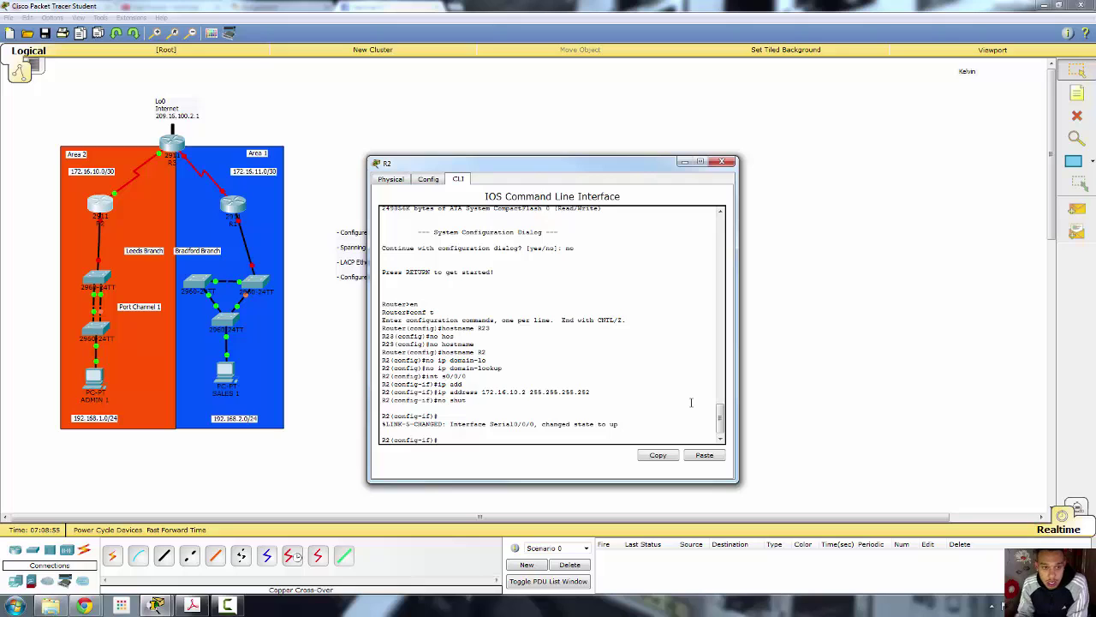
click(717, 163)
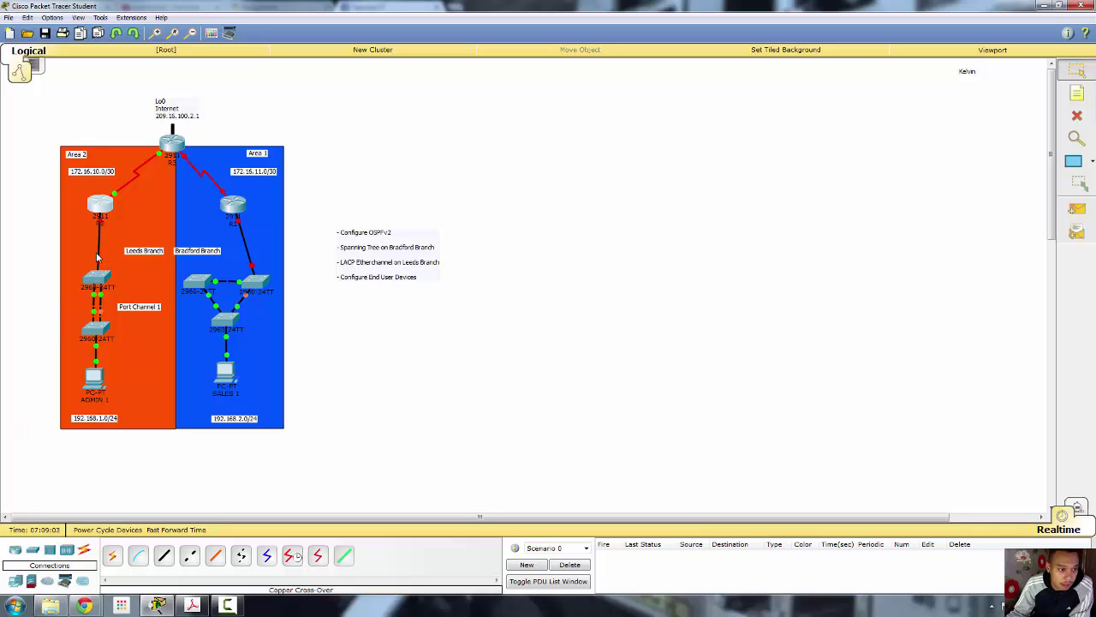
Reopen router R2 and assign IP address 192.168.1.1 with mask 255.255.255.0 to its LAN interface g0/1
mouse_move(100, 256)
click(100, 204)
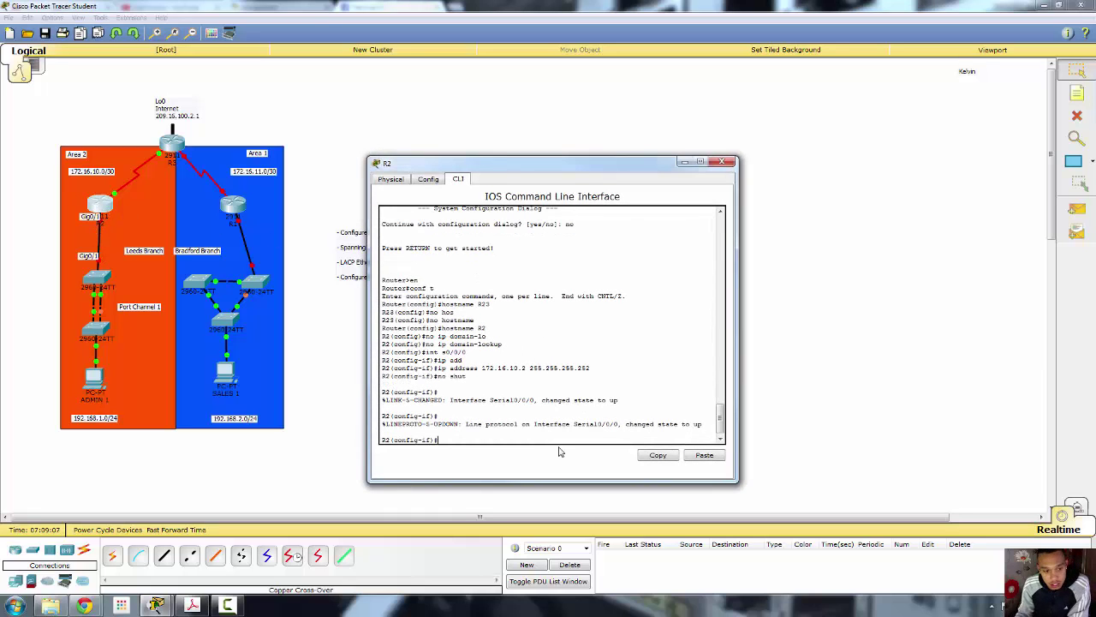
text(exit)
key(Return)
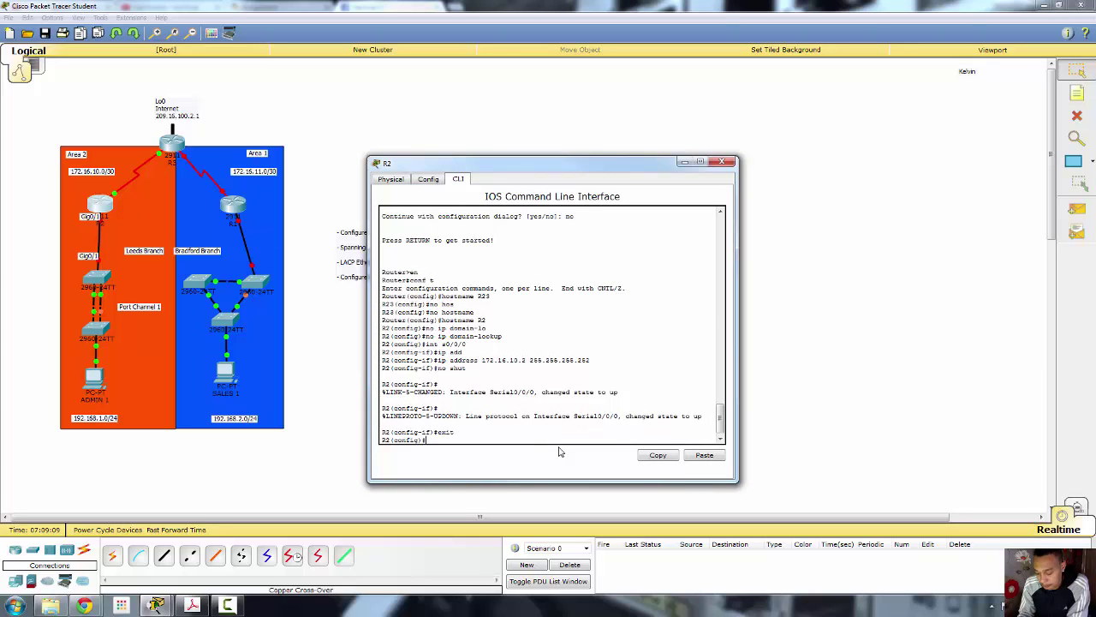
text(in)
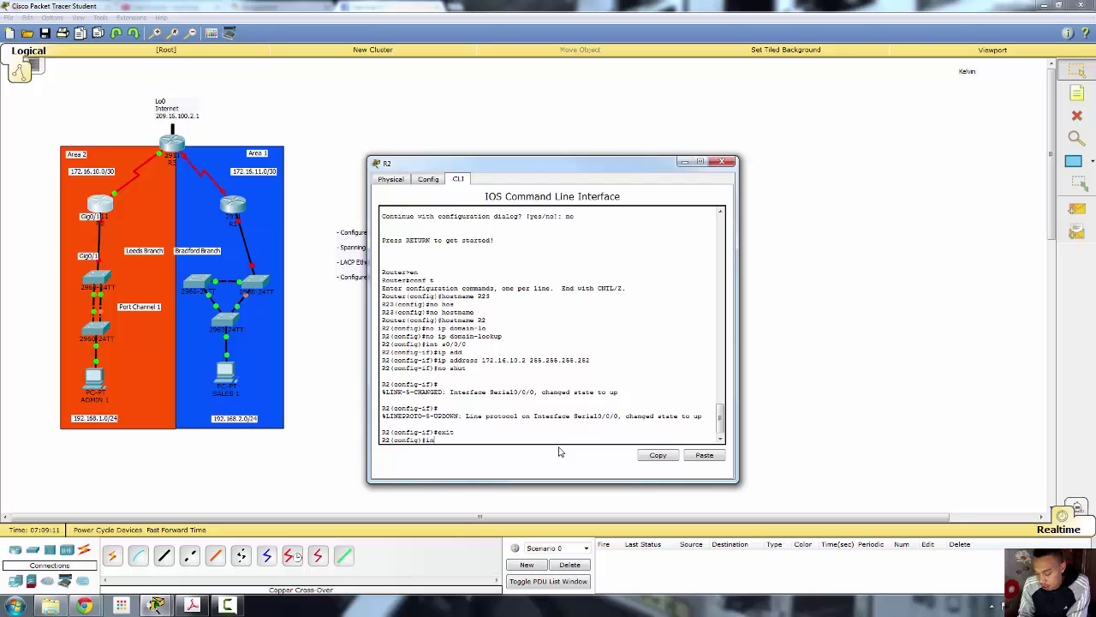
text(t g0/1)
key(Return)
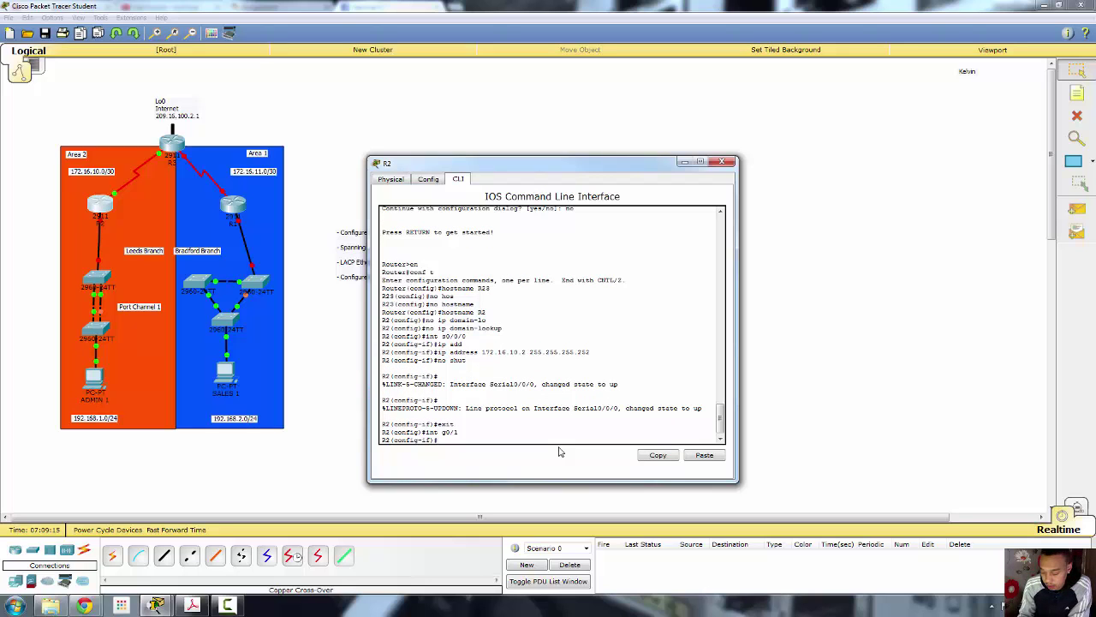
text(no)
key(BackSpace)
key(BackSpace)
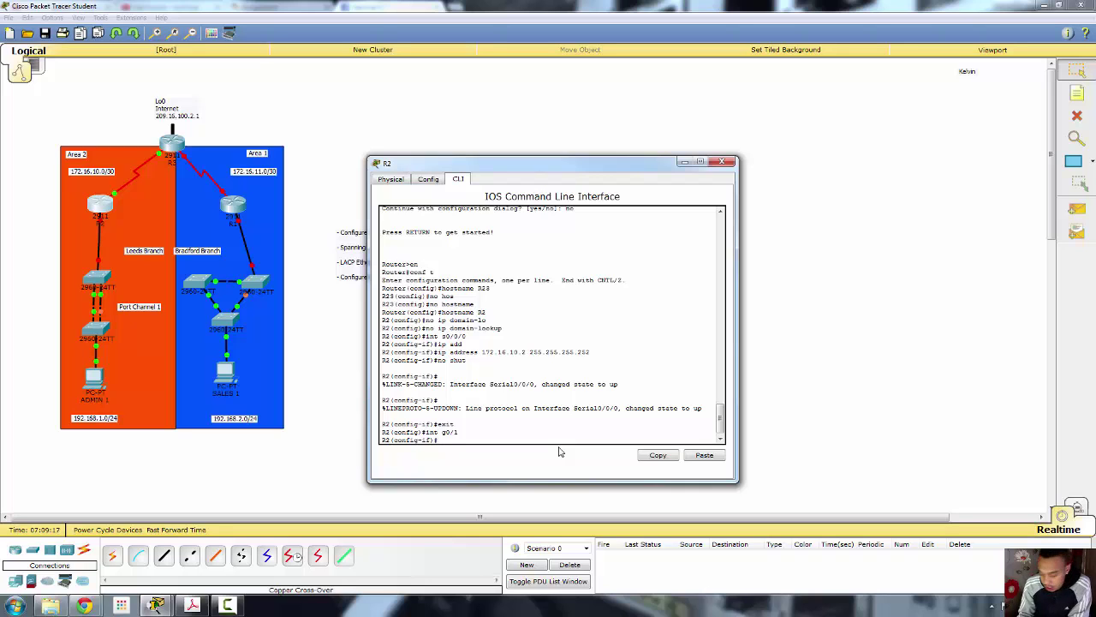
text(ip add)
key(Tab)
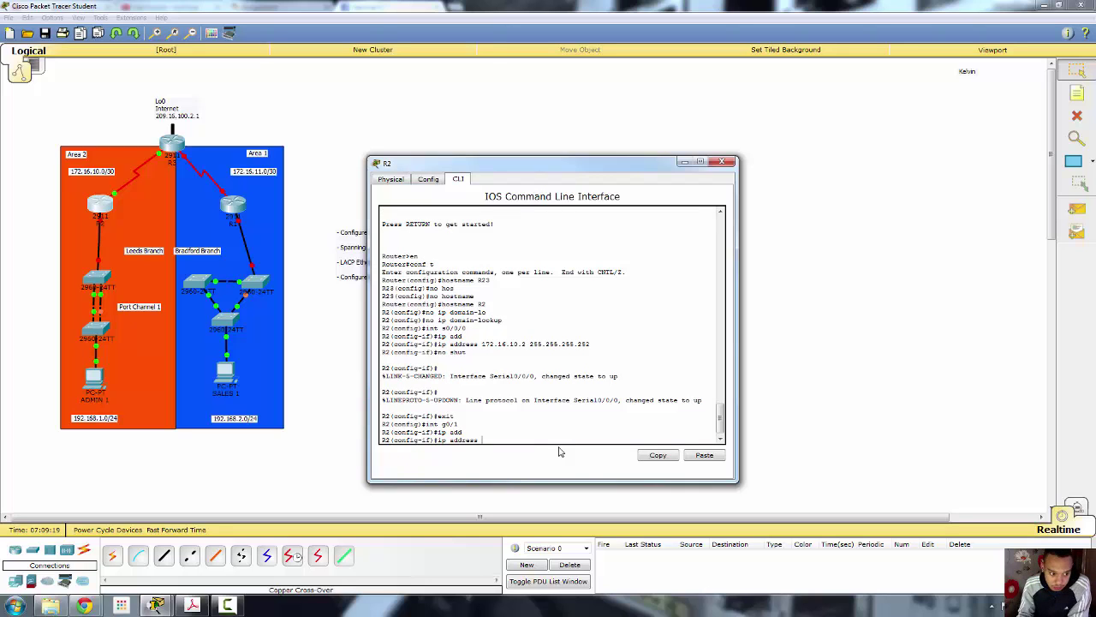
text(192.168.)
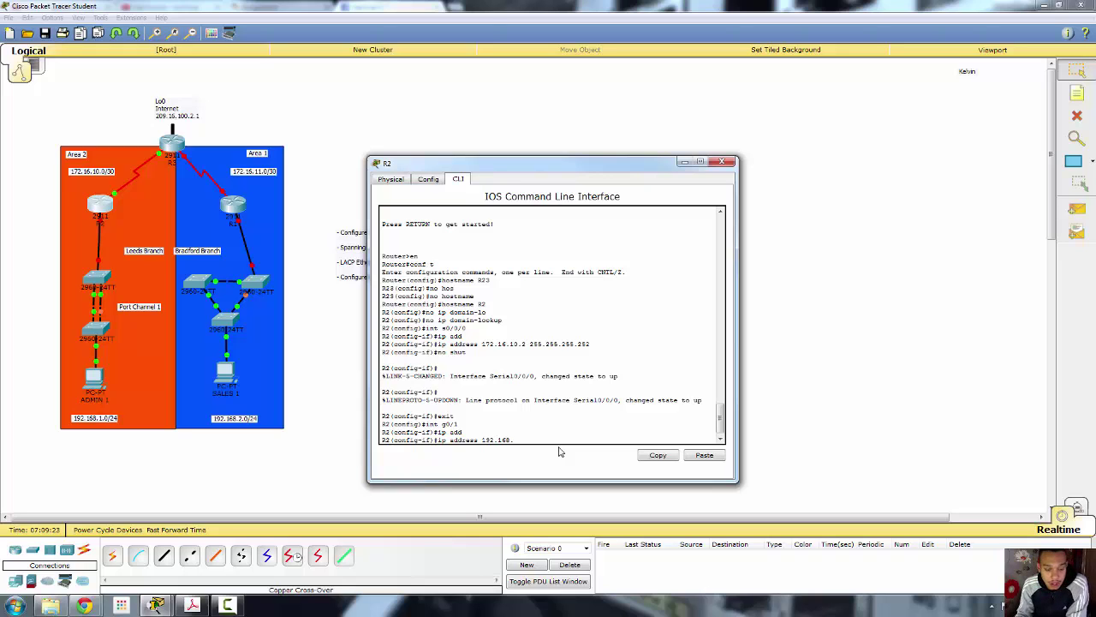
text(1.1 255.255.255.0)
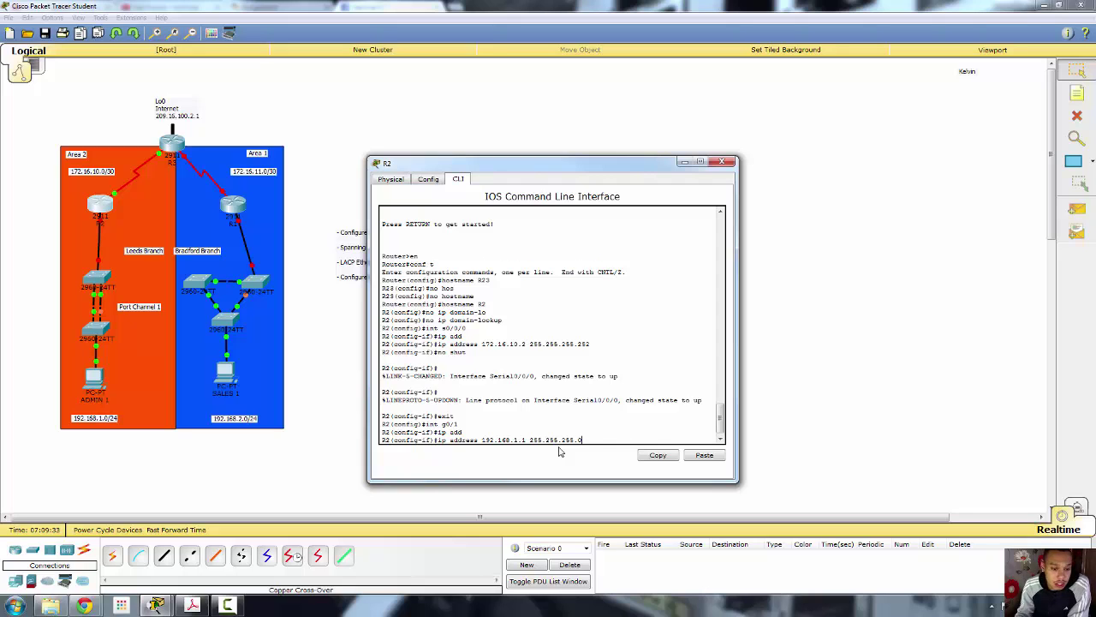
key(Return)
Enable R2's g0/1 interface with no shutdown and close the router's window
text(no shut)
key(Return)
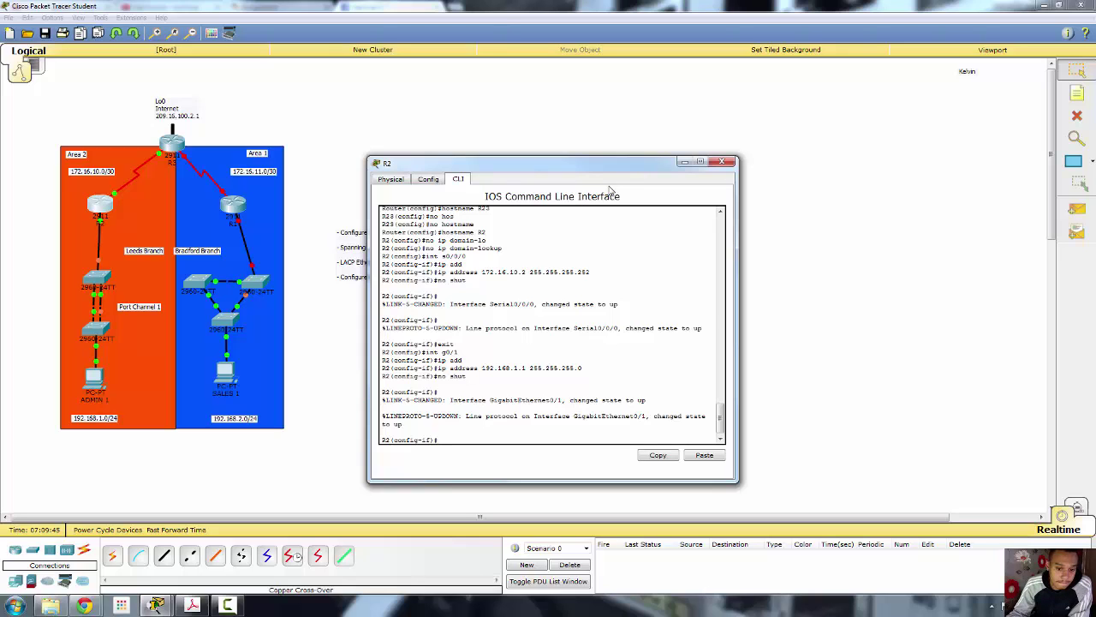
click(711, 167)
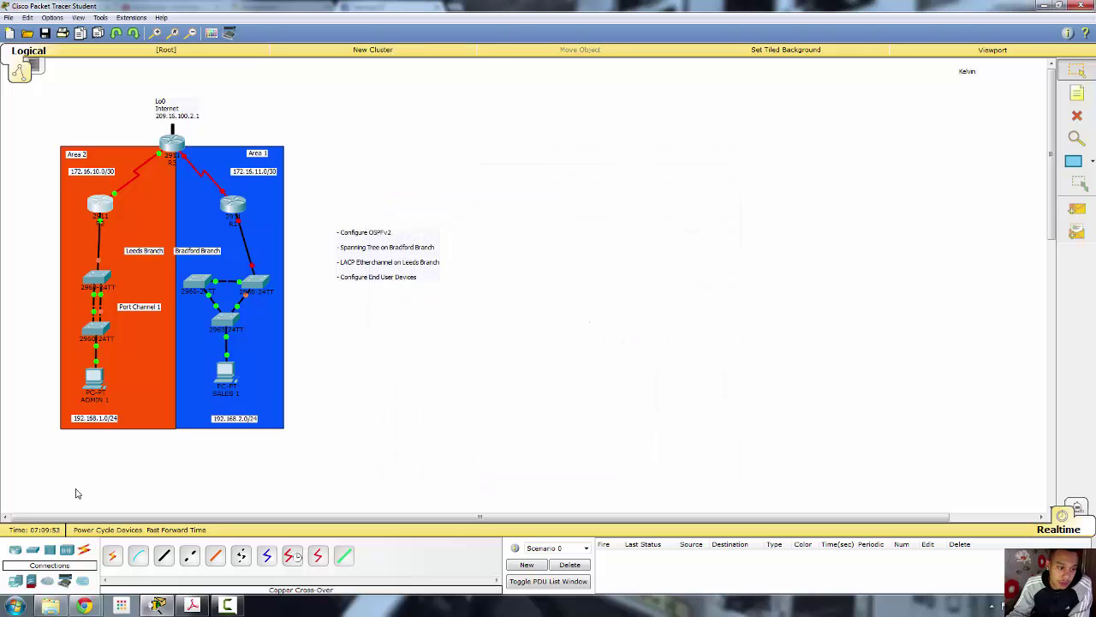
Give PC ADMIN 1 the static IP address 192.168.1.2, subnet mask 255.255.255.0 and default gateway 192.168.1.1
click(96, 384)
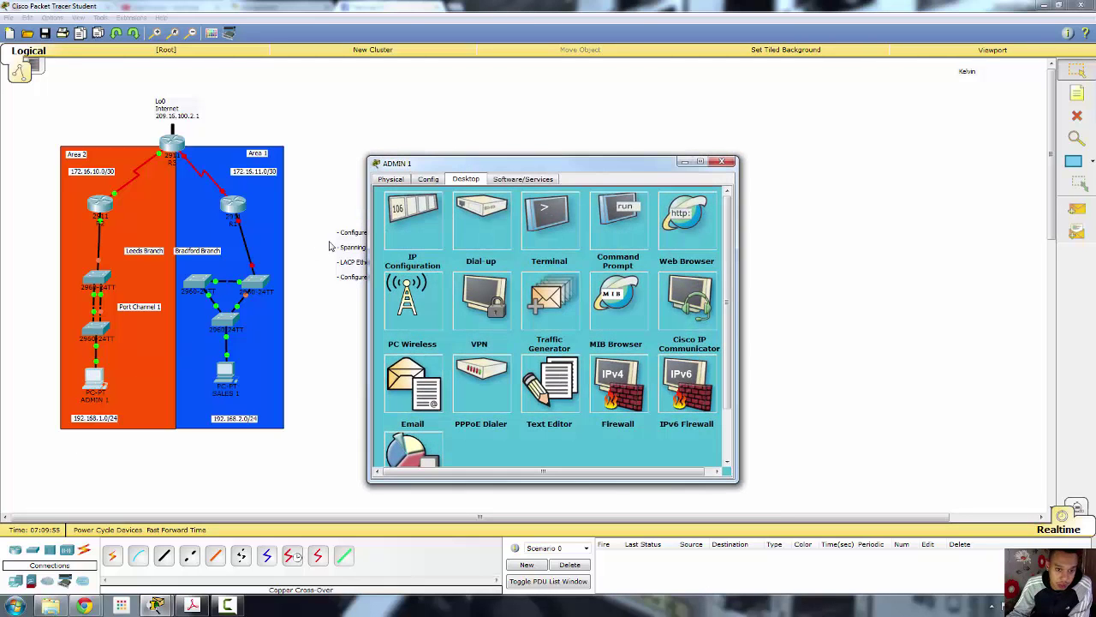
click(410, 233)
text(1)
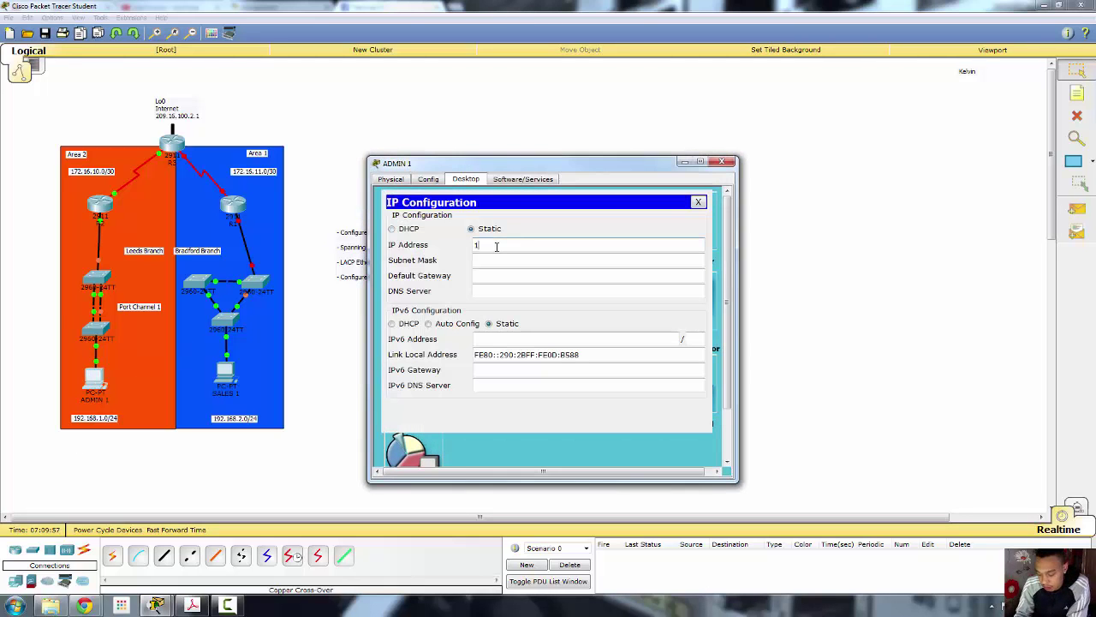
text(92.168.)
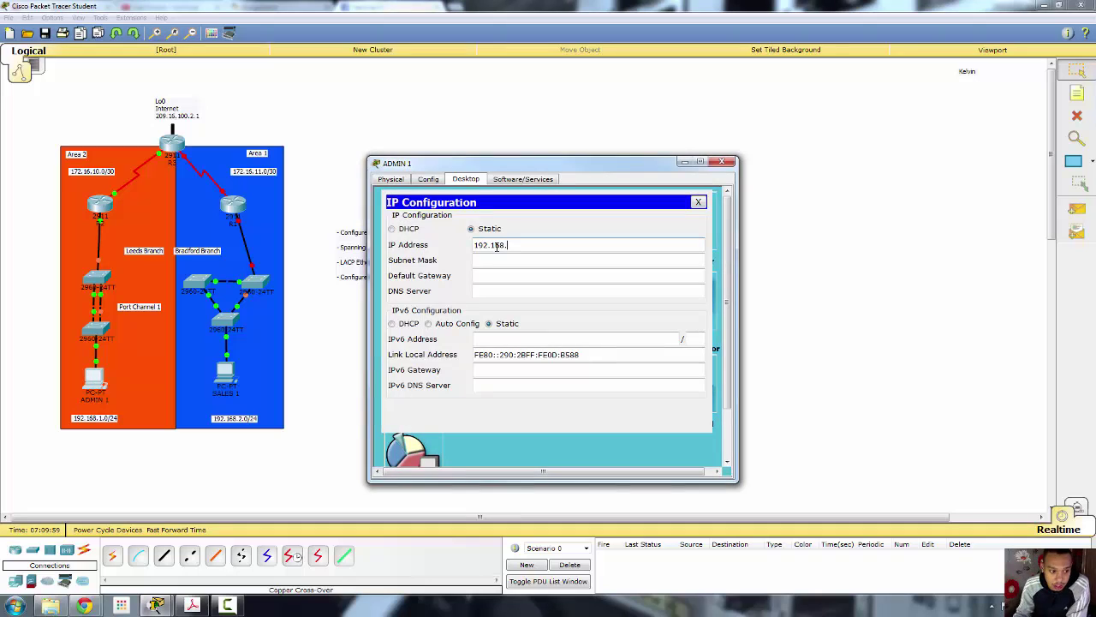
text(1.2)
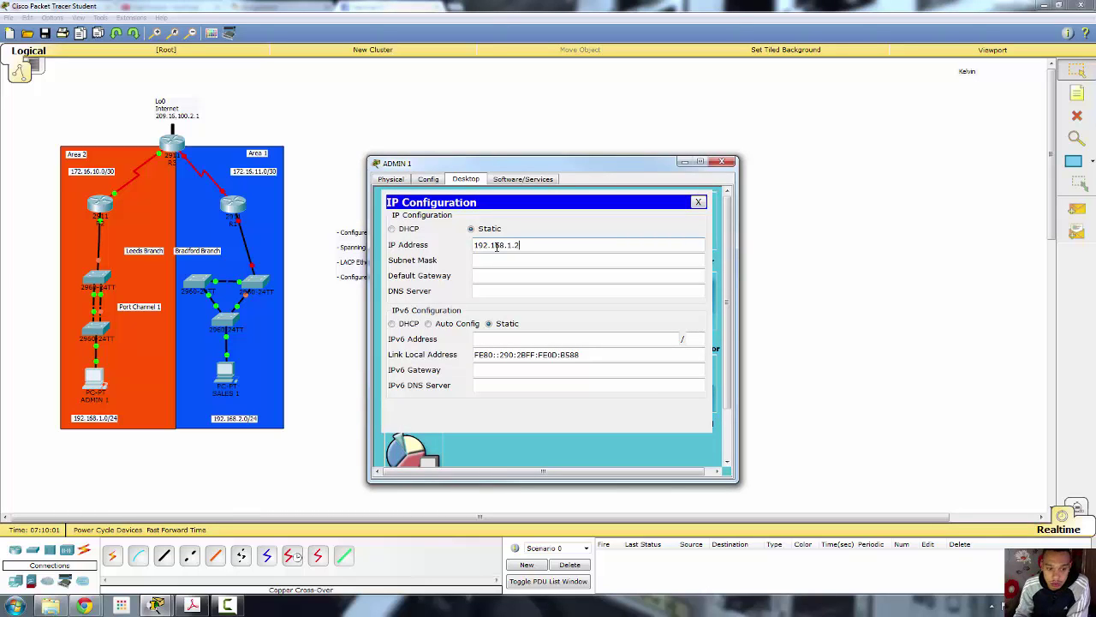
key(Tab)
key(Tab)
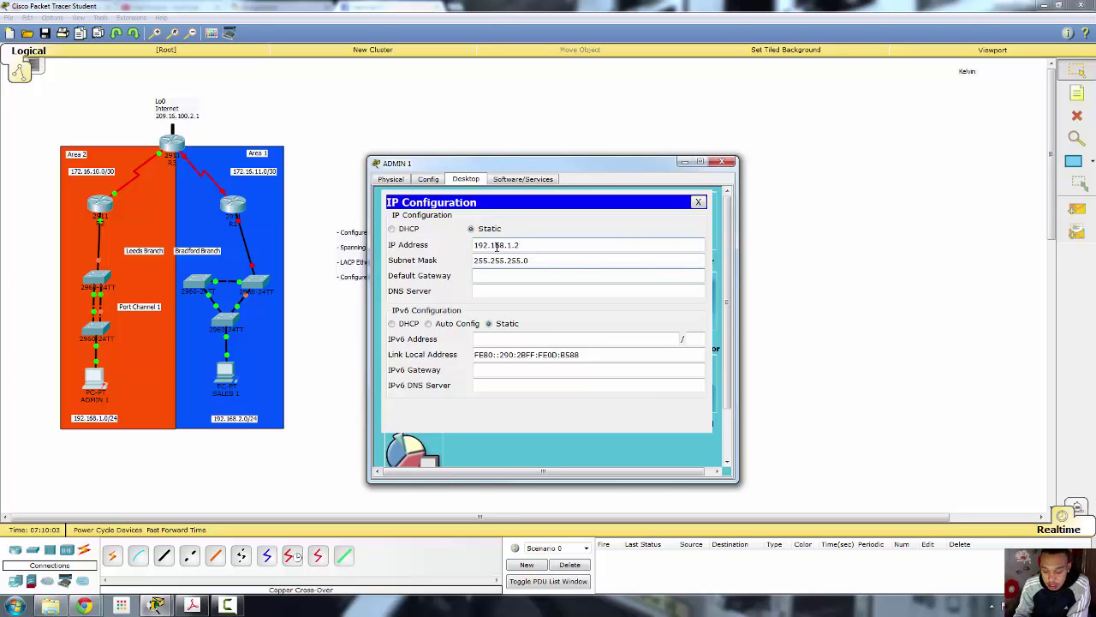
text(192.16)
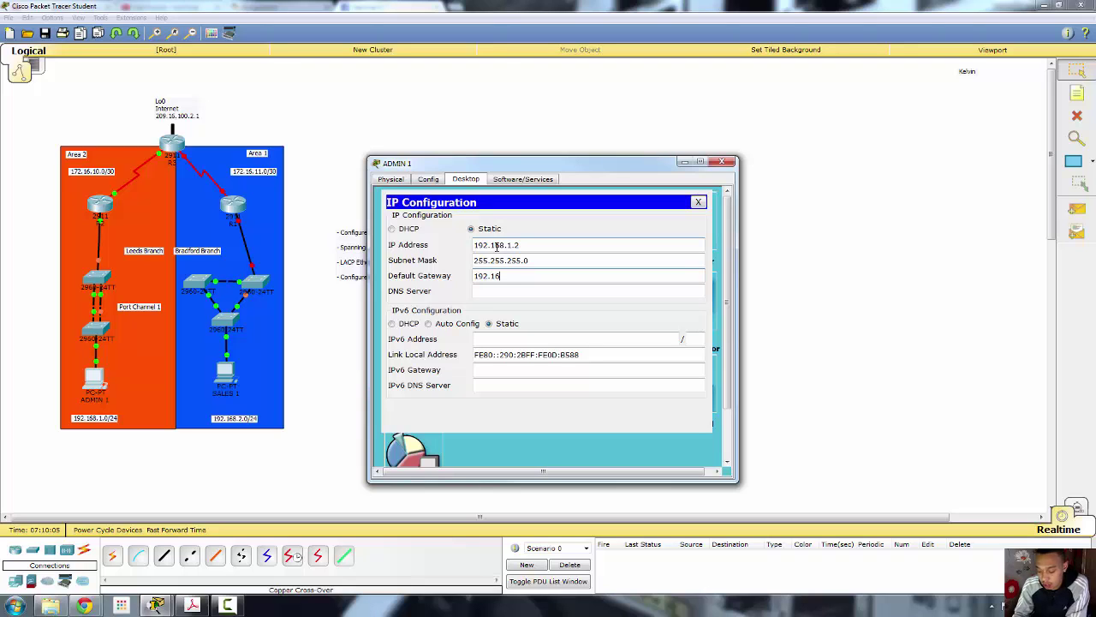
text(8.1.1)
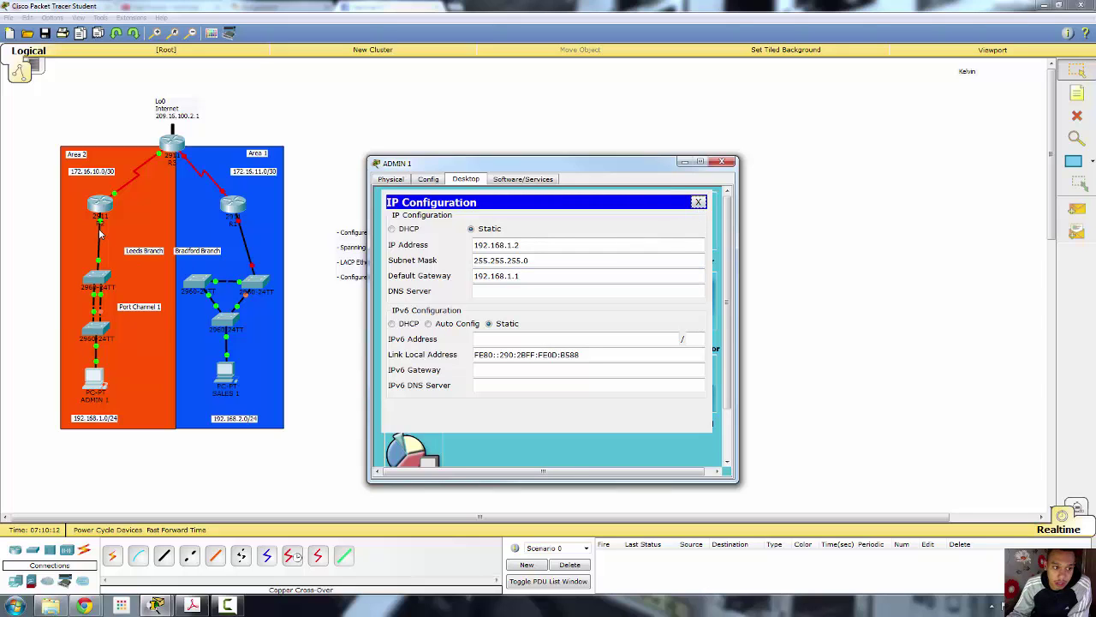
click(698, 203)
Ping the default gateway 192.168.1.1 from ADMIN 1's command prompt, and close the PC's window
click(610, 231)
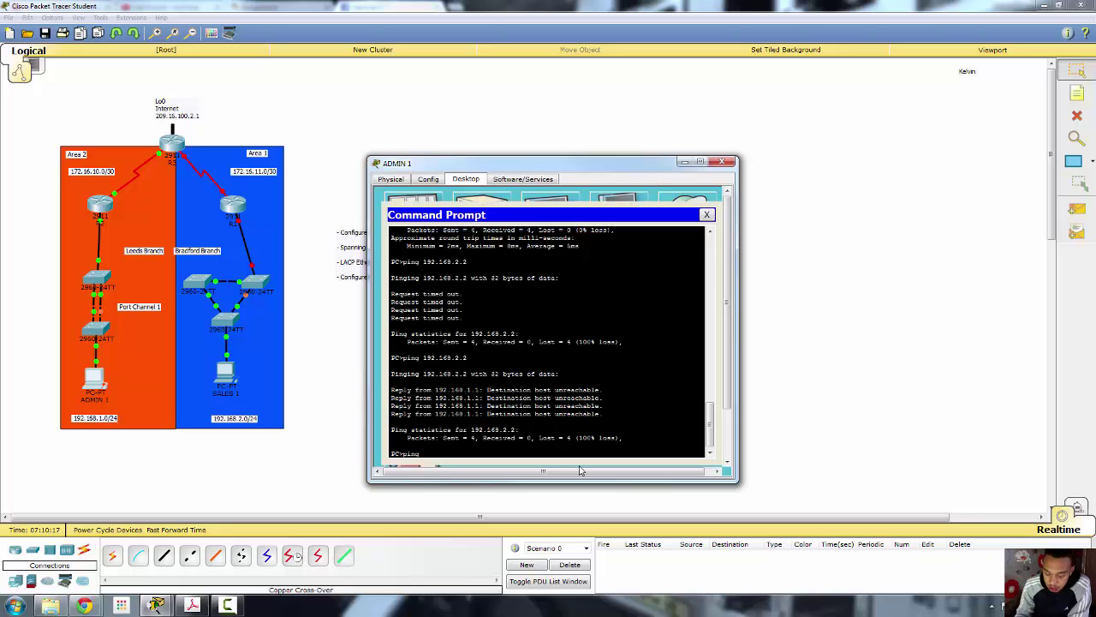
text(ping 192.168.1.1)
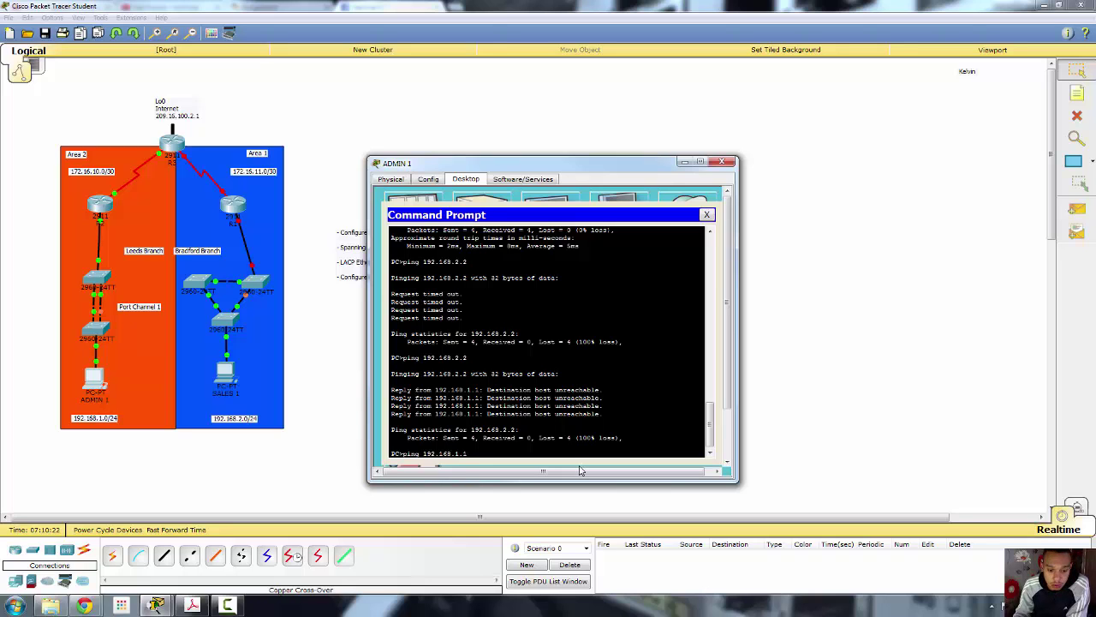
key(Return)
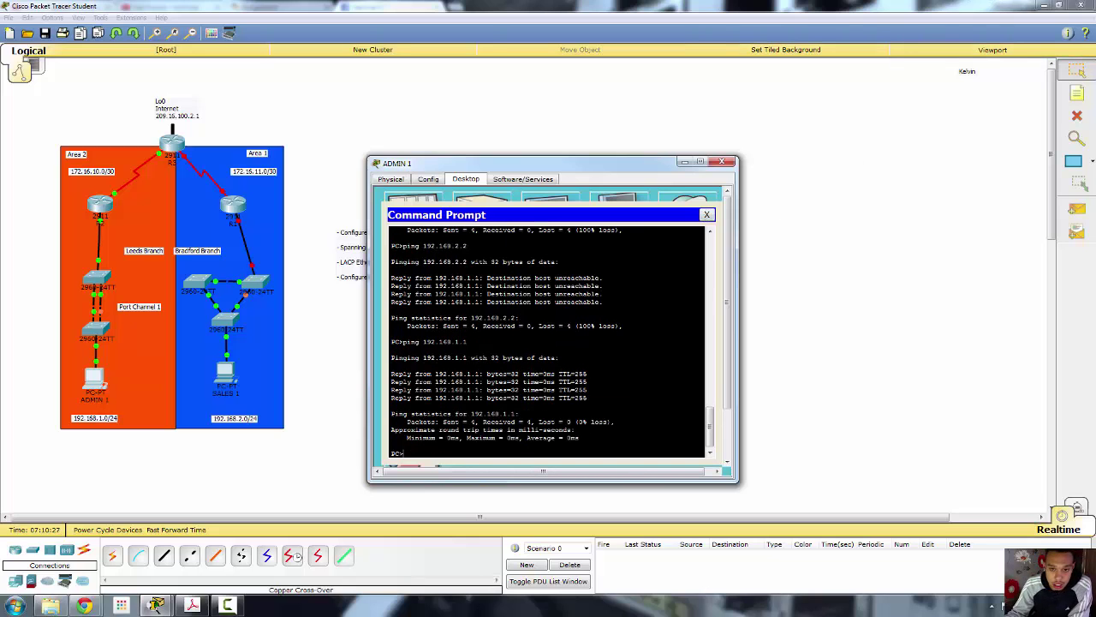
click(706, 214)
click(724, 165)
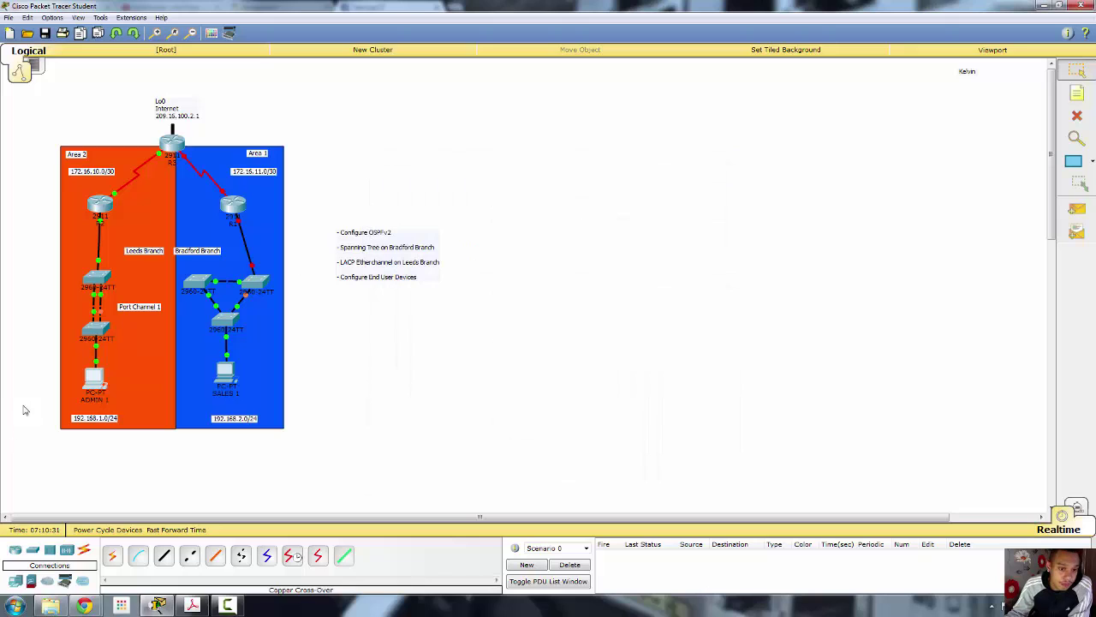
Open the upper Leeds Branch switch's command line and enter global configuration mode
click(102, 285)
key(Return)
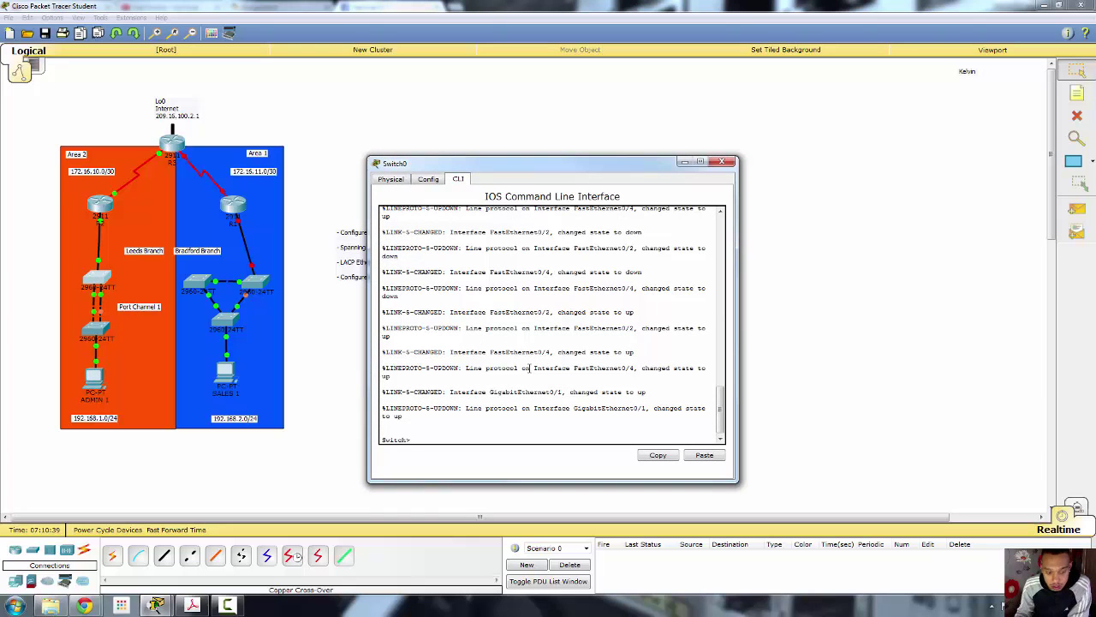
text(en)
key(Return)
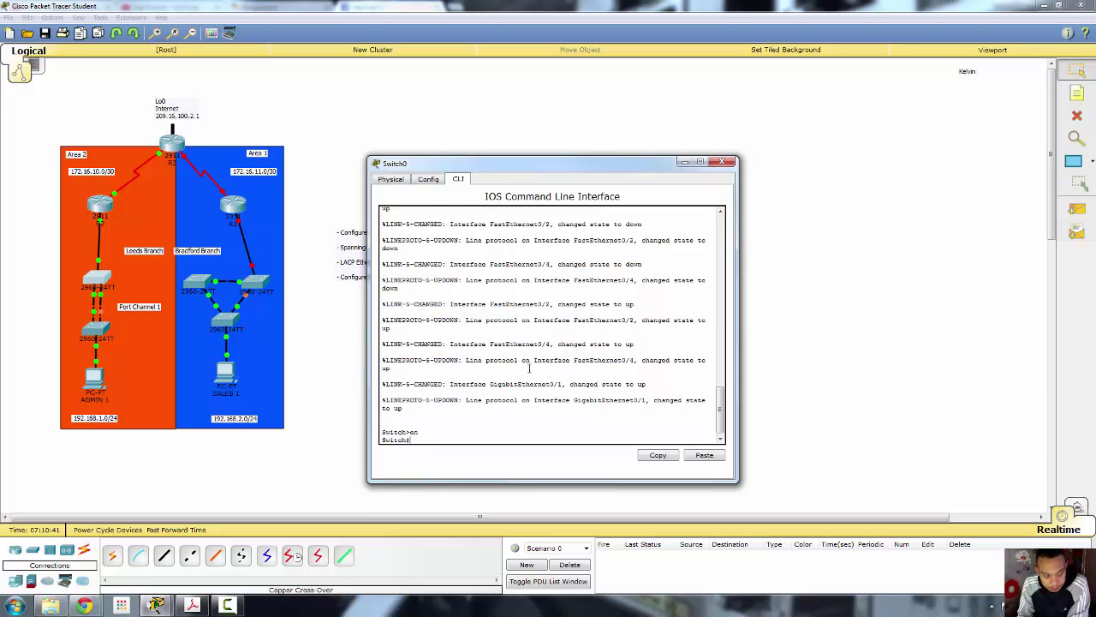
text(conf t)
key(Return)
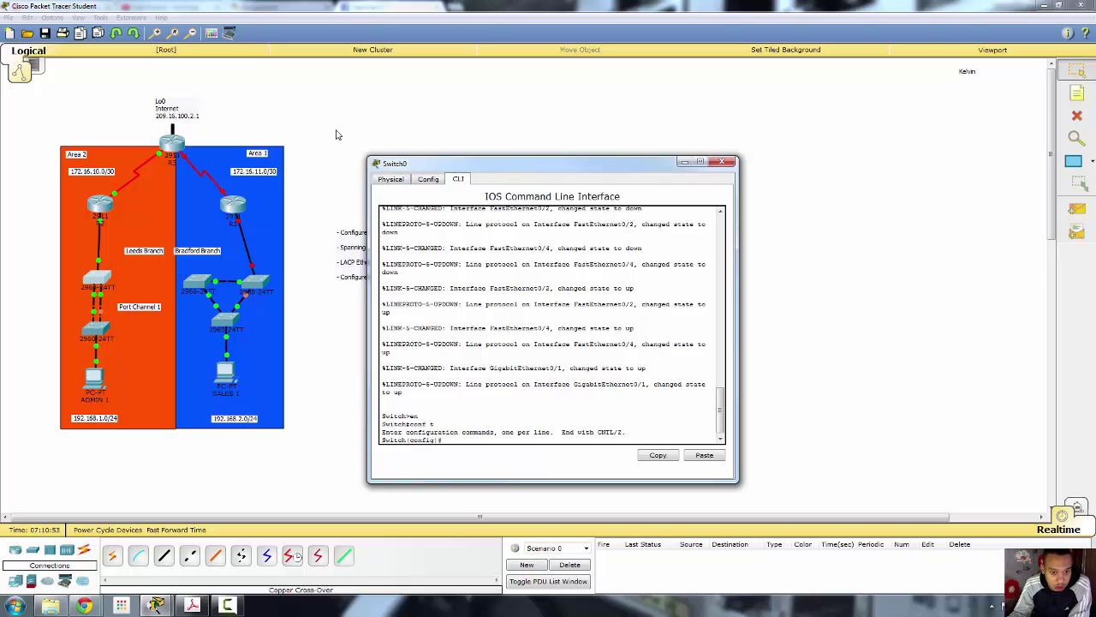
Check which ports link the two Leeds switches, and turn off domain lookup on the upper switch with no ip domain-lookup
click(684, 162)
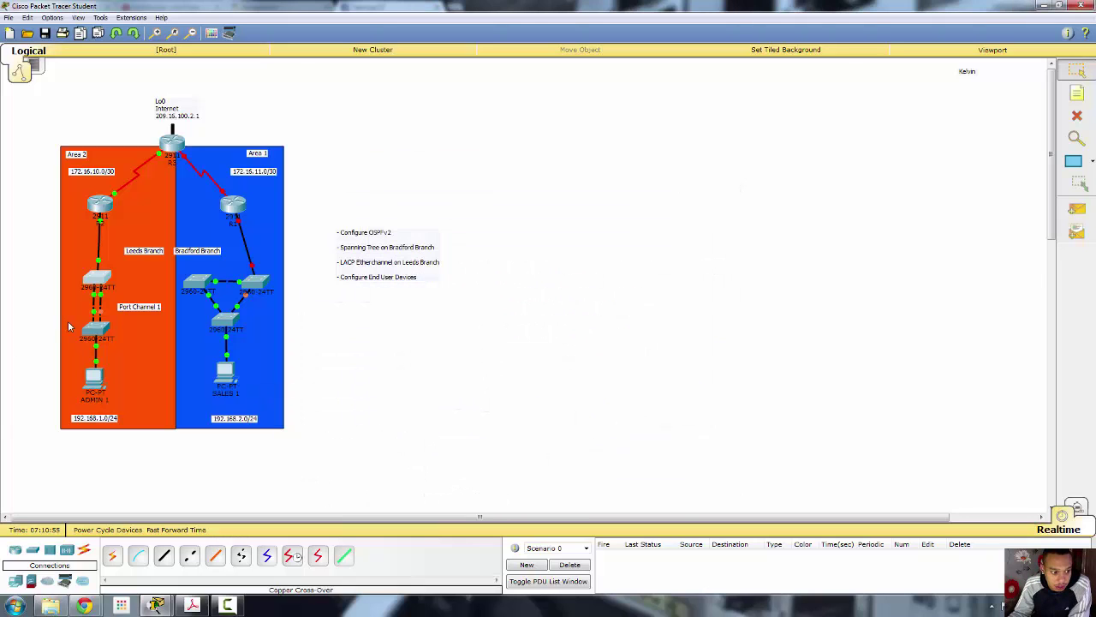
click(95, 299)
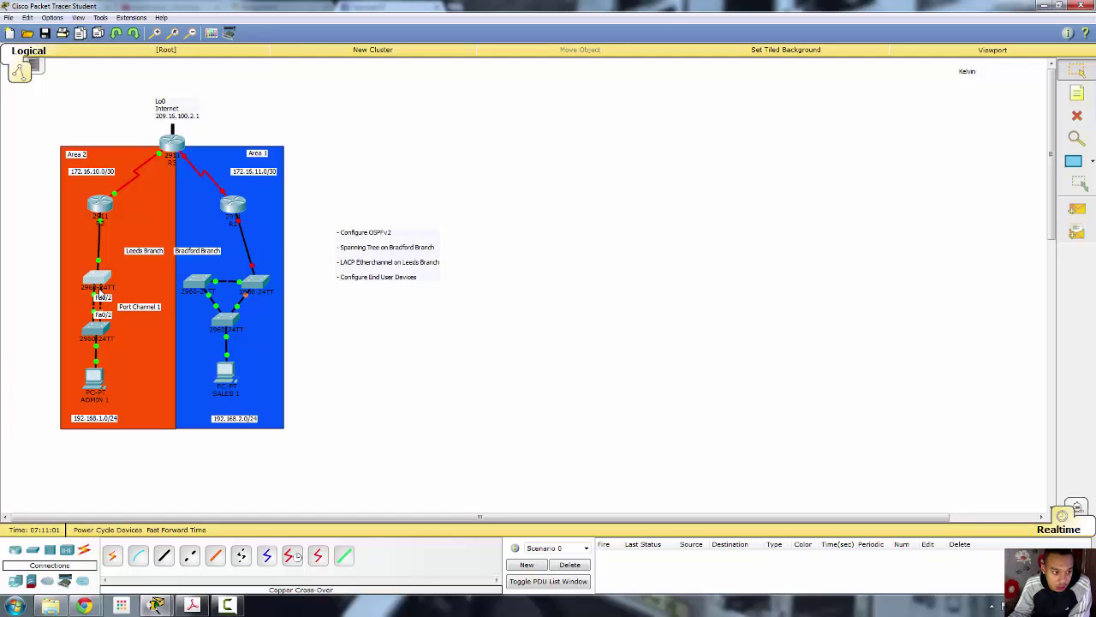
click(98, 279)
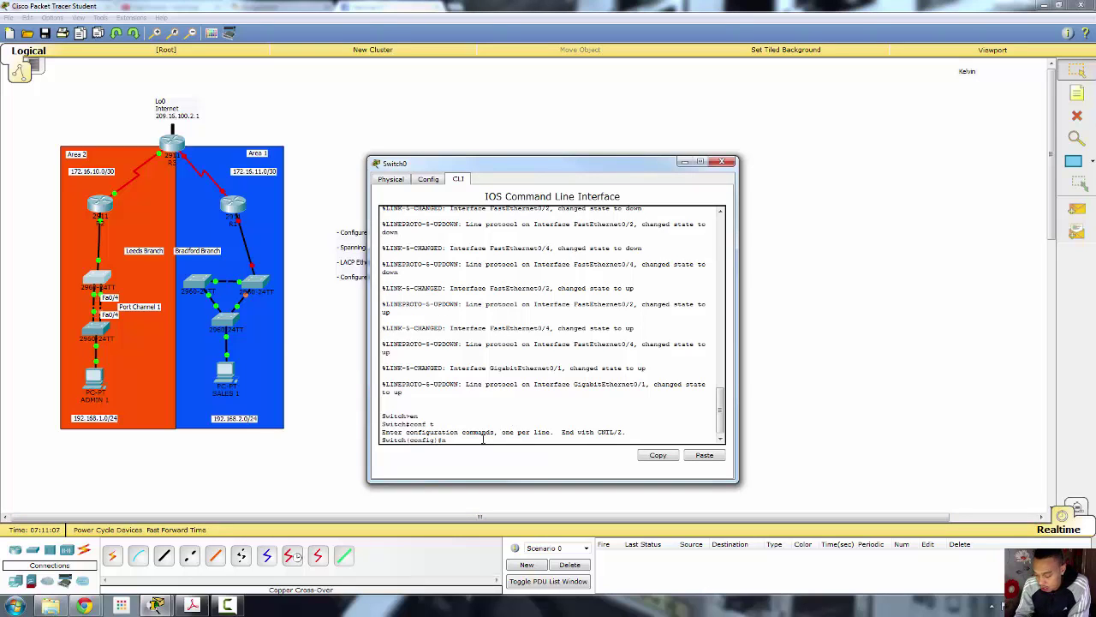
text(no ip domain-l)
key(Tab)
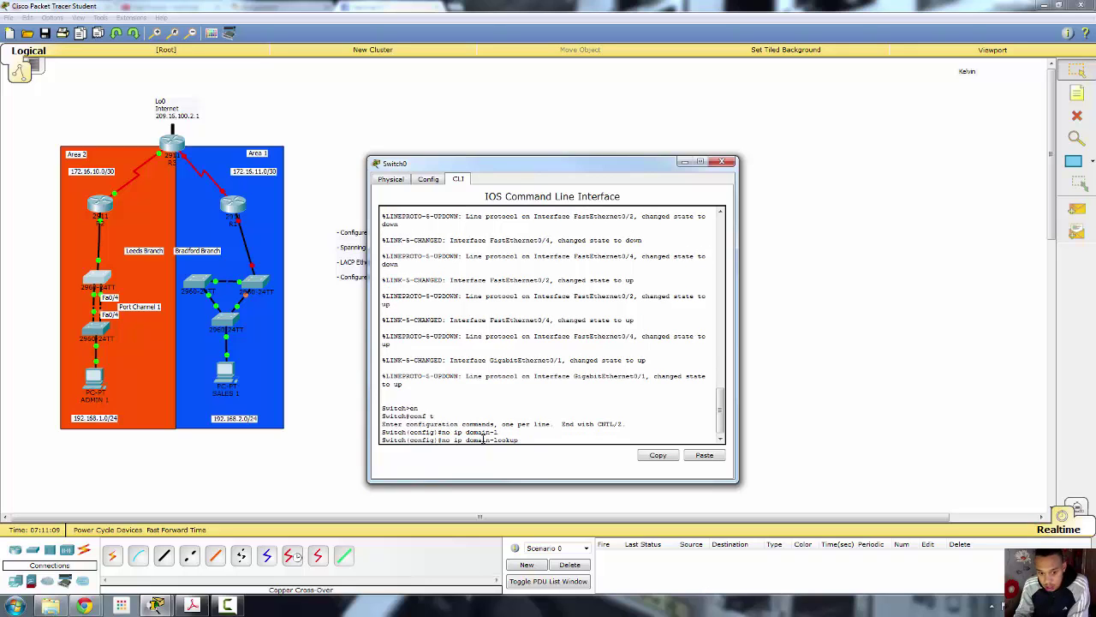
key(Return)
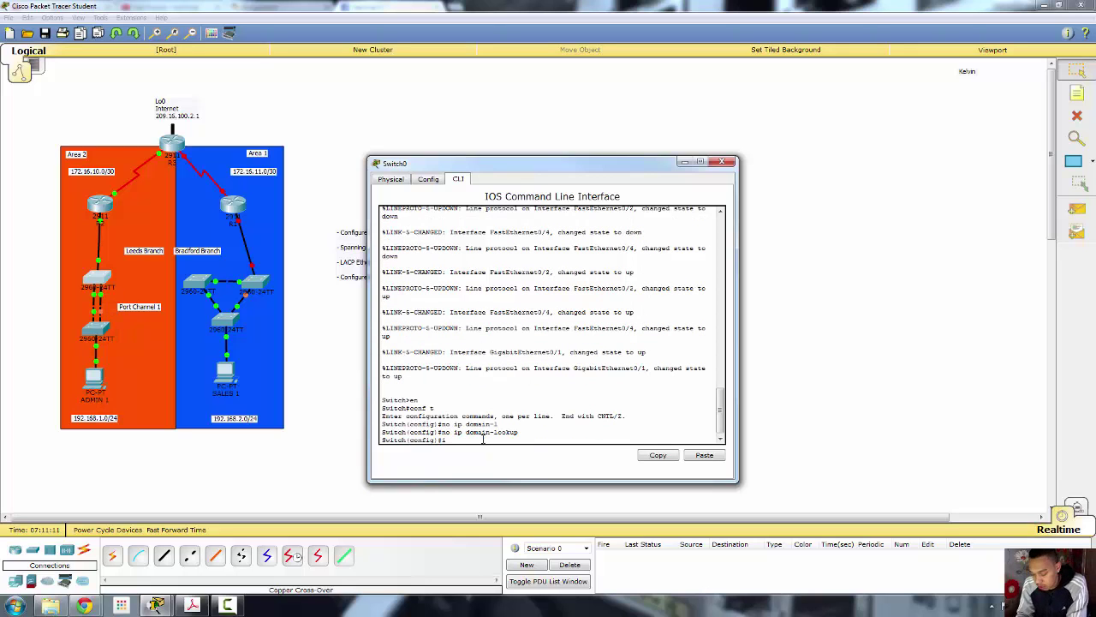
Select the interface range f0/2, f0/4 on the upper Leeds switch and set both ports to trunk mode
text(int range)
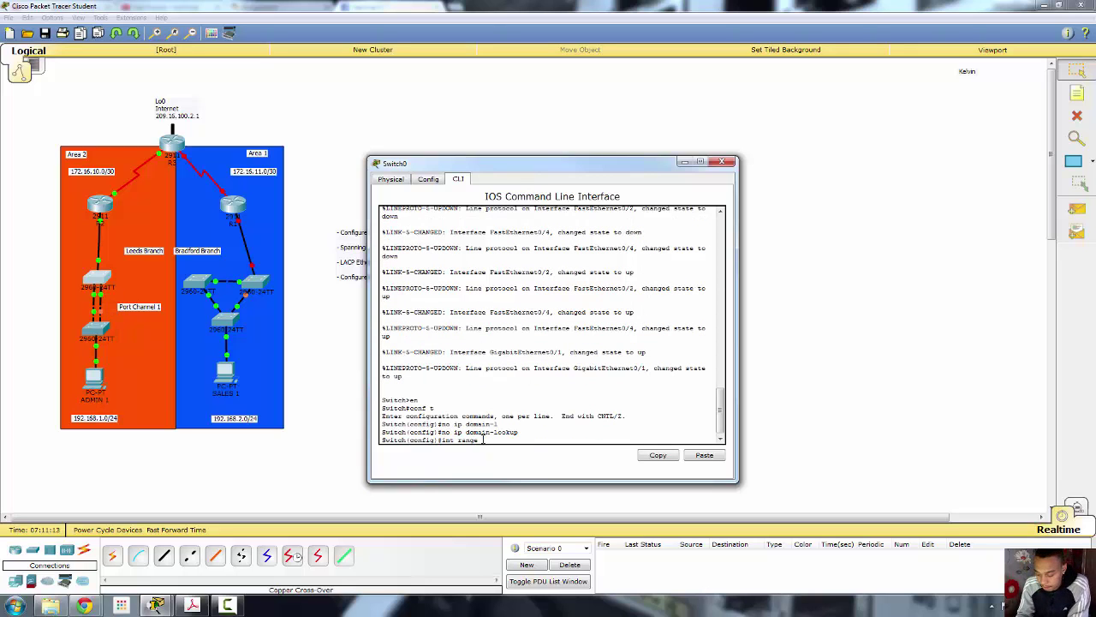
text( f0/2)
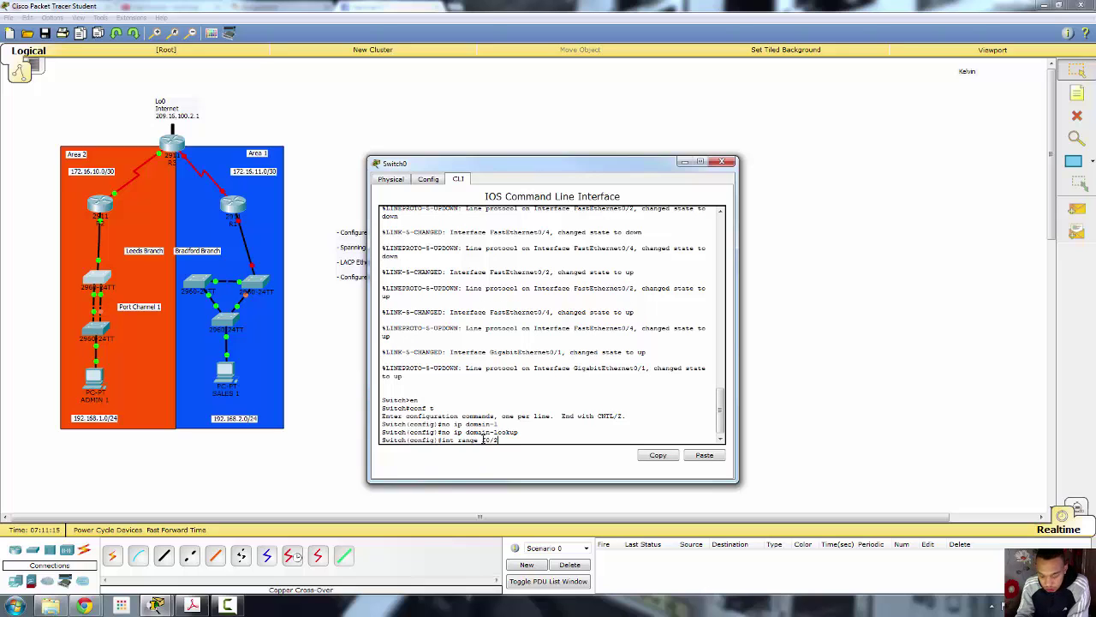
text(, )
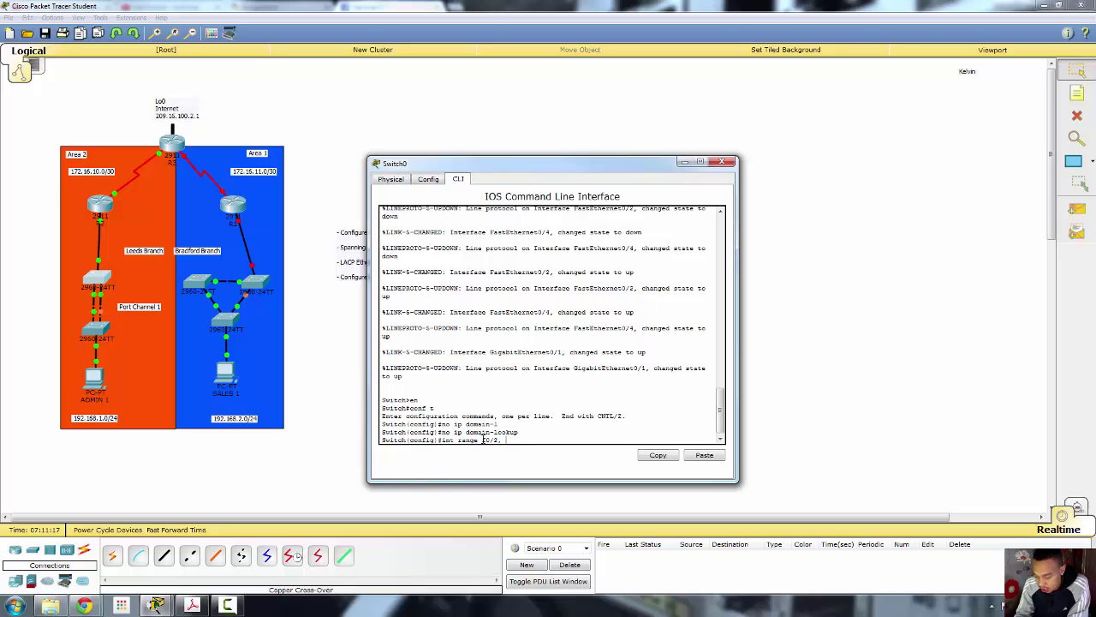
text(f0/4)
key(Return)
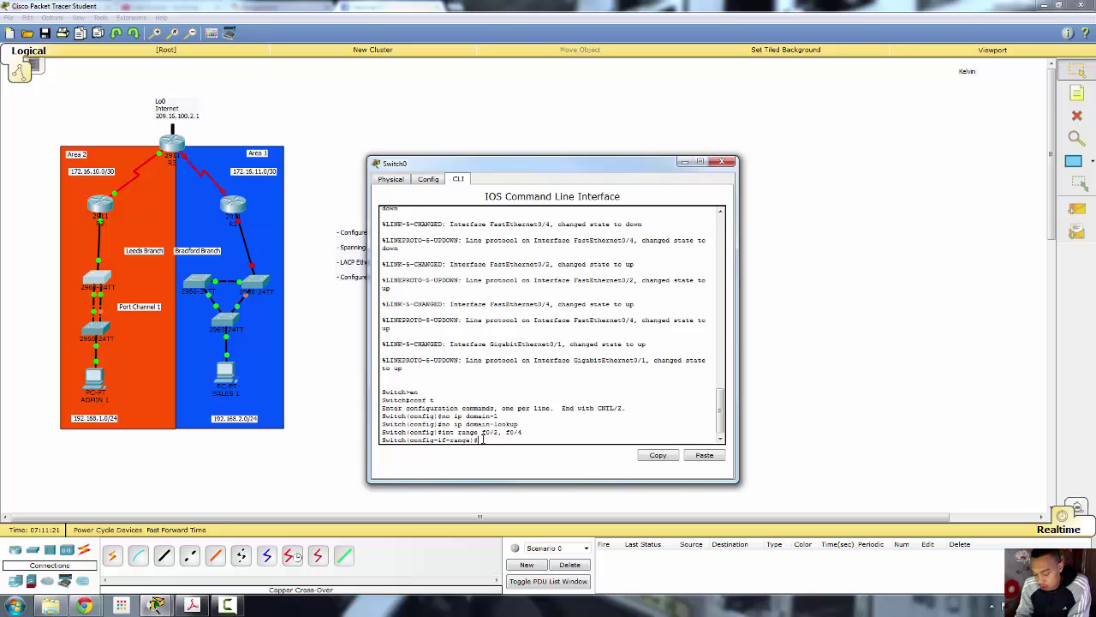
text(switchport)
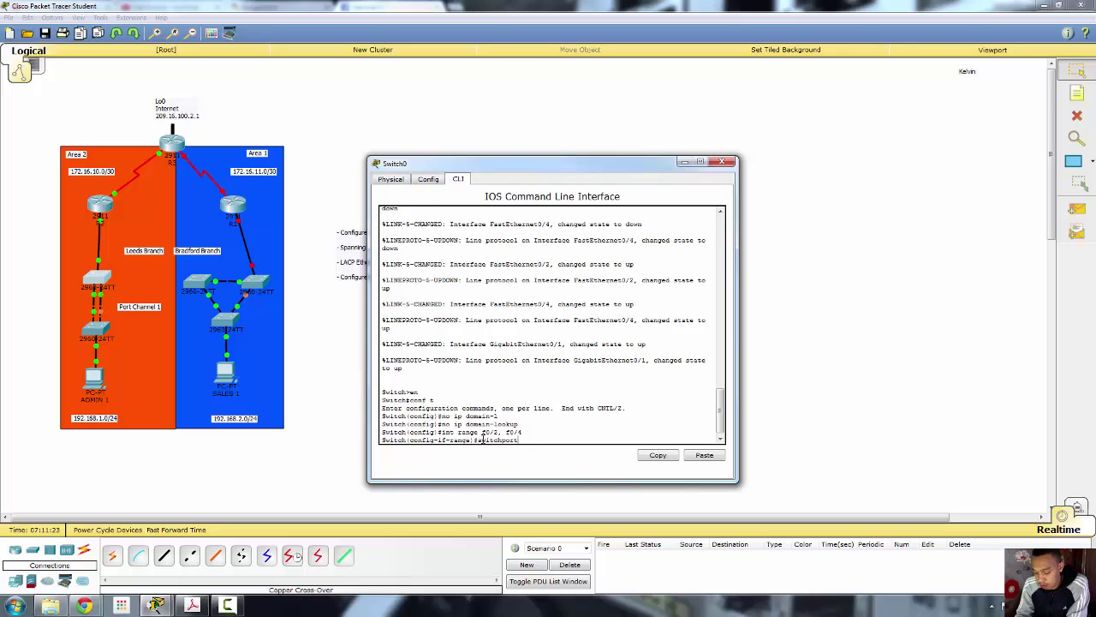
text( mode tr)
key(Tab)
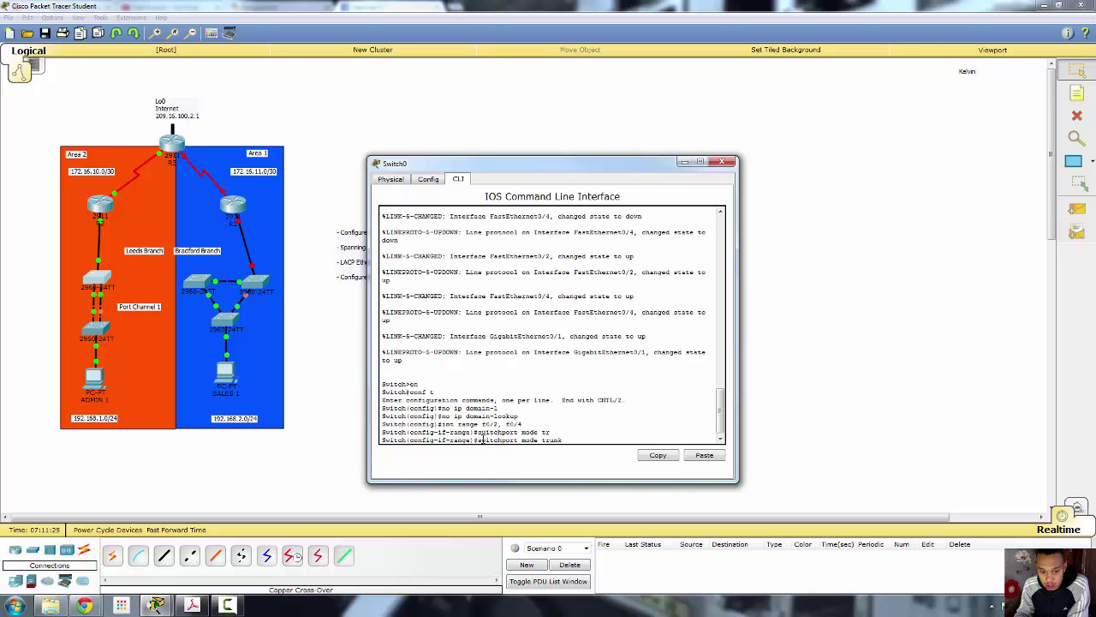
key(Return)
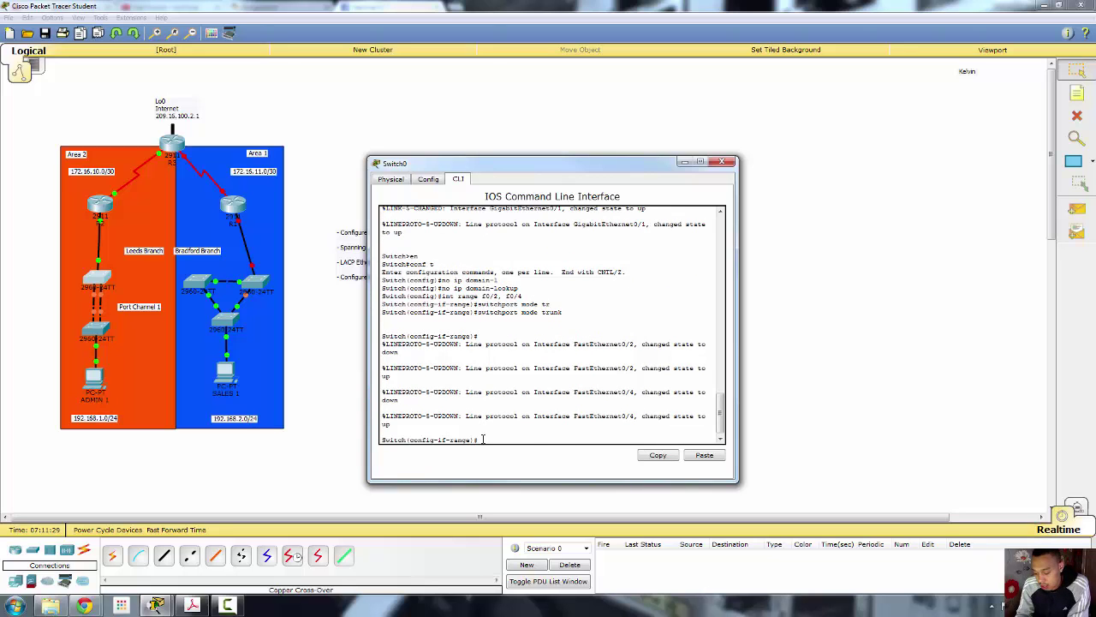
text(swit)
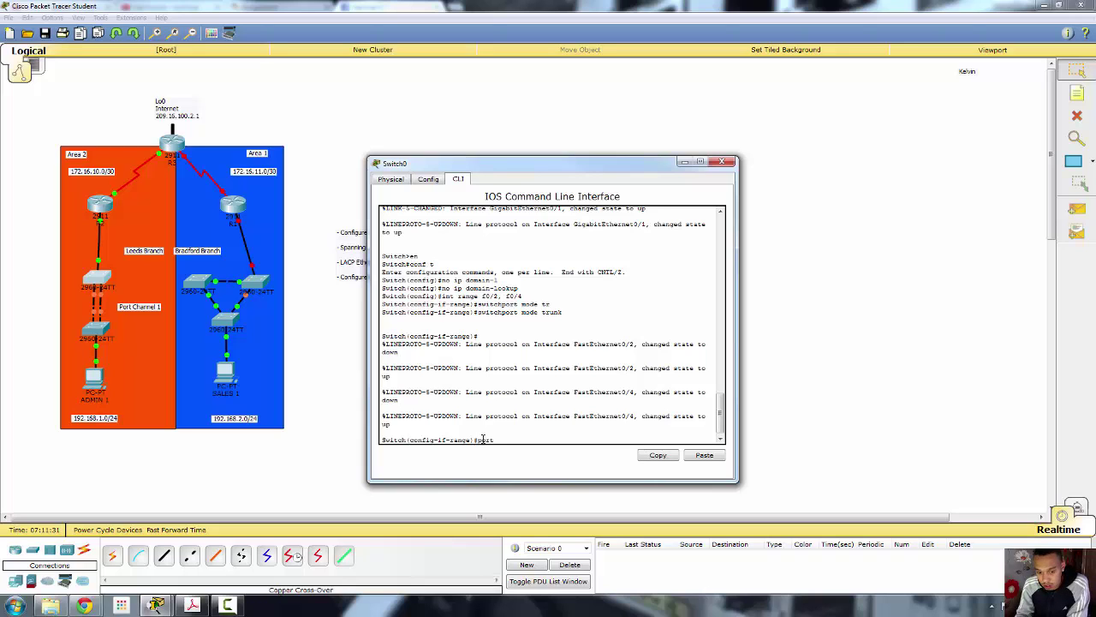
text(-ch)
key(Tab)
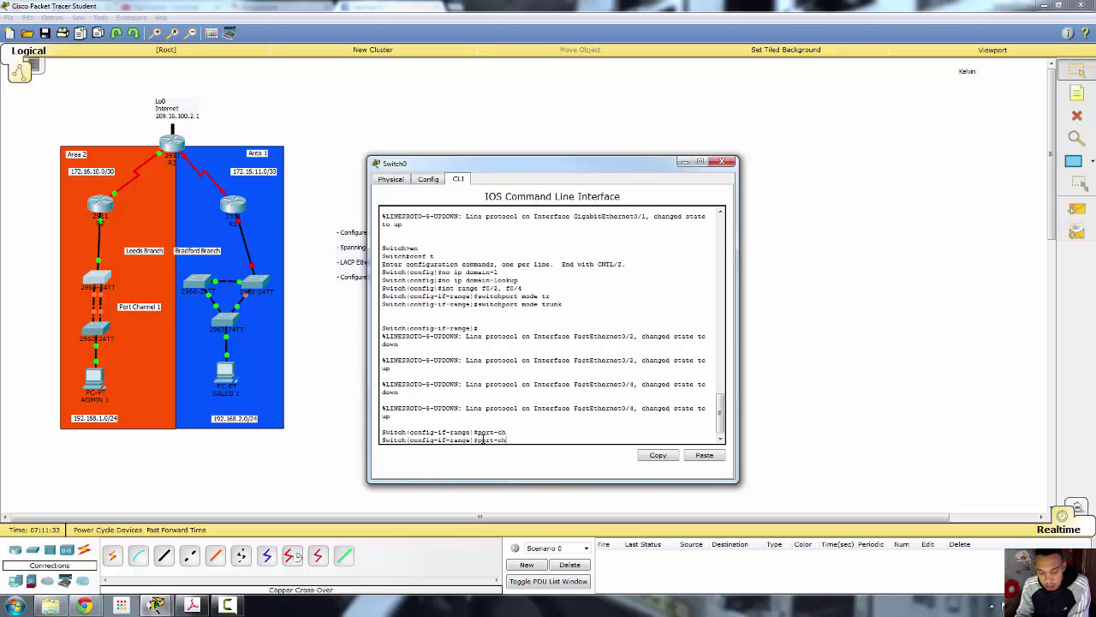
key(BackSpace)
key(BackSpace)
key(BackSpace)
key(BackSpace)
key(BackSpace)
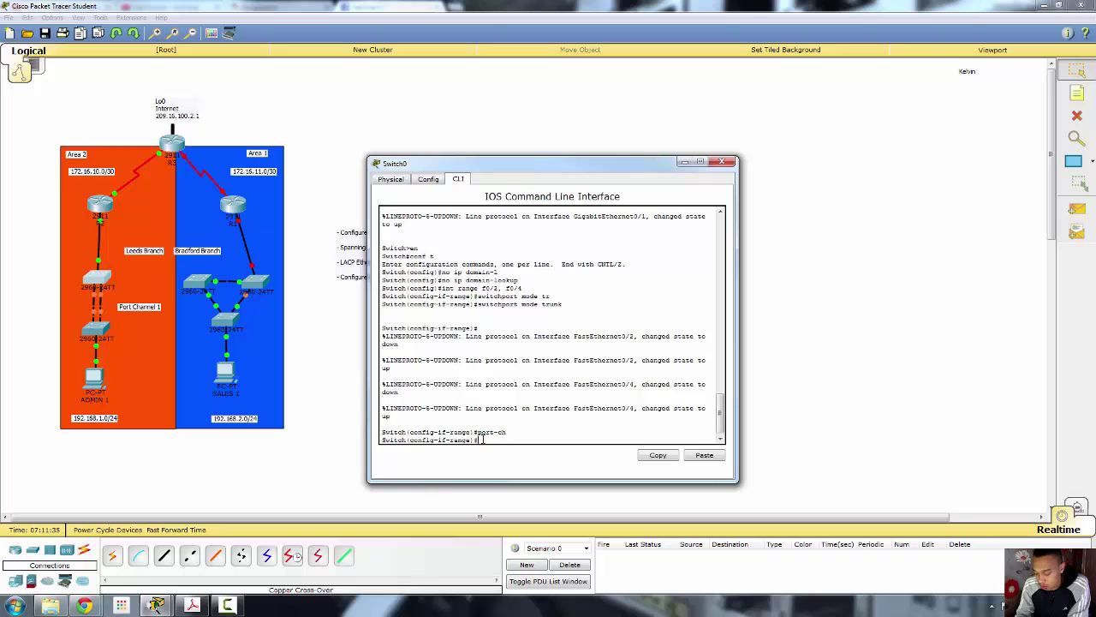
Add ports f0/2 and f0/4 to channel group 1 in LACP mode active, and leave the interface range configuration
text(channel-gr)
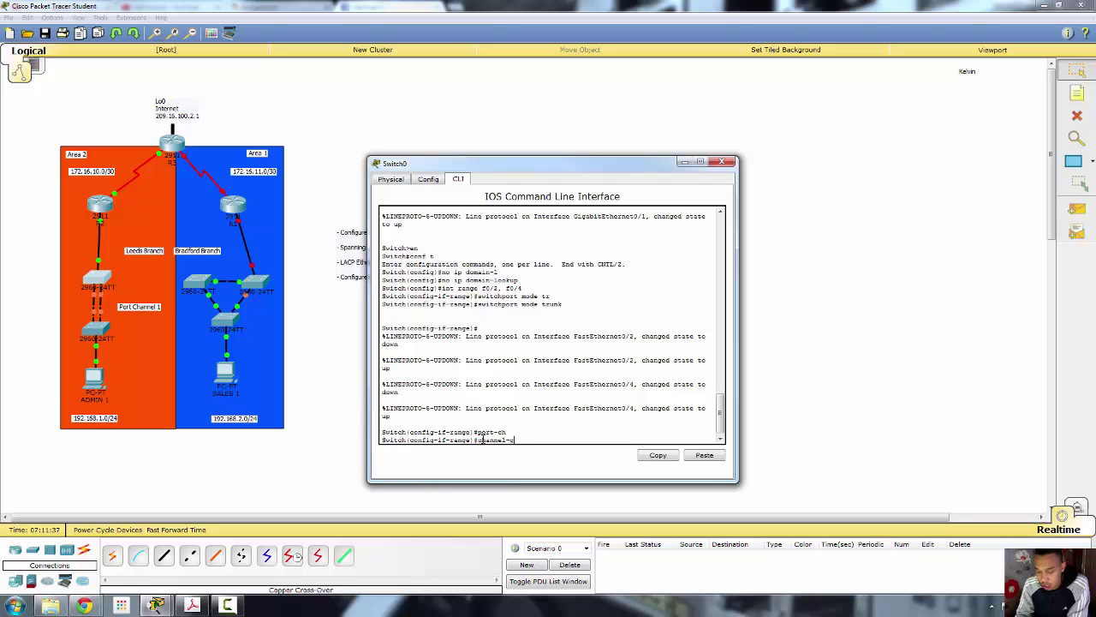
key(Tab)
text(1)
key(Return)
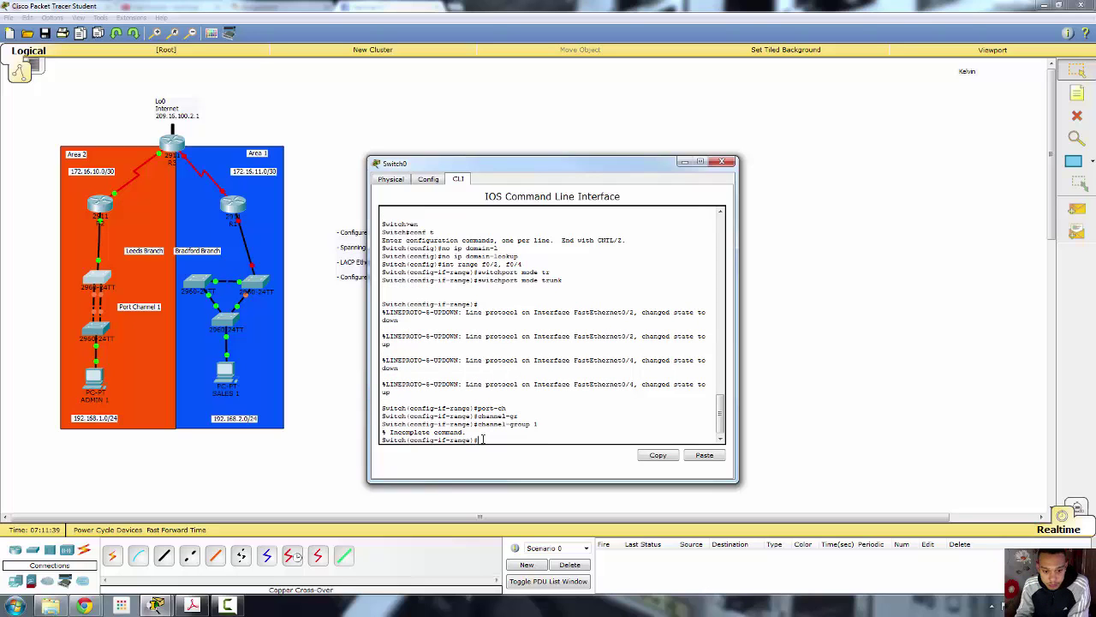
key(Up)
text(mode ?)
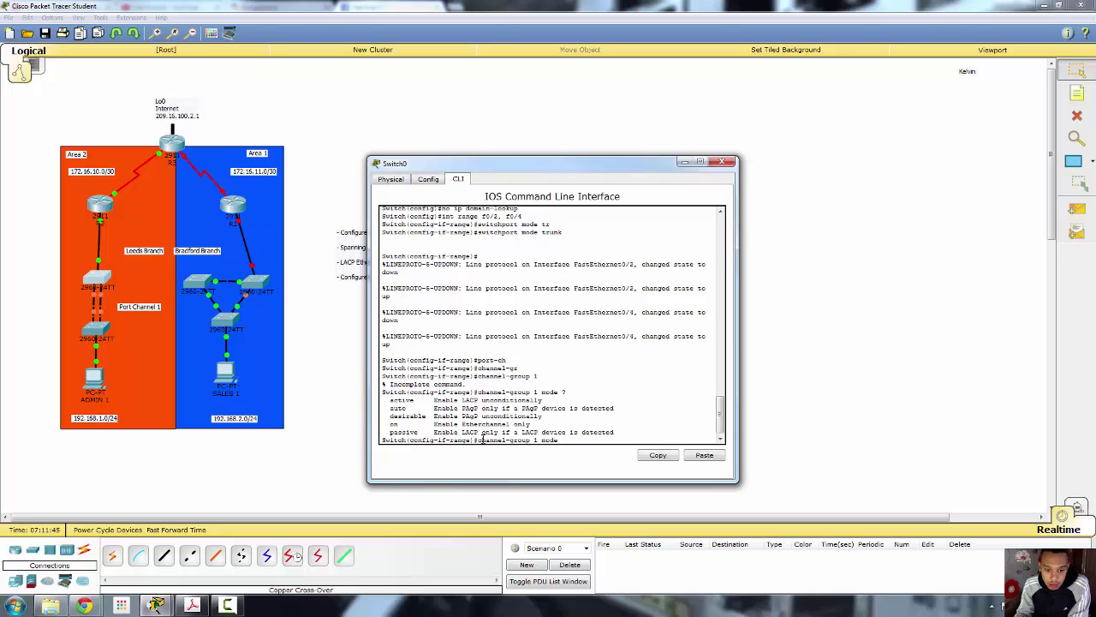
text(ac)
key(Tab)
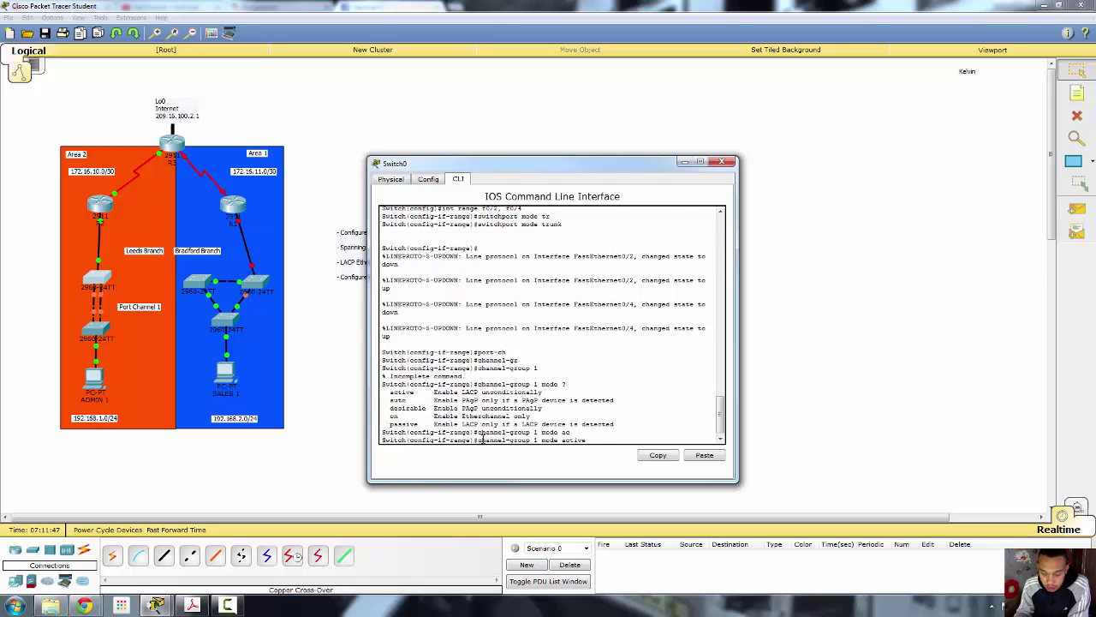
key(Return)
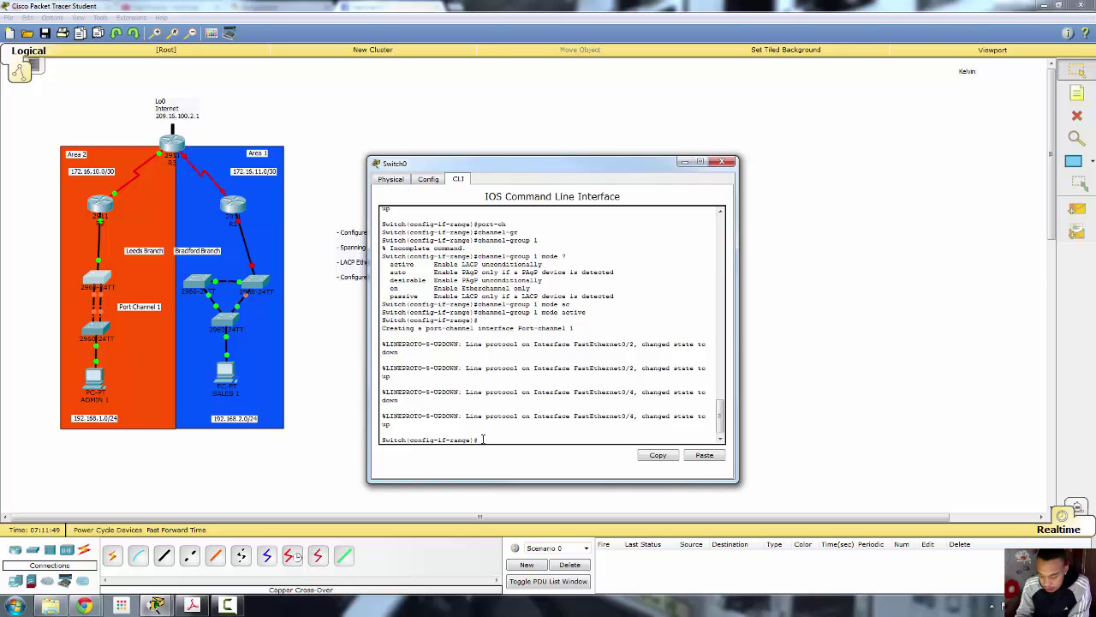
text(exit)
key(Return)
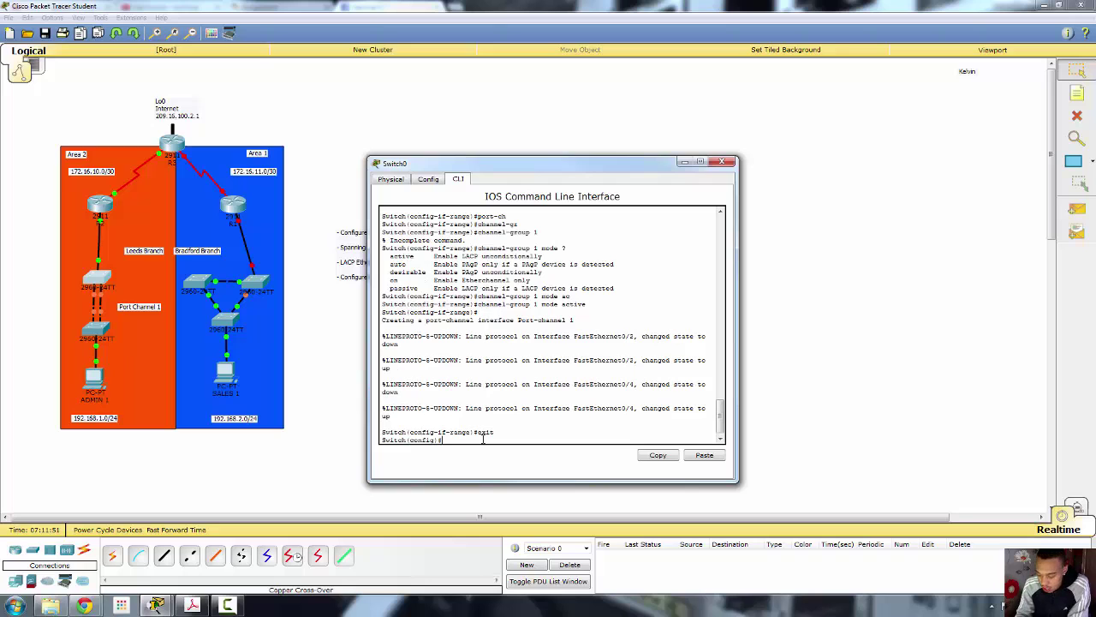
Enable interface port-channel 1 with no shut, return to global configuration and close the switch's window
text(int port)
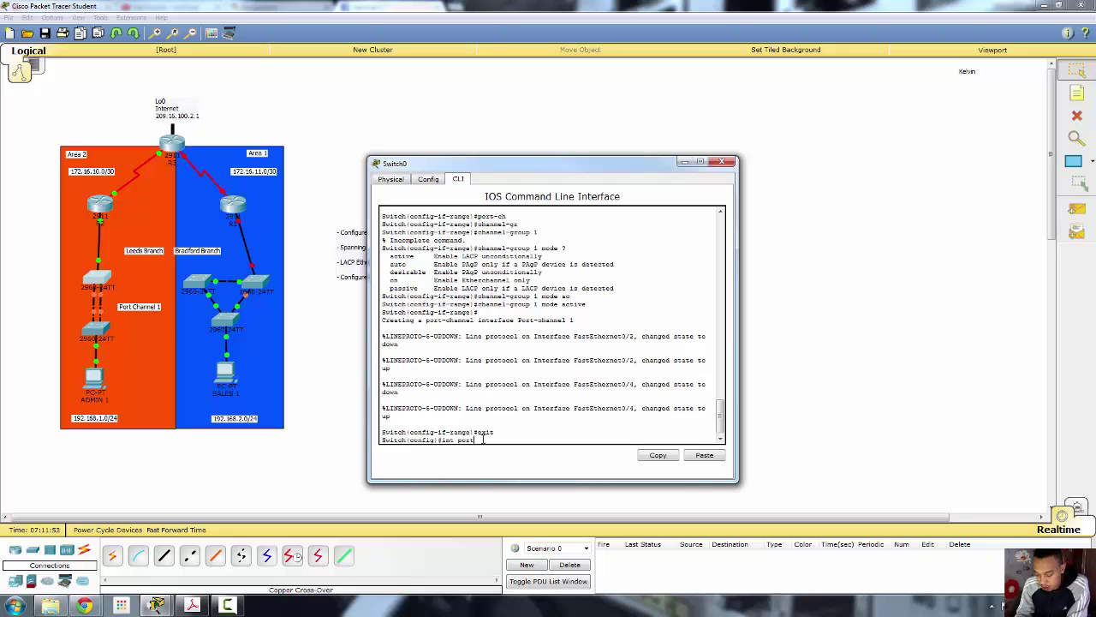
text(-cha)
key(Tab)
text(1)
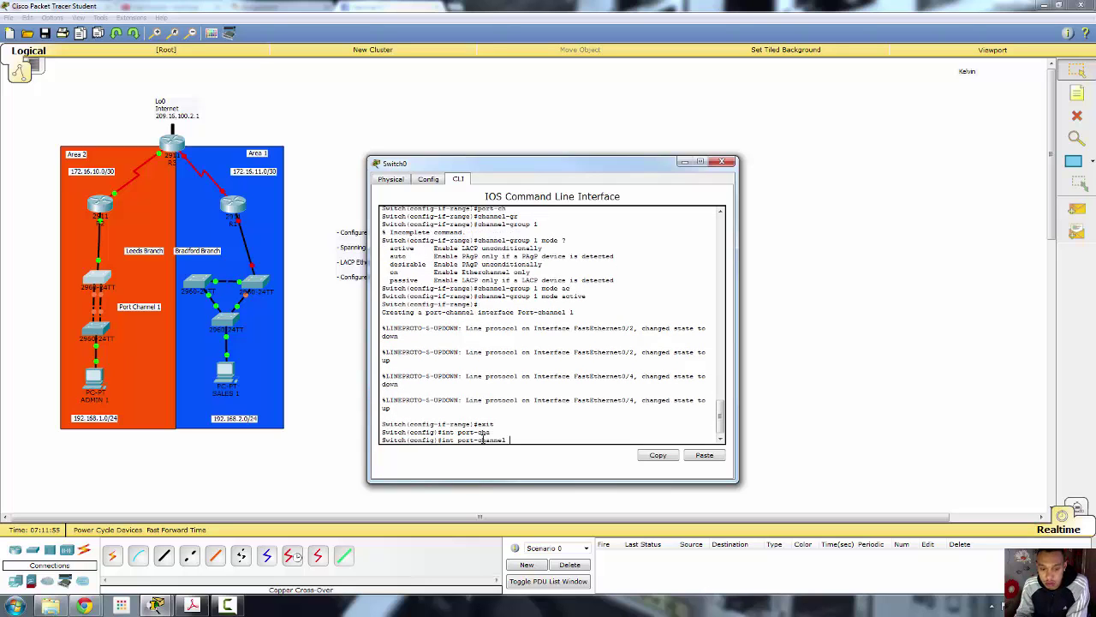
key(Return)
text(no shut)
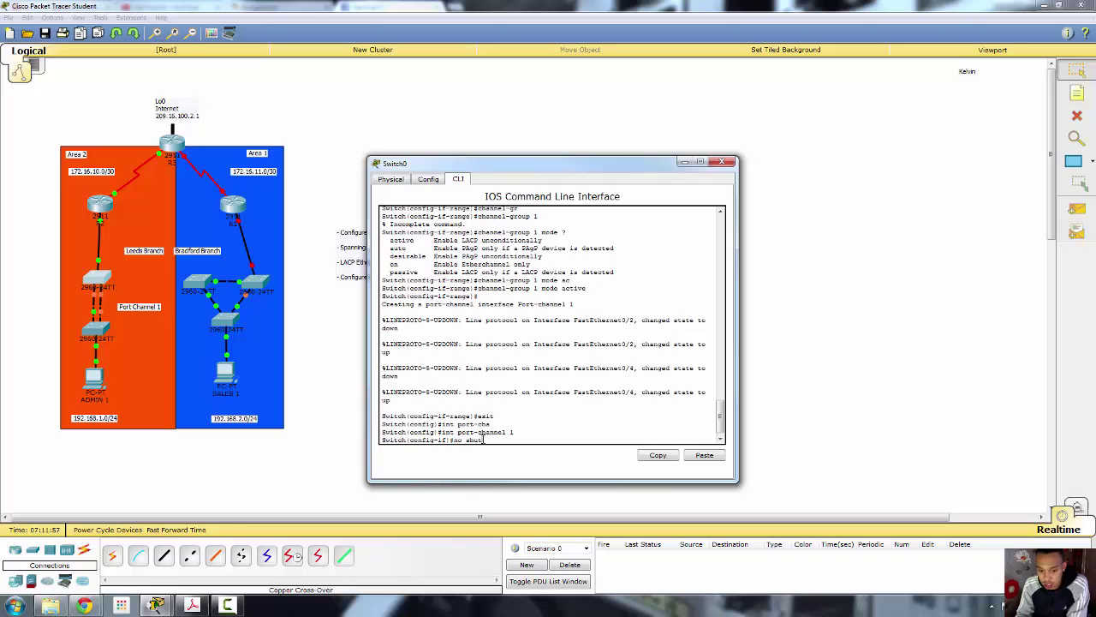
key(Return)
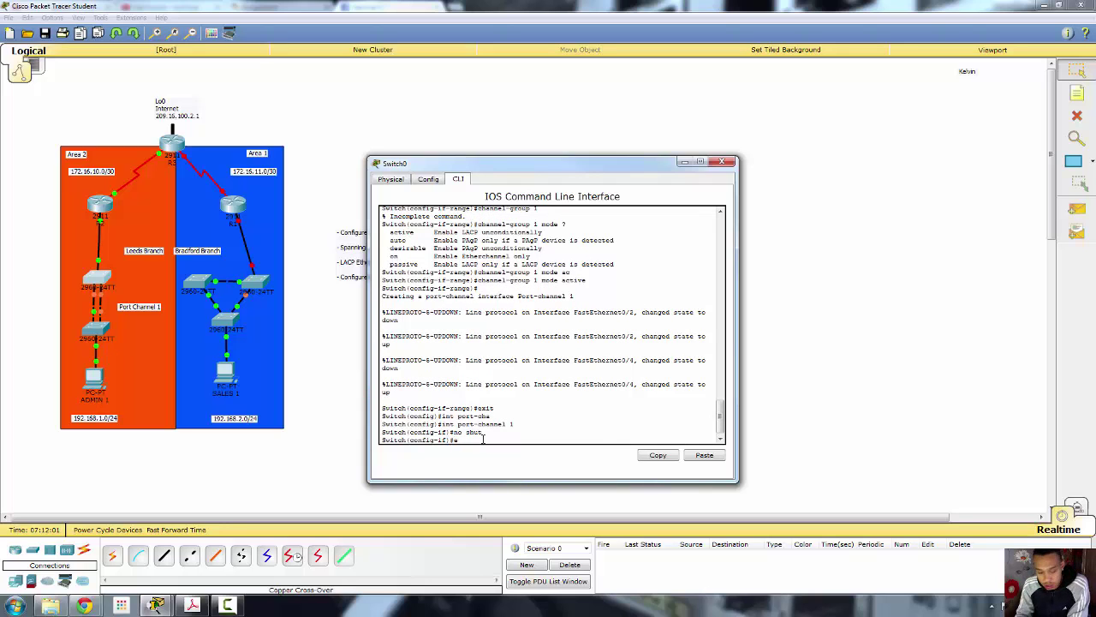
text(exit)
key(Return)
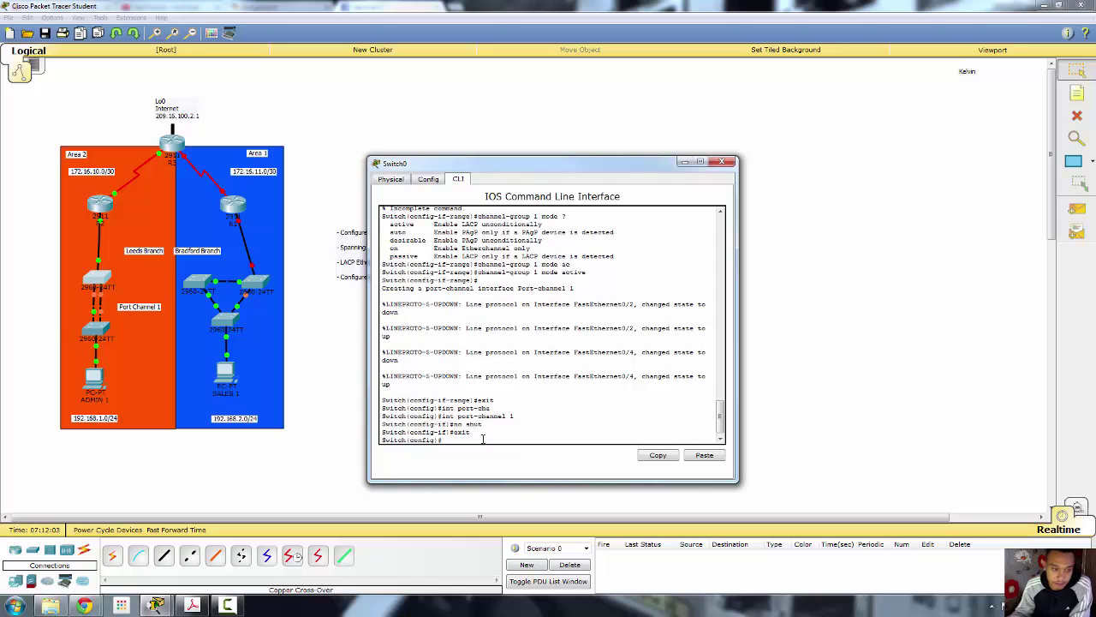
click(728, 162)
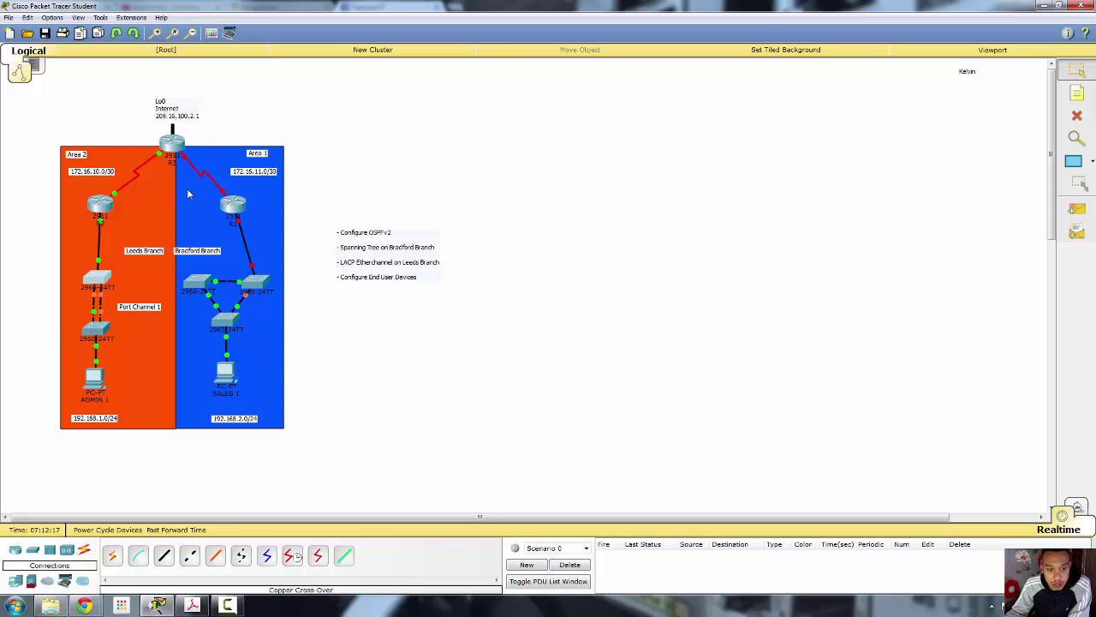
On router R3, assign interface s0/0/1 the IP address 172.16.11.1 with mask 255.255.255.252
click(177, 143)
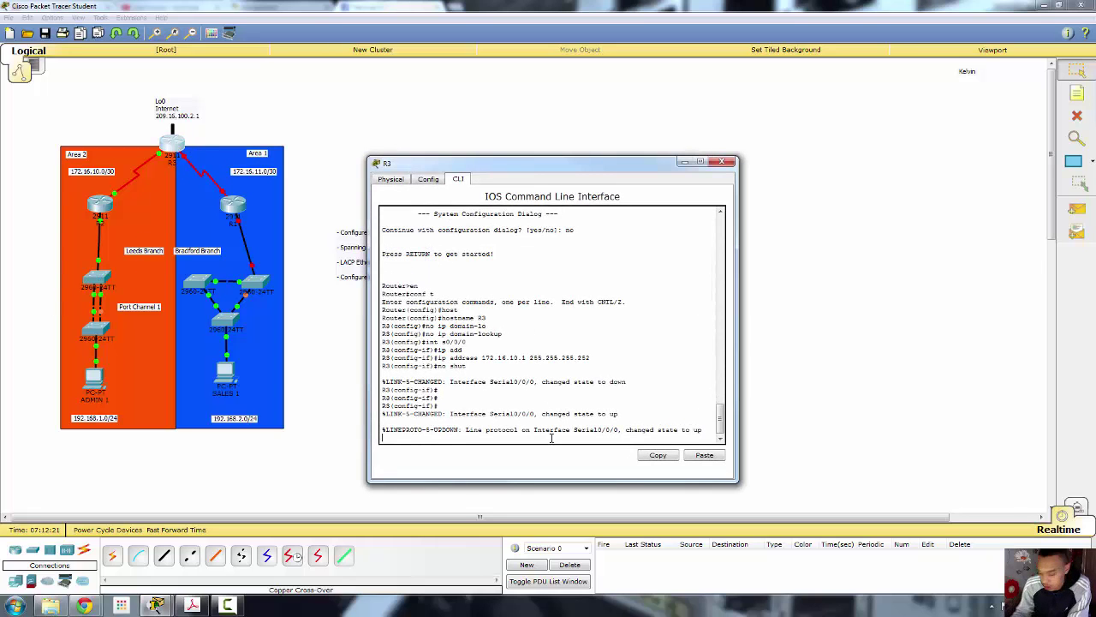
key(Return)
text(exit)
key(Return)
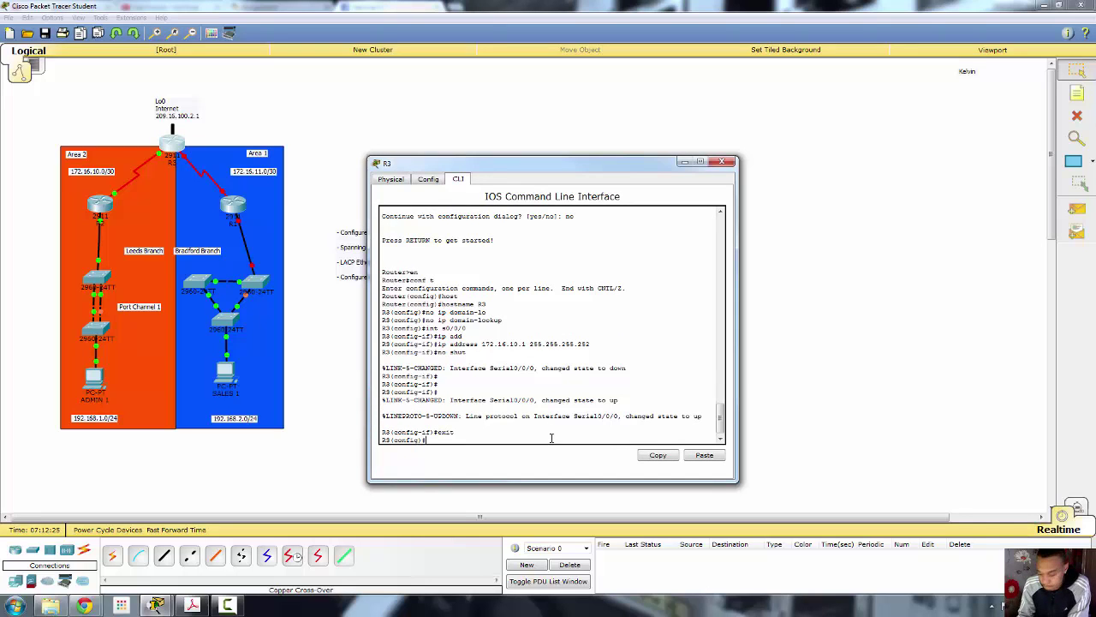
text(int s0/0/1)
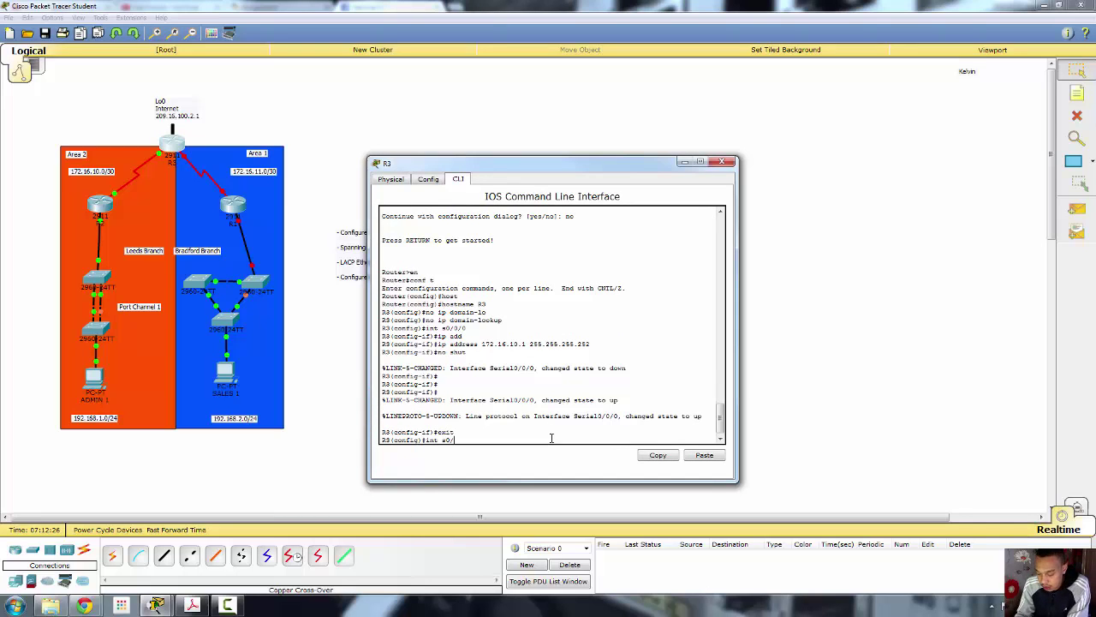
key(Return)
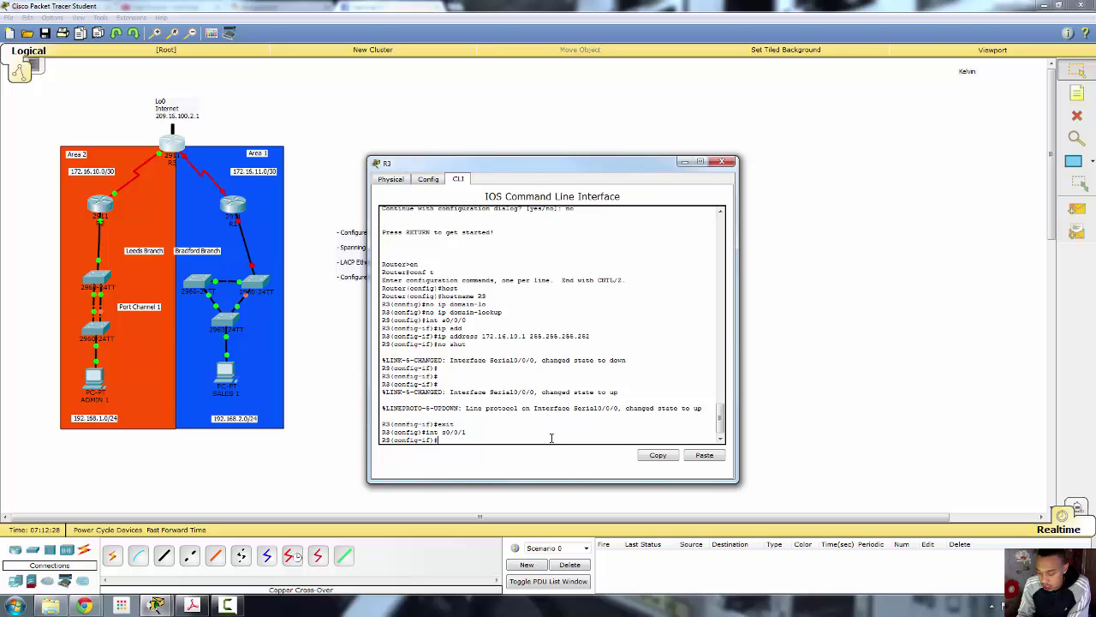
text(ip add)
key(Tab)
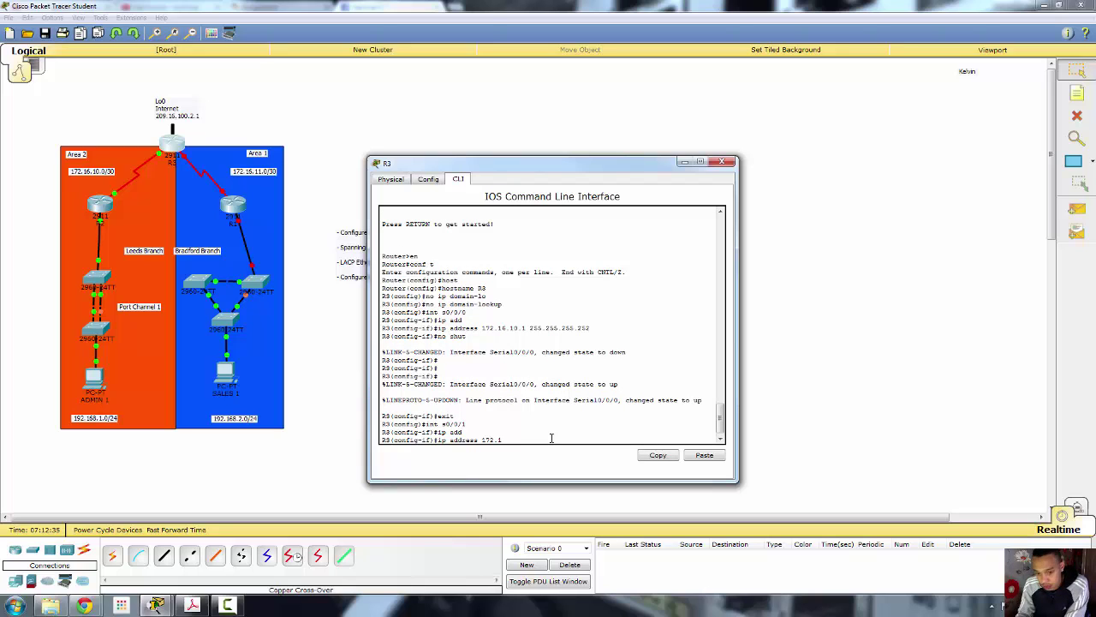
text(172.16.11.1)
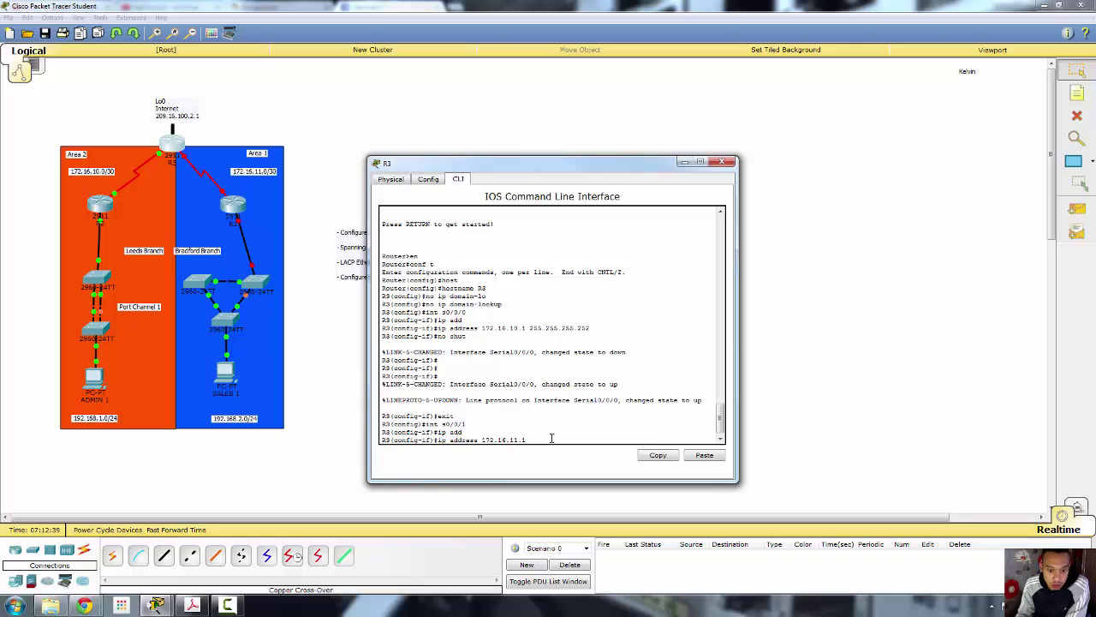
text( 255.255.255.252)
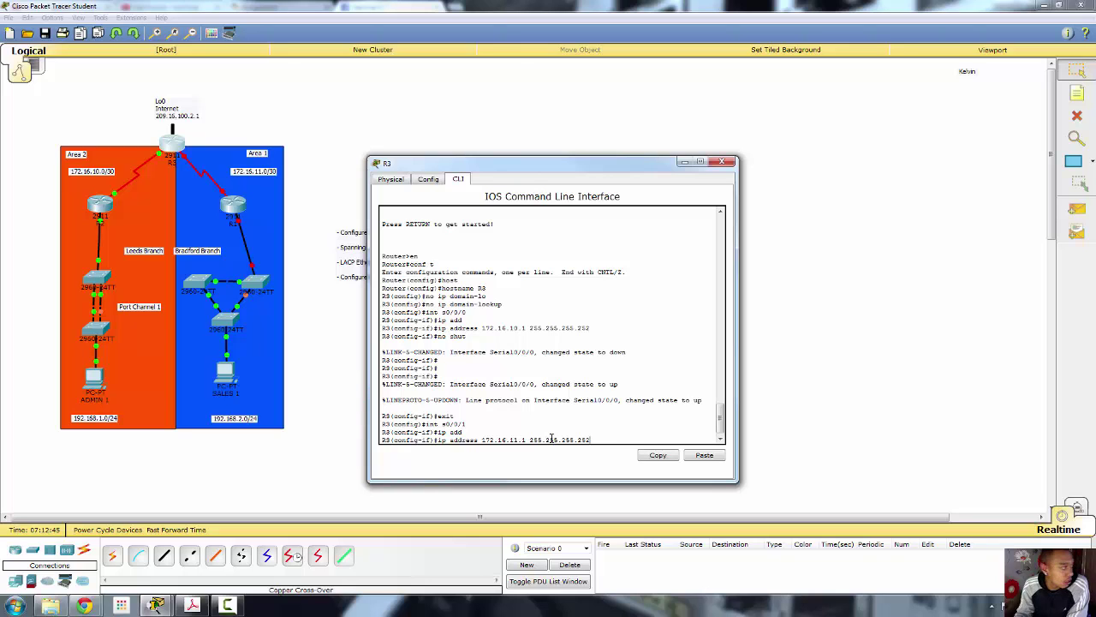
key(Return)
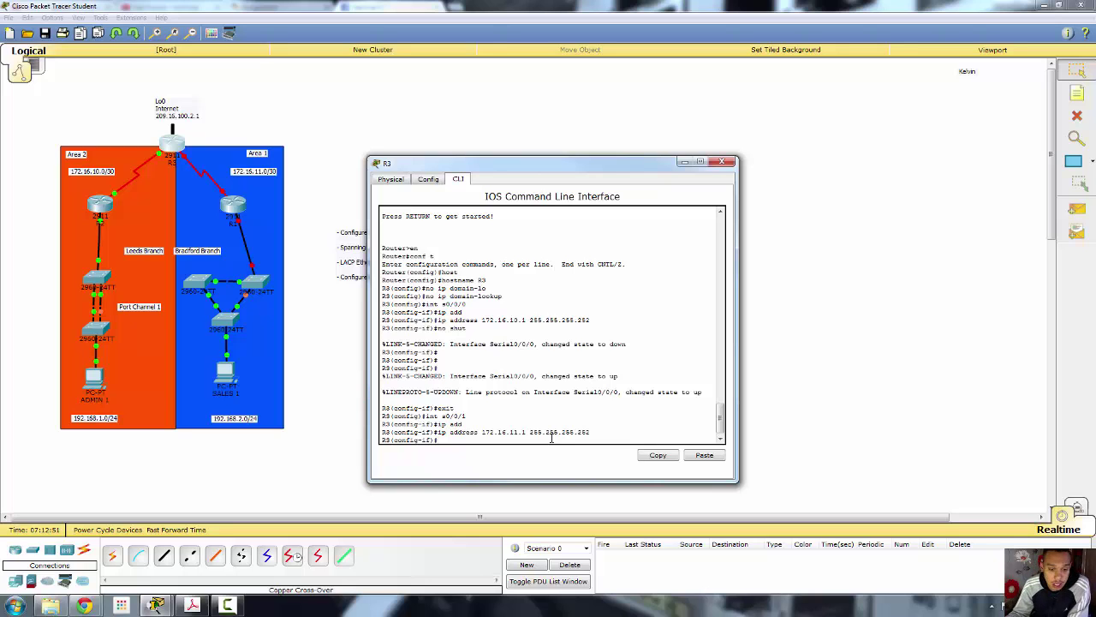
Enable R3's interface s0/0/1 with no shut and close the router's window
text(no shut)
key(Return)
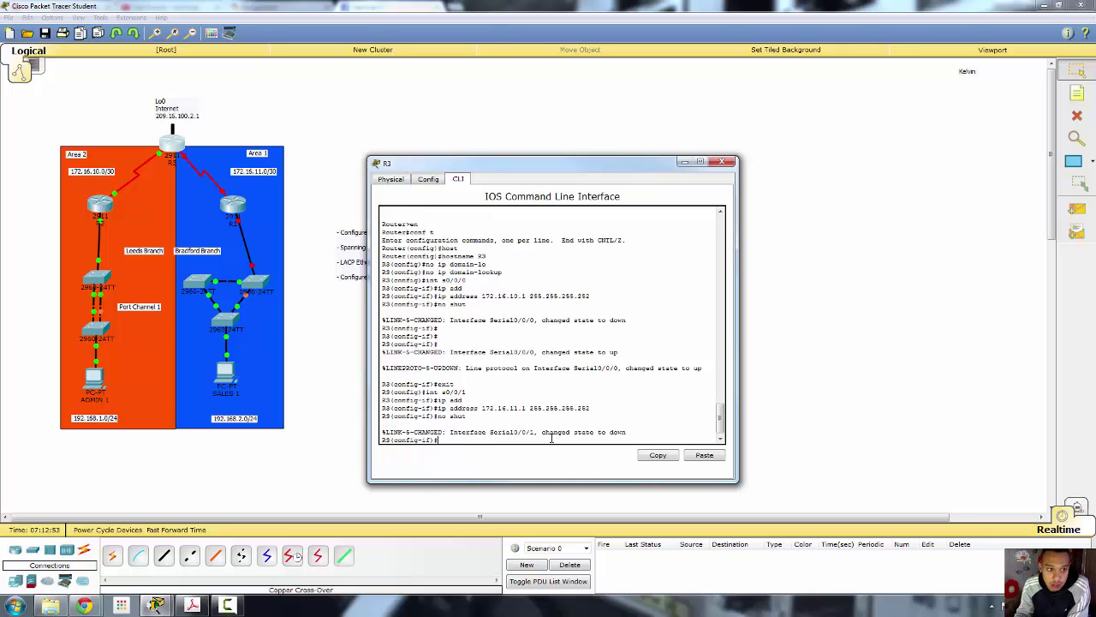
key(Return)
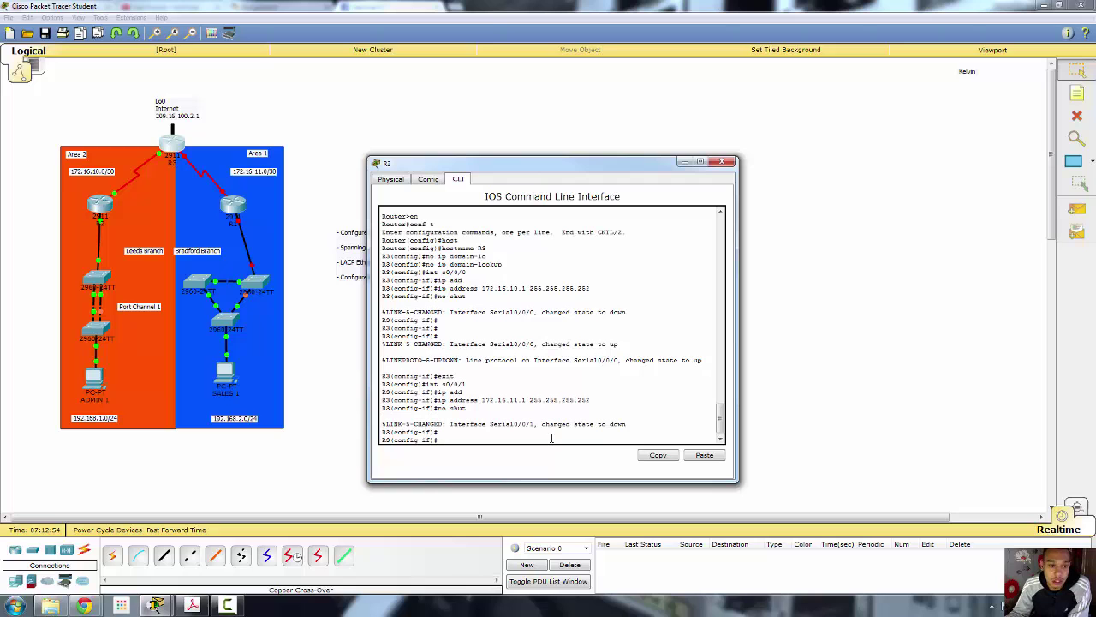
click(722, 162)
Open the Bradford branch router's command line, decline the initial configuration dialog and enter global configuration mode
click(231, 206)
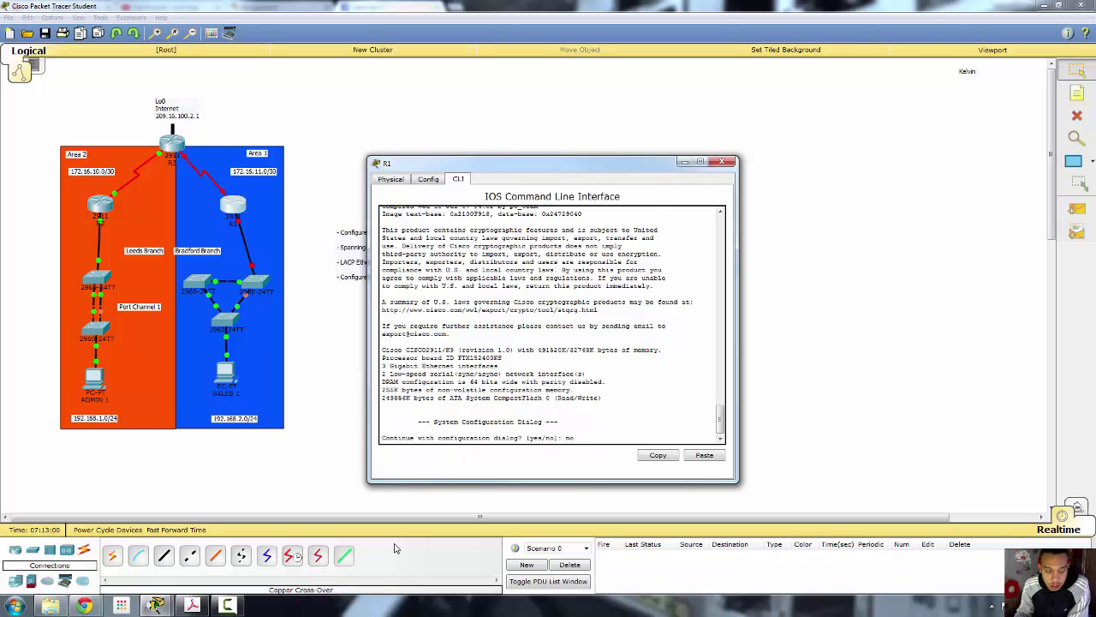
text(no)
key(Return)
key(Return)
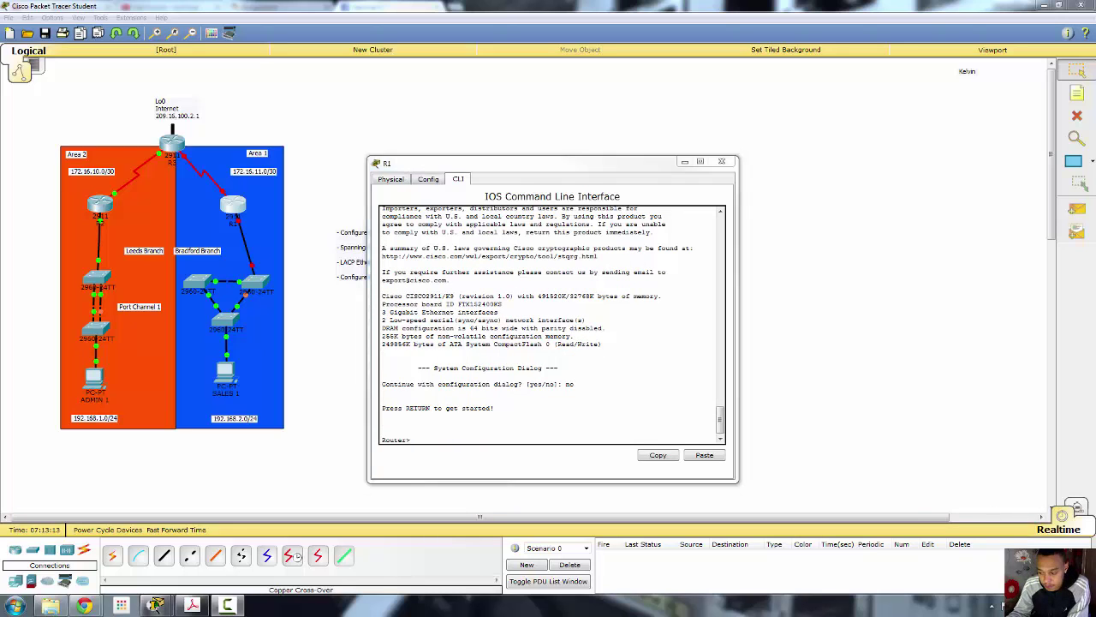
click(502, 437)
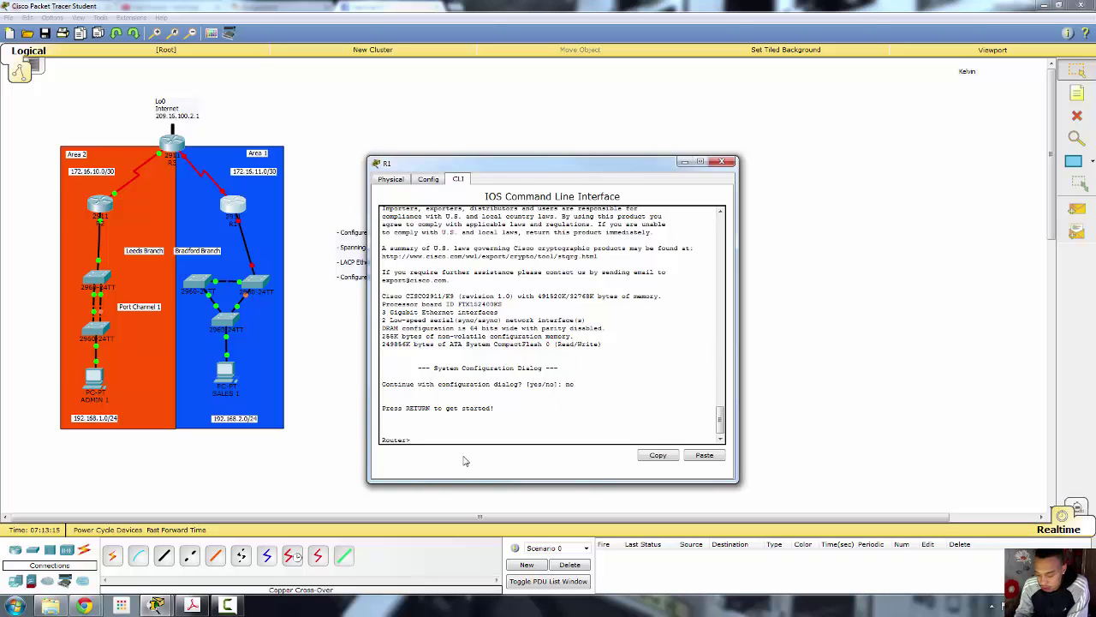
text(en)
key(Return)
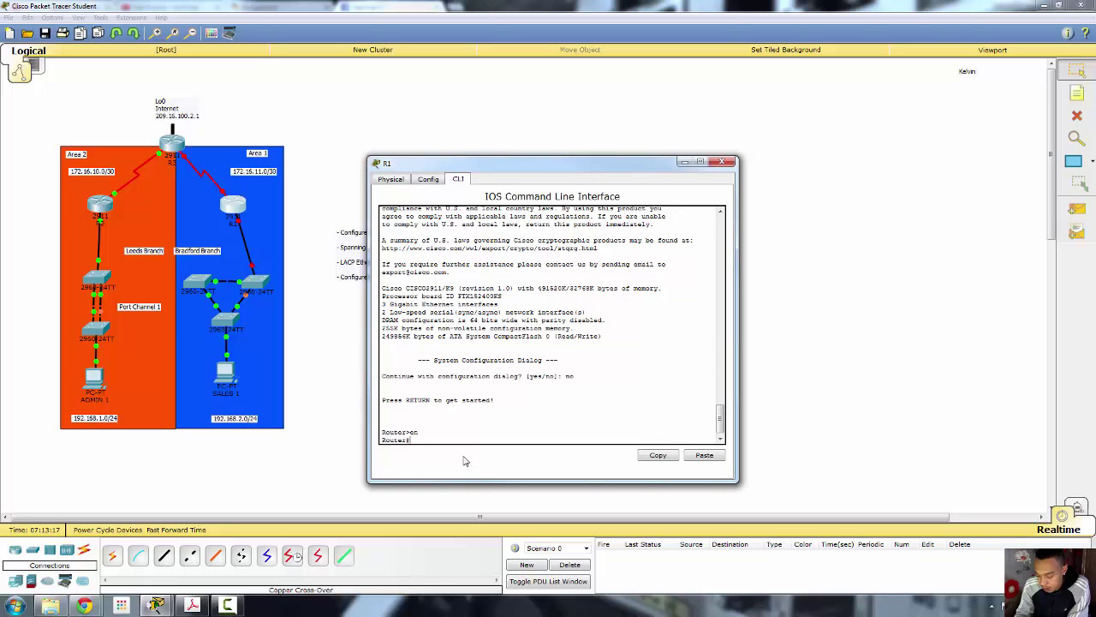
text(conf t)
key(Return)
Set the Bradford router's hostname to R1 and turn off domain lookup with no ip domain-lookup
text(hostna)
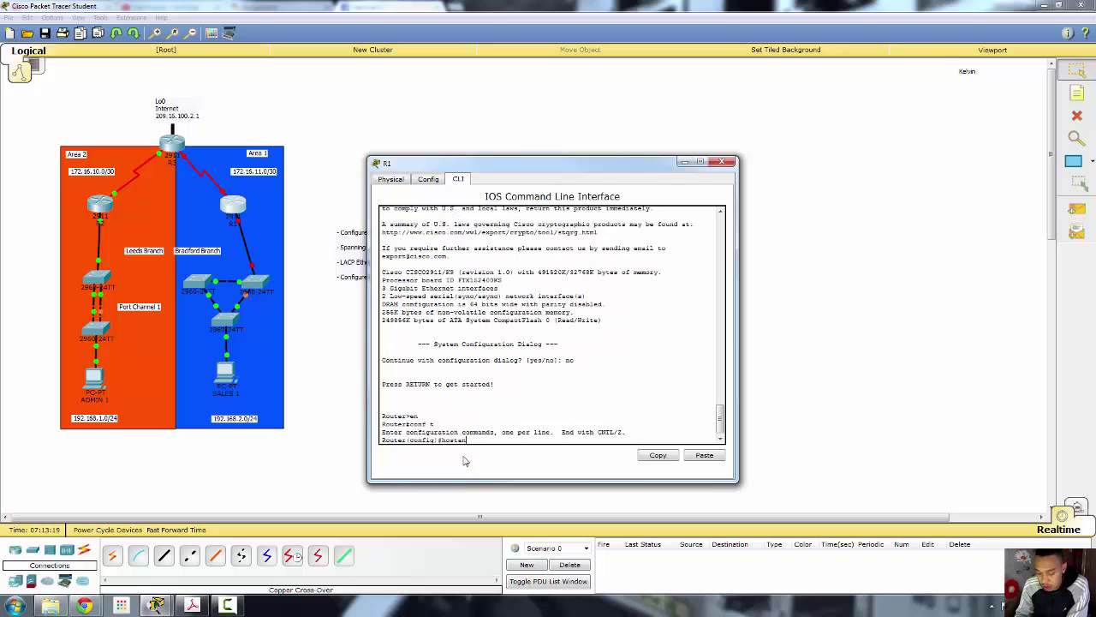
key(Tab)
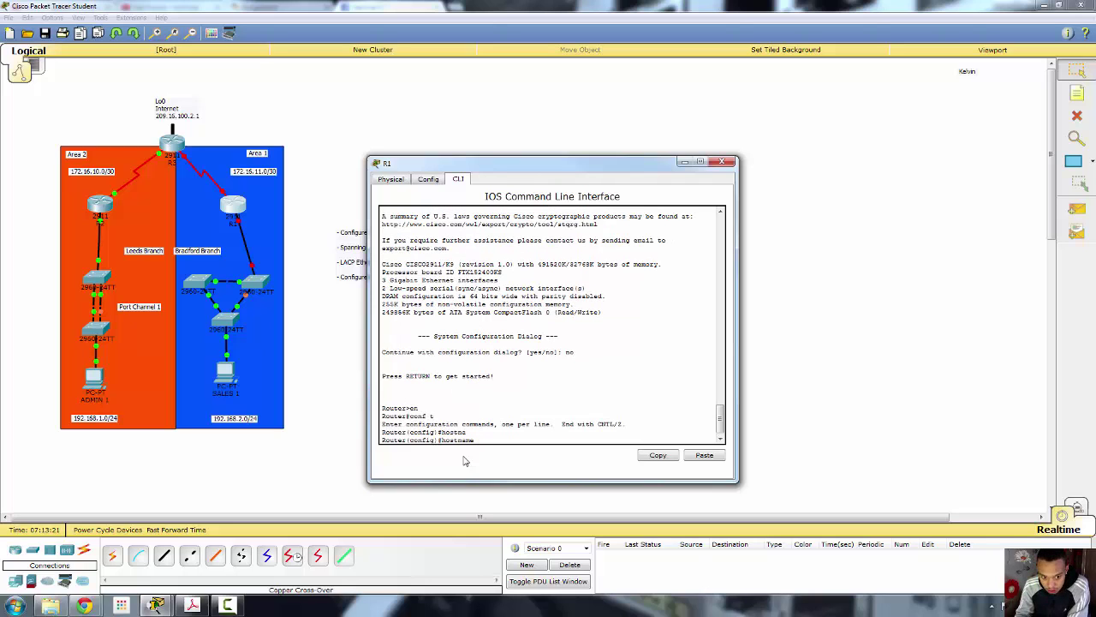
text(R1)
key(Return)
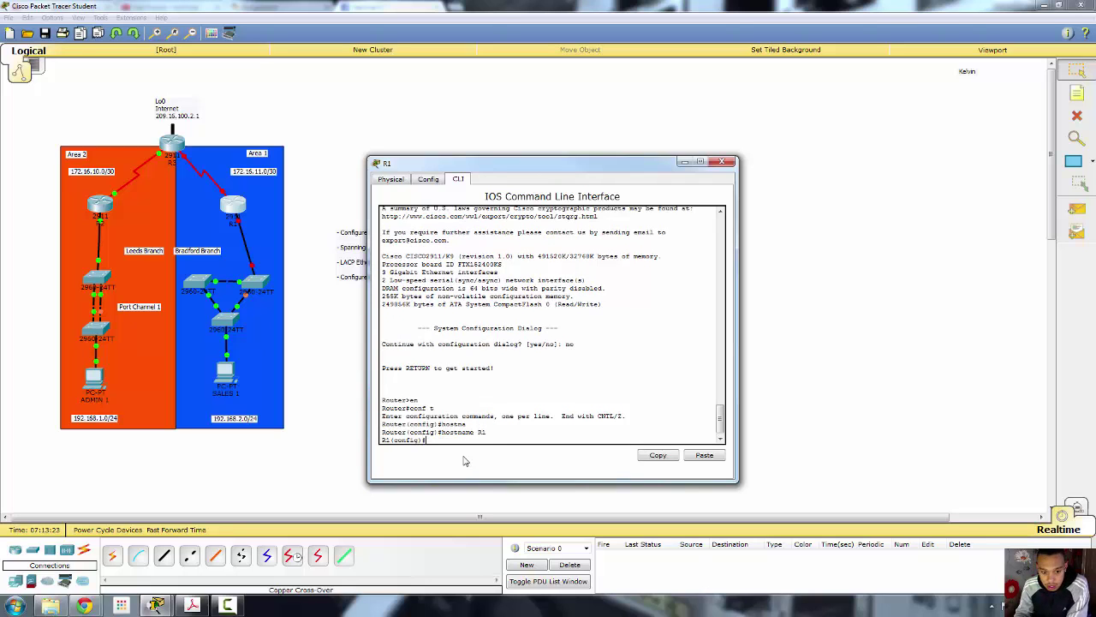
text(no ip do)
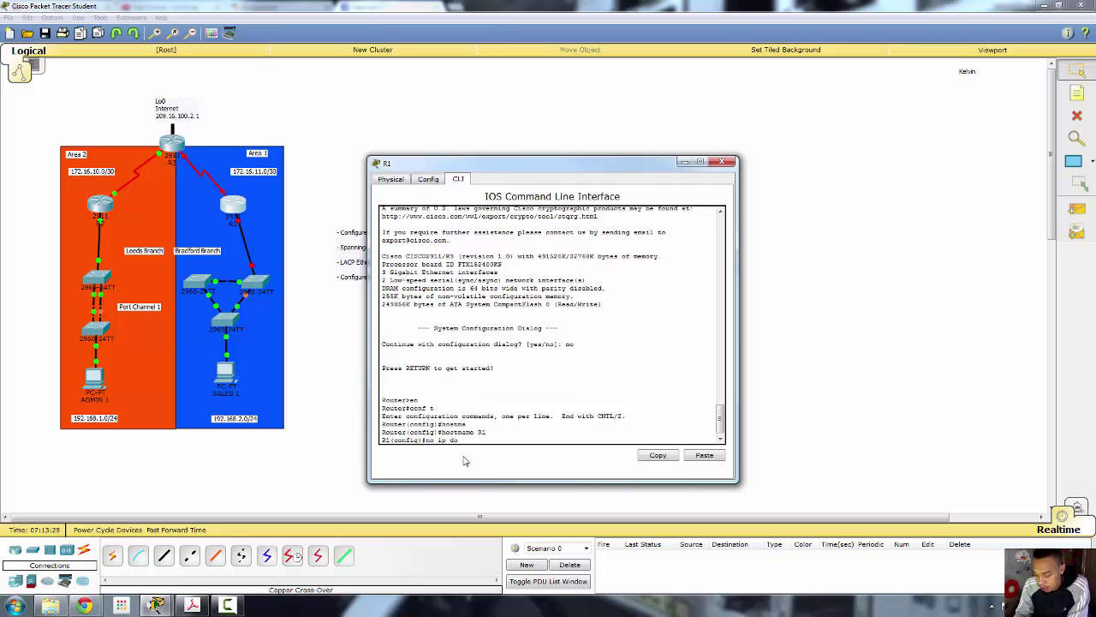
text(main-lo)
key(Tab)
key(Return)
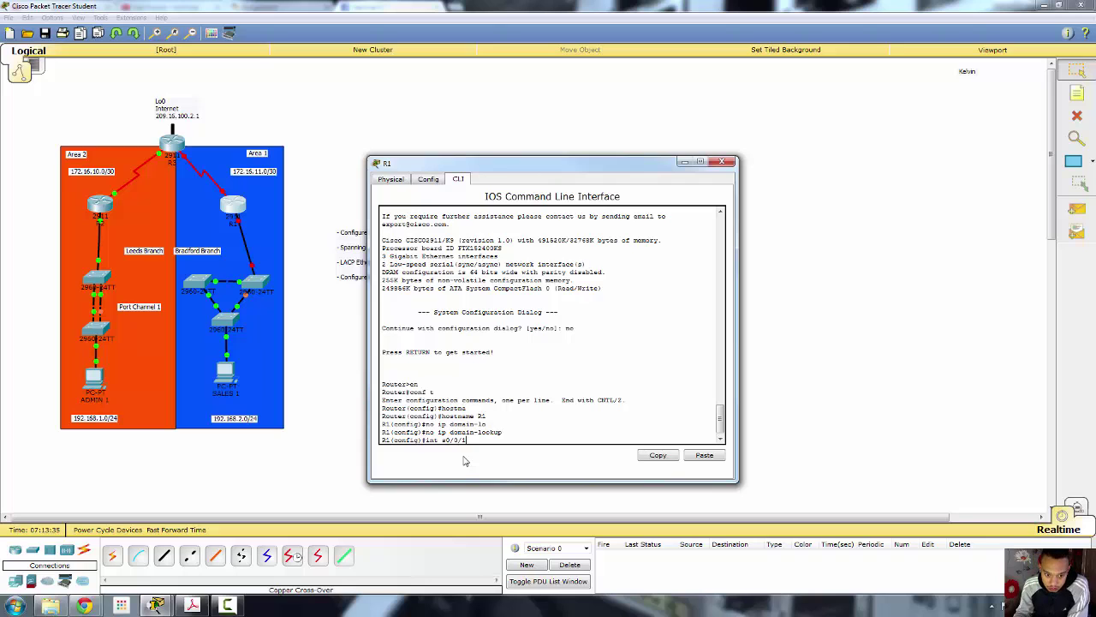
Assign R1's interface s0/0/1 the IP address 172.16.11.2 with mask 255.255.255.252
key(Return)
text(ip add)
key(Tab)
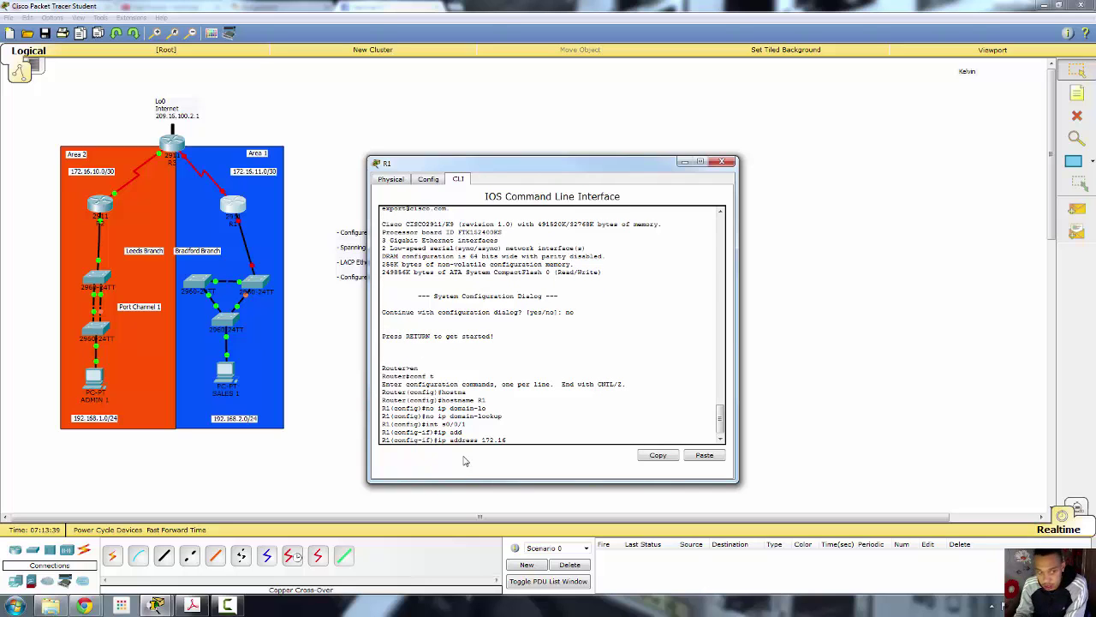
text(172.16.11.)
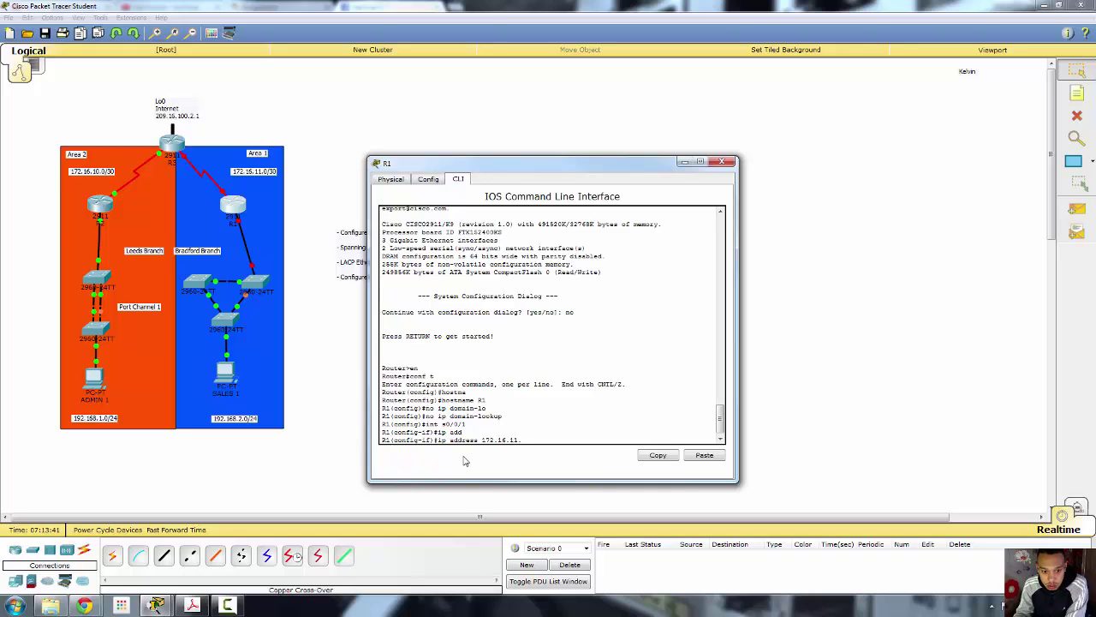
text(2 255.25)
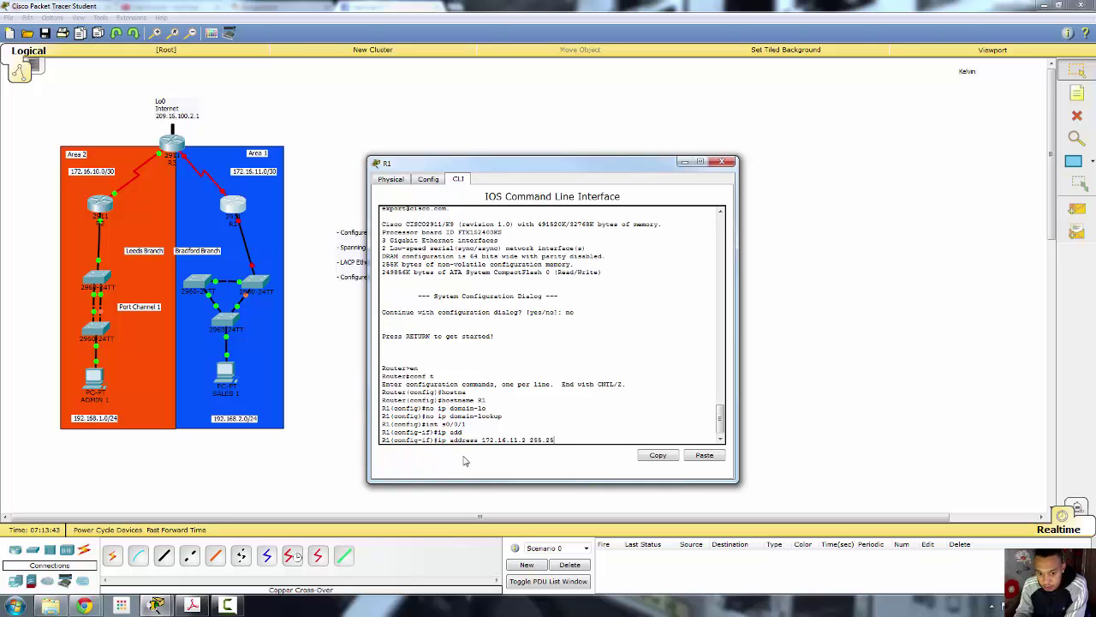
text(5.255.252)
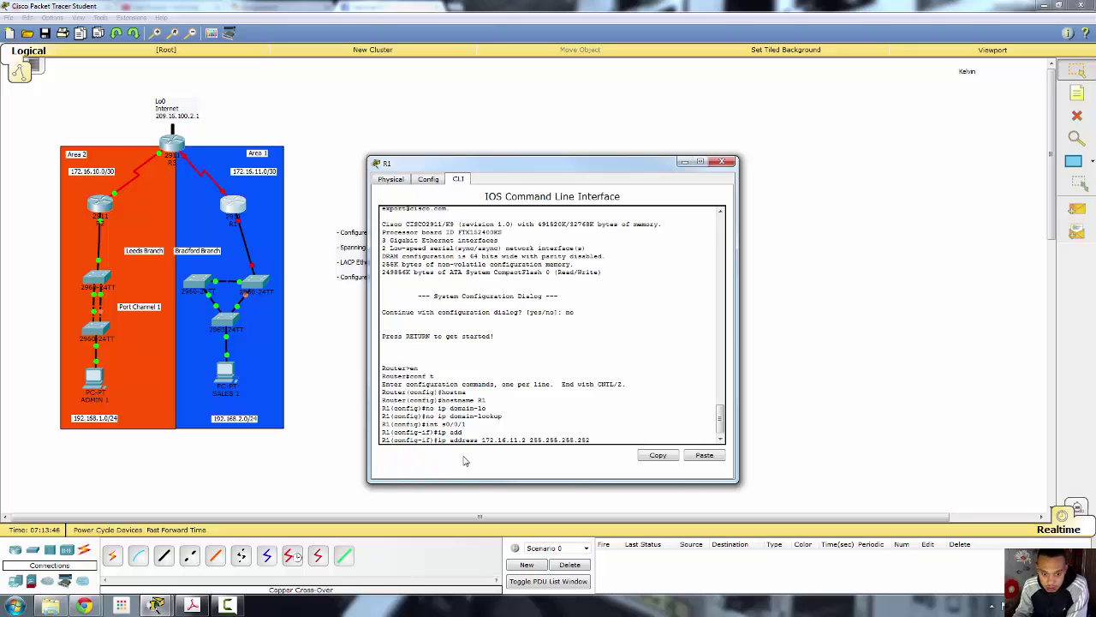
key(Return)
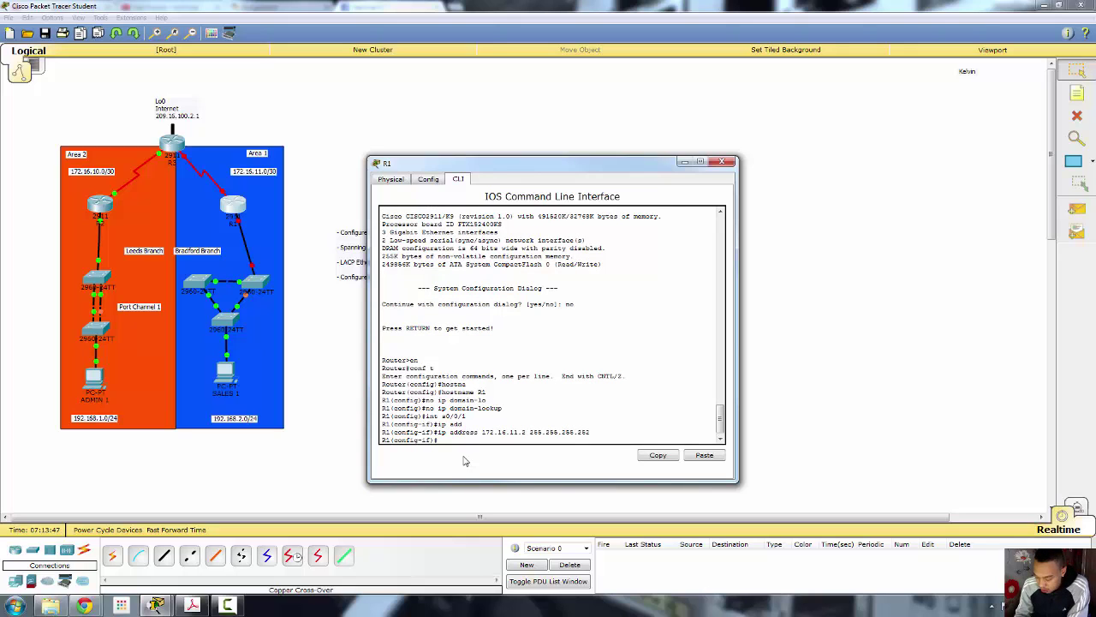
Enable R1's interface s0/0/1 with no shut and close the router's window
text(no shut)
key(Return)
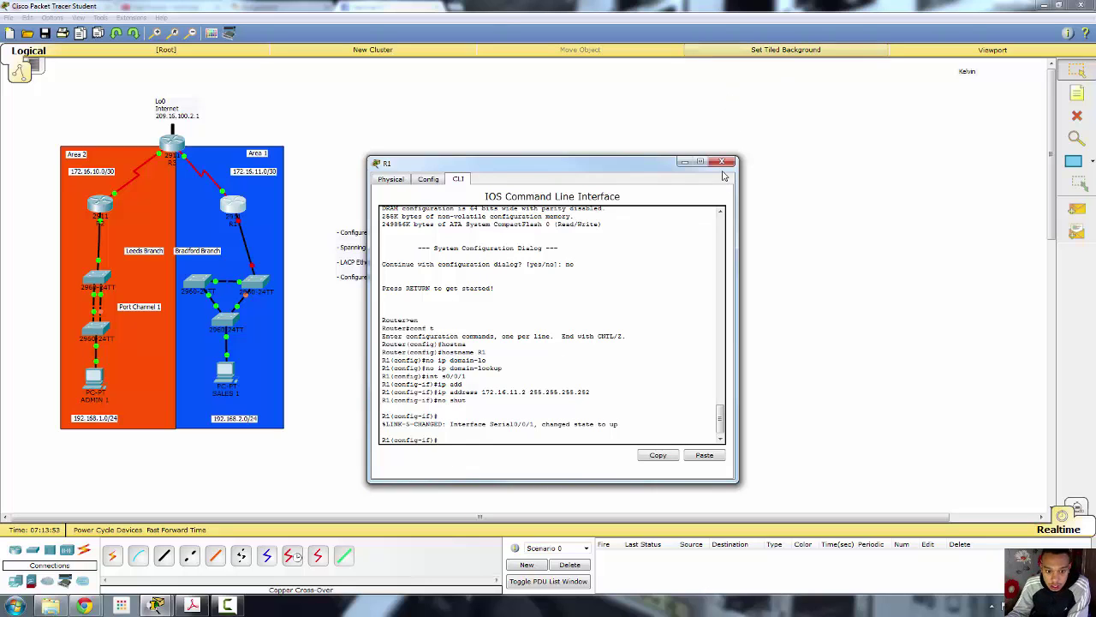
click(724, 162)
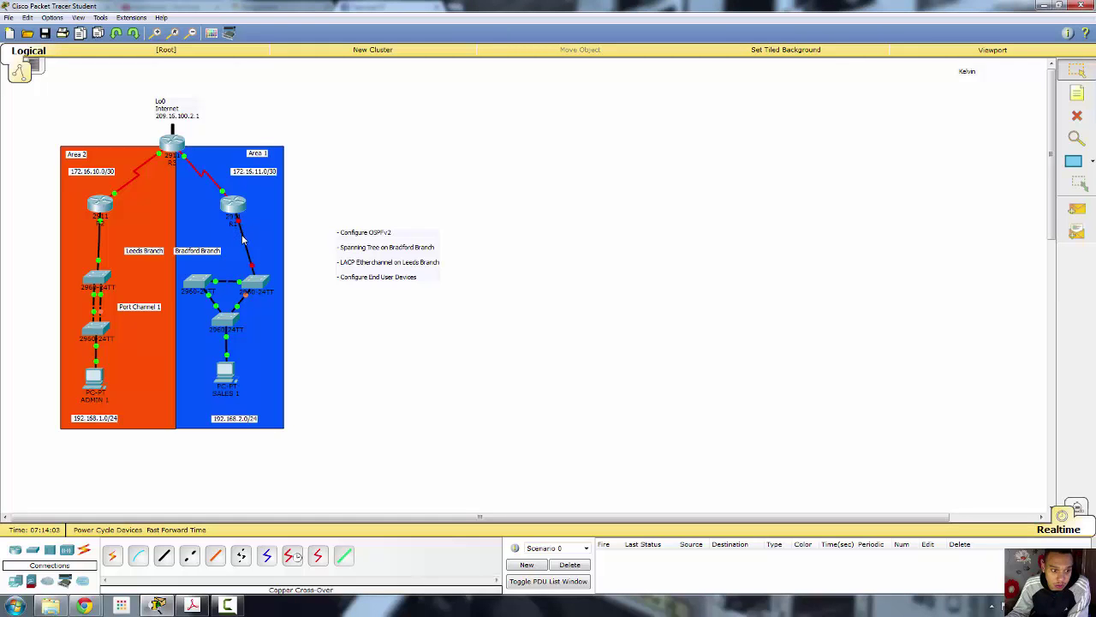
Check R1's port towards the Bradford switch, and assign interface g0/1 the IP address 192.168.2.1 with mask 255.255.255.0
mouse_move(242, 240)
click(240, 206)
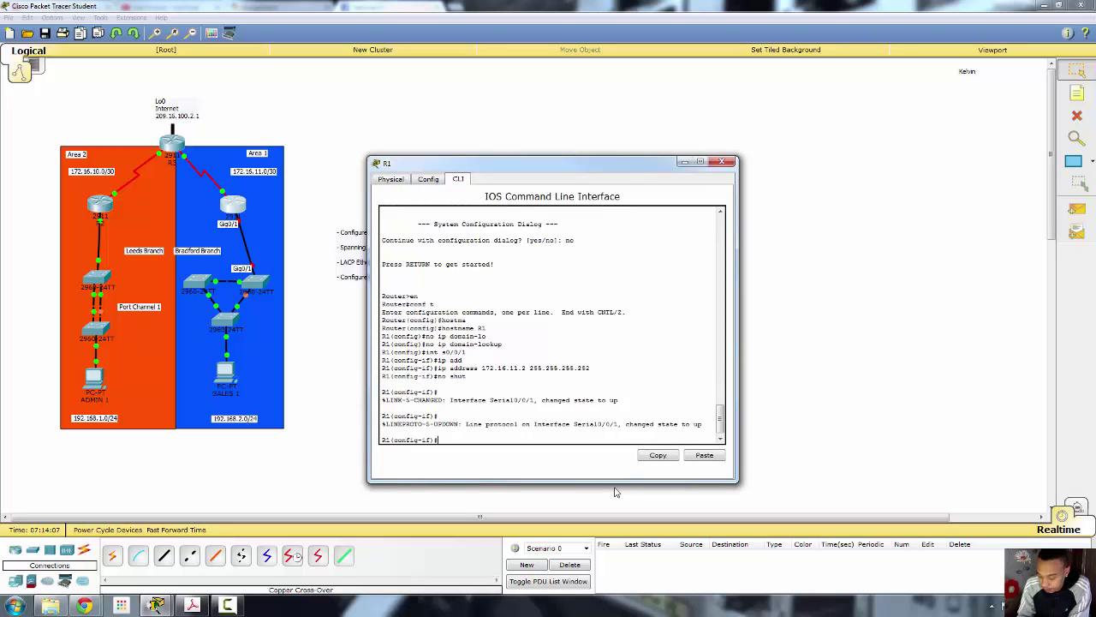
text(exit)
key(Return)
text(int g0)
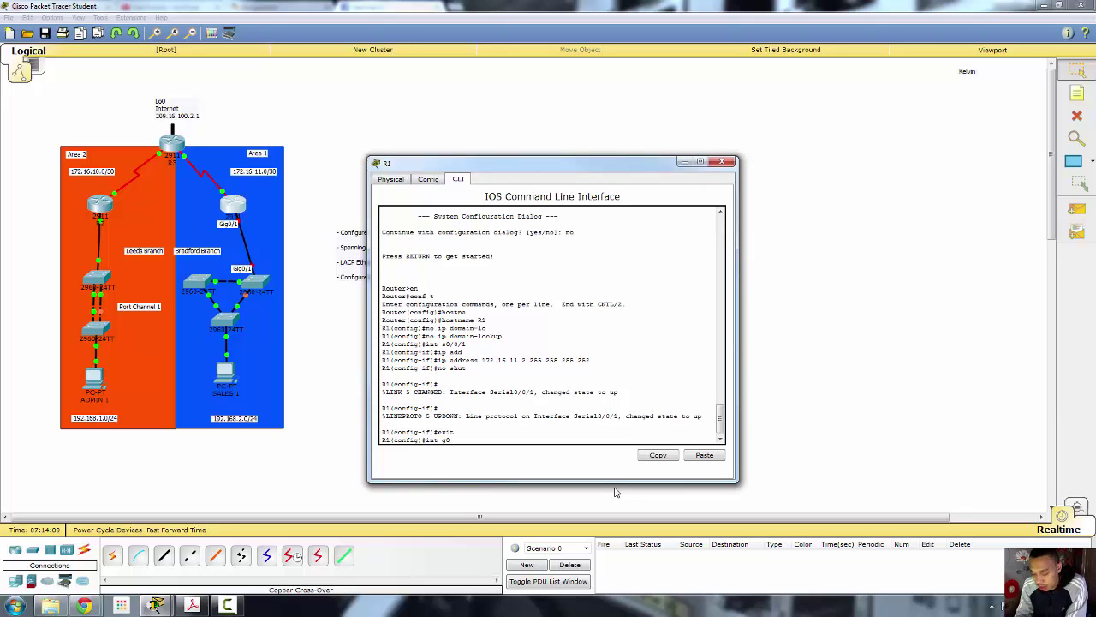
text(/1)
key(Return)
text(ip add)
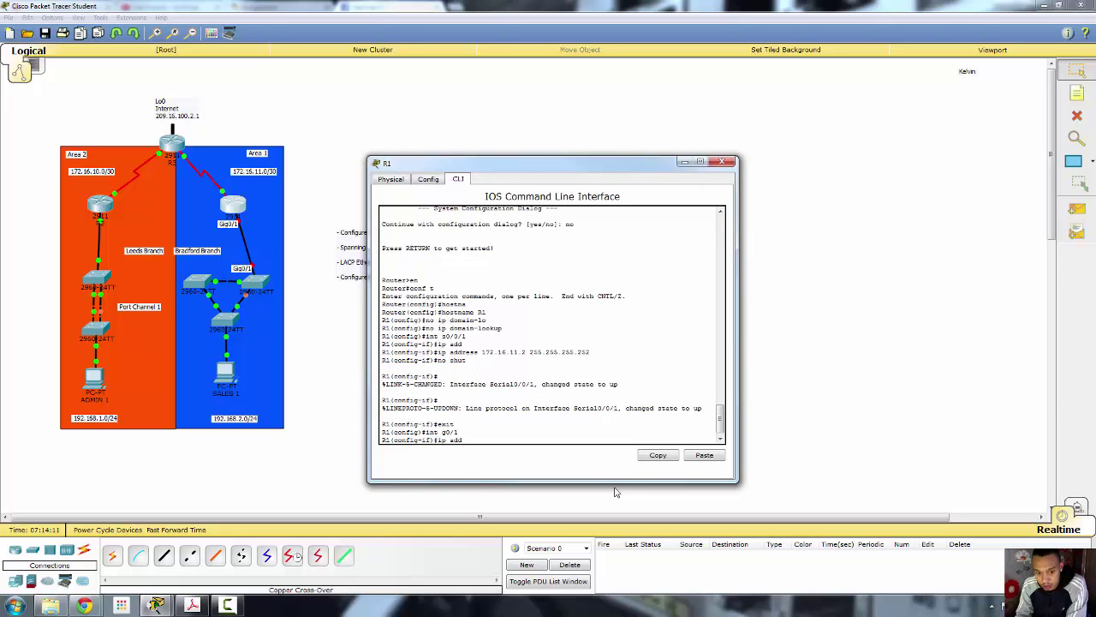
key(Tab)
text(192)
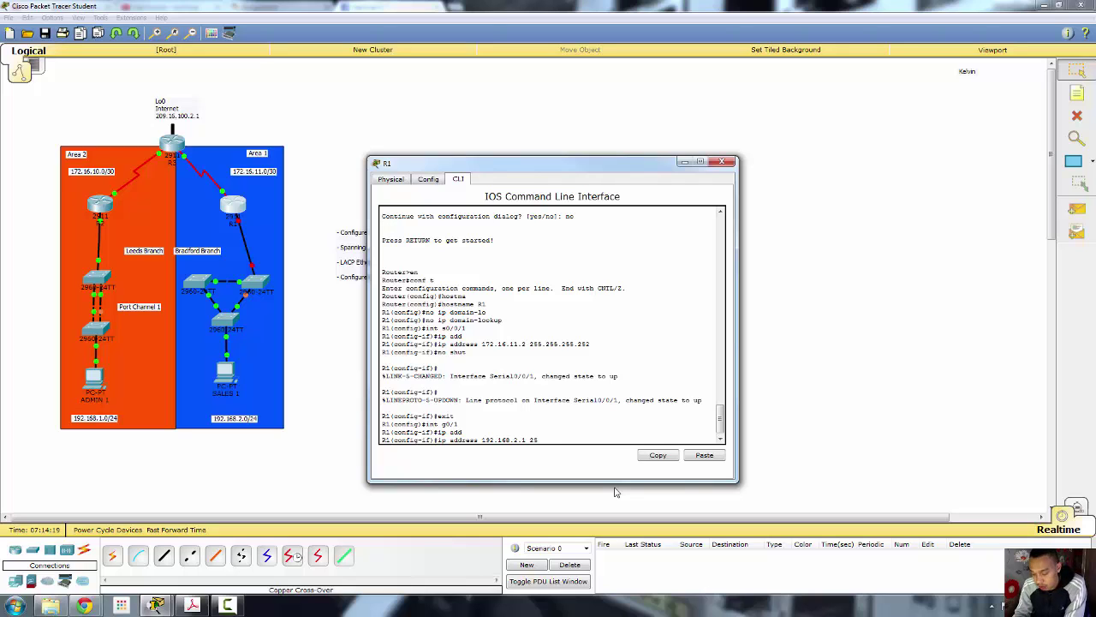
text(55.255.0)
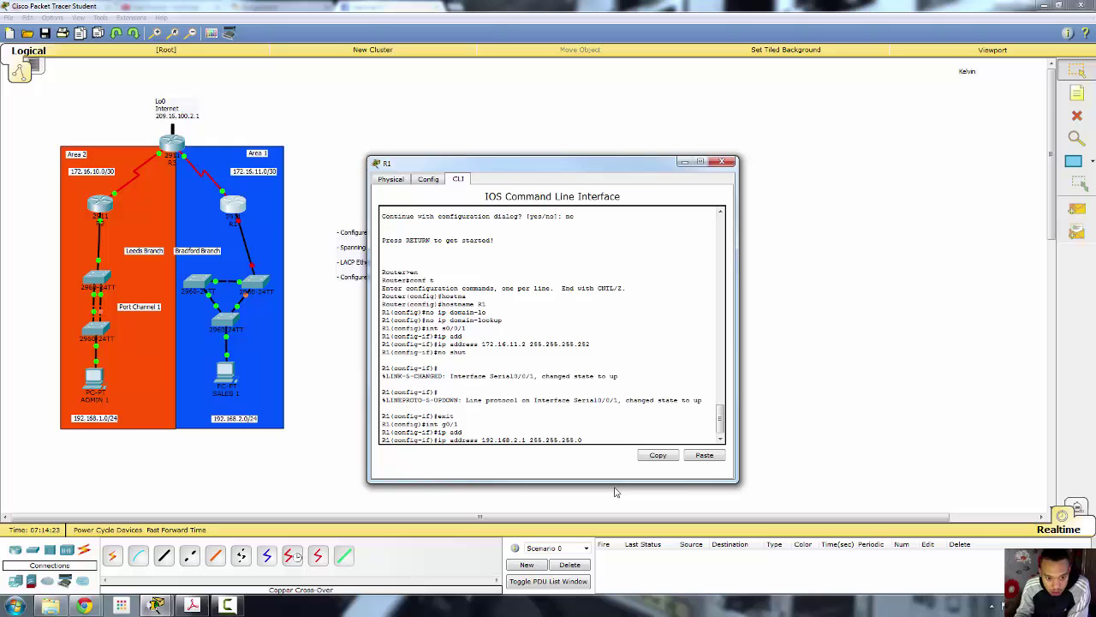
key(Return)
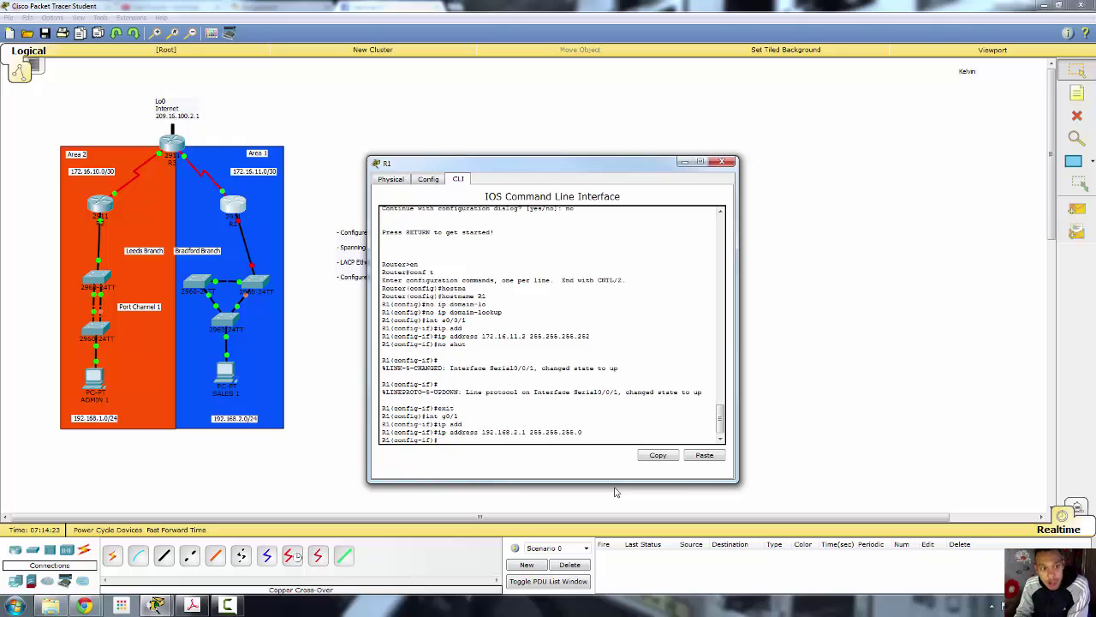
Enable R1's interface g0/1 with no shut and close the router's window
text(no shut)
key(Return)
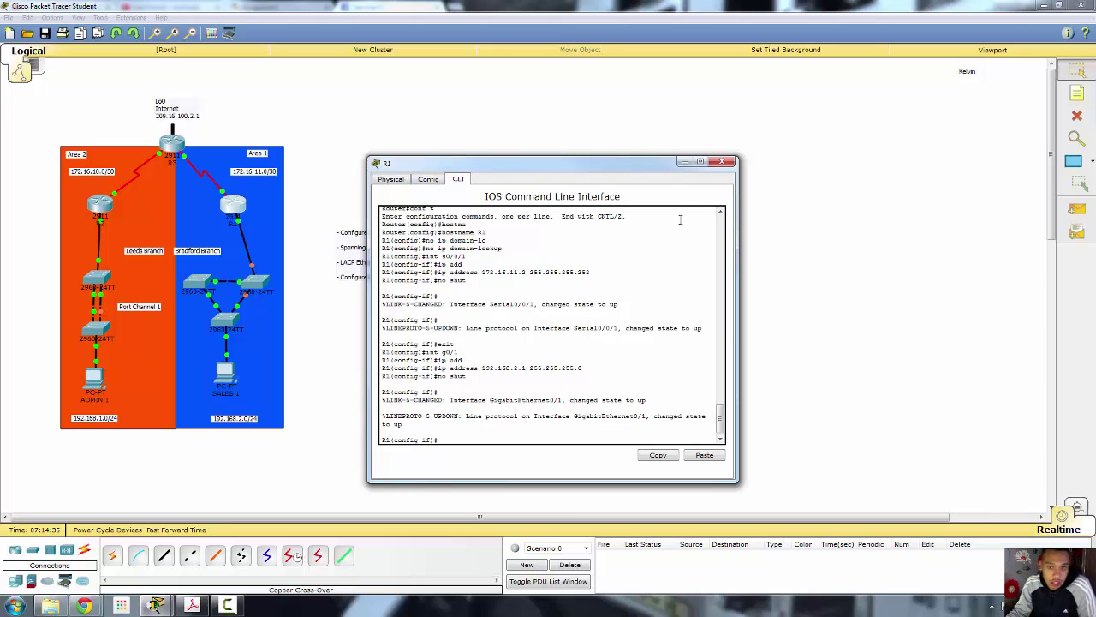
click(725, 161)
Assign the SALES 1 PC the static IP address 192.168.2.2 with subnet mask 255.255.255.0
click(225, 374)
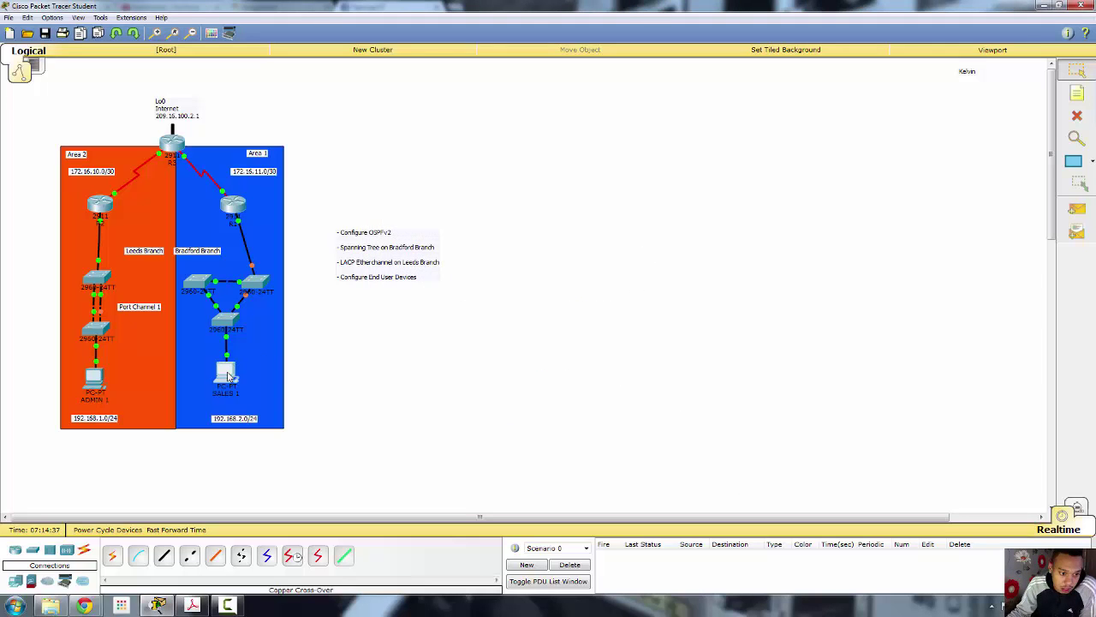
click(406, 229)
click(502, 246)
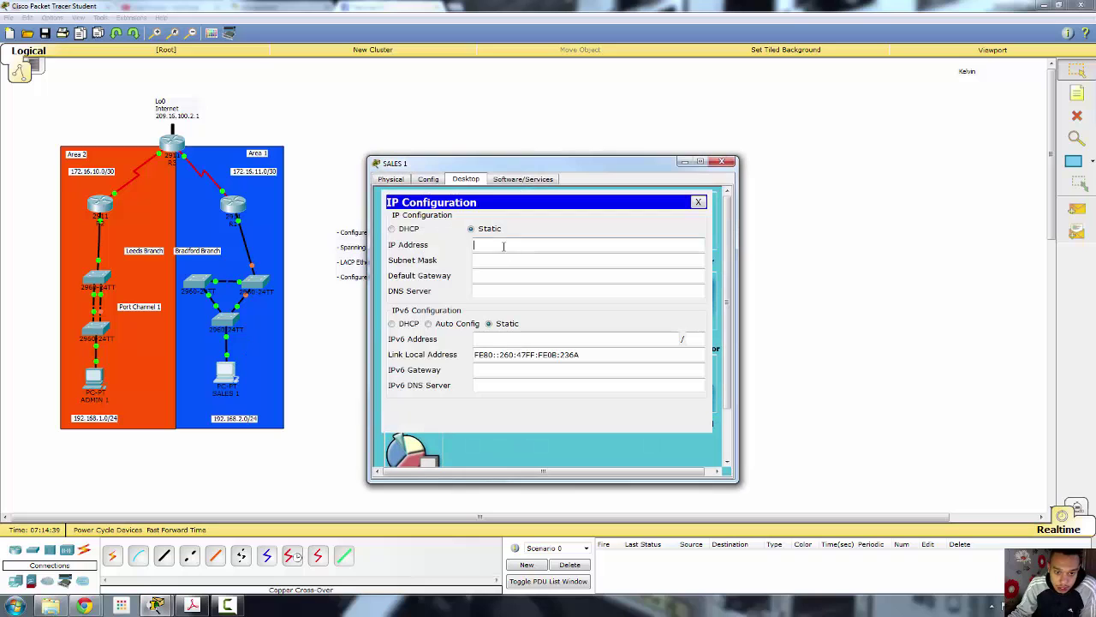
text(192.168.)
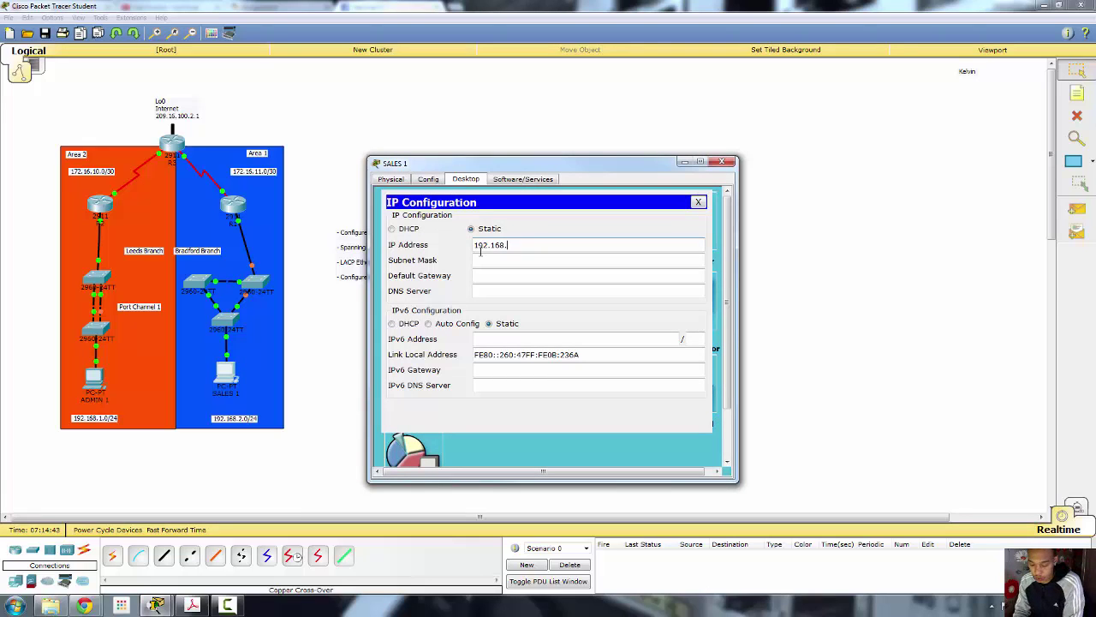
text(2.2)
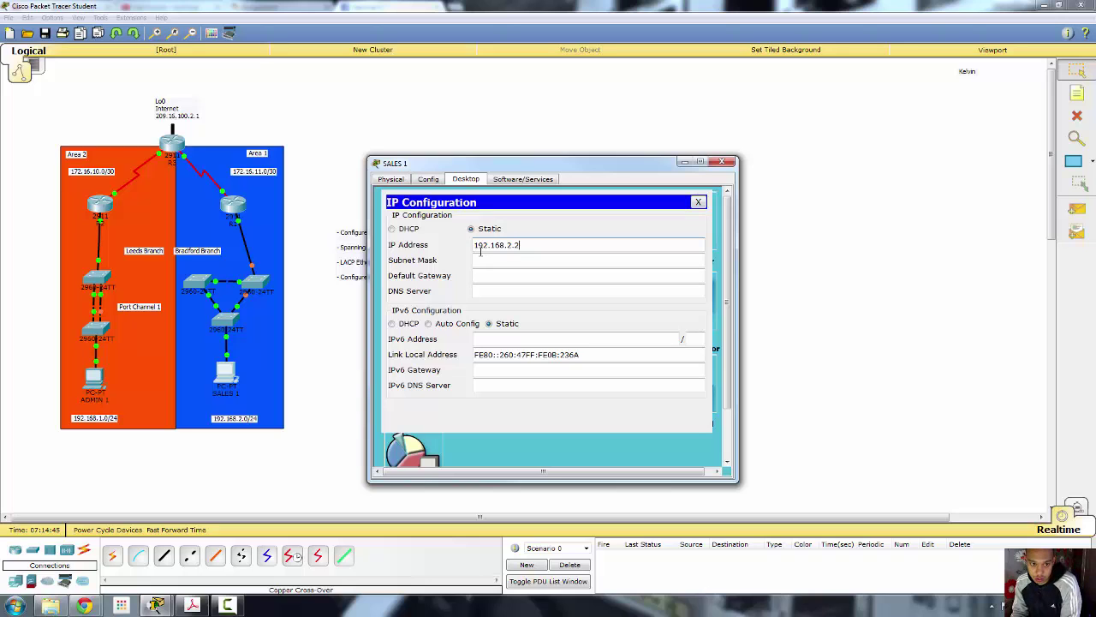
key(Tab)
key(Tab)
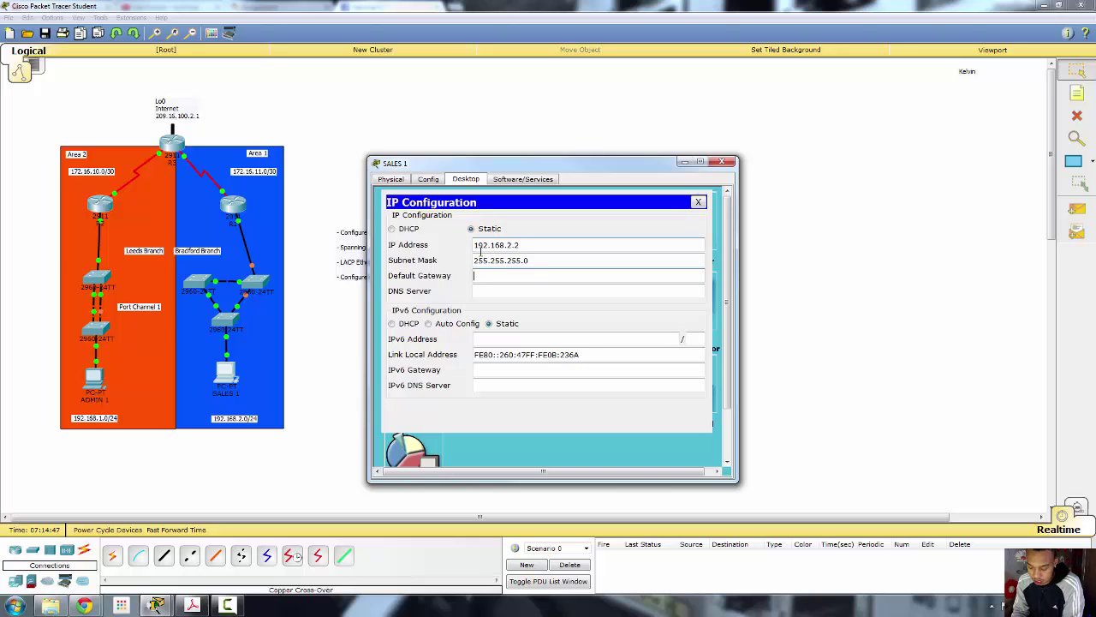
Set SALES 1's default gateway to 192.168.2.1 and close its IP configuration
text(19)
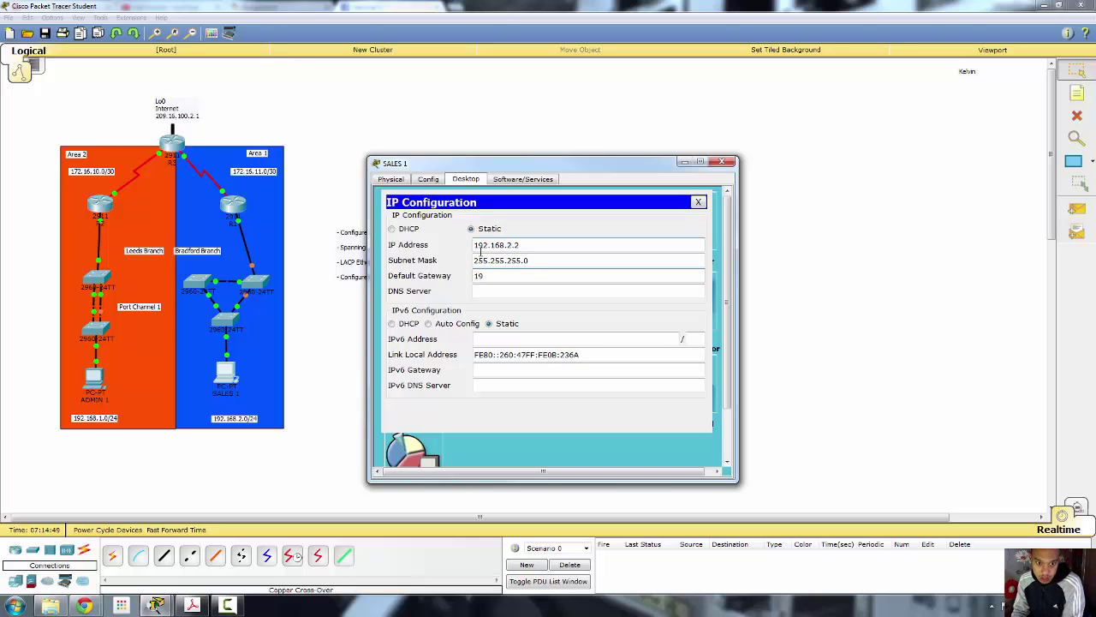
text(2.)
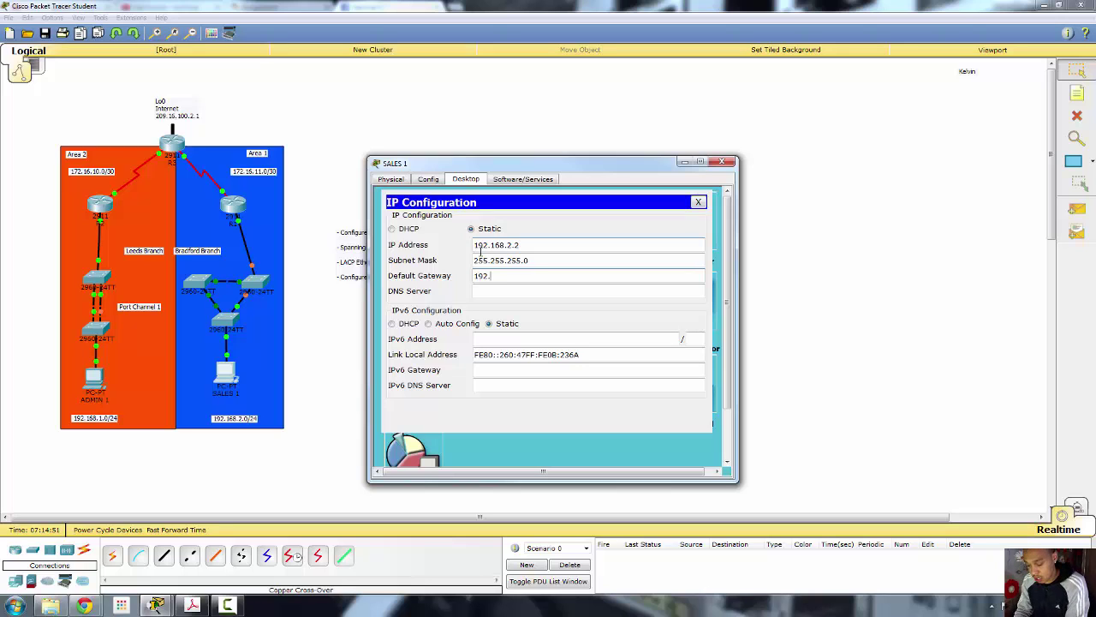
text(168.1)
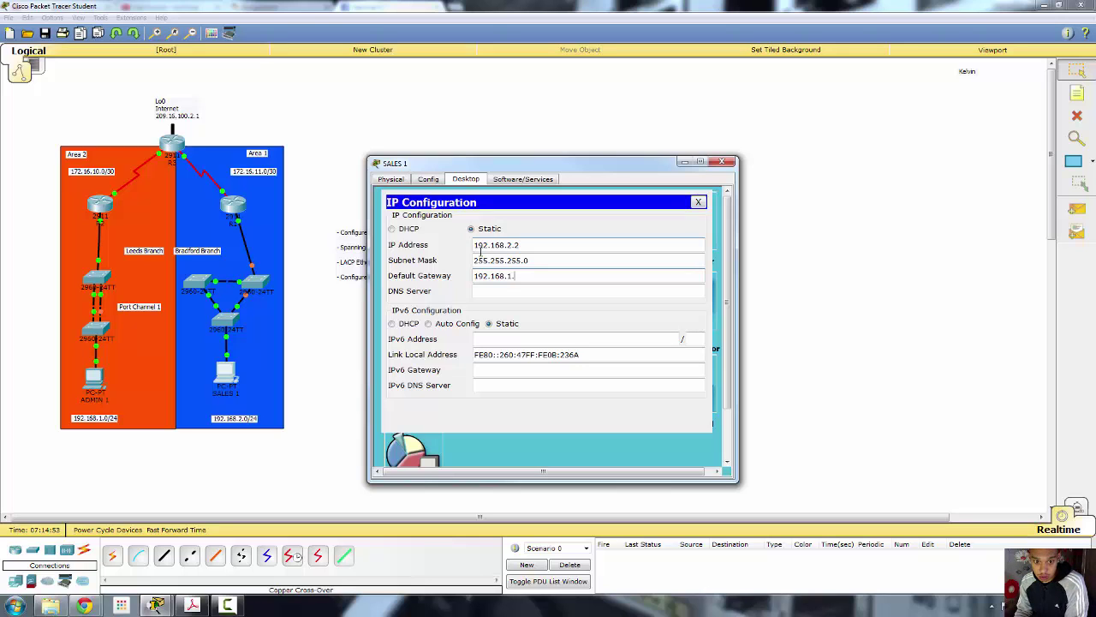
text(.1)
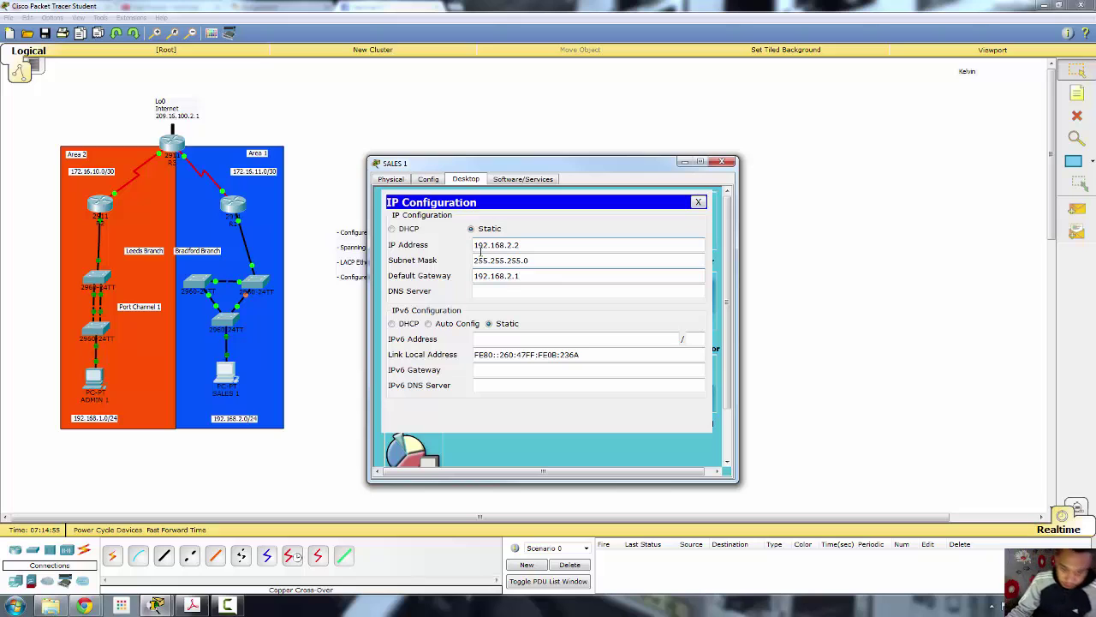
click(698, 203)
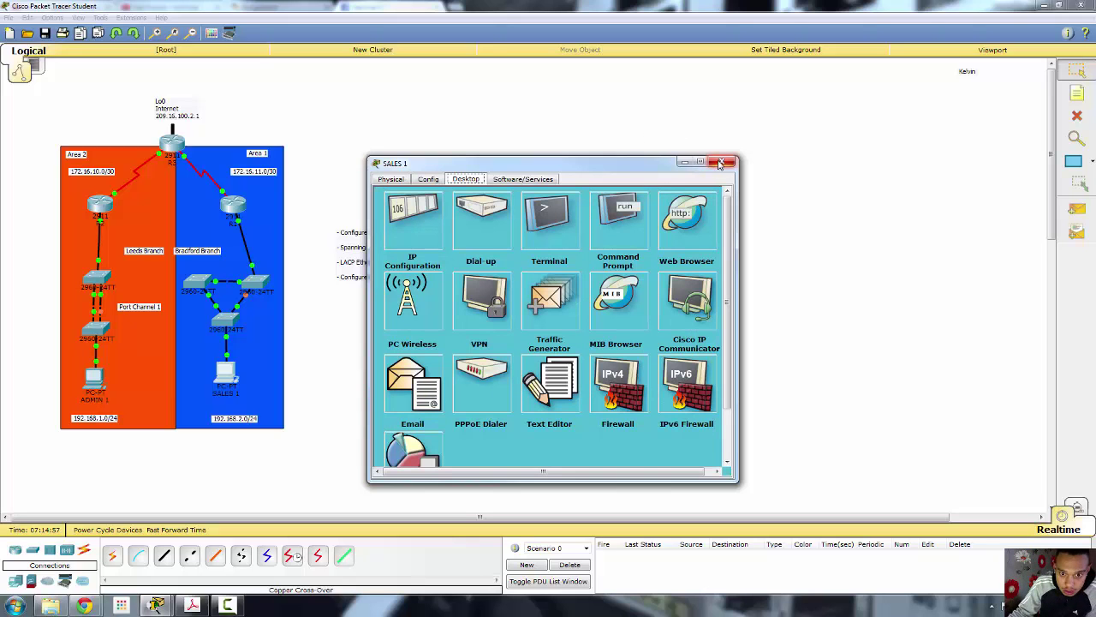
Ping the gateway 192.168.2.1 from SALES 1's command prompt, then close the PC's window
click(614, 233)
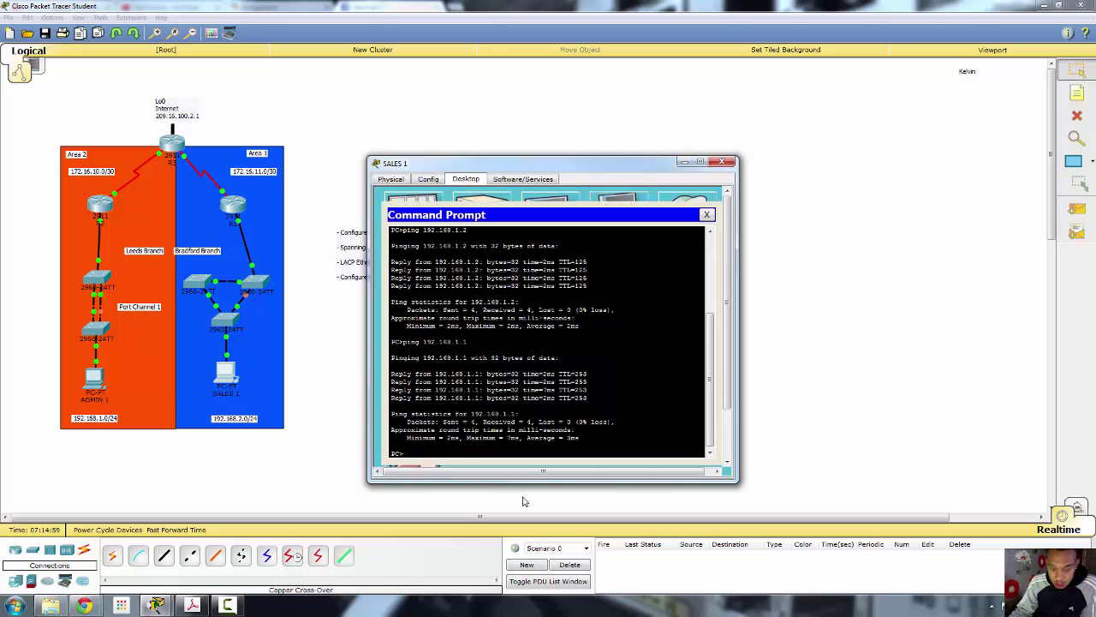
key(Up)
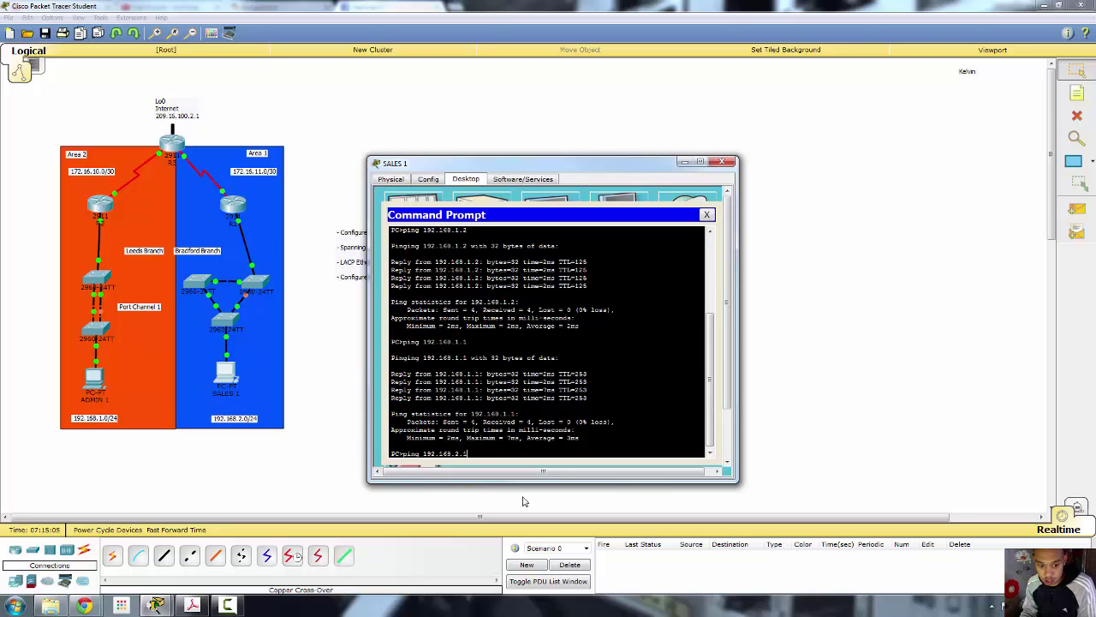
key(Return)
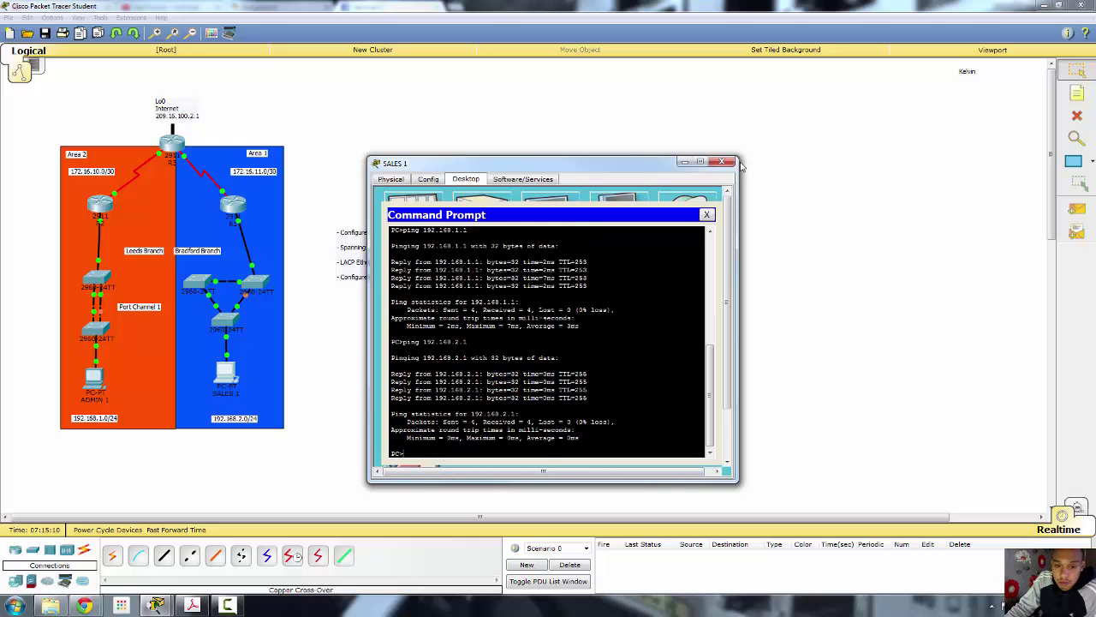
click(706, 214)
click(729, 161)
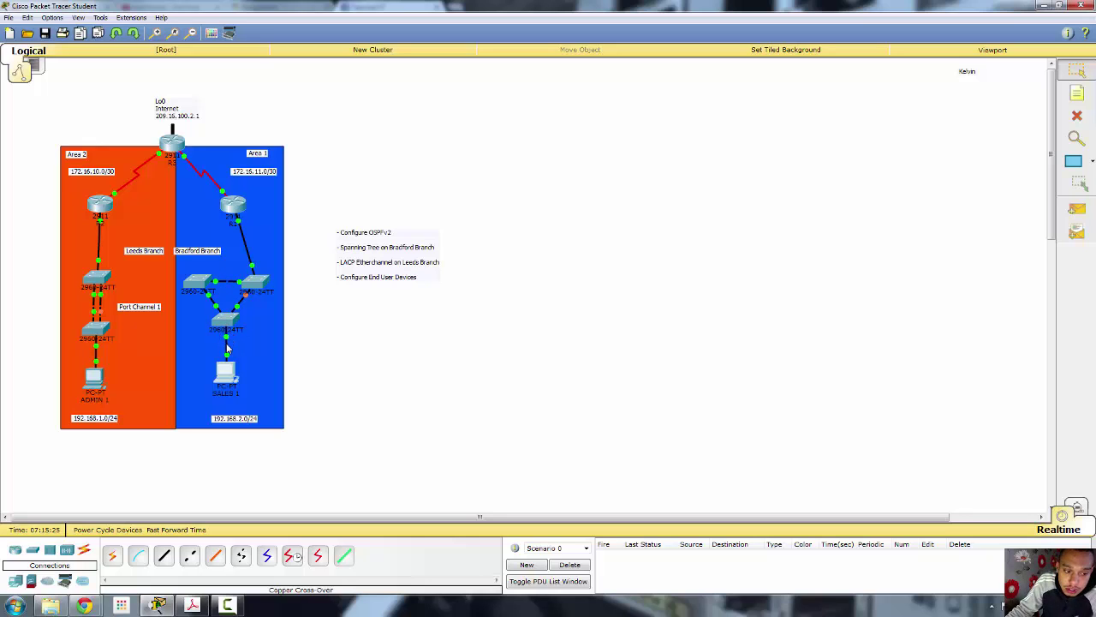
Check the Bradford switch port towards SALES 1, and enter configuration mode for interface g0/1 on Switch1
mouse_move(227, 348)
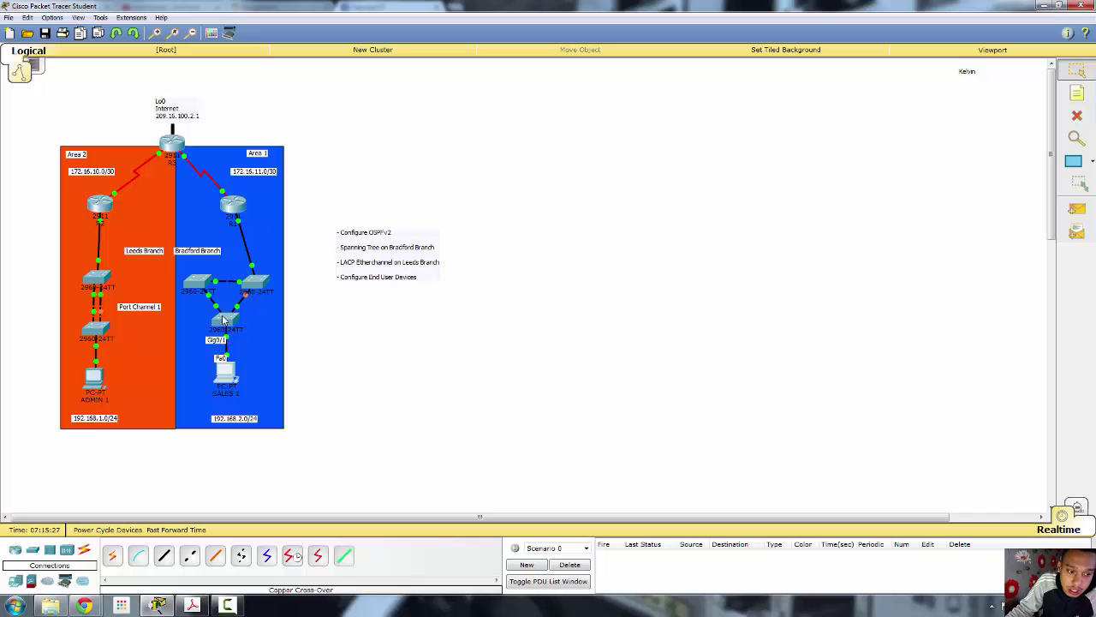
click(224, 323)
key(Return)
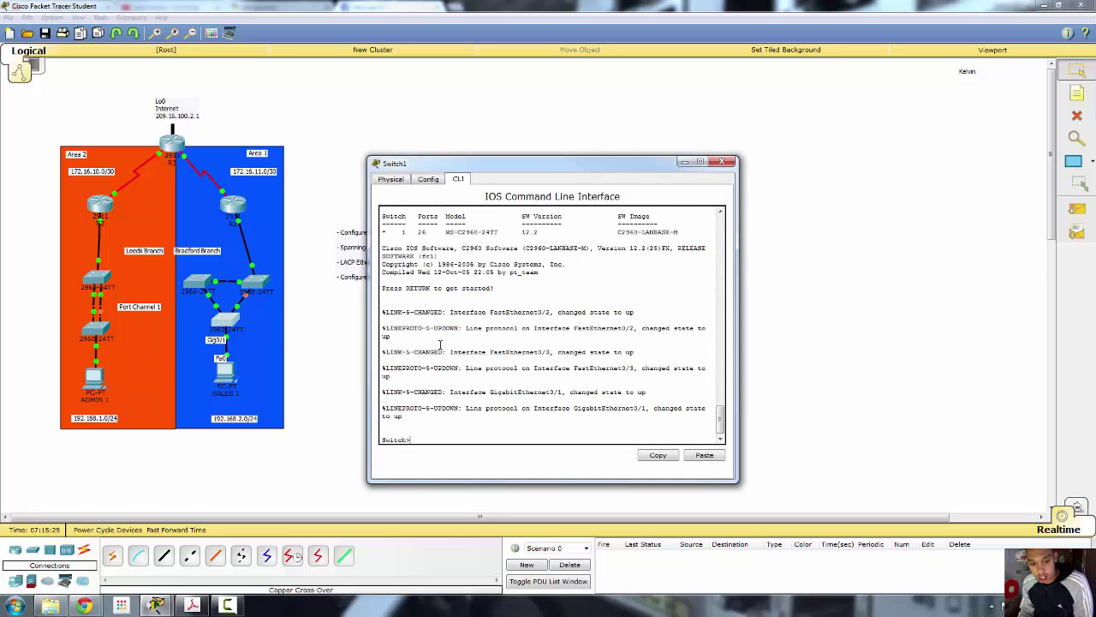
text(en)
key(Return)
text(conf )
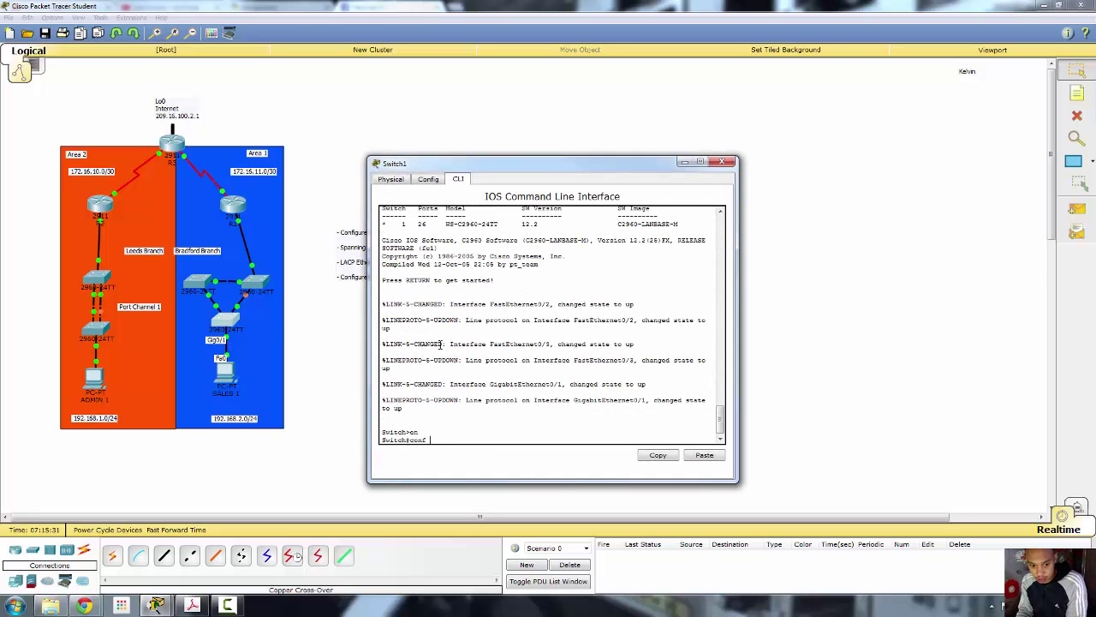
text(t)
key(Return)
text(int g)
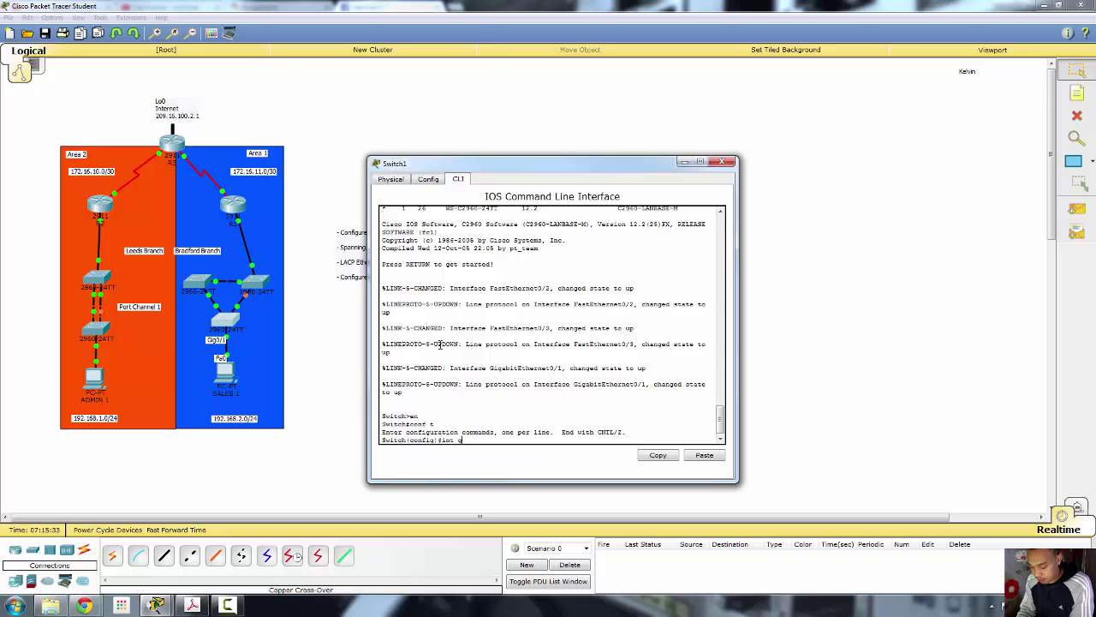
text(0/1)
key(Return)
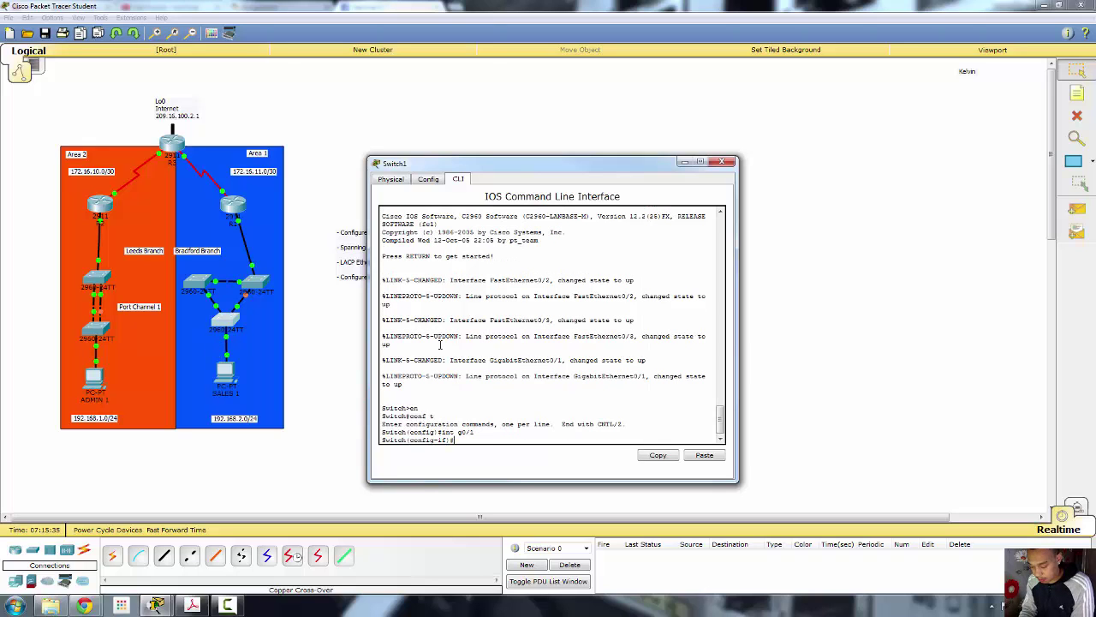
Look up the interface's spanning-tree options and enable BPDU guard on Switch1's g0/1 with spanning-tree bpduguard enable
text(sw)
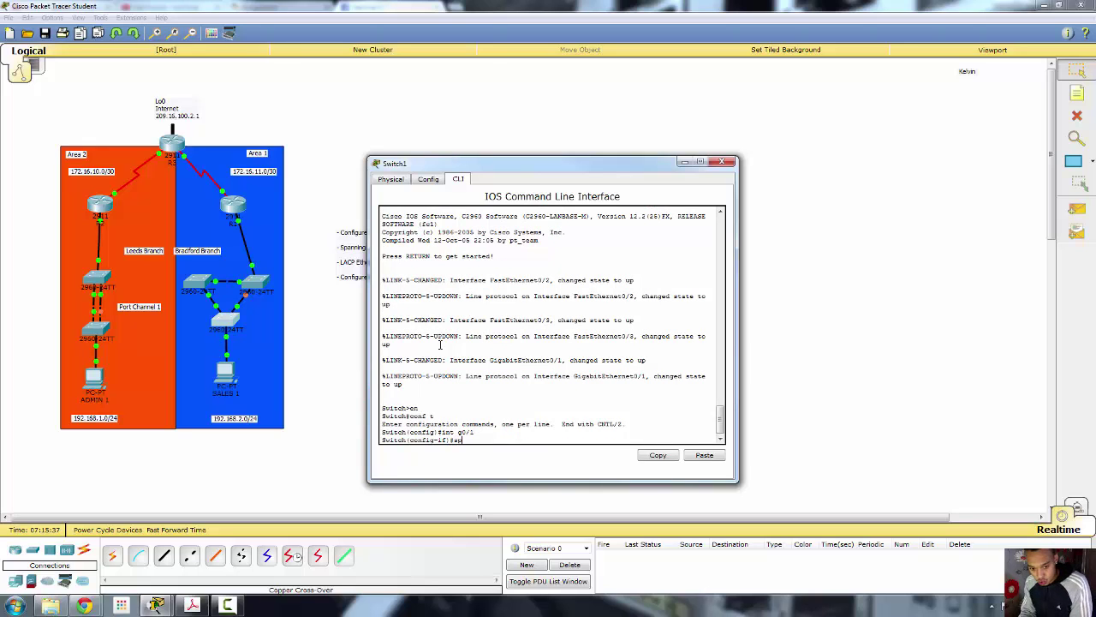
text(an)
key(Tab)
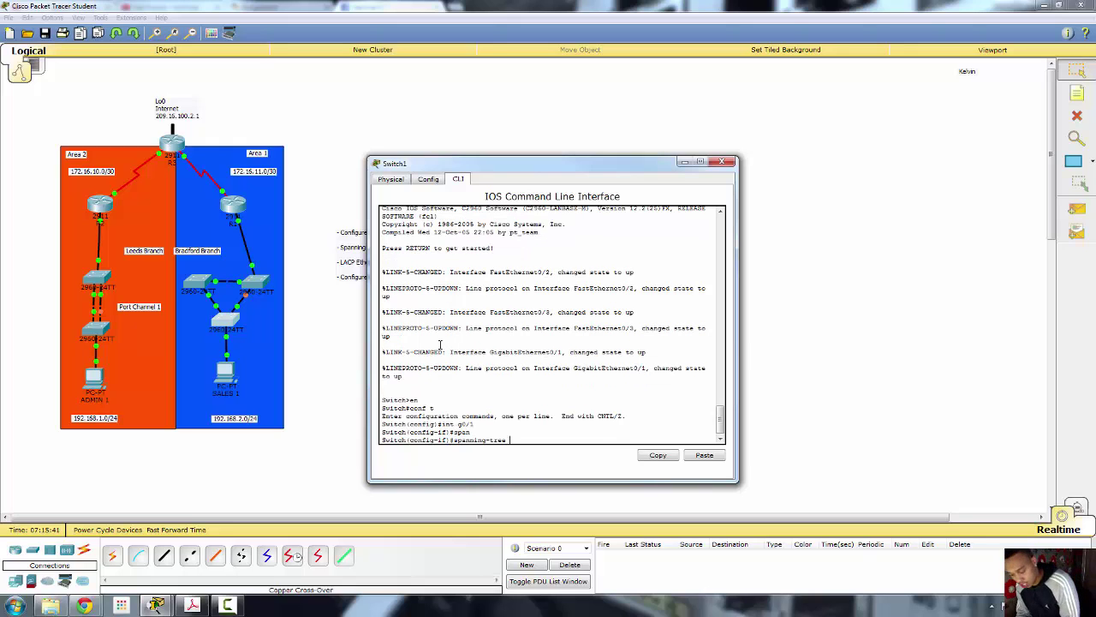
text(?)
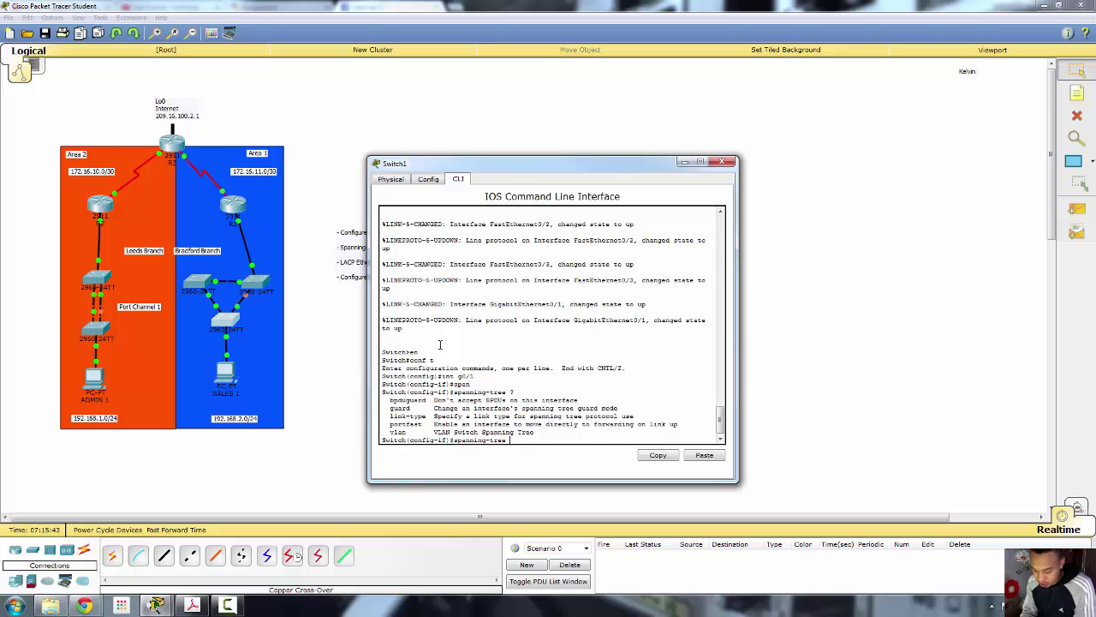
text(b)
key(Tab)
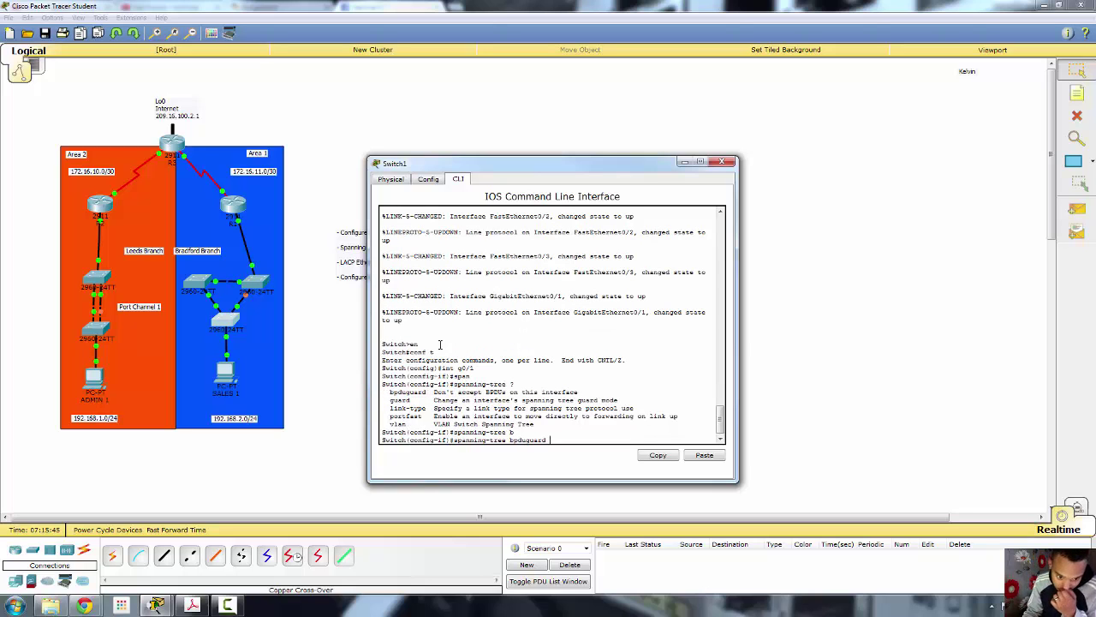
text(?)
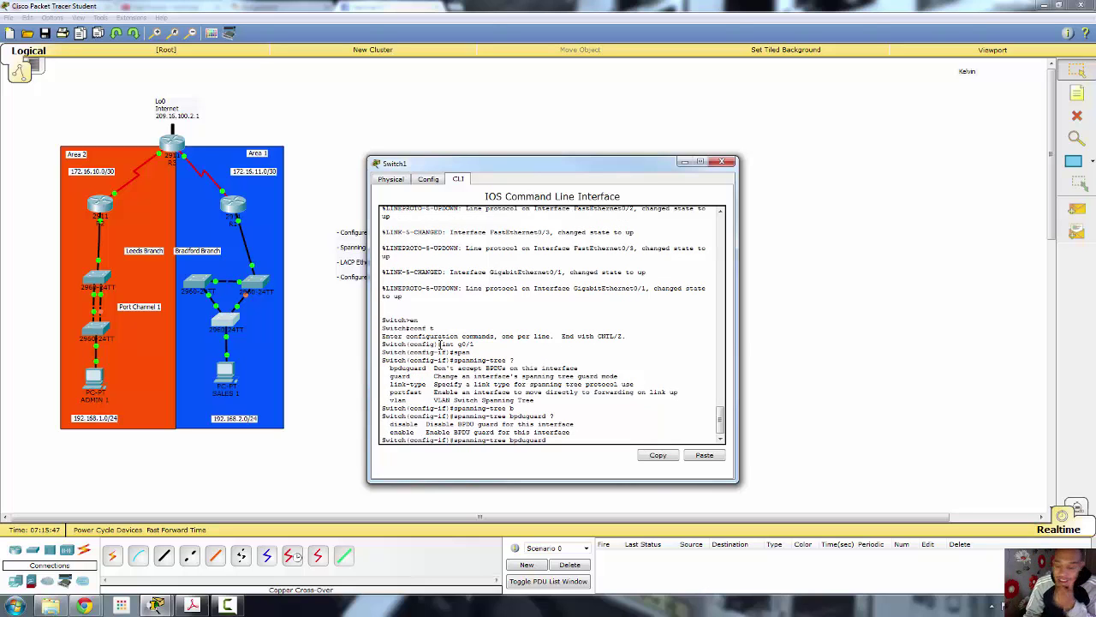
text(enab)
key(Tab)
key(Return)
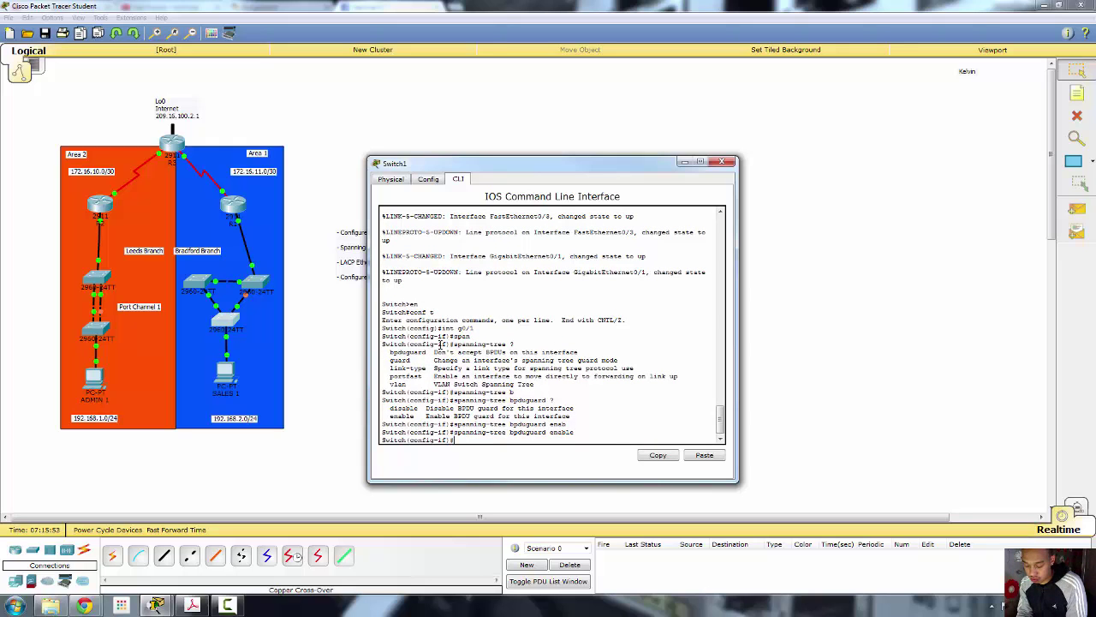
Enable spanning-tree portfast on Switch1's interface g0/1 and close the switch's window
text(span)
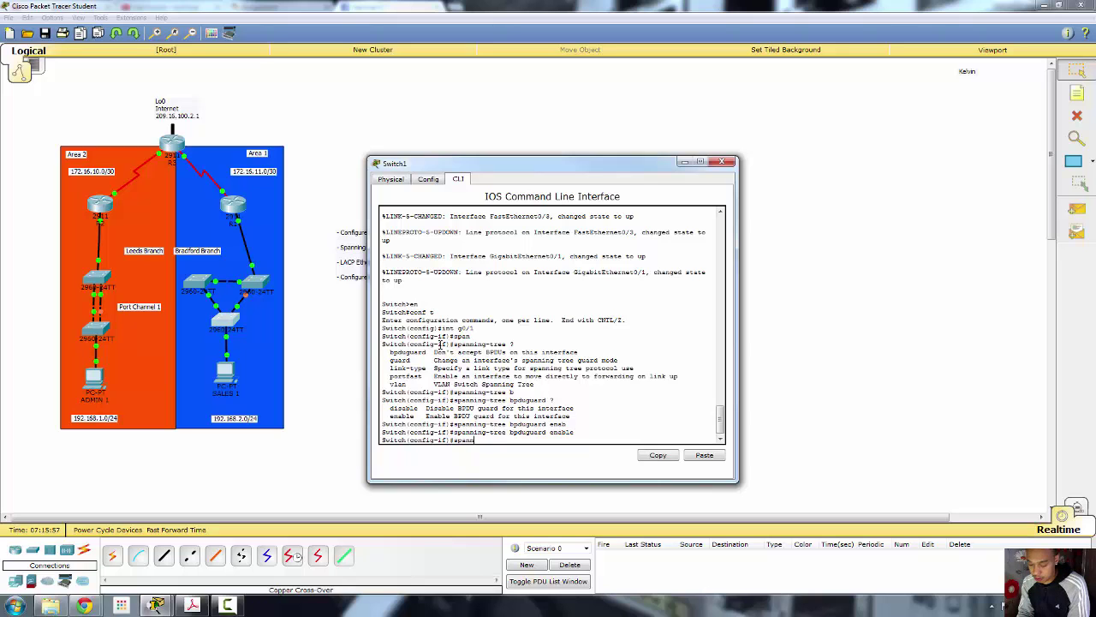
text(n)
key(Tab)
text(por)
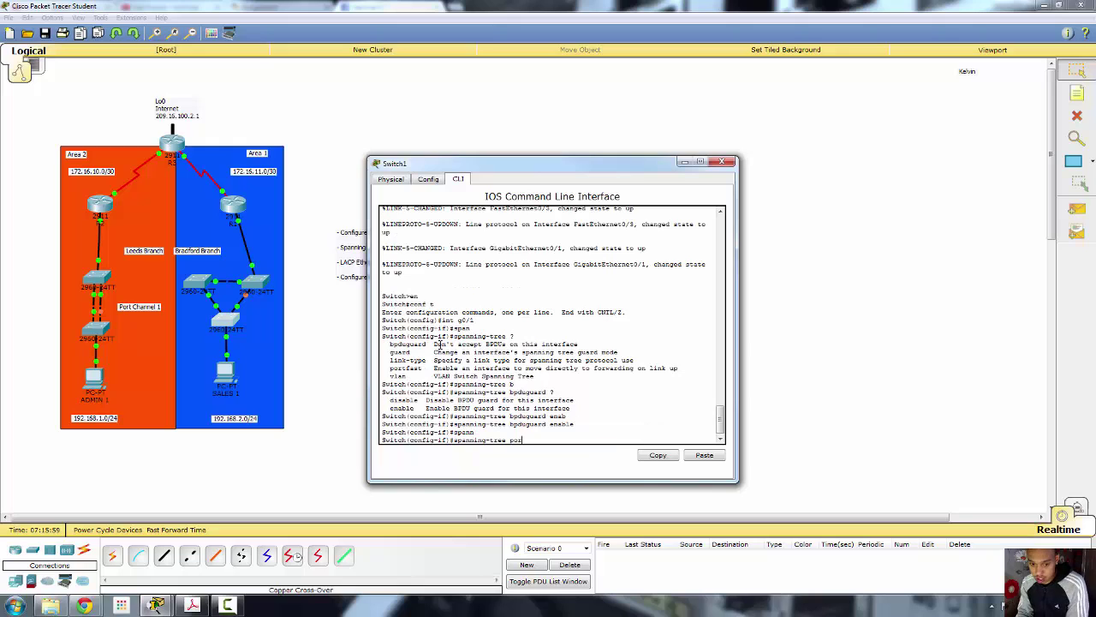
key(Tab)
key(Return)
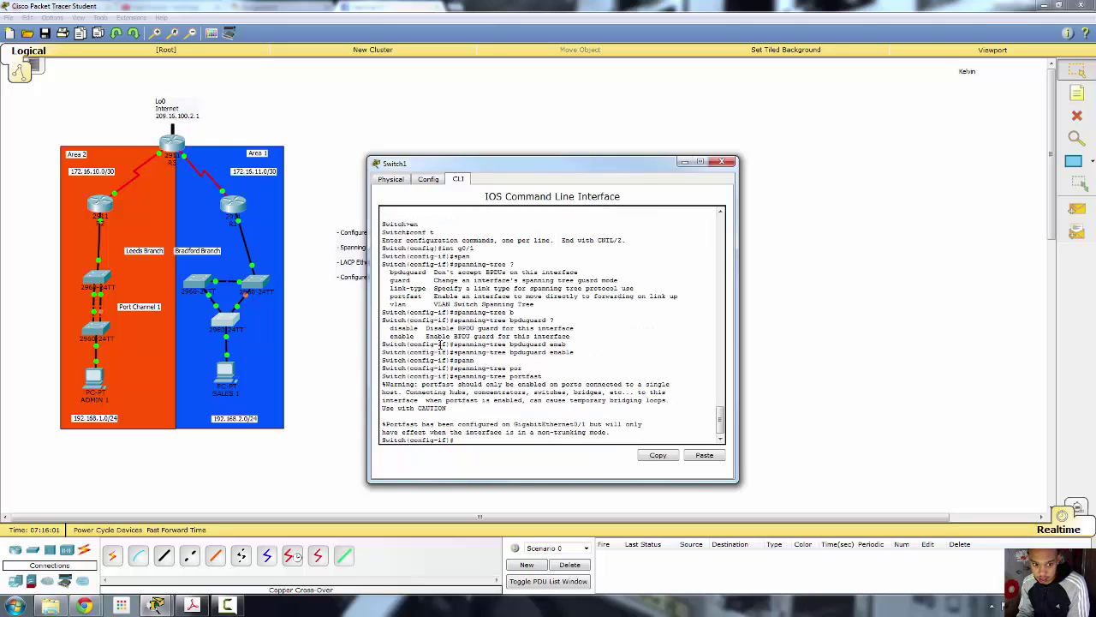
key(Return)
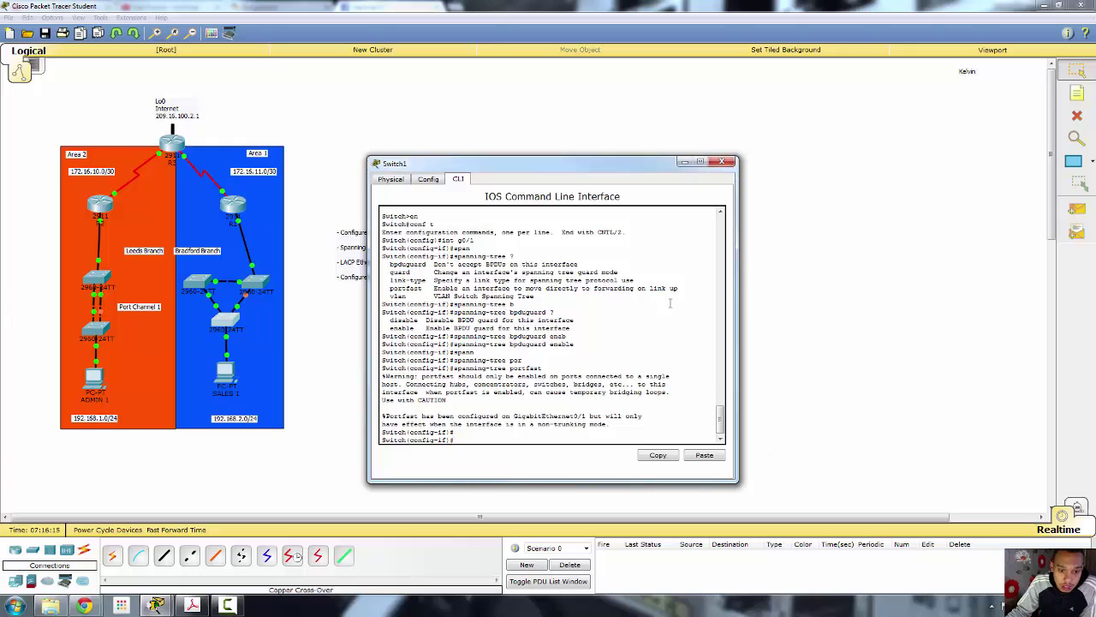
scroll(643, 260, down, 1)
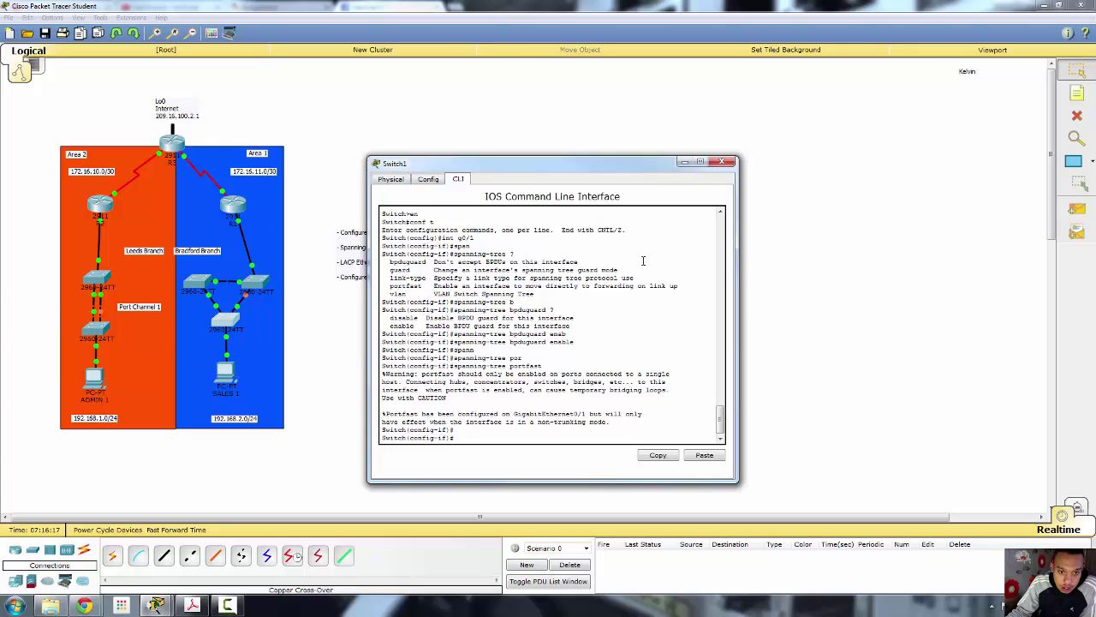
click(724, 161)
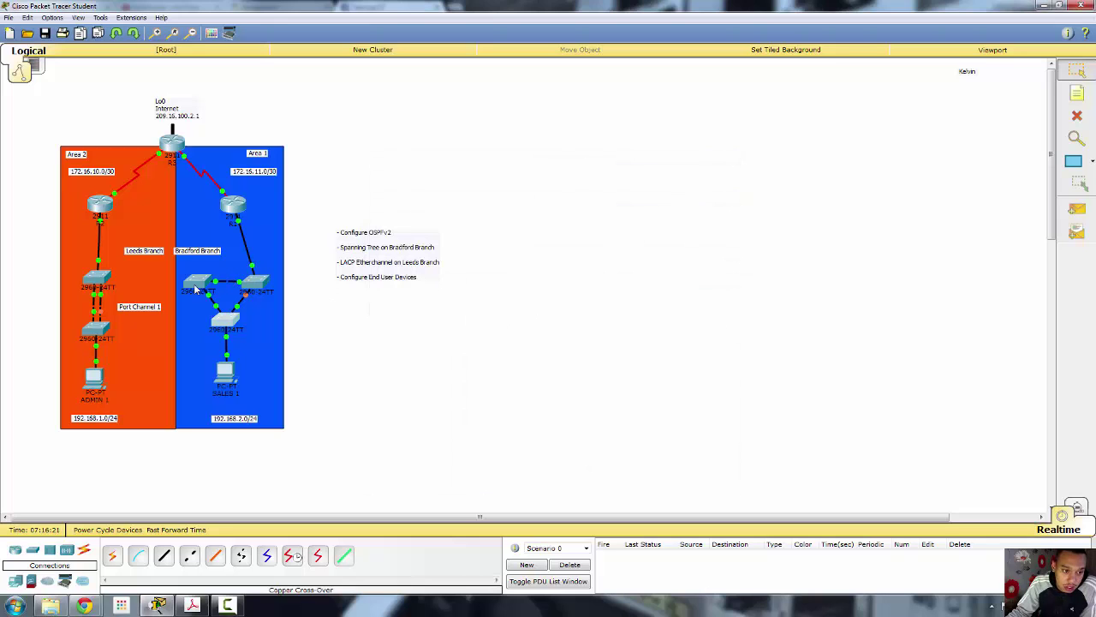
Examine the spanning-tree status of Switch2 in Bradford with show spanning-tree, and close its window
click(259, 282)
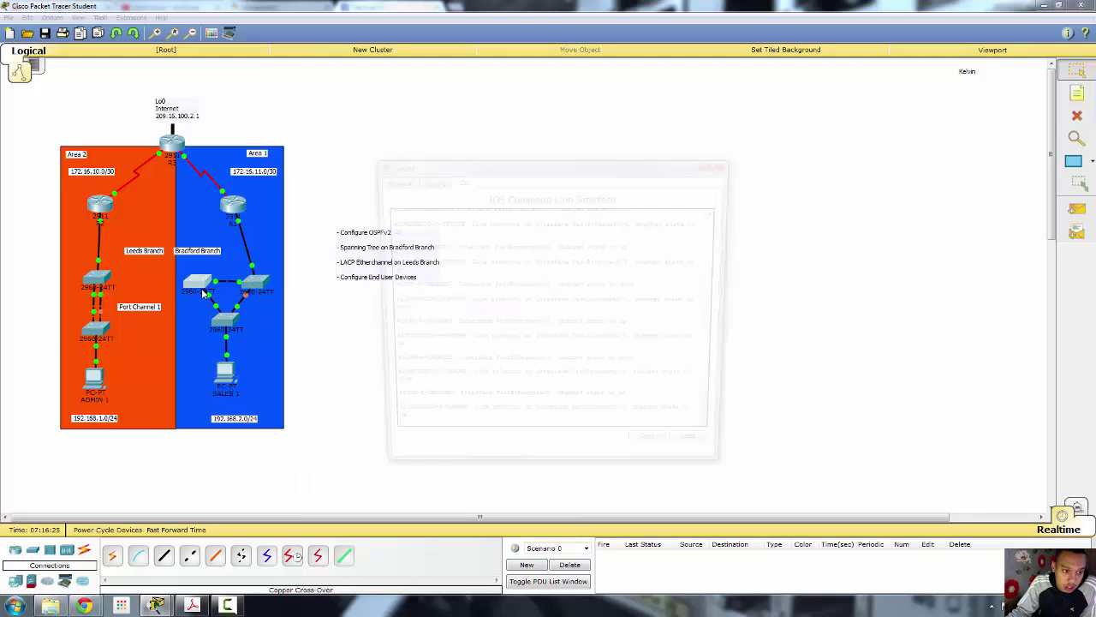
key(Return)
text(en)
key(Return)
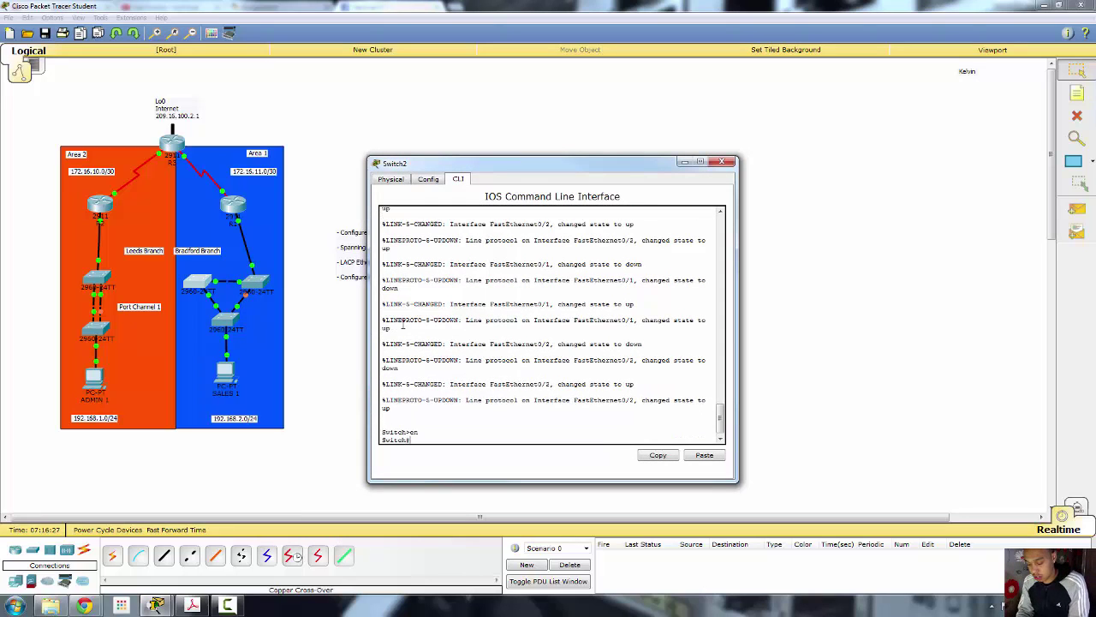
text(show sp)
key(Tab)
key(Return)
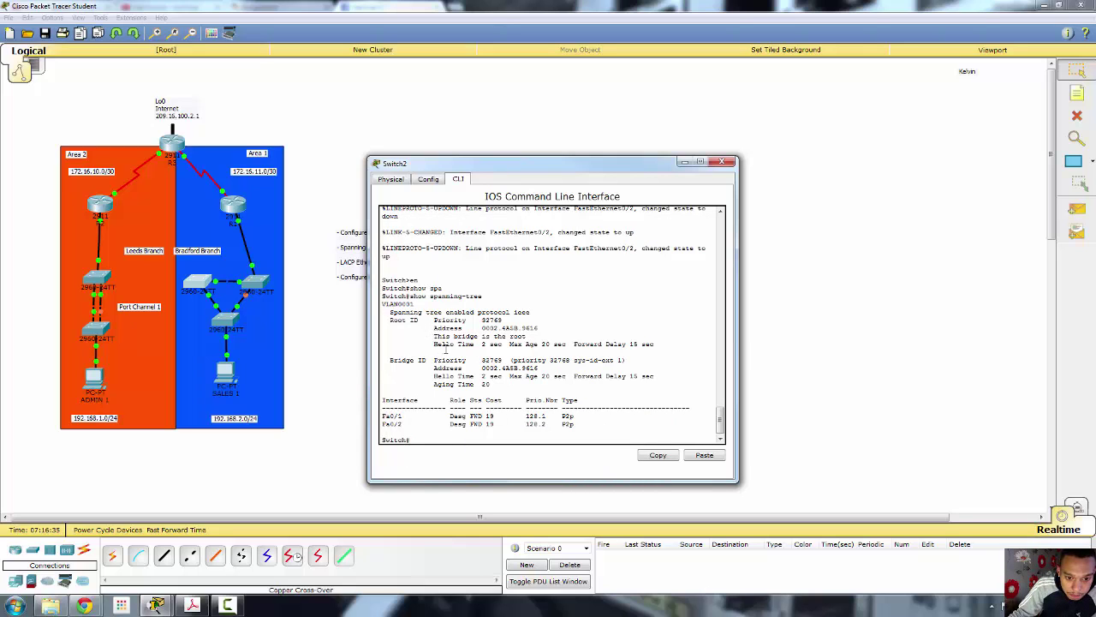
click(729, 161)
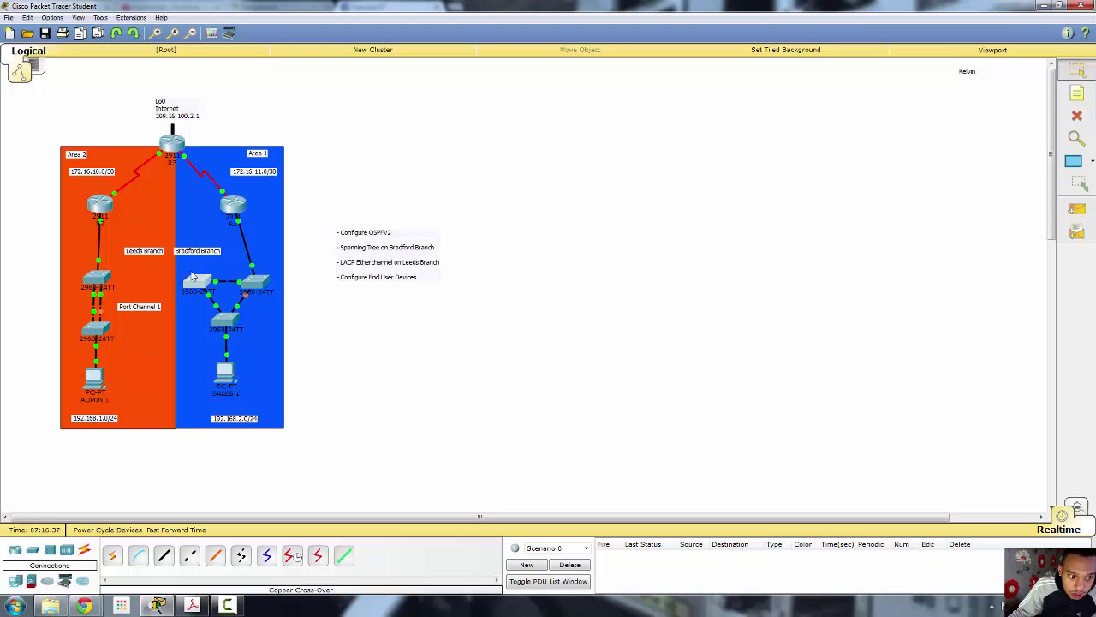
Examine the spanning-tree status of Switch3 in Bradford with show spanning-tree, and close its window
click(253, 289)
key(Return)
key(Return)
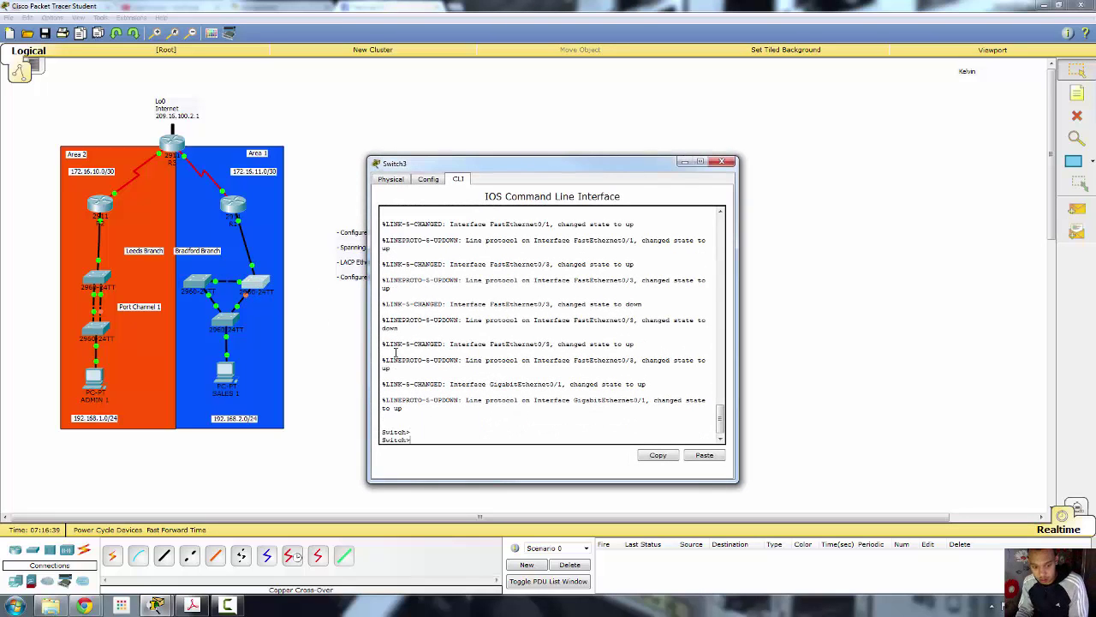
text(en)
key(Return)
text(show sp)
key(Tab)
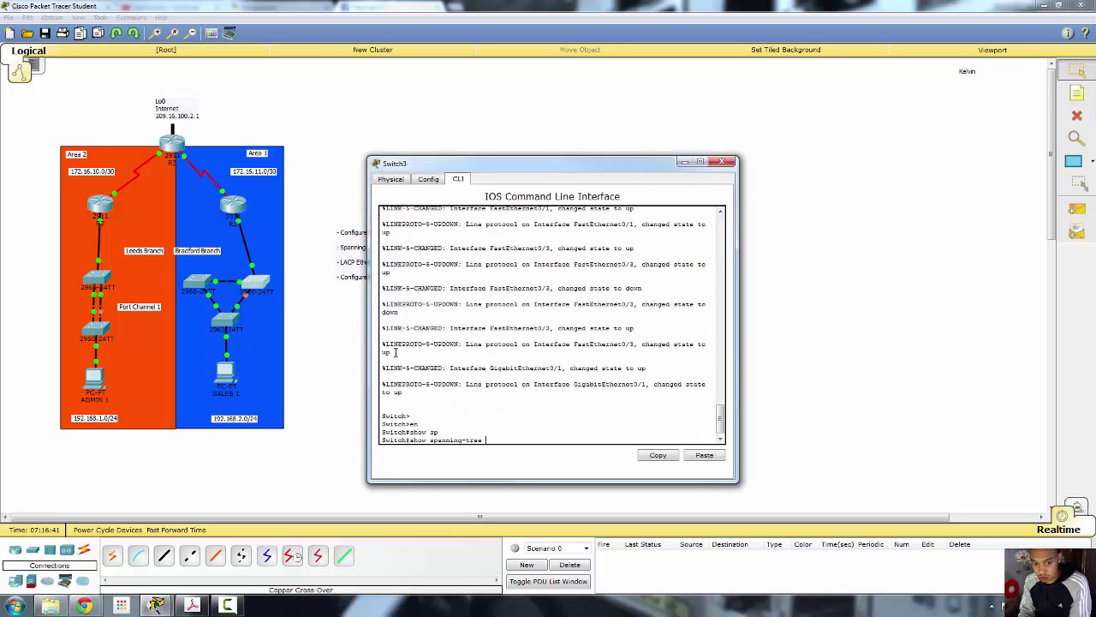
key(Return)
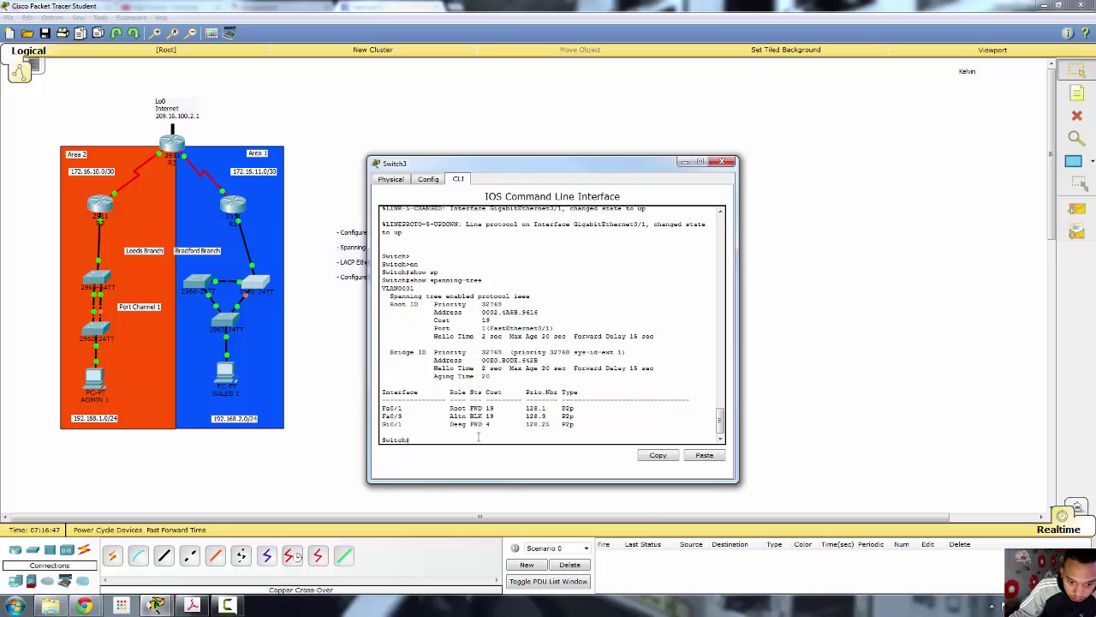
click(721, 161)
Leave configuration mode on Switch1, examine its spanning-tree status with show spanning-tree, and close its window
click(216, 332)
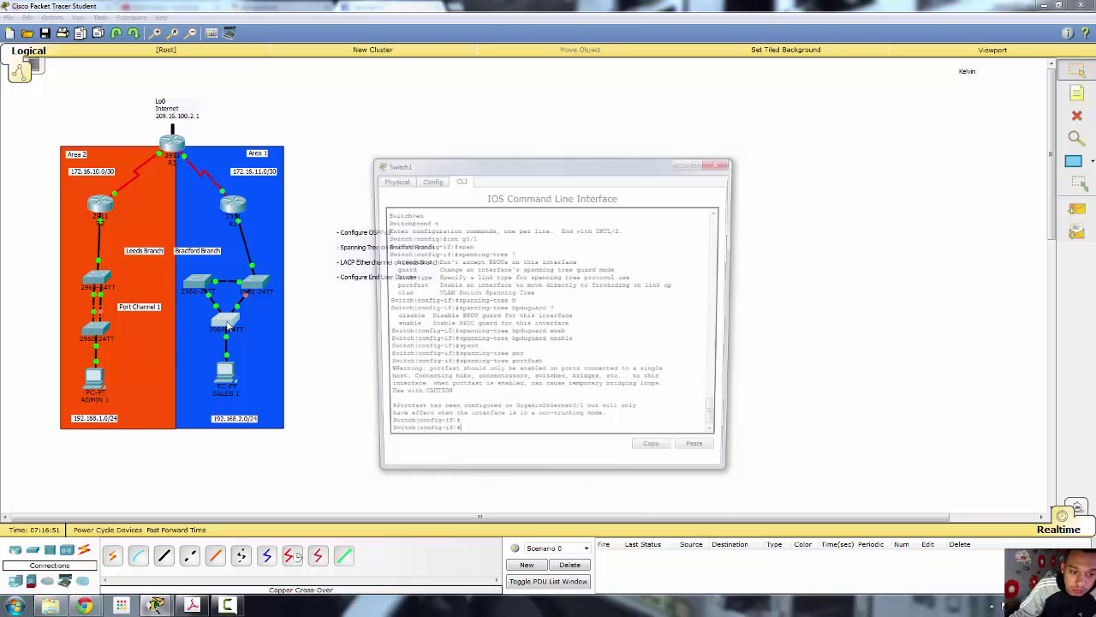
text(end)
key(Return)
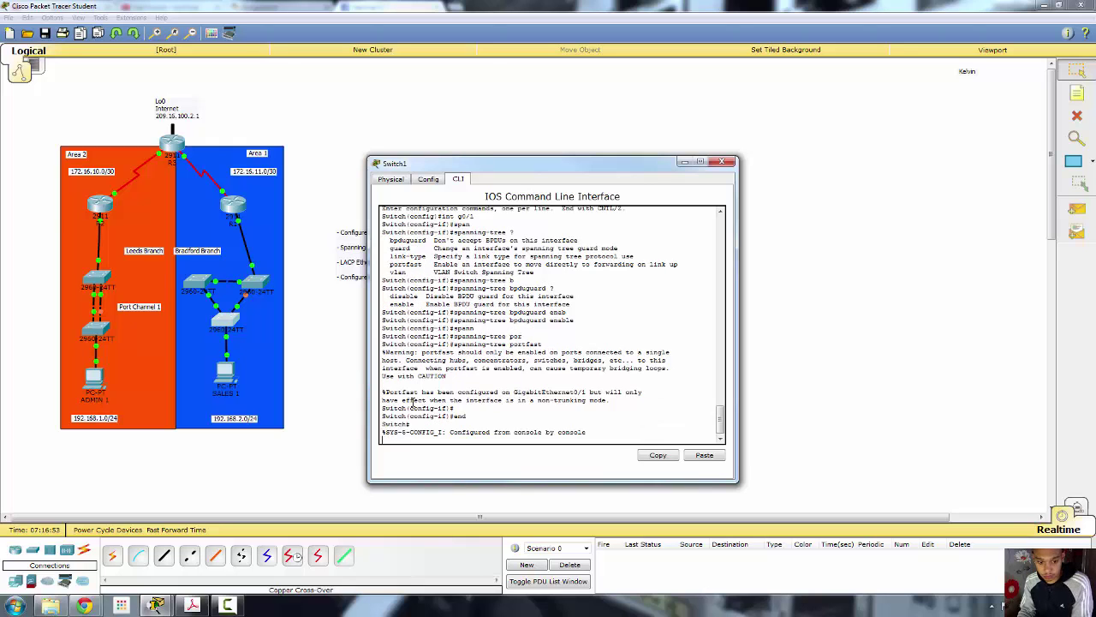
text(show sp)
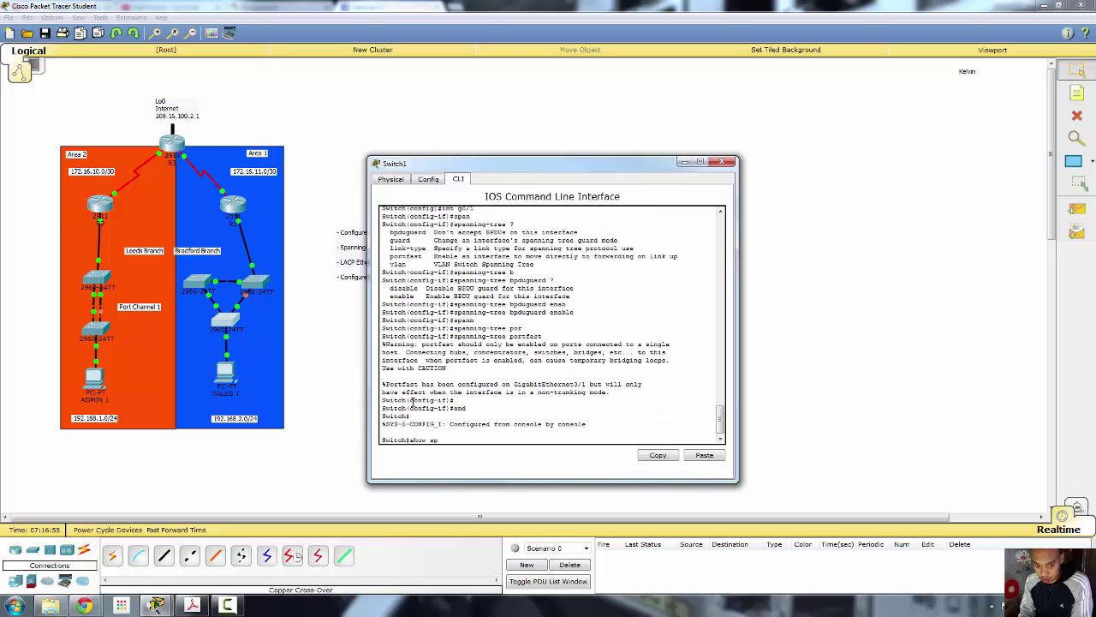
key(Tab)
key(Return)
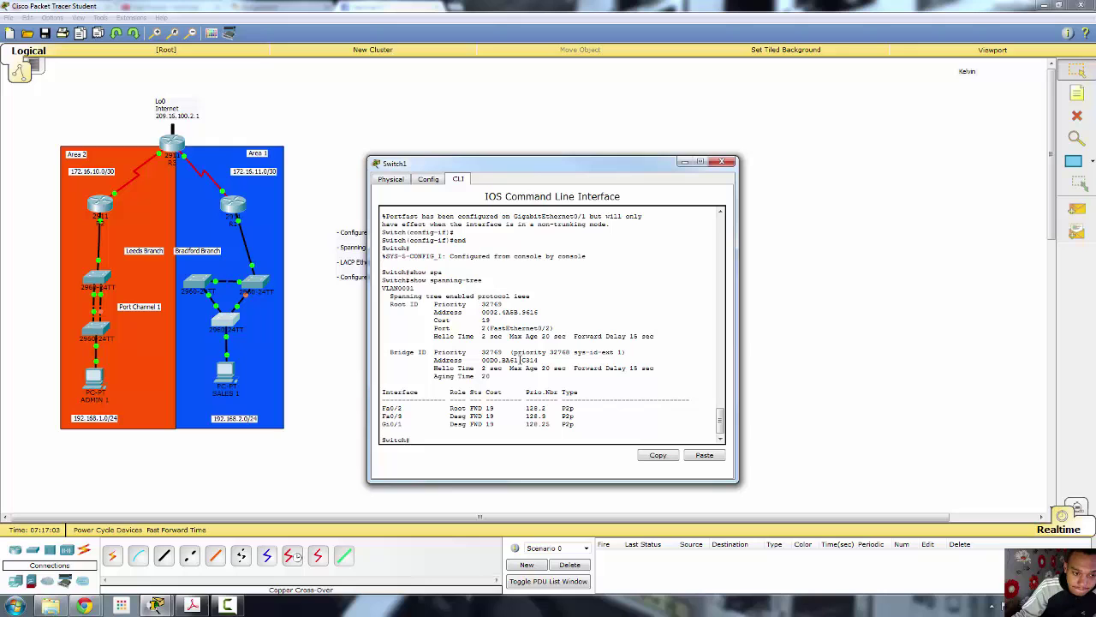
scroll(516, 353, down, 1)
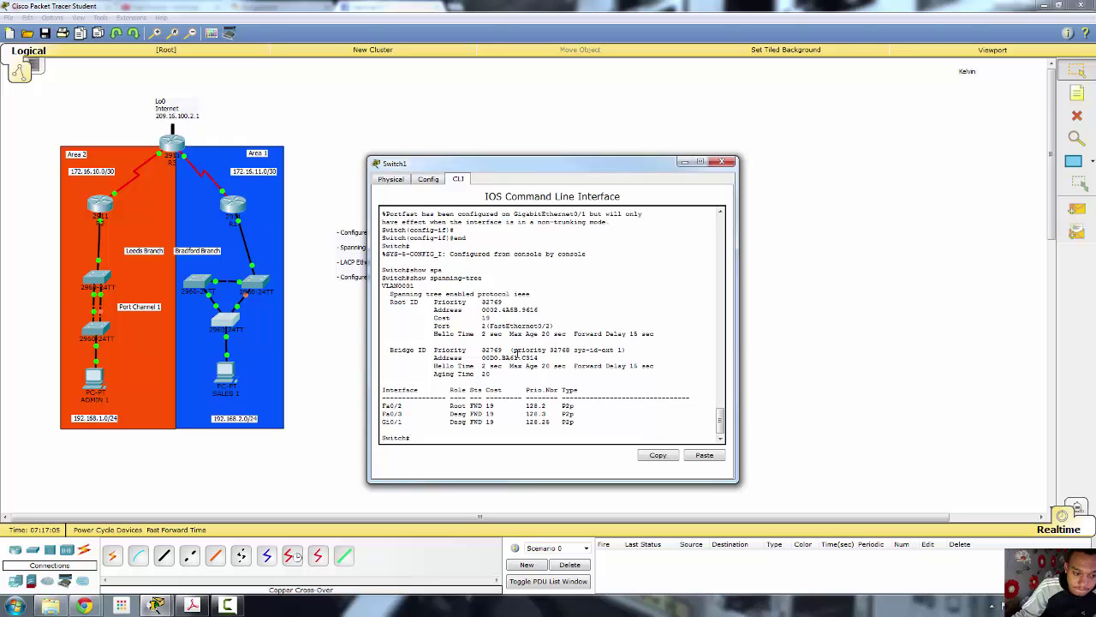
click(722, 161)
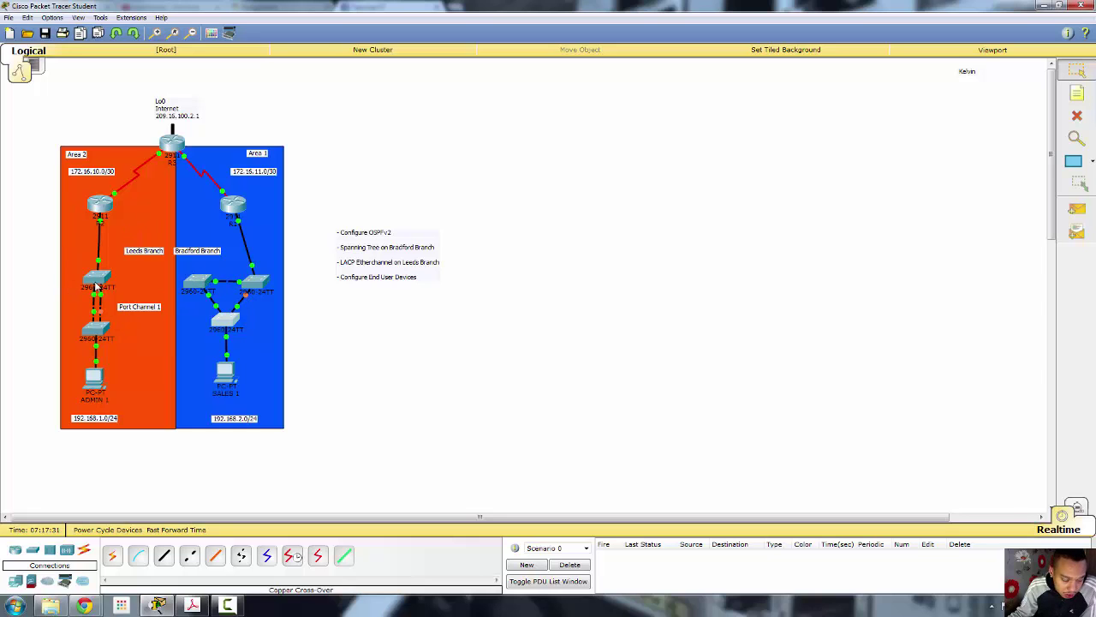
On Switch5, the Leeds switch nearest ADMIN 1, enter configuration mode for the interface range f0/2, f0/4
click(98, 333)
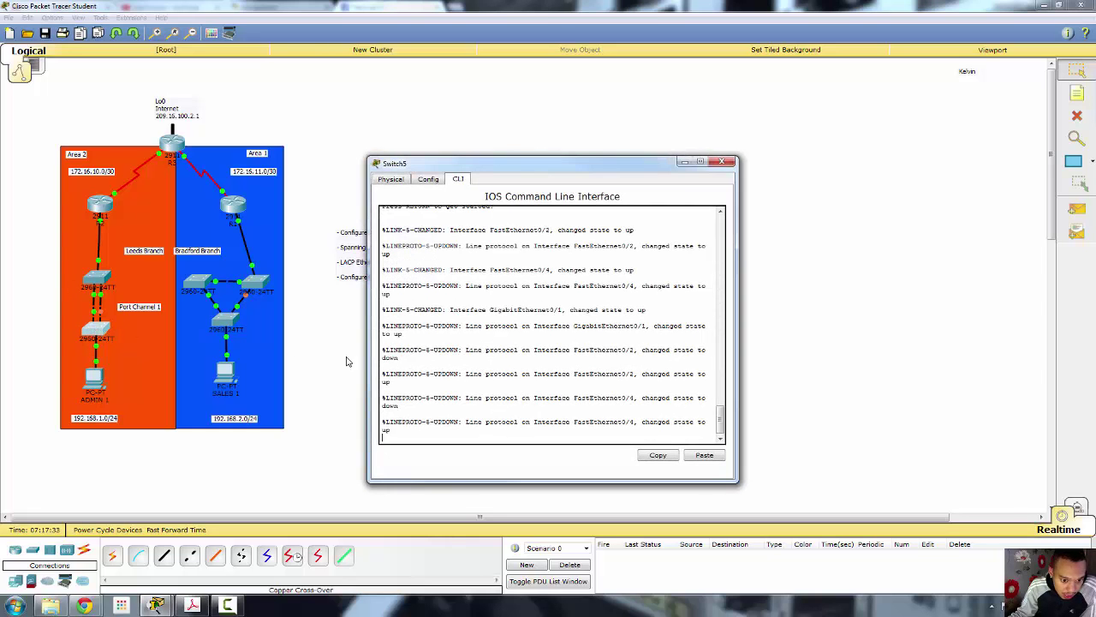
key(Return)
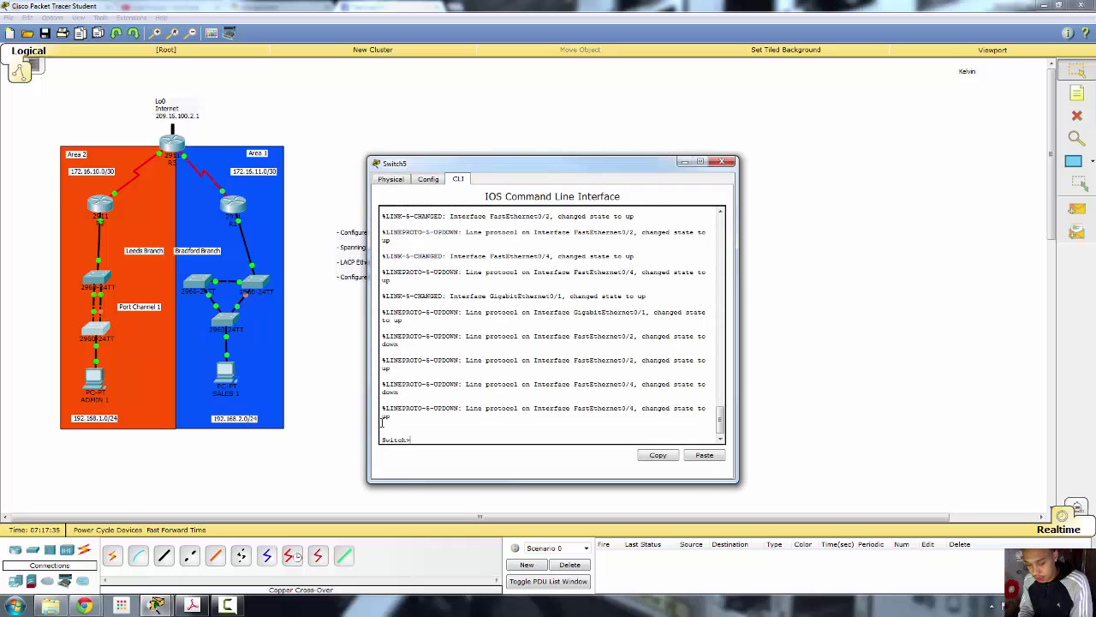
text(en)
key(Return)
text(conf)
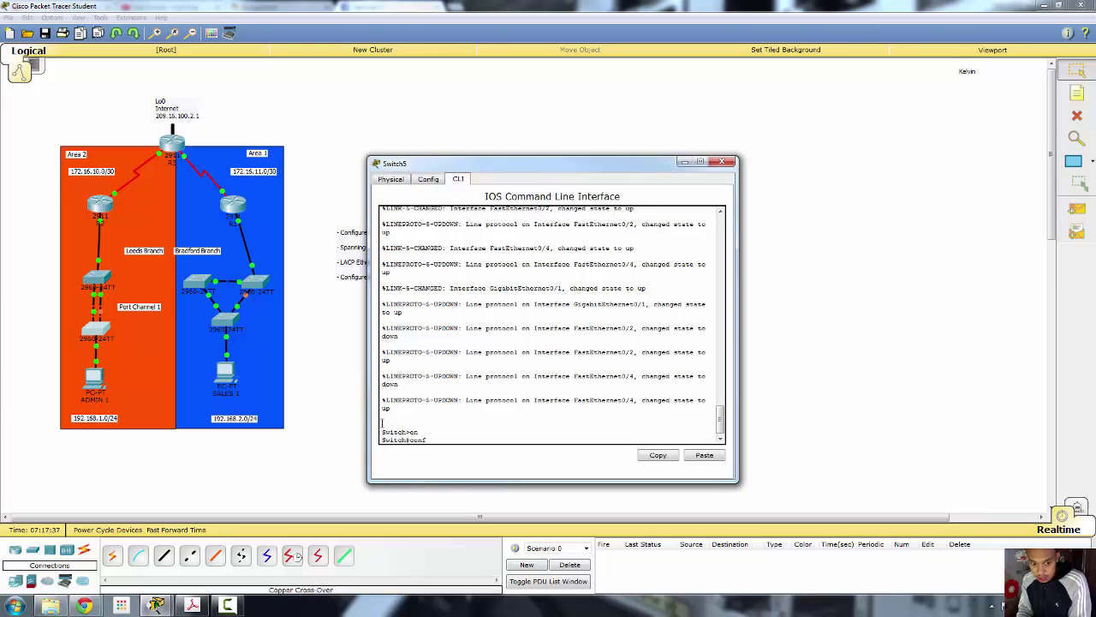
text( t)
key(Return)
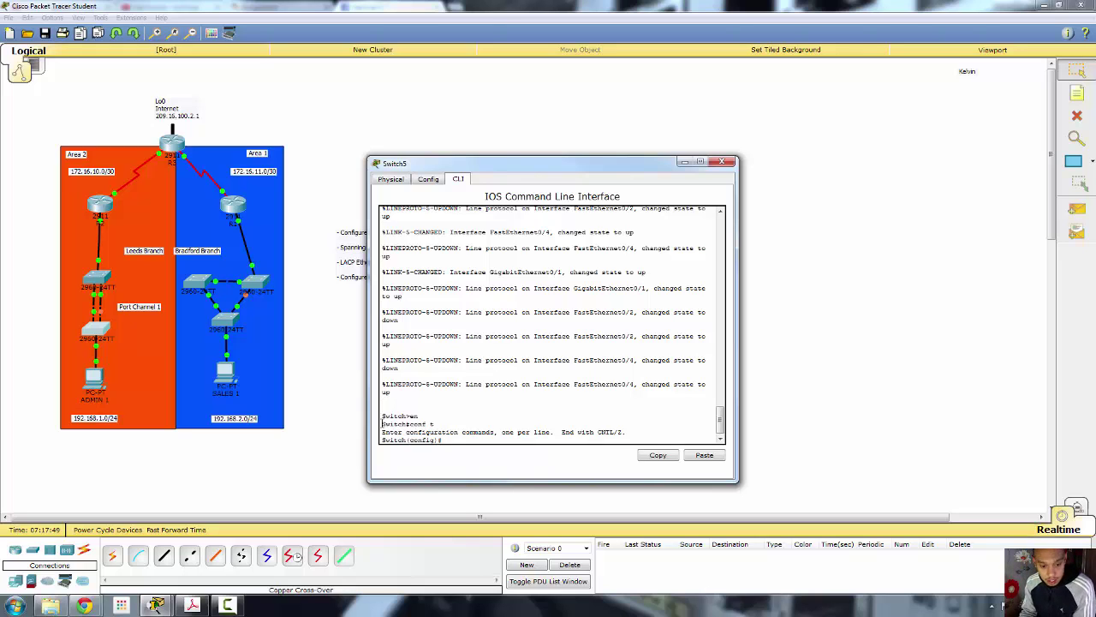
text(int)
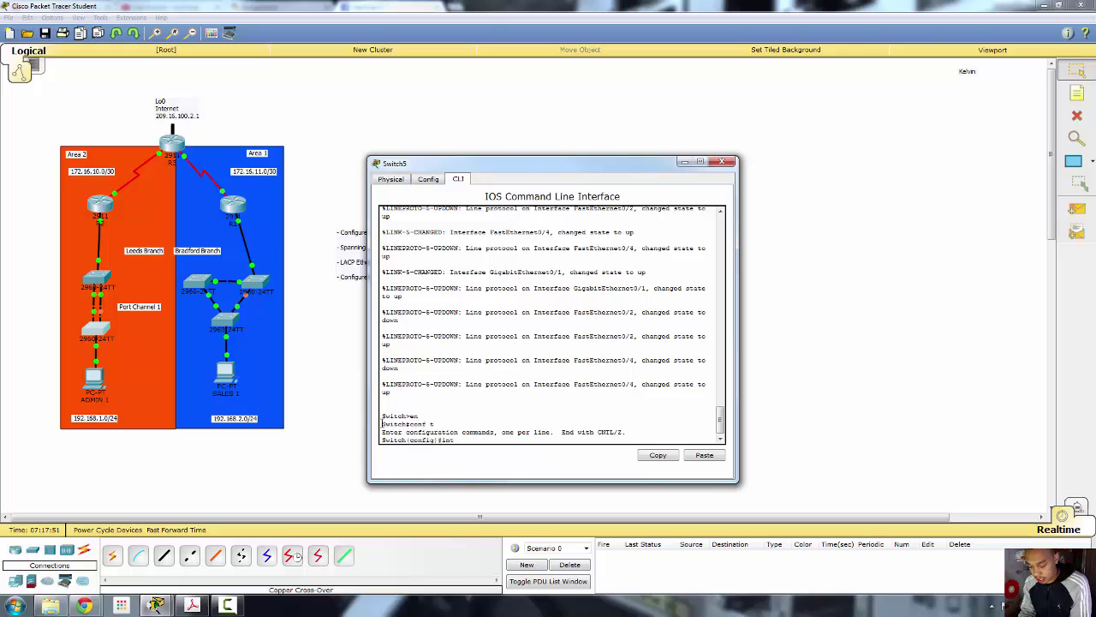
text( range f0)
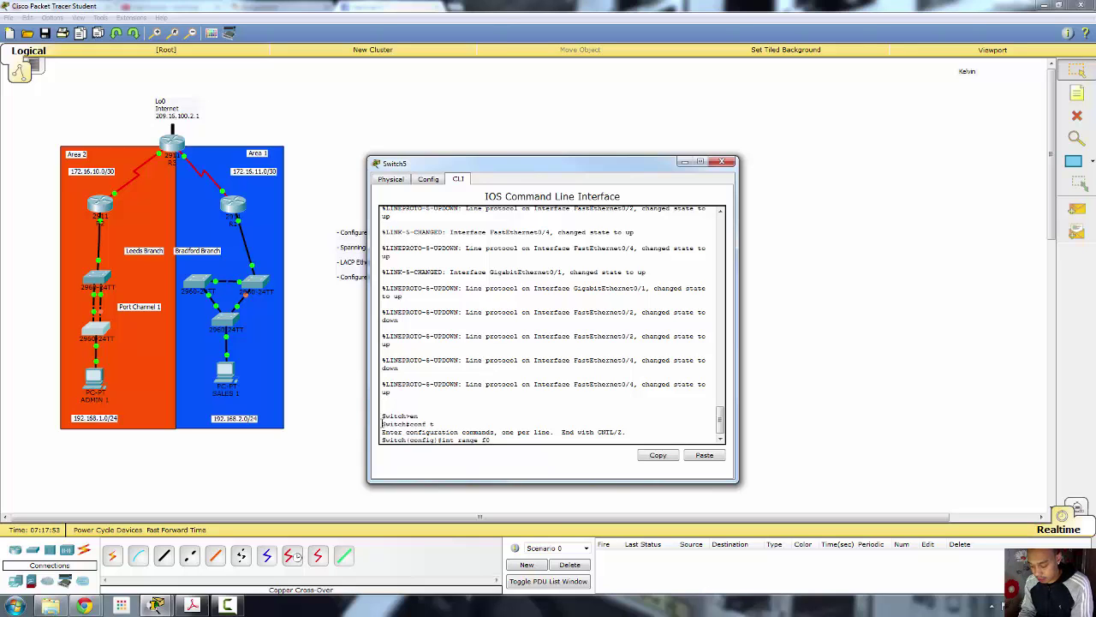
text(/2, f)
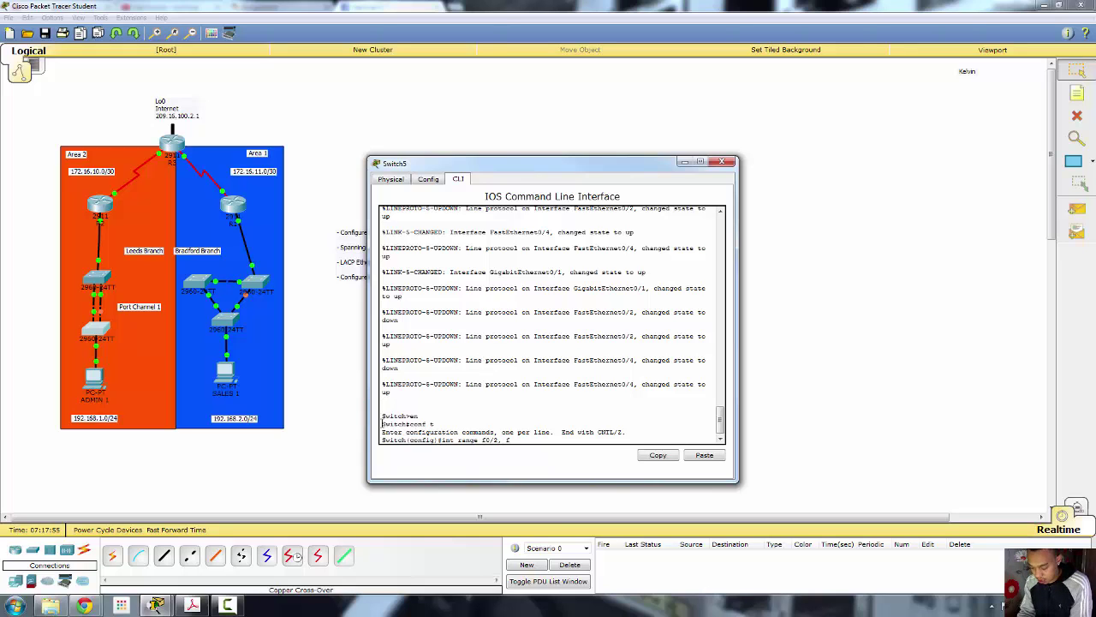
text(0/4)
key(Return)
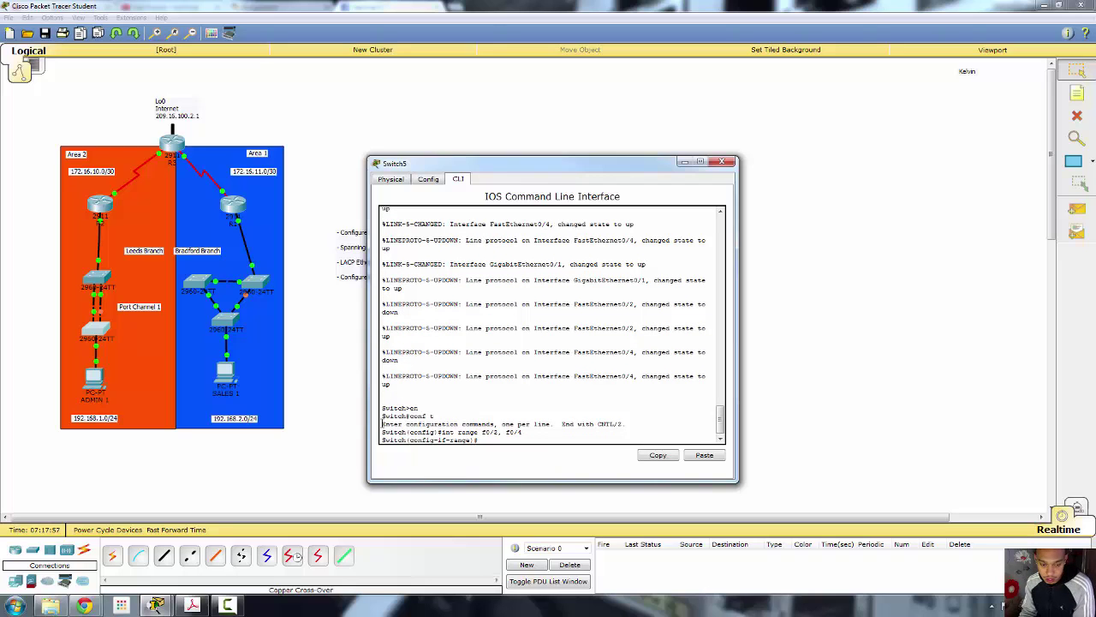
Set Switch5's interfaces f0/2 and f0/4 to trunk mode with switchport mode trunk
text(s)
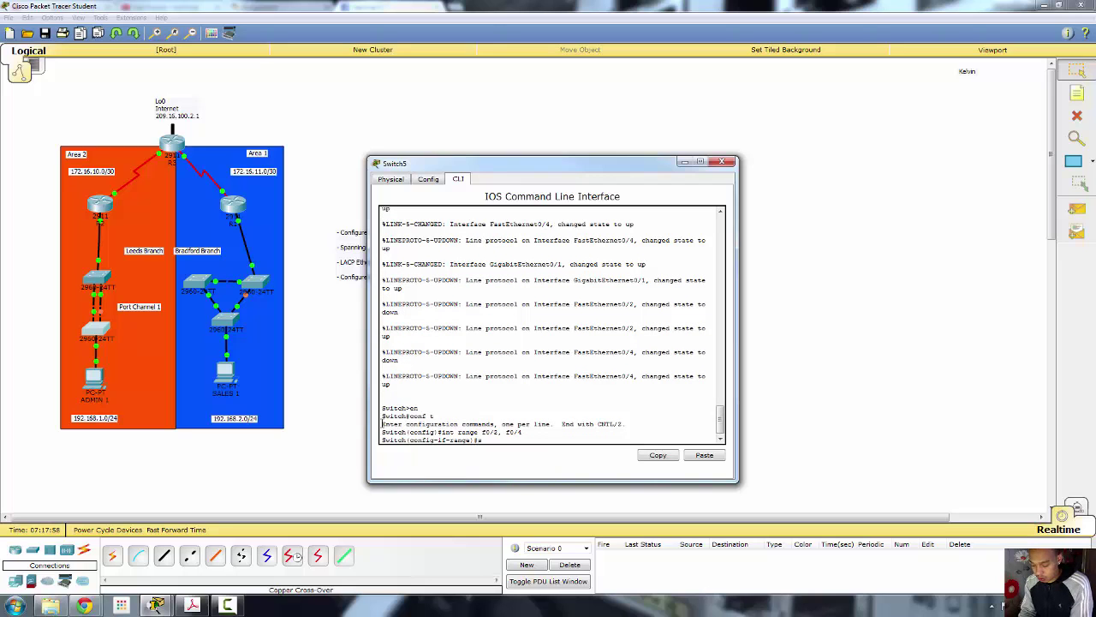
text(witch)
key(Tab)
text(mode)
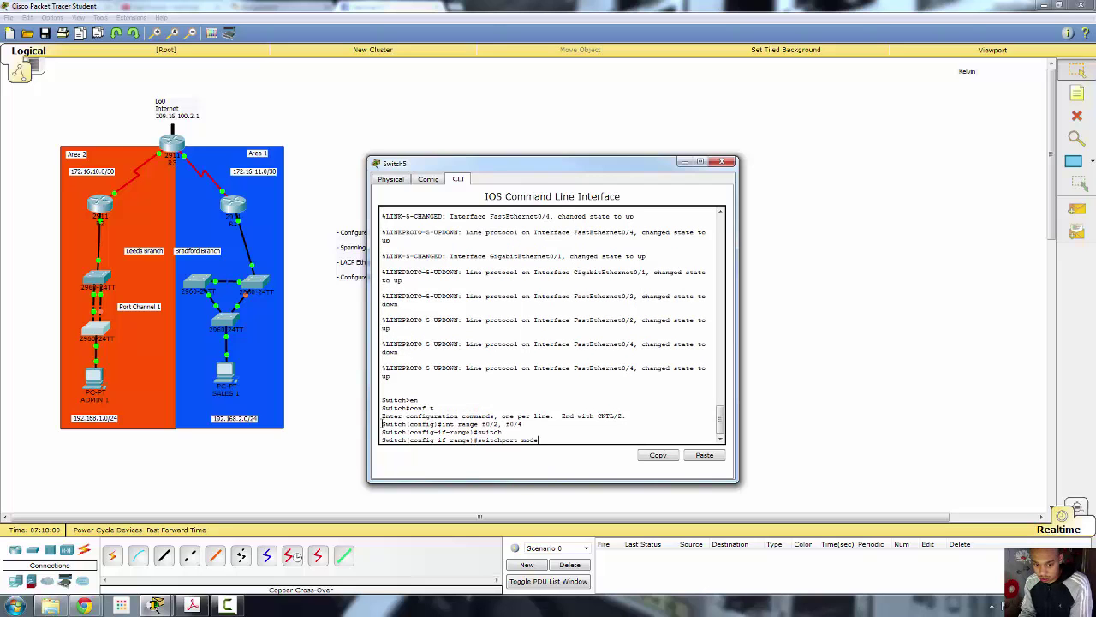
text( tr)
key(Tab)
key(Return)
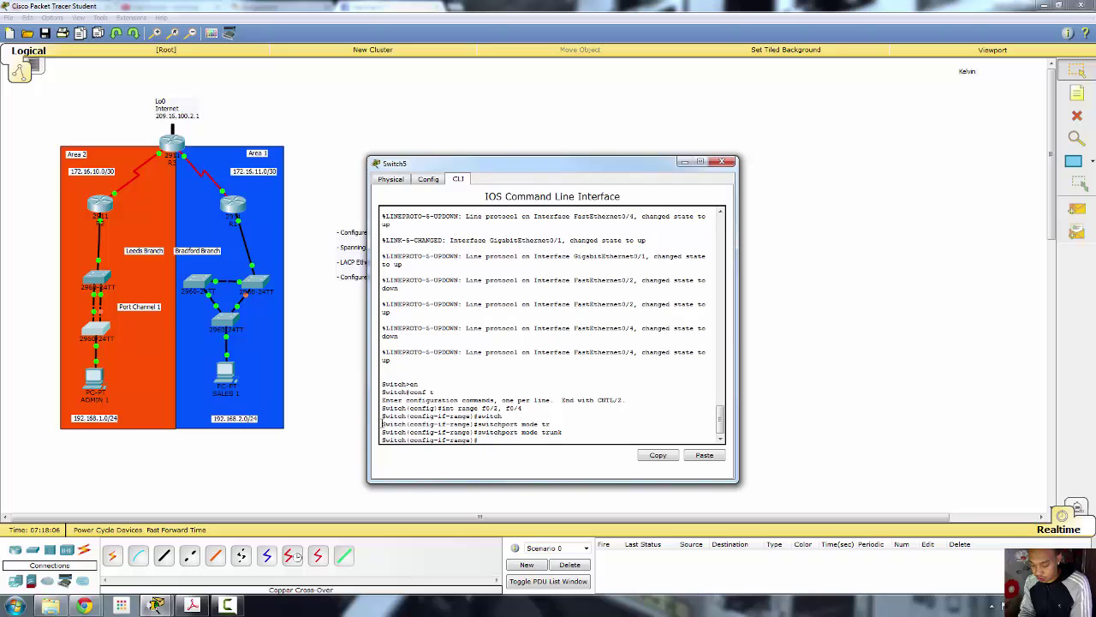
Look up the channel-group modes and assign Switch5's f0/2 and f0/4 to channel-group 1 in passive LACP mode
text(channel-)
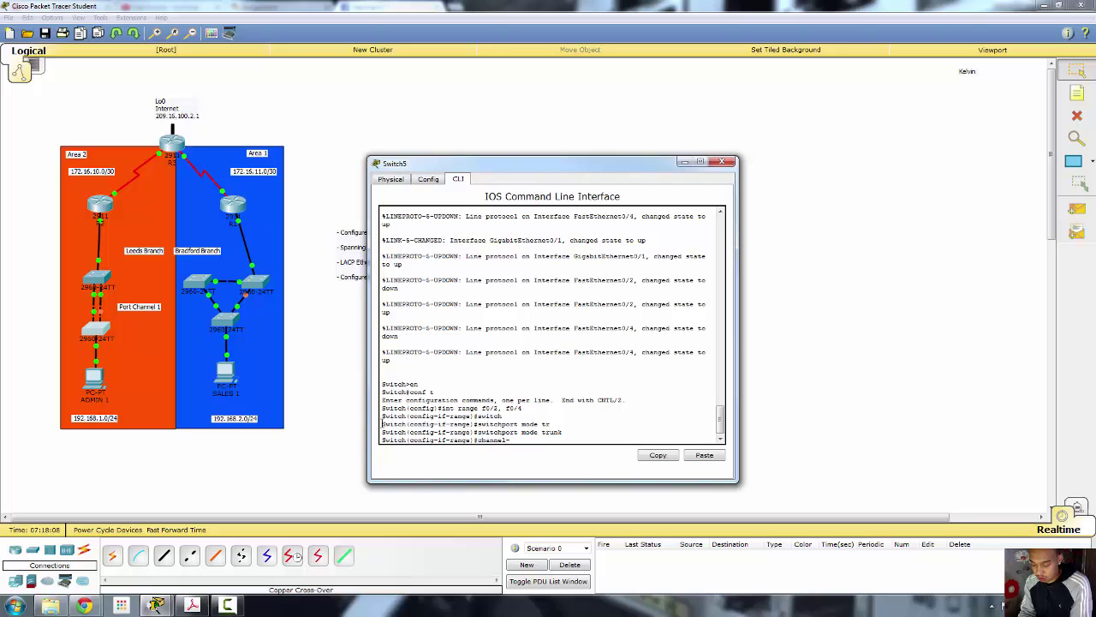
text(gr)
key(Tab)
text(1)
key(Return)
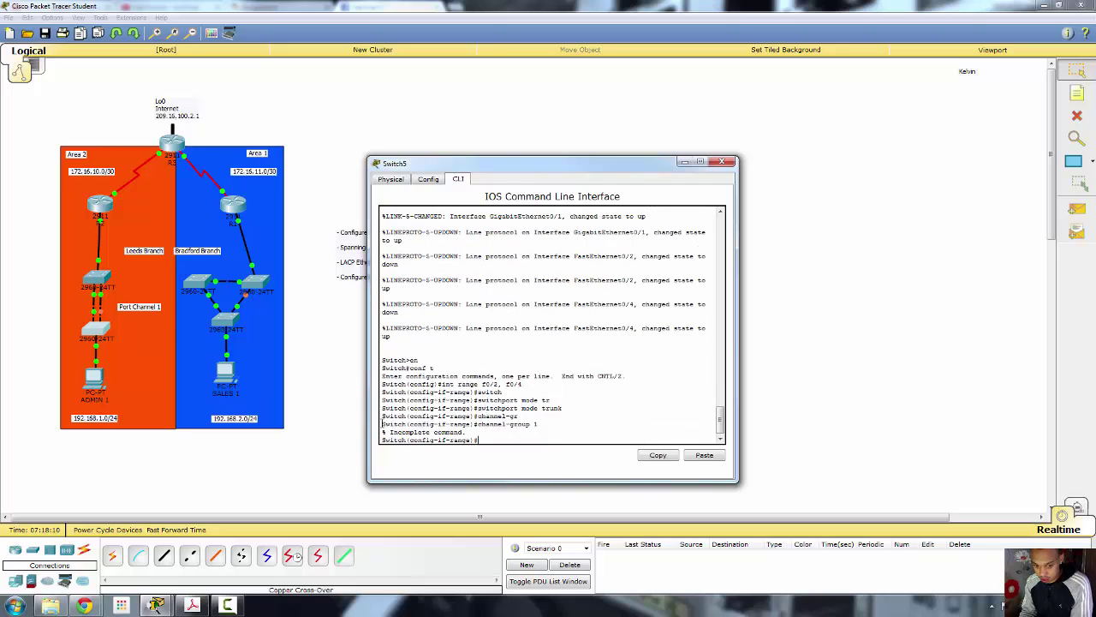
key(Up)
text(mo)
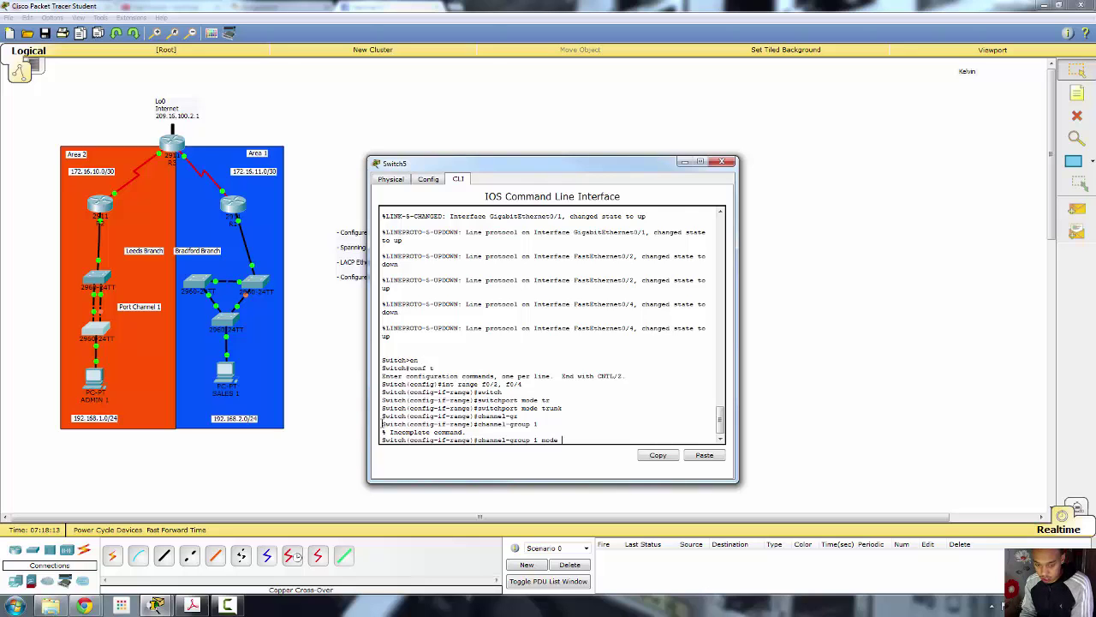
text(de ?)
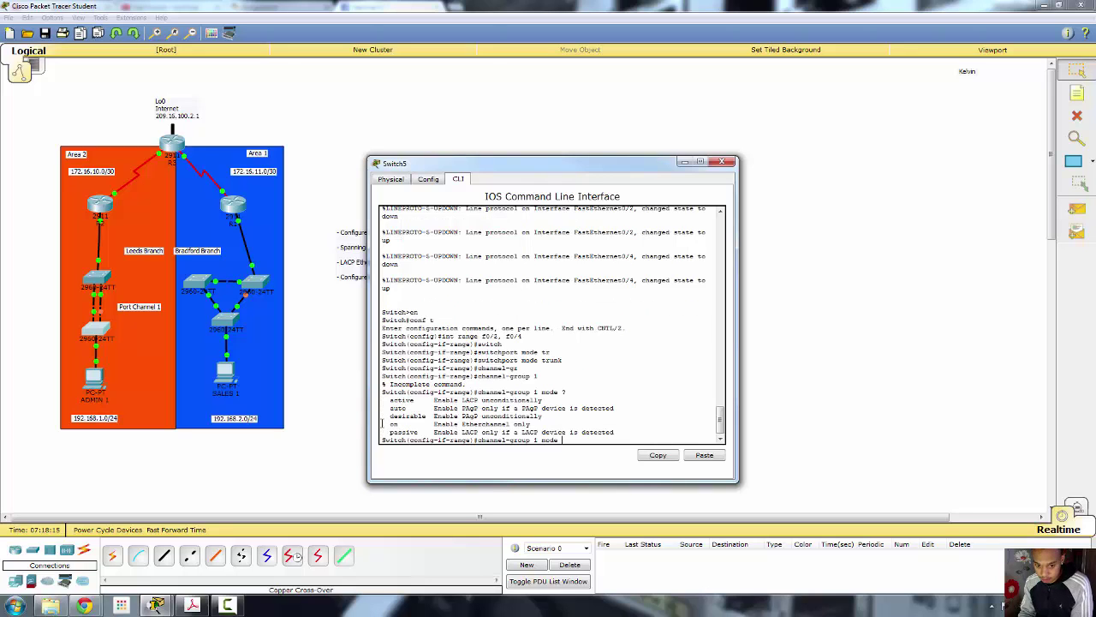
text( pass)
key(Tab)
key(Return)
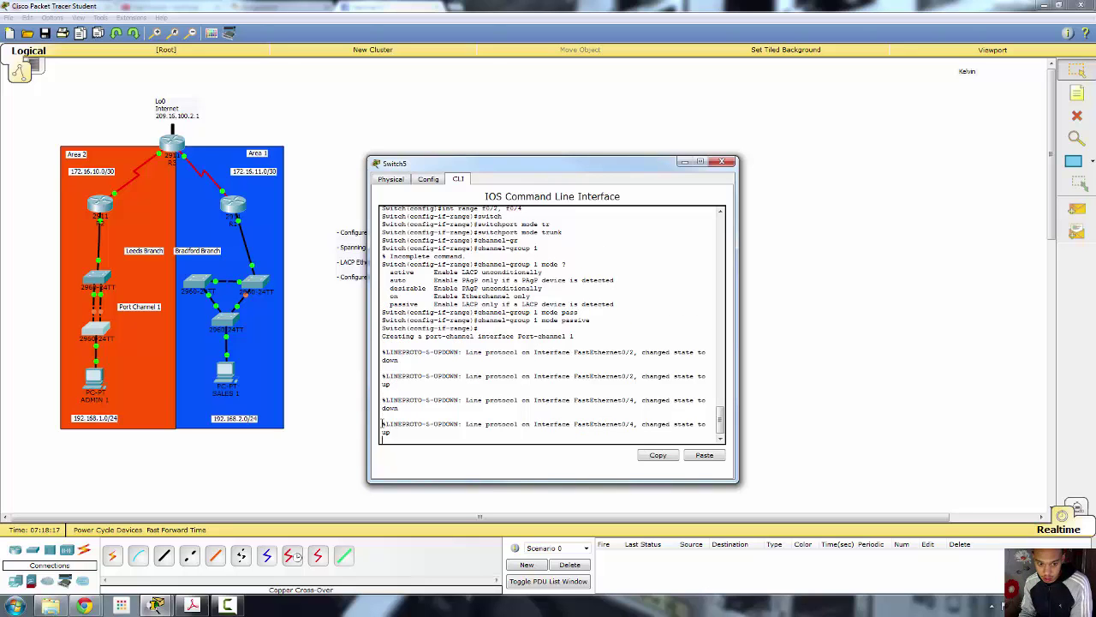
key(Return)
Enable interface port-channel 1 on Switch5 with no shut, exit to global configuration mode and close the switch's window
text(exi)
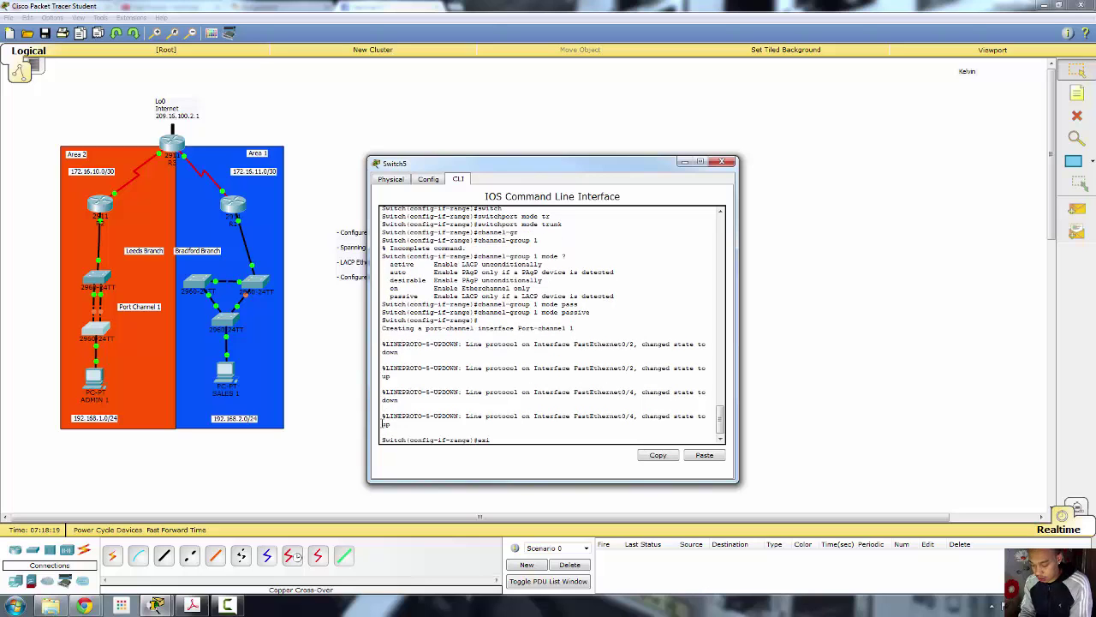
text(t)
key(Return)
text(int por)
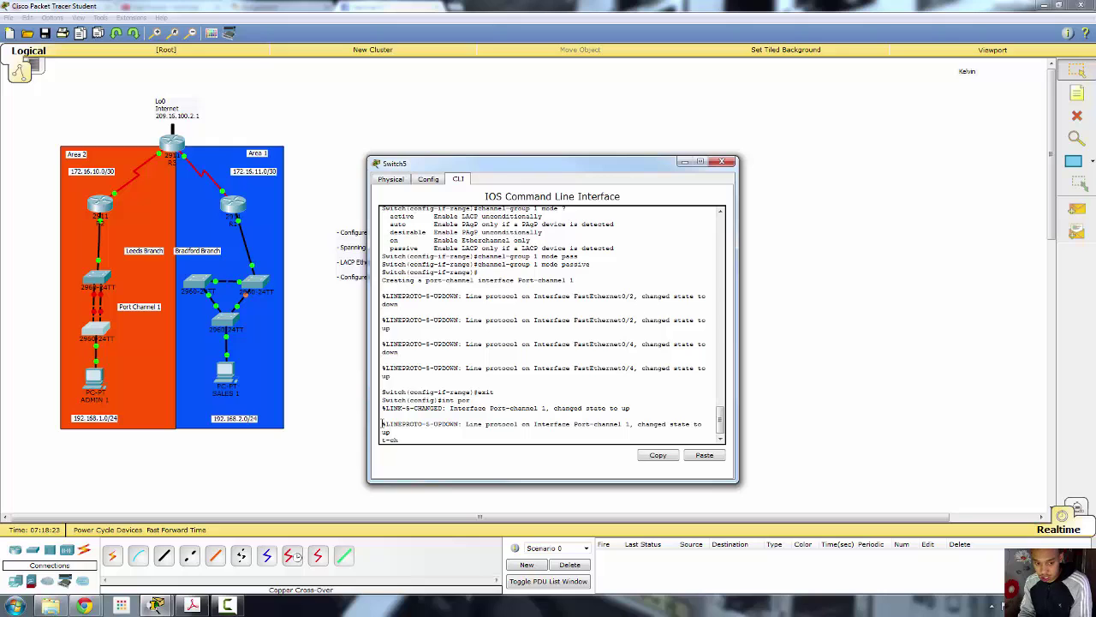
text(a)
key(Tab)
text(1)
key(Return)
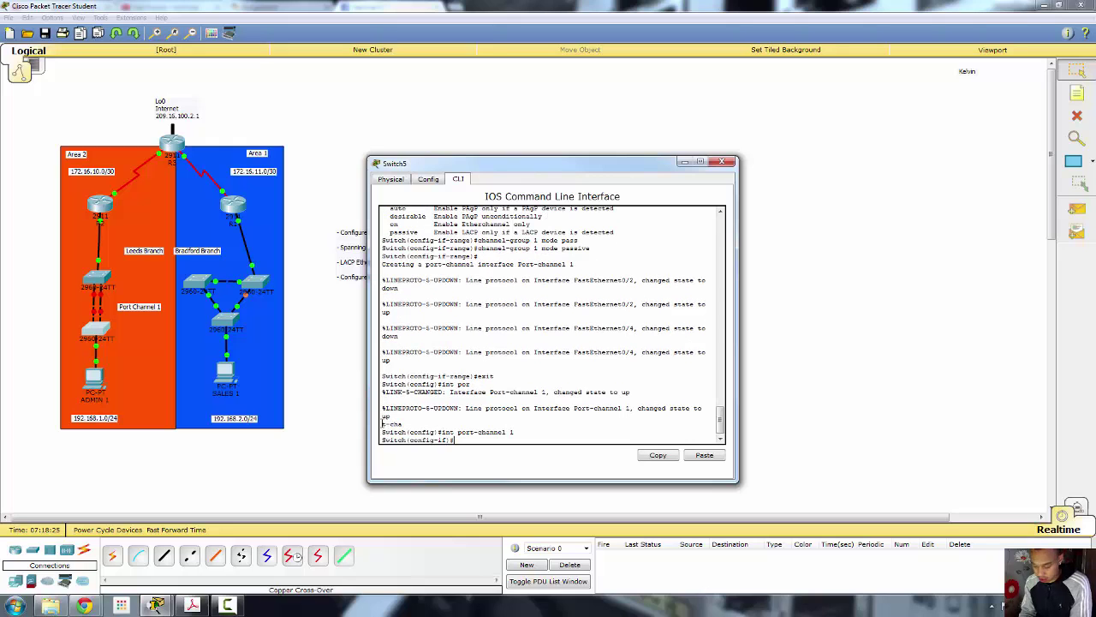
text(no shut)
key(Return)
key(Return)
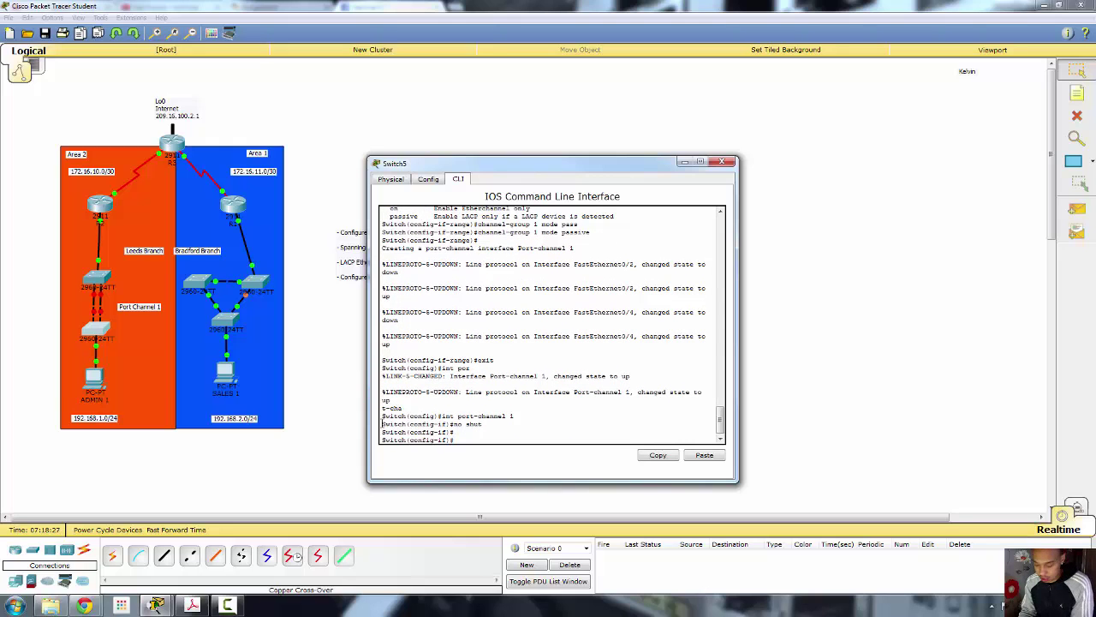
text(exit)
key(Return)
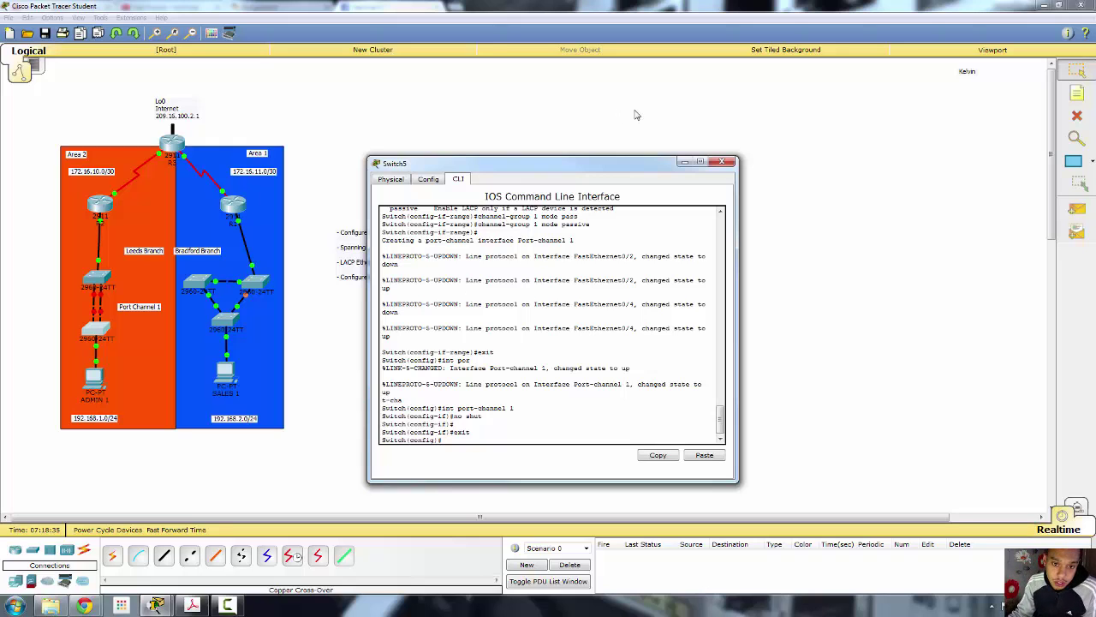
click(720, 162)
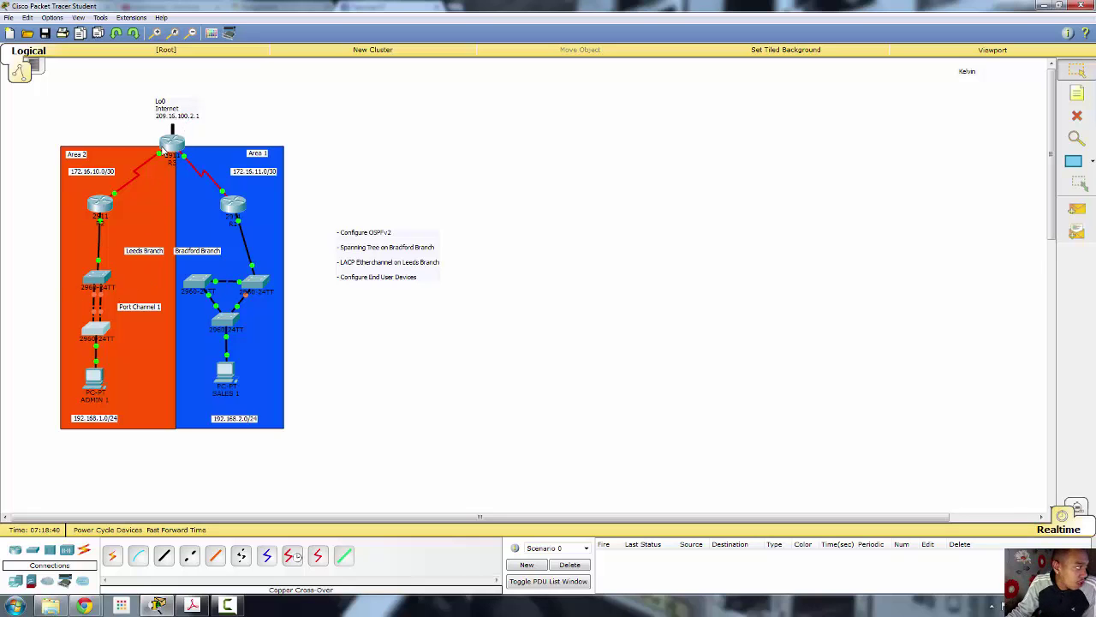
On R3, return to global configuration mode and start OSPF process 1 with router ospf 1
click(171, 144)
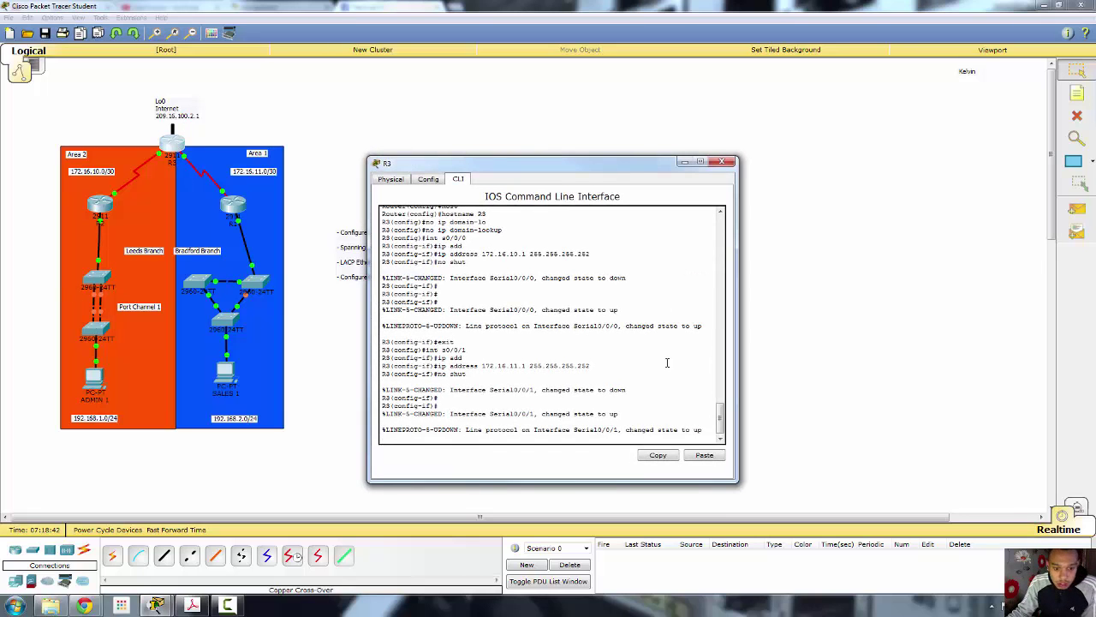
key(Return)
text(e)
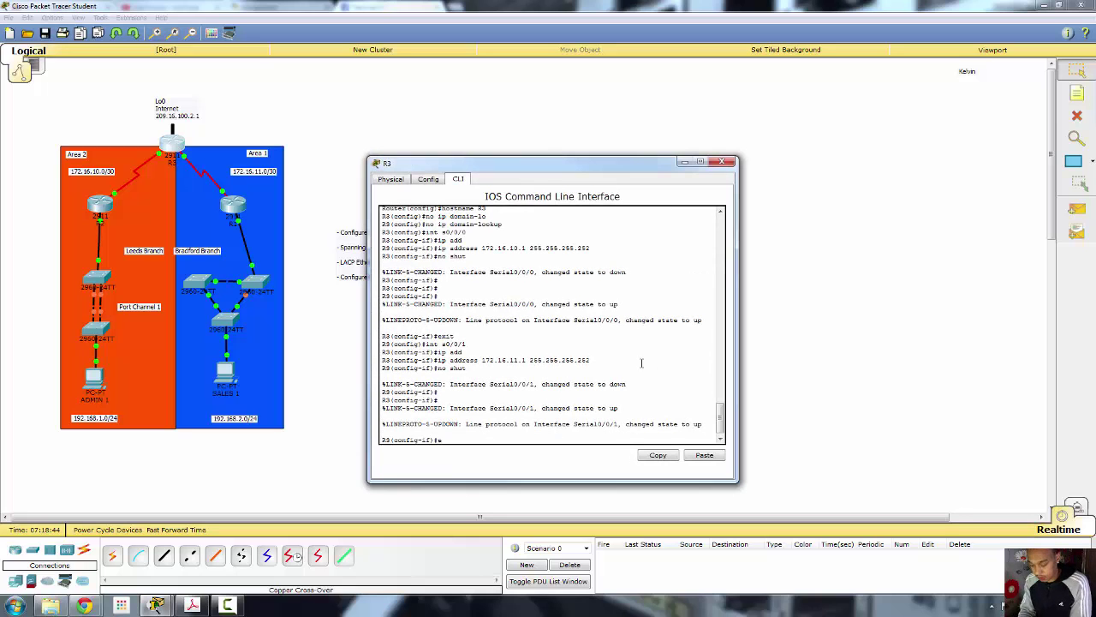
text(xit)
key(Return)
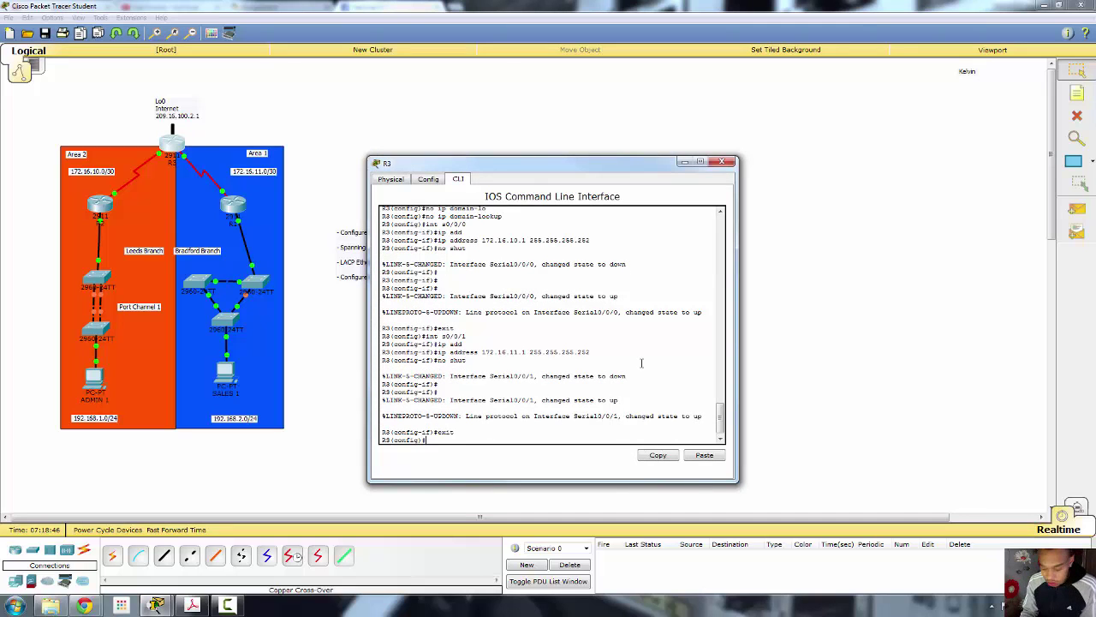
text(ro)
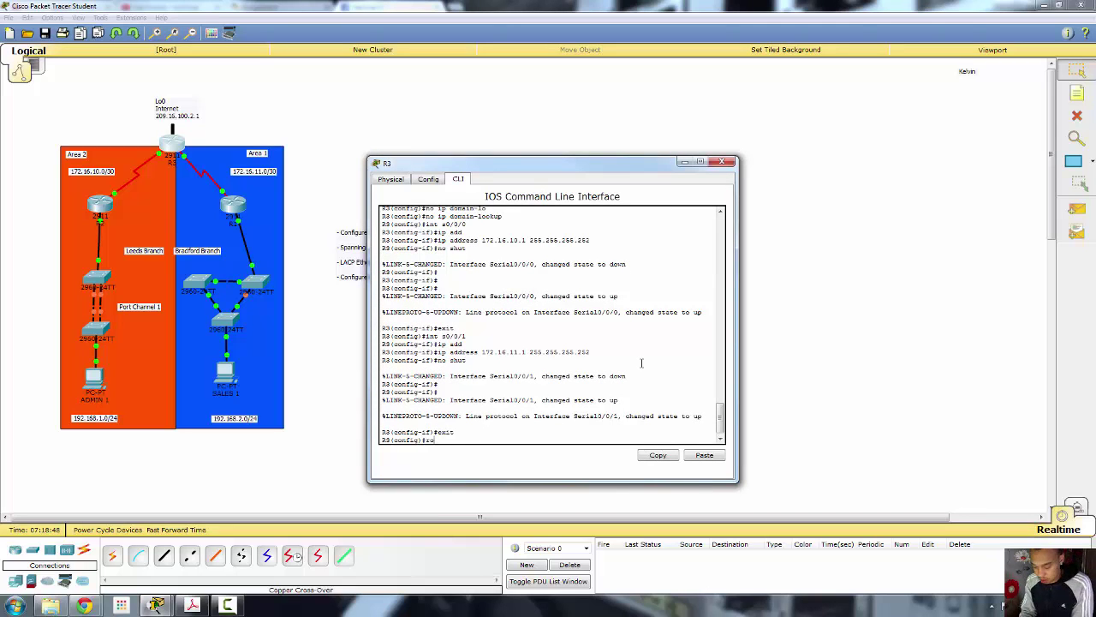
text(uter os)
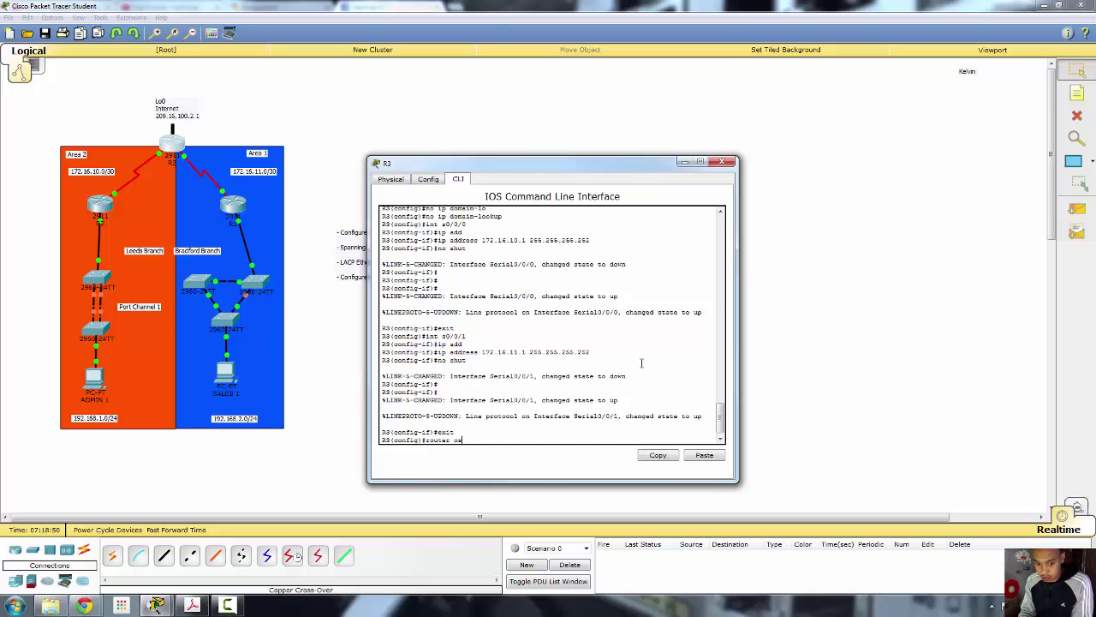
key(Tab)
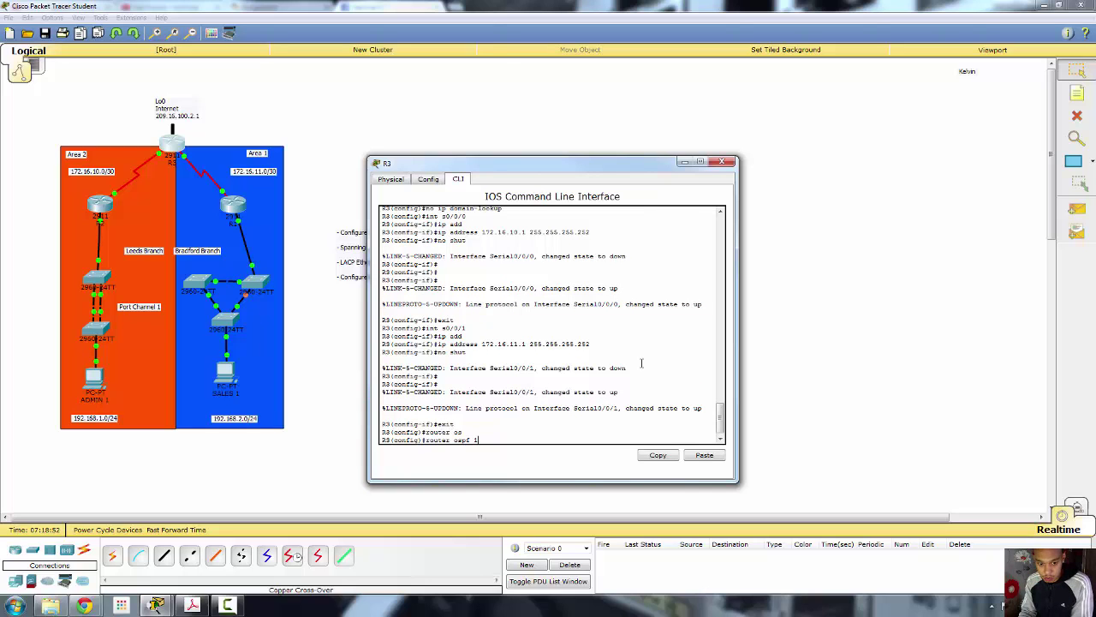
text(1)
key(Return)
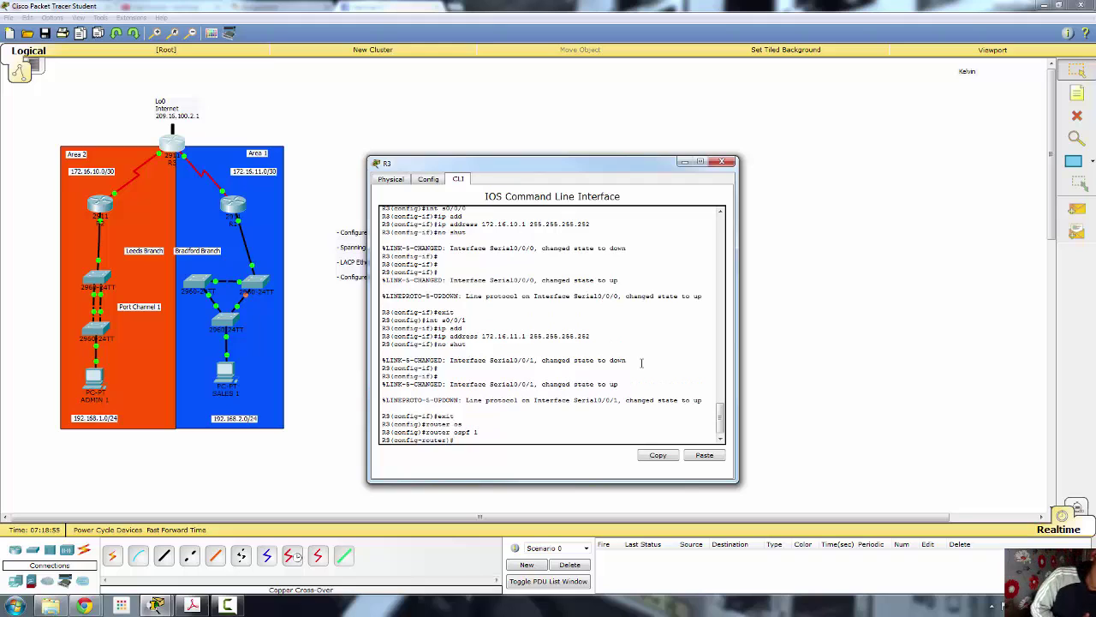
Set R3's OSPF router-id to 3.3.3.3
text(r)
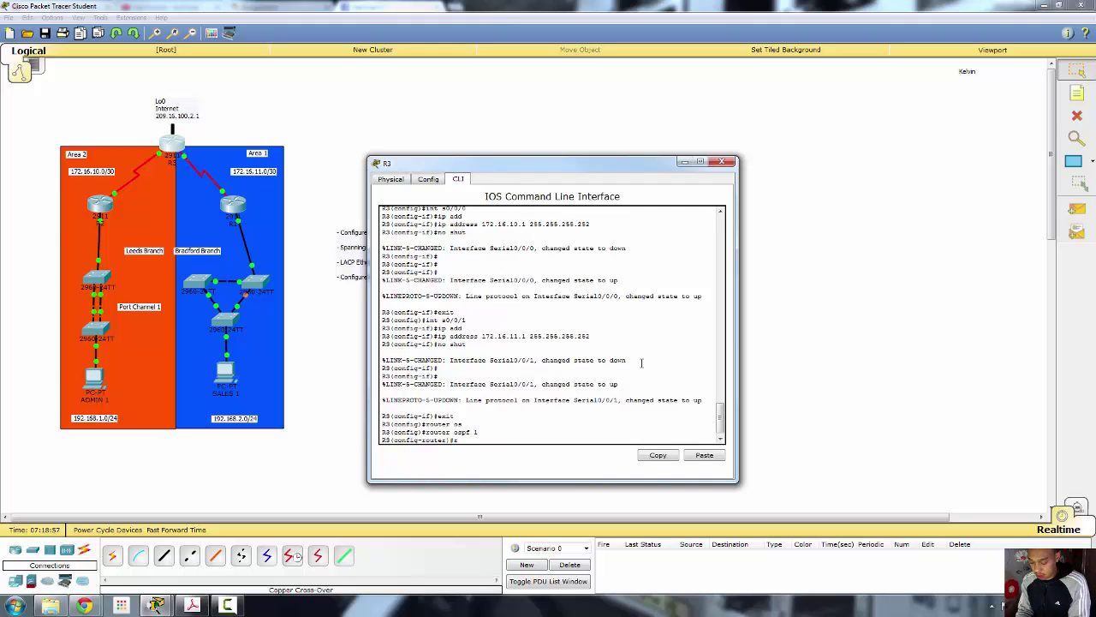
text(outer)
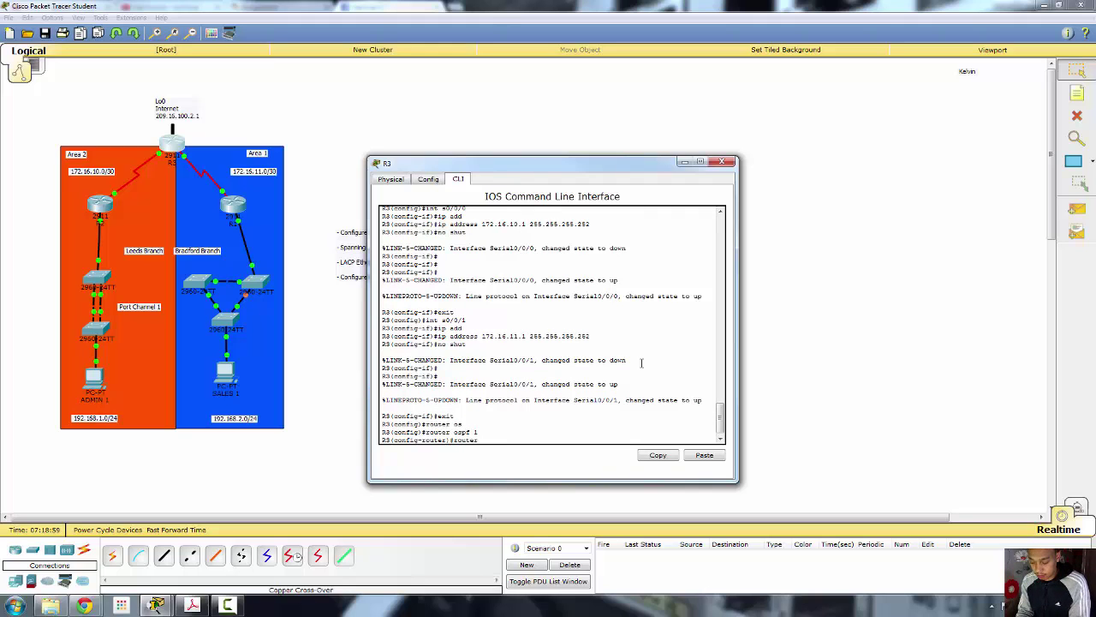
text( id)
key(BackSpace)
key(BackSpace)
key(BackSpace)
key(Tab)
text(-id)
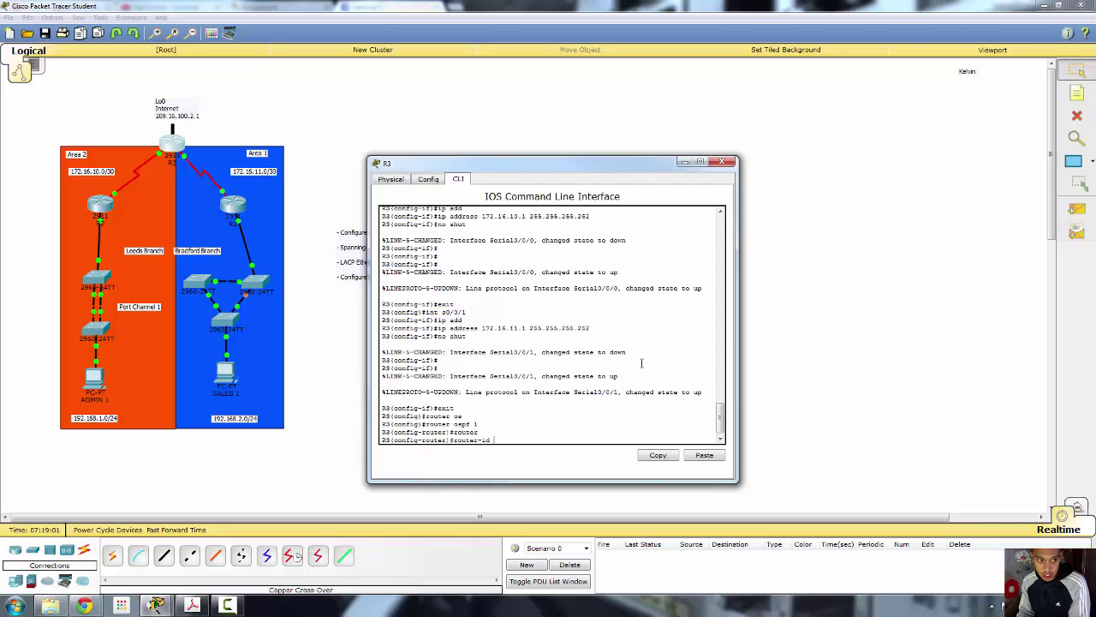
text( 3.)
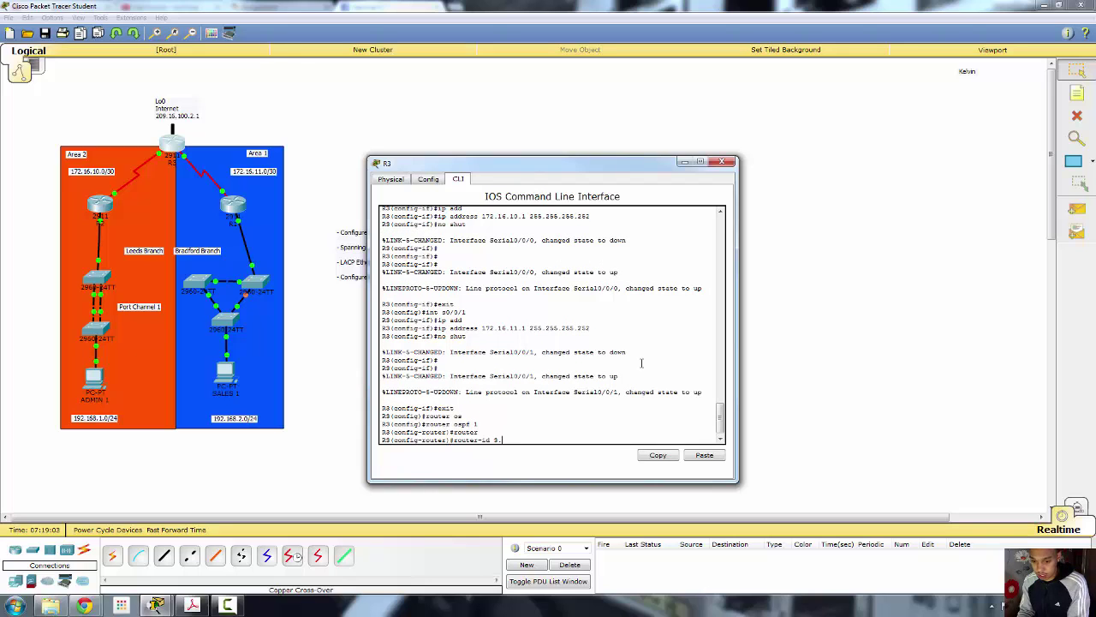
text(3.3.)
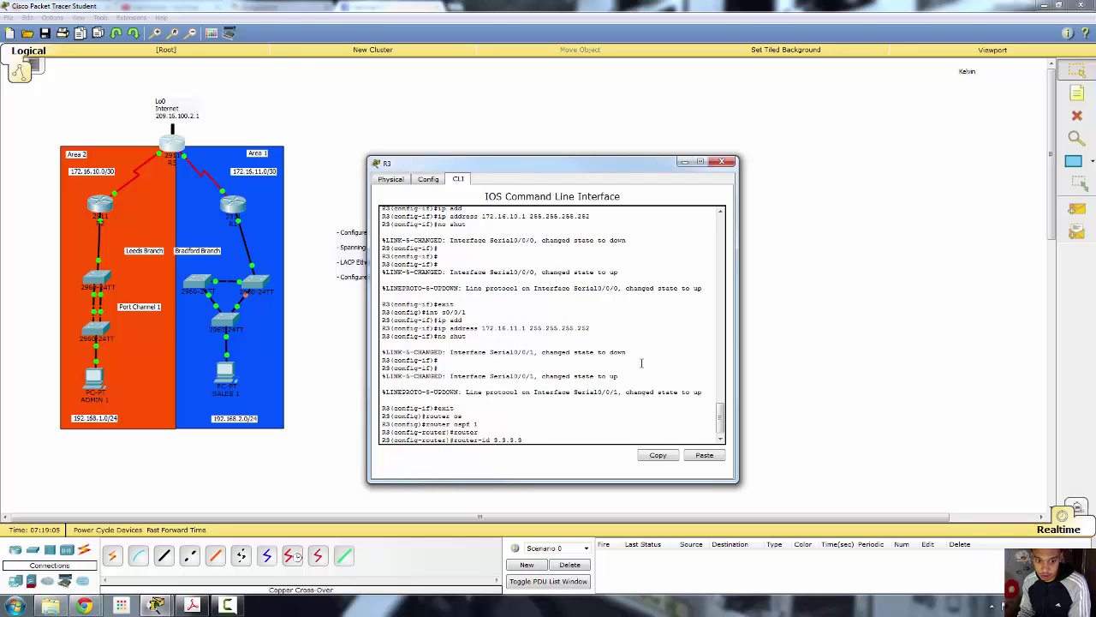
text(3)
key(Return)
Advertise network 172.16.10.0 with wildcard 0.0.0.3 in area 2 under R3's OSPF process
text(ne)
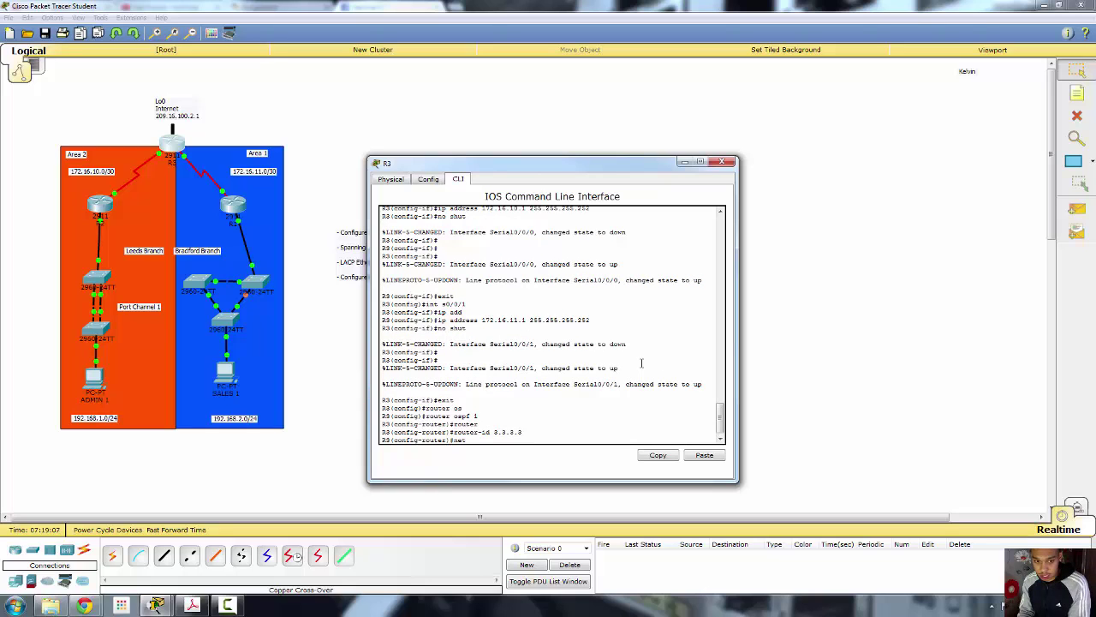
text(t)
key(Tab)
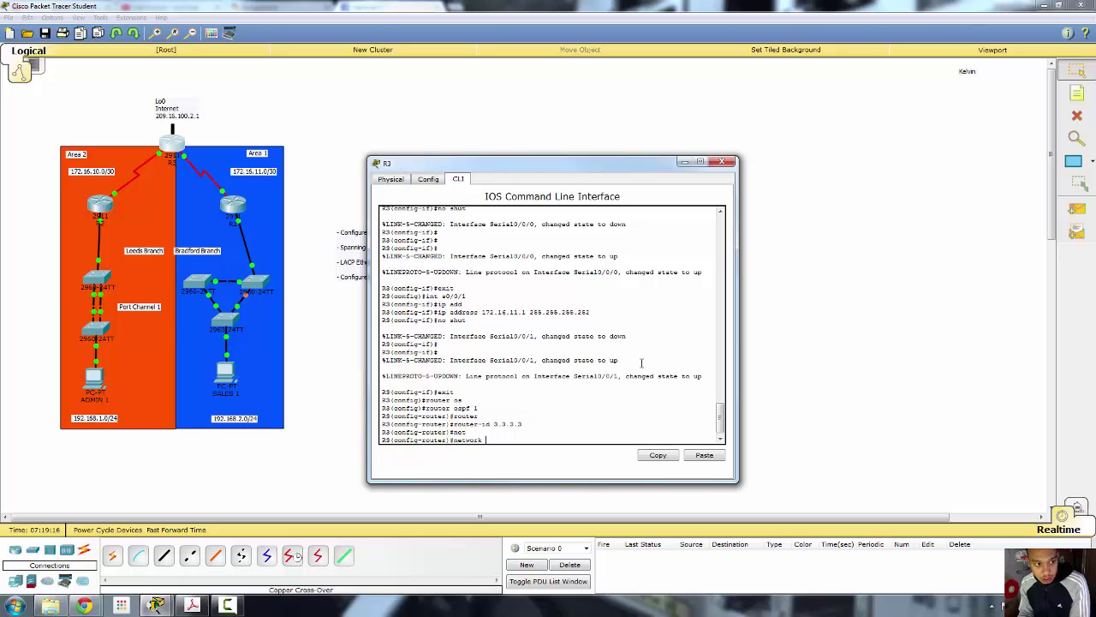
text(172.16.)
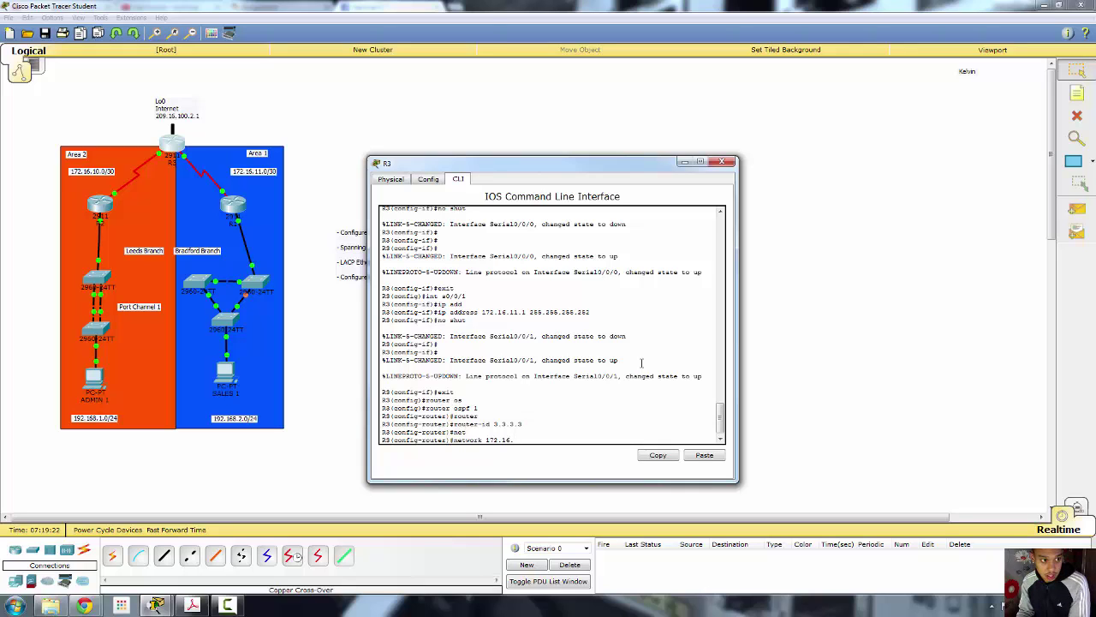
text(10)
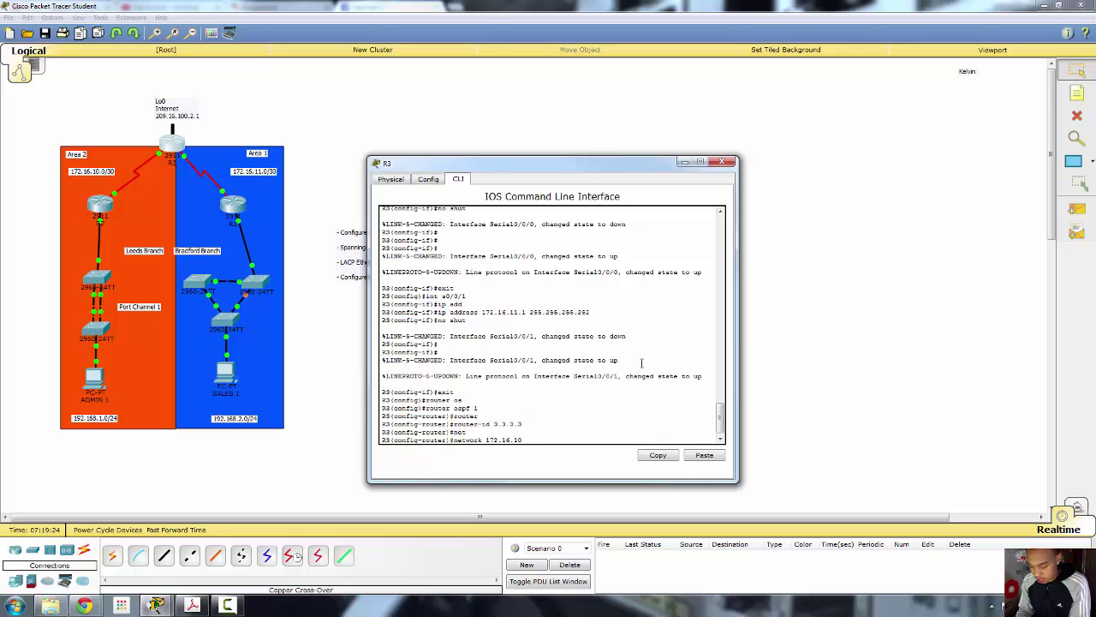
text(.0 0.)
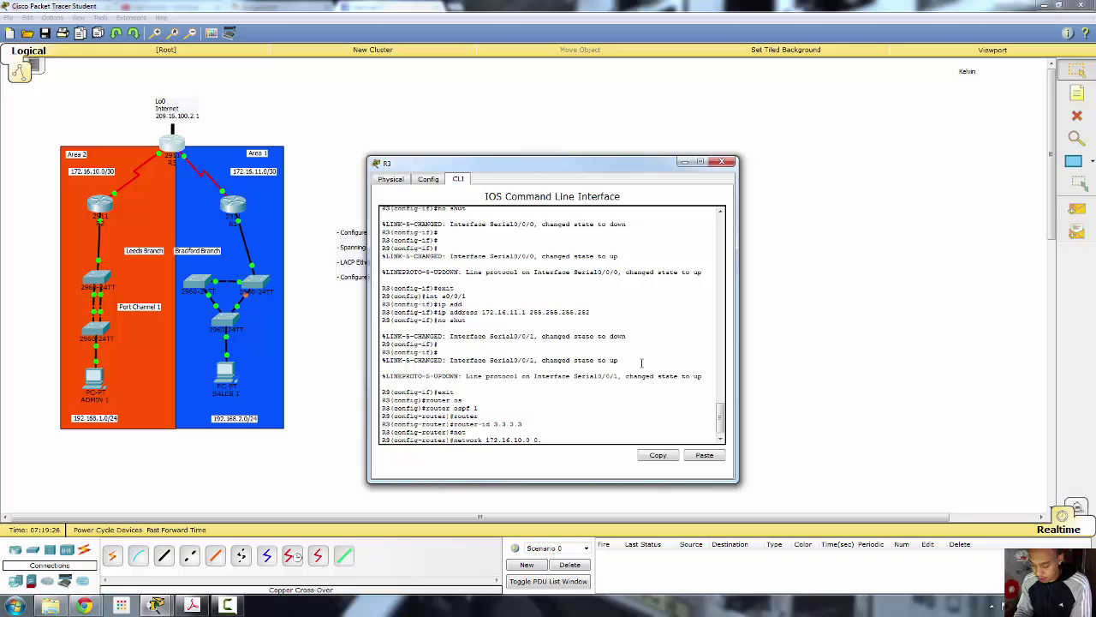
text(0.0.3 area 2)
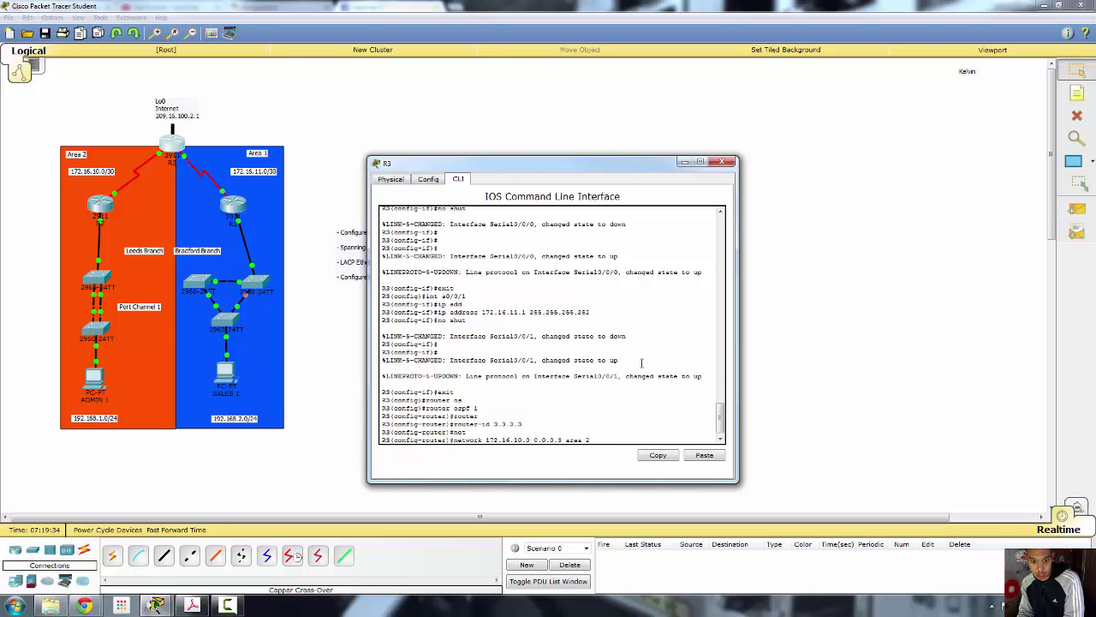
key(Return)
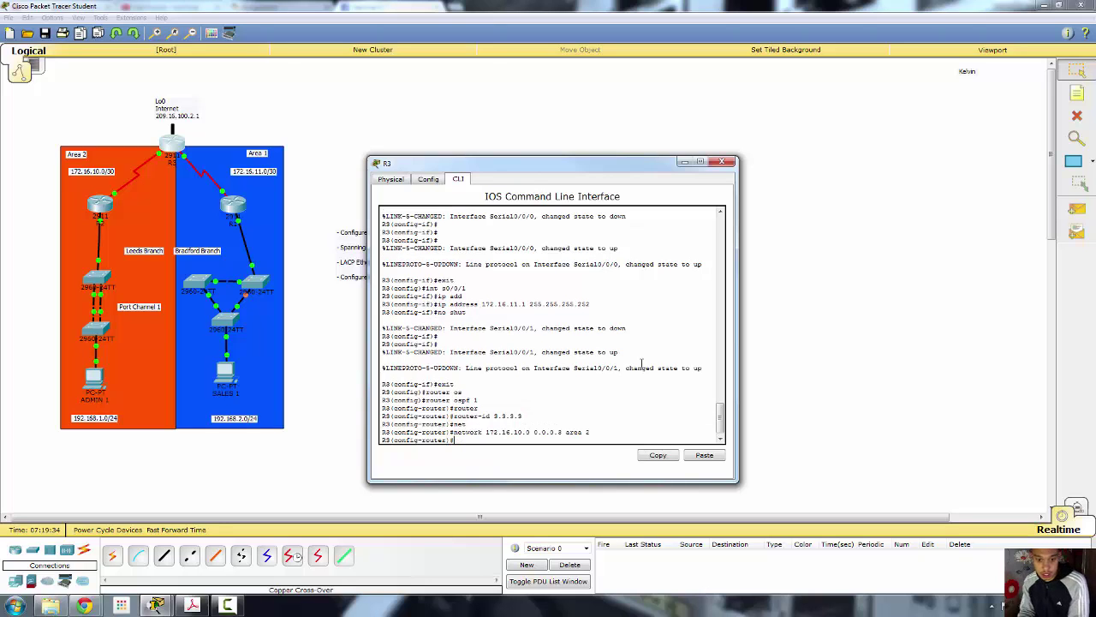
Advertise network 172.16.11.0 with wildcard 0.0.0.3 in area 1, reusing R3's previous network command
key(Up)
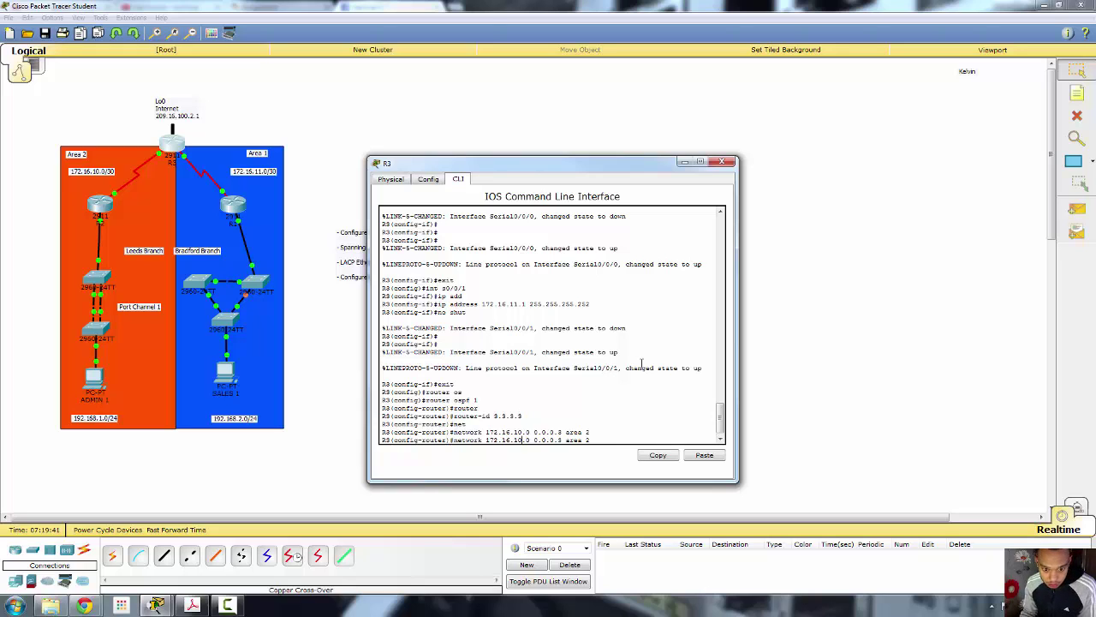
key(Left)
key(Left)
key(Left)
key(Left)
key(Left)
key(Left)
key(Left)
key(Left)
key(Left)
key(Left)
key(Left)
key(Left)
key(Left)
key(Left)
key(Left)
key(Left)
key(Left)
key(BackSpace)
text(1)
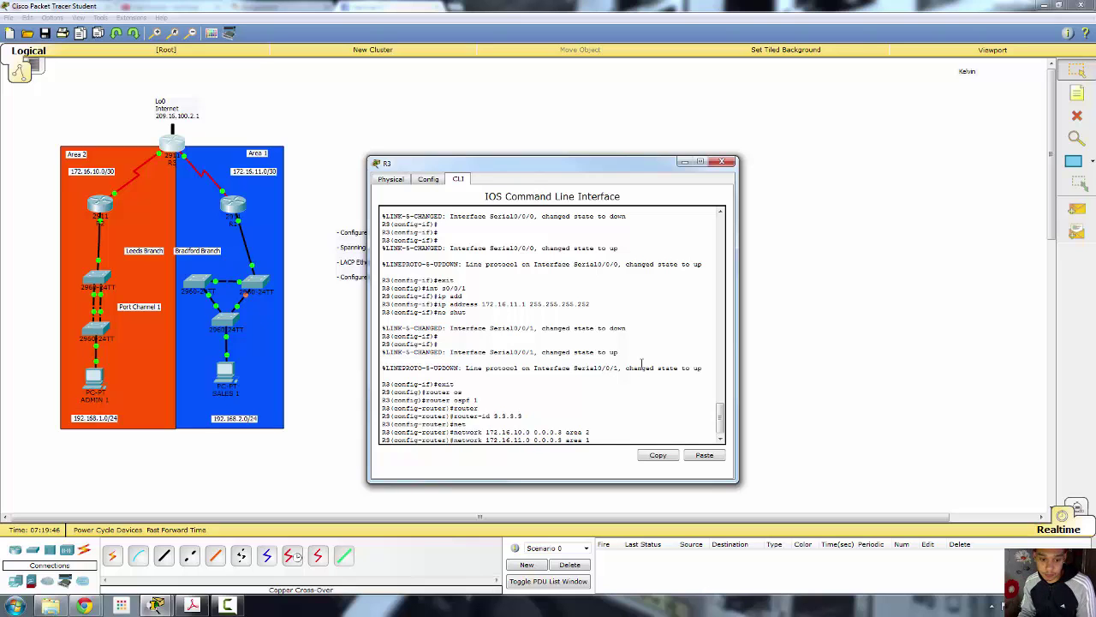
key(Return)
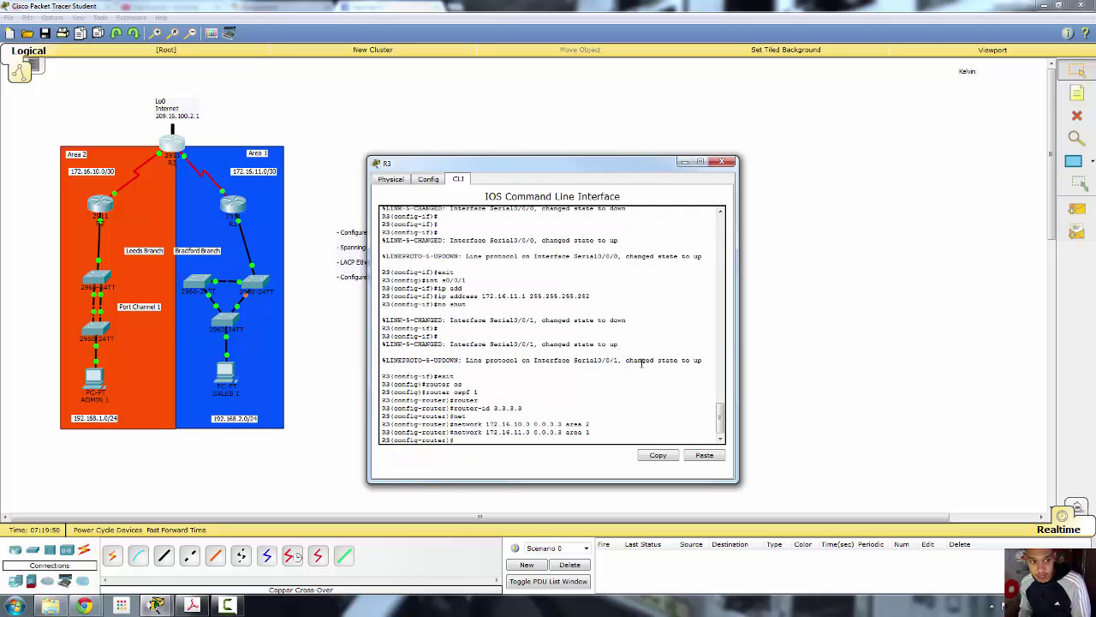
Exit R3's OSPF configuration and create the loopback interface lo0
text(pas)
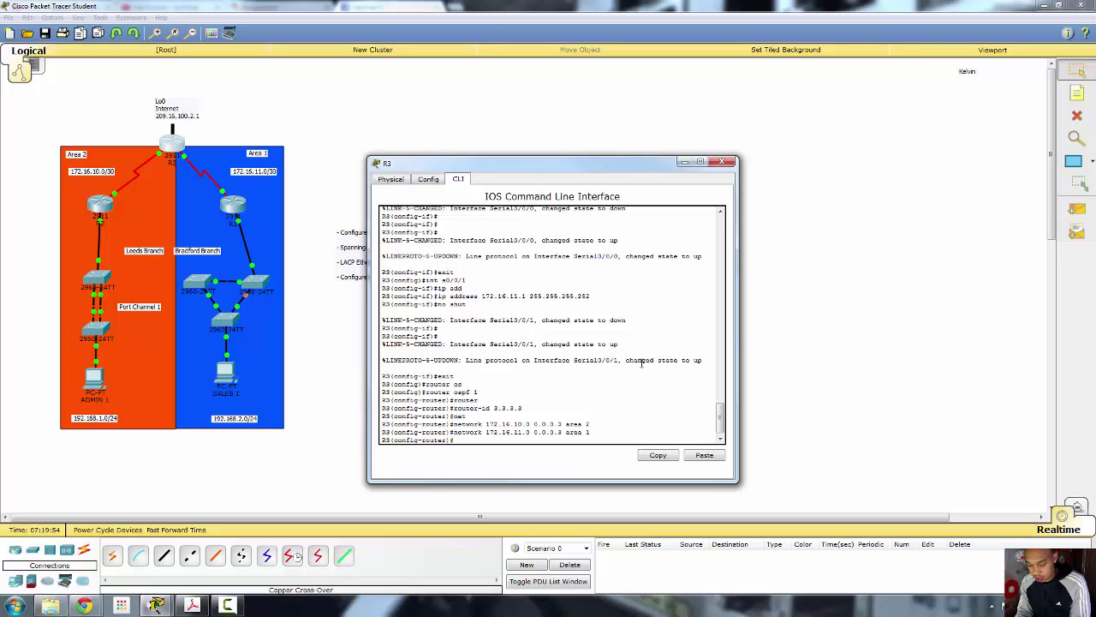
text(xi)
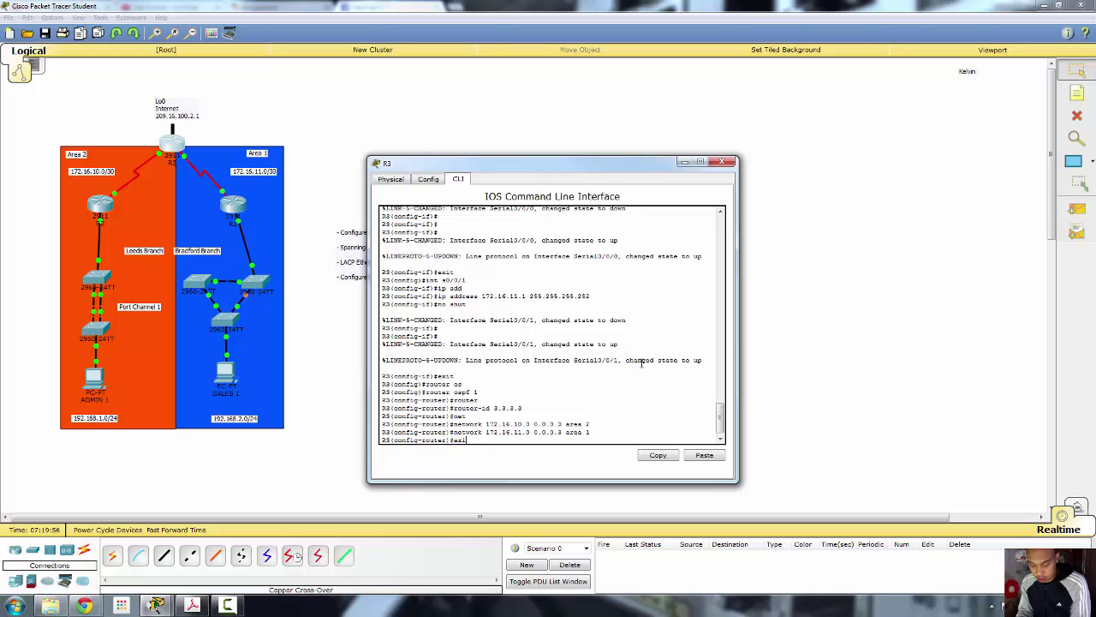
text(t)
key(Return)
key(Return)
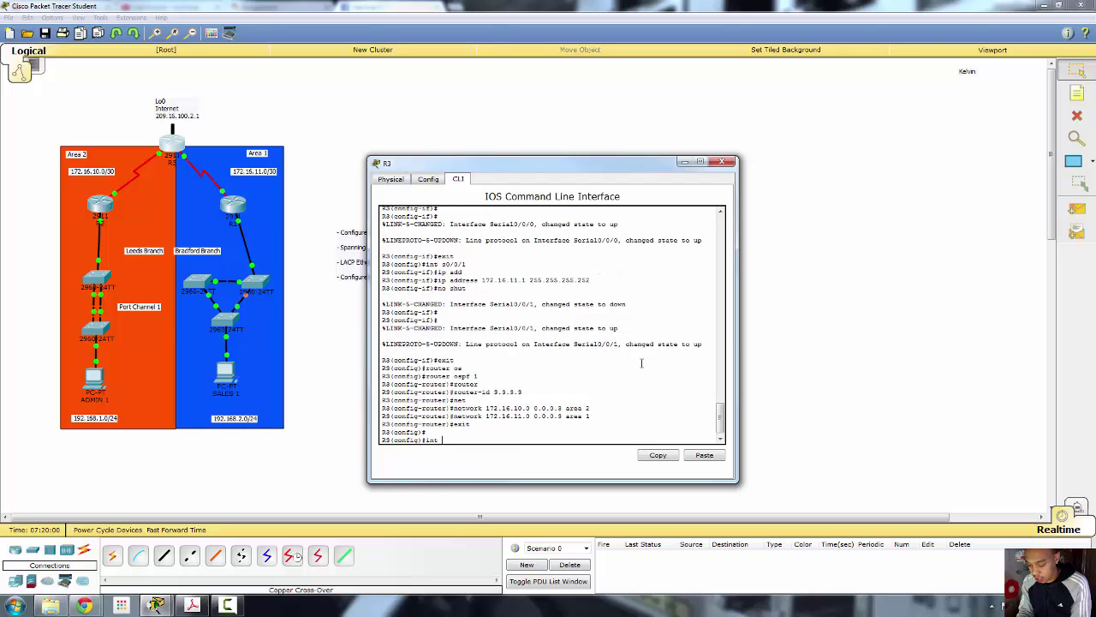
text(int lo0)
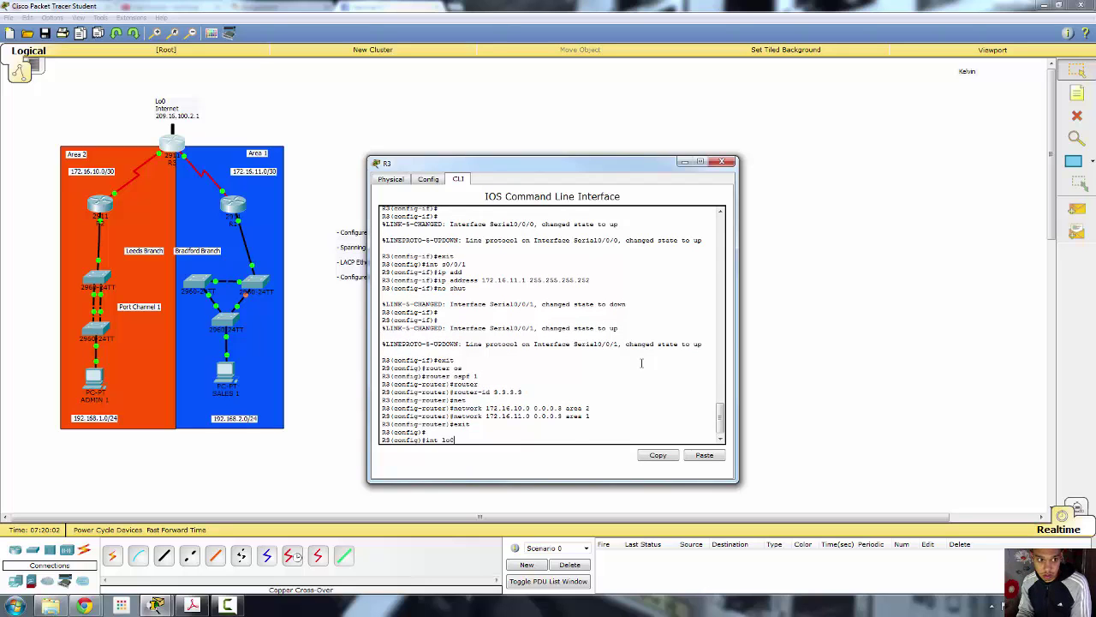
key(Return)
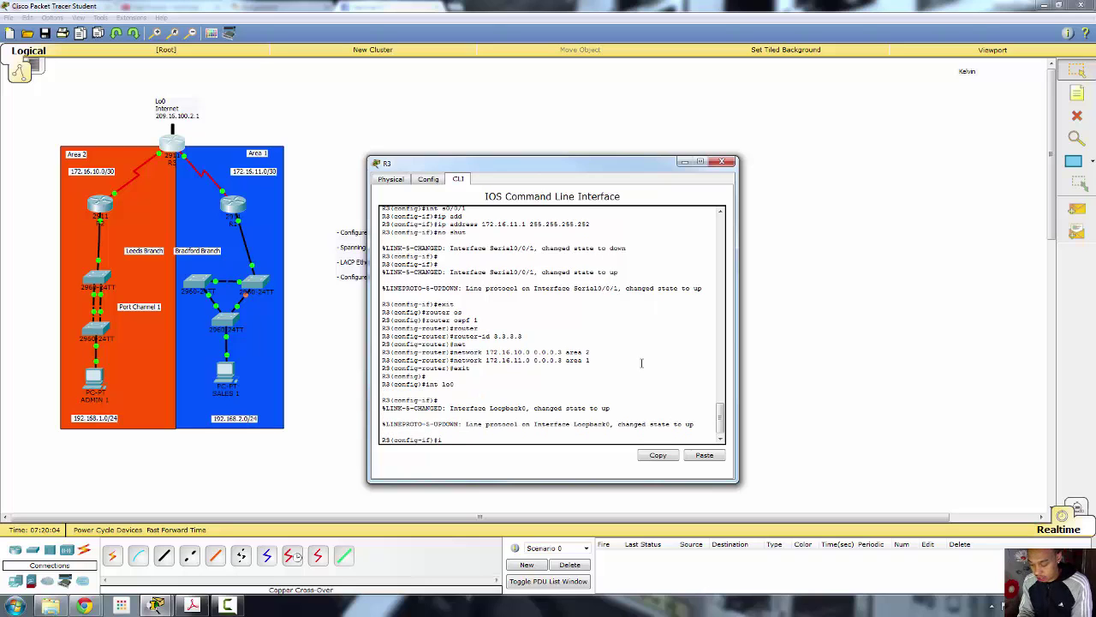
Try to assign the address 209.16.100.2.1 with mask 255.255.255.255 to R3's loopback interface
text(ip add)
key(Tab)
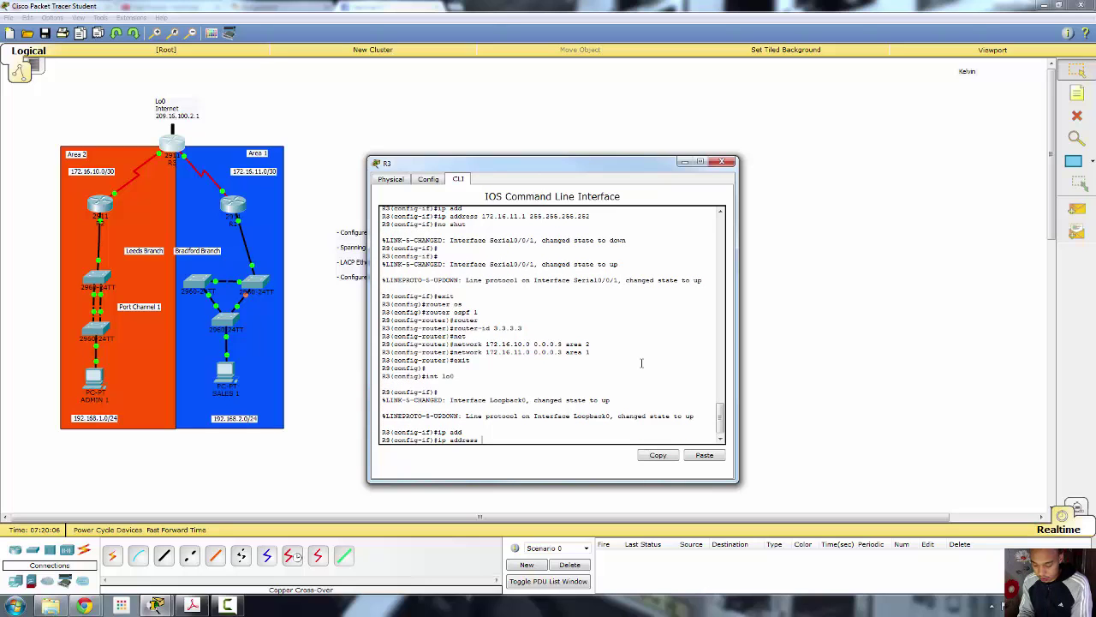
text(209.)
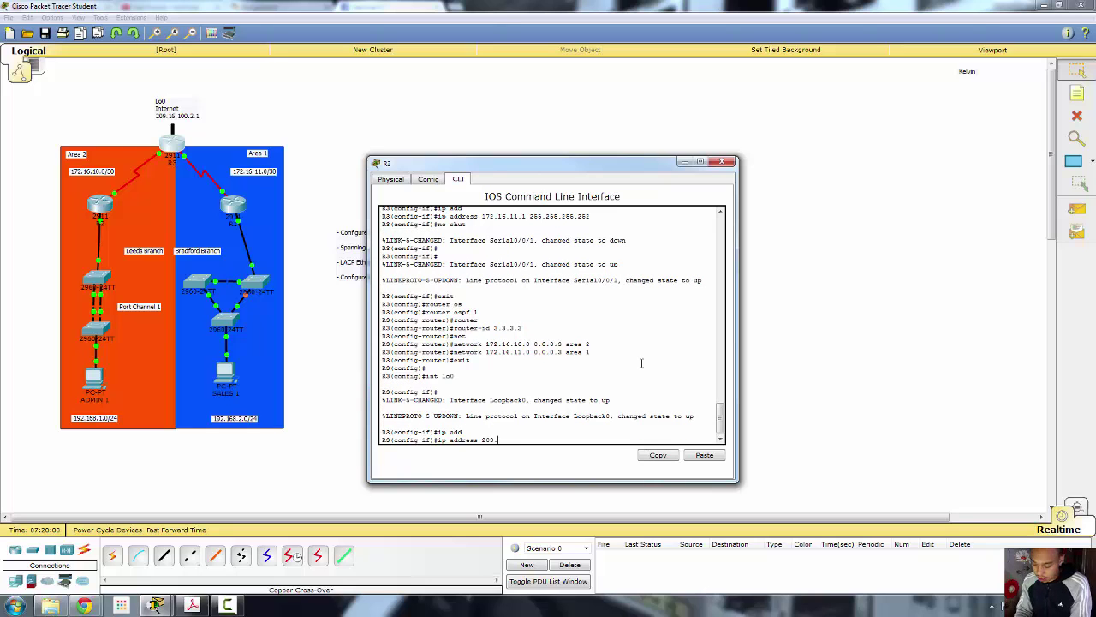
text(16.100)
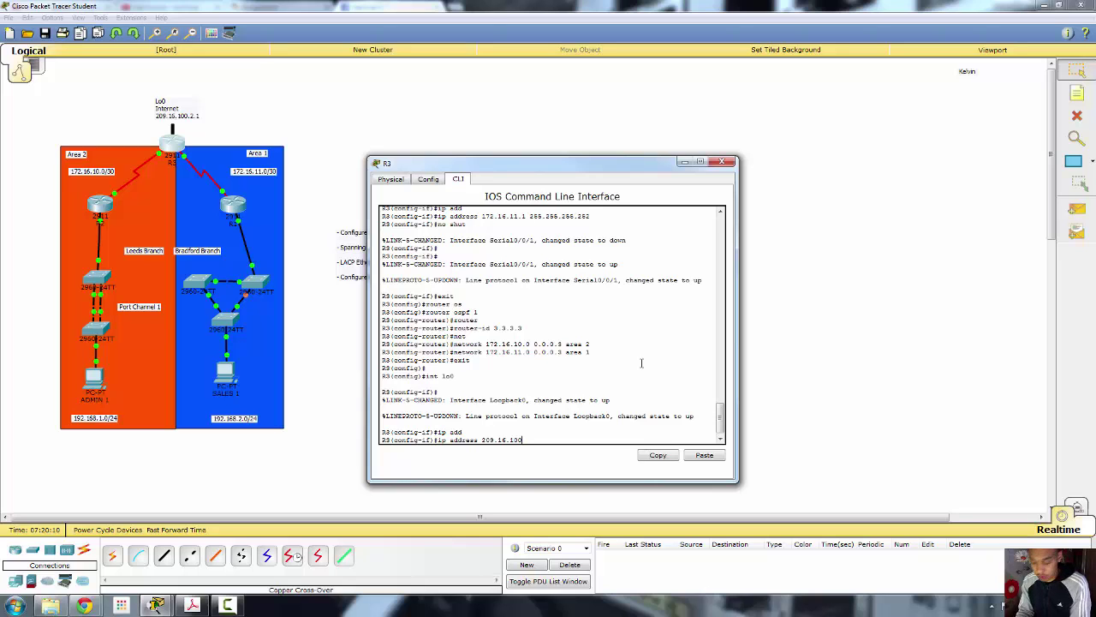
text(.2.)
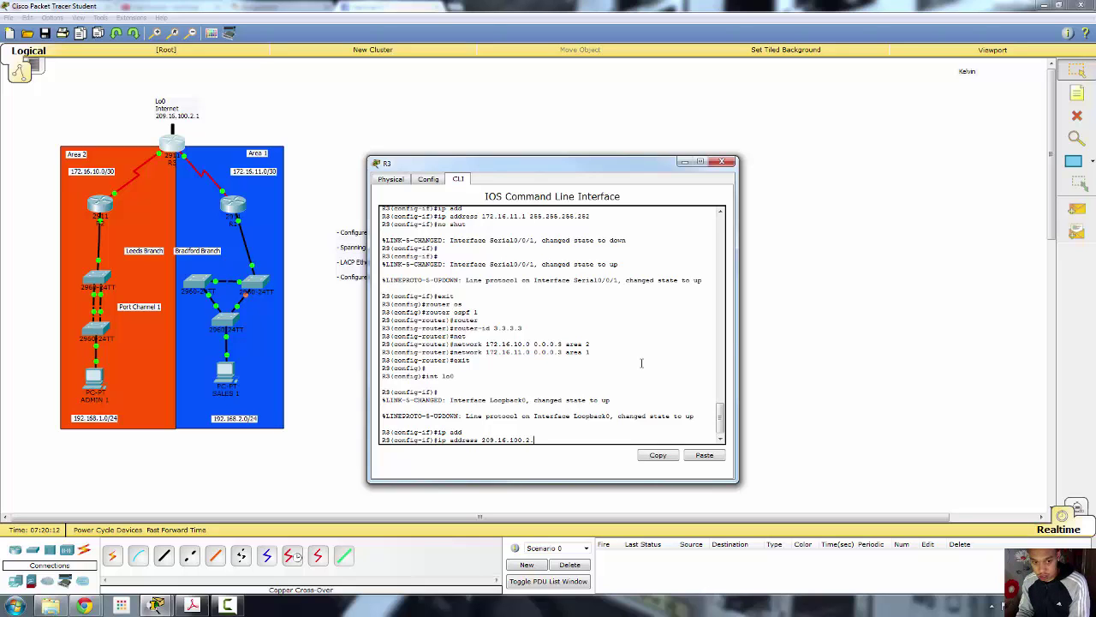
text(211 25)
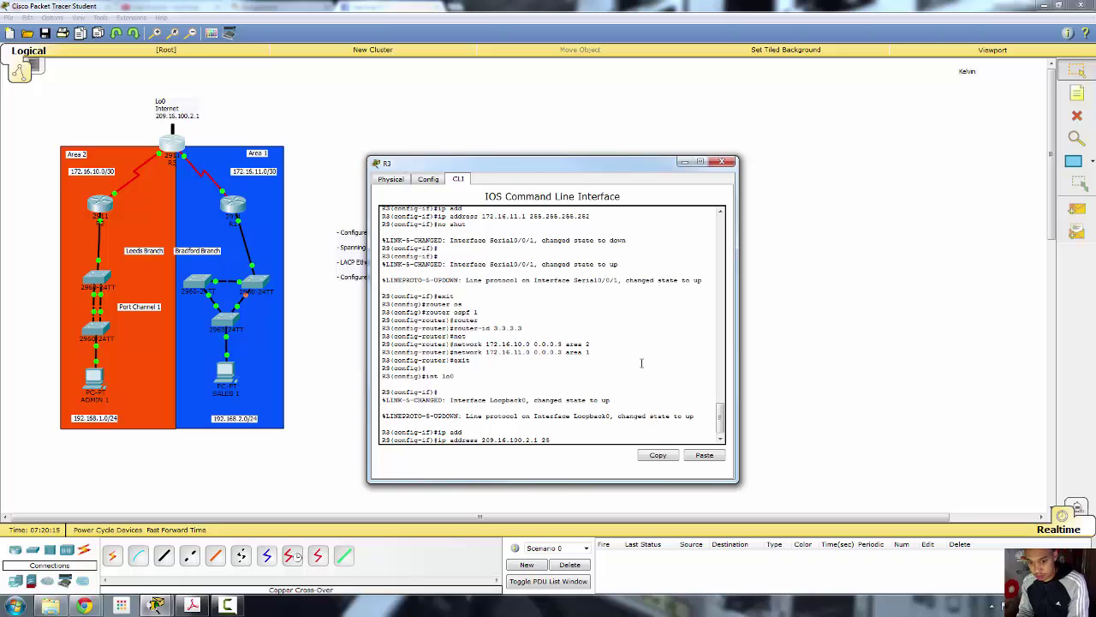
text(5.255.255.255)
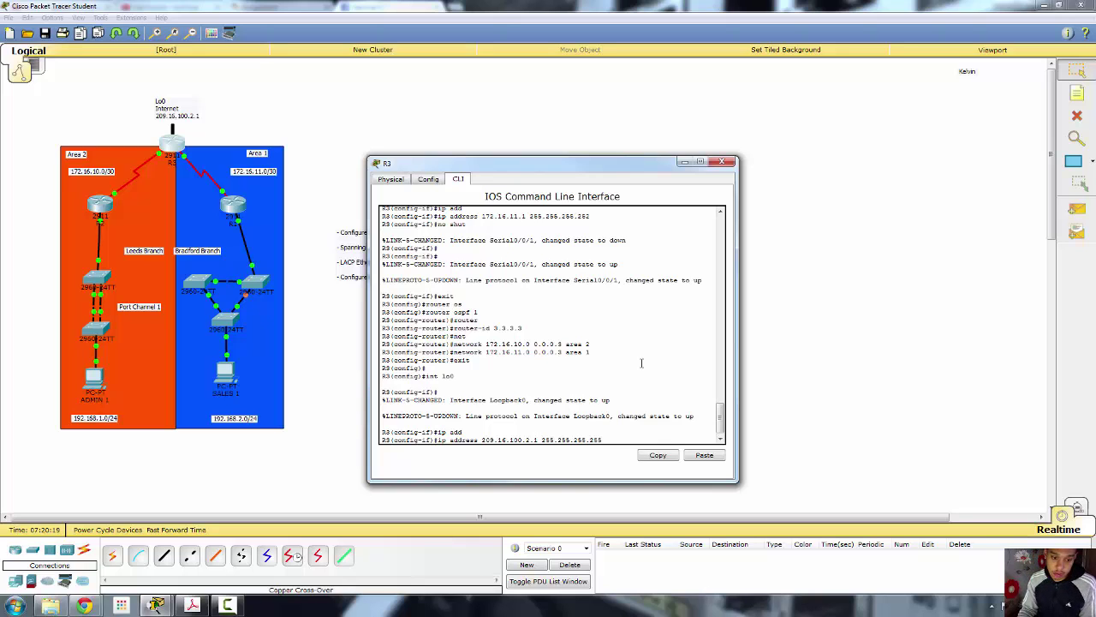
key(Return)
Try again to assign 209.16.100.2.1 with mask 255.255.255.255 to R3's loopback interface by re-entering the address and mask
key(Up)
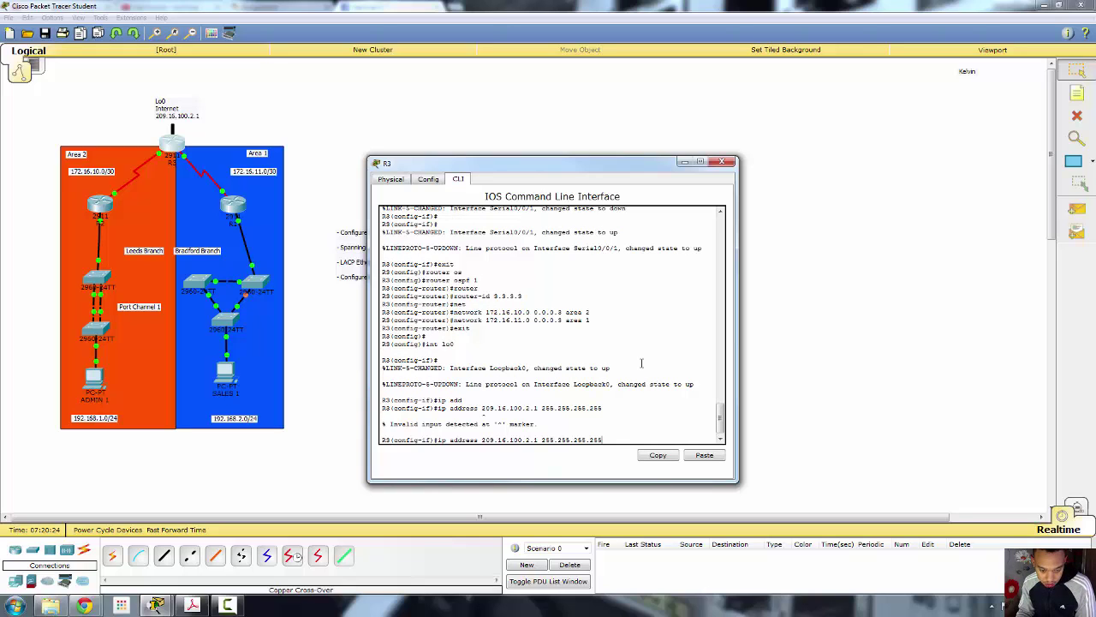
key(BackSpace)
key(BackSpace)
key(BackSpace)
key(BackSpace)
key(BackSpace)
key(BackSpace)
key(BackSpace)
key(BackSpace)
key(BackSpace)
key(BackSpace)
key(BackSpace)
key(BackSpace)
key(BackSpace)
key(BackSpace)
key(BackSpace)
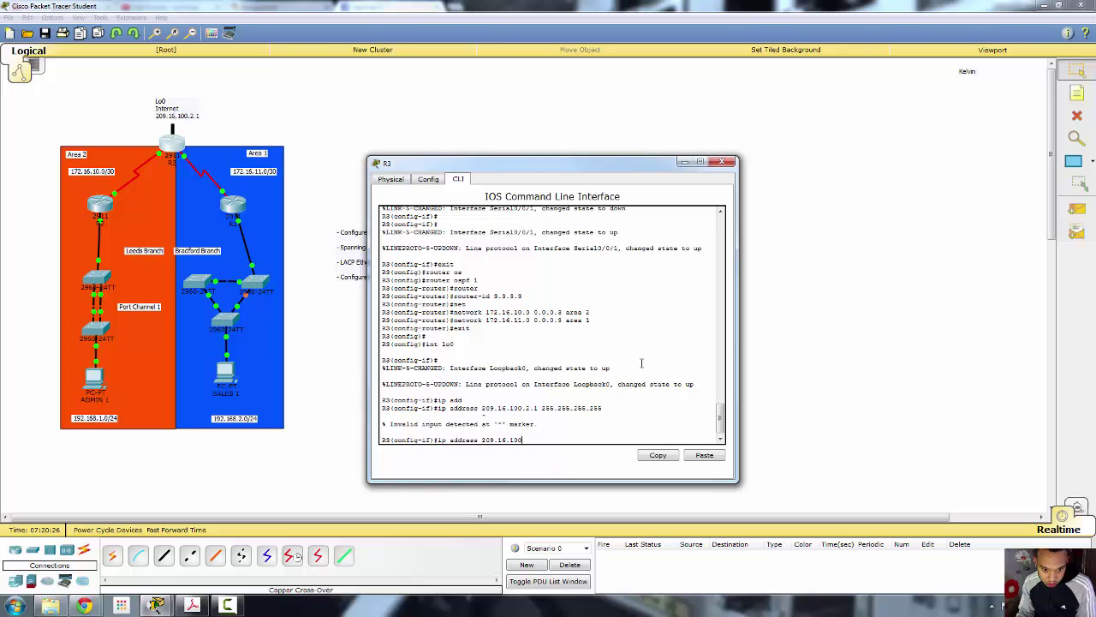
key(BackSpace)
key(BackSpace)
key(BackSpace)
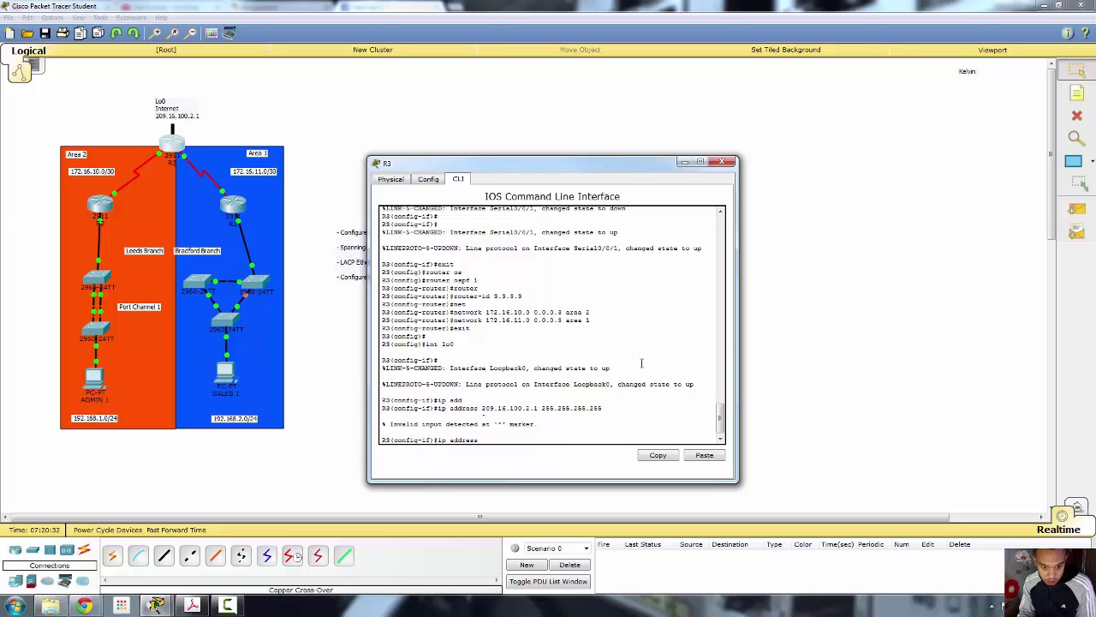
text(s 20)
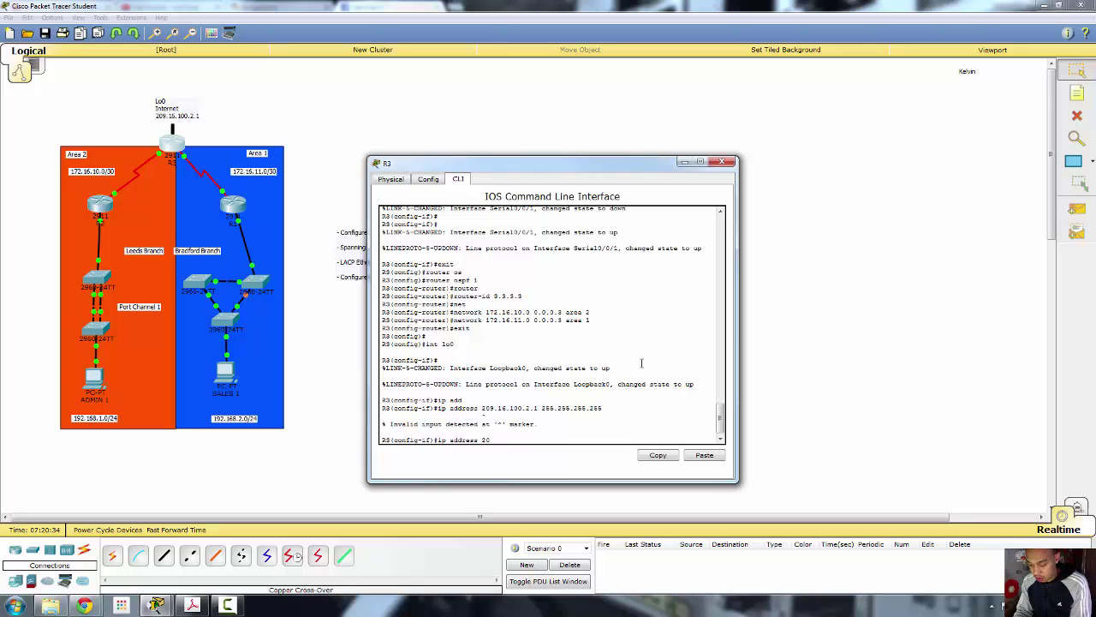
text(9.)
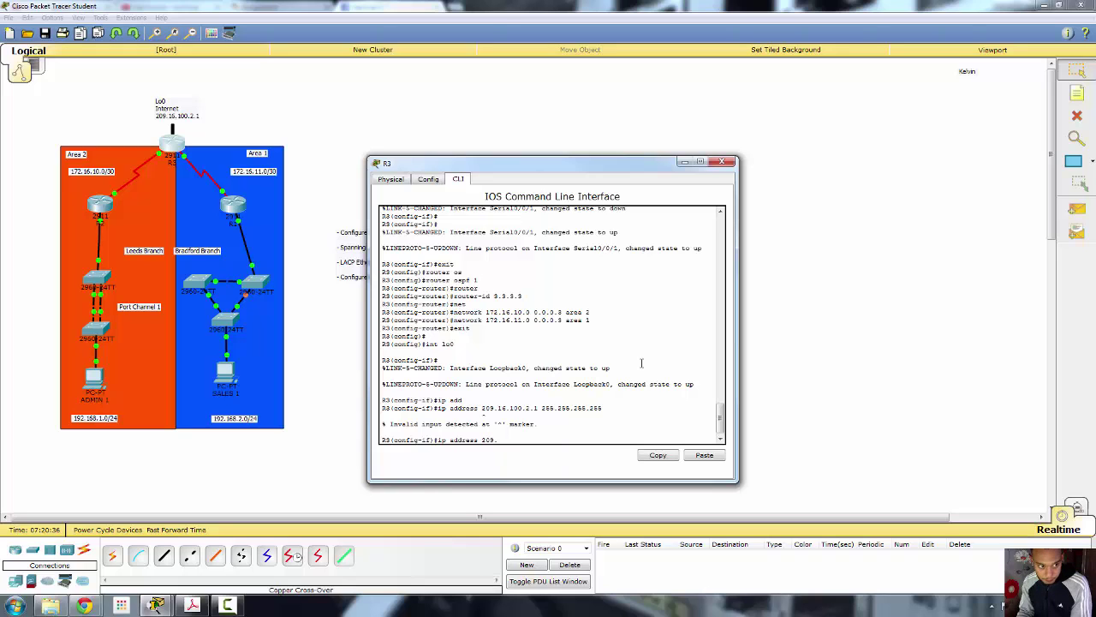
text(16.100.2.1)
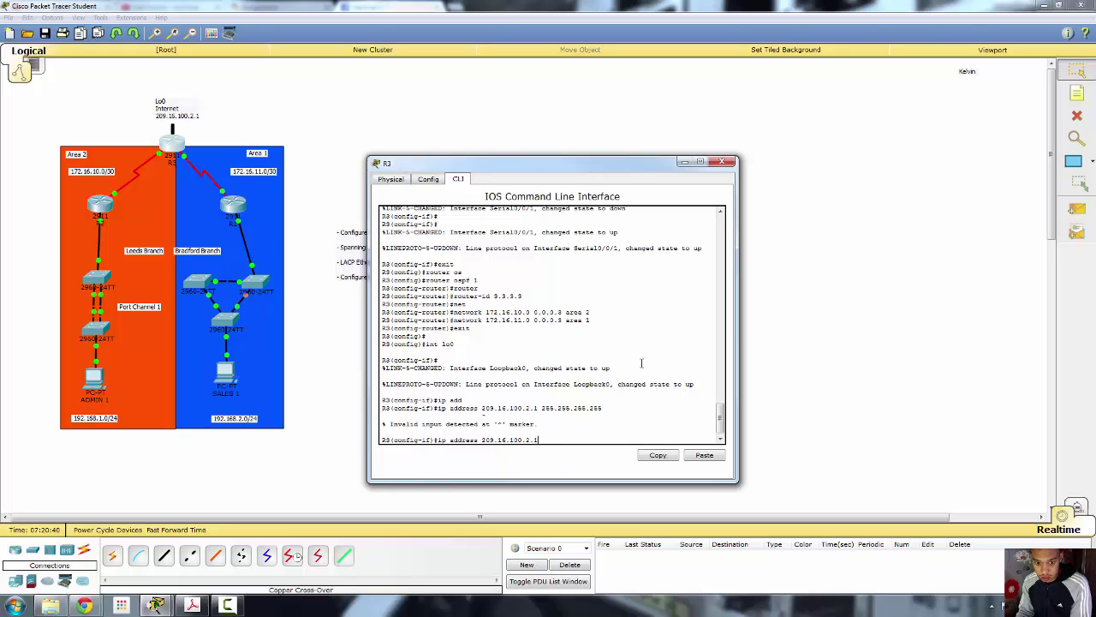
text( 255.255.255.255)
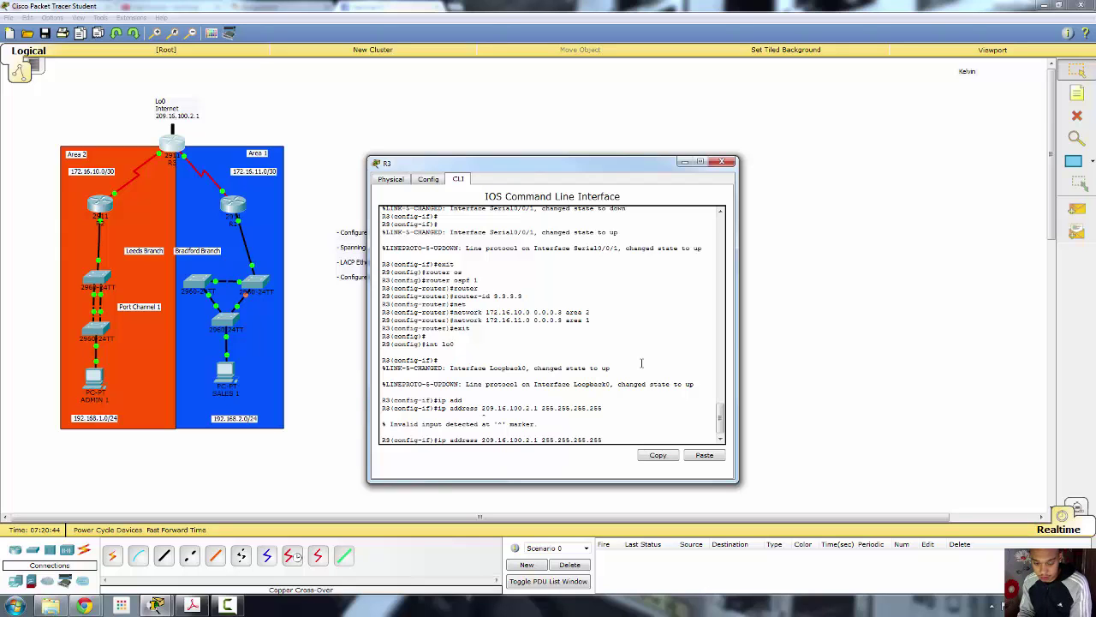
key(Return)
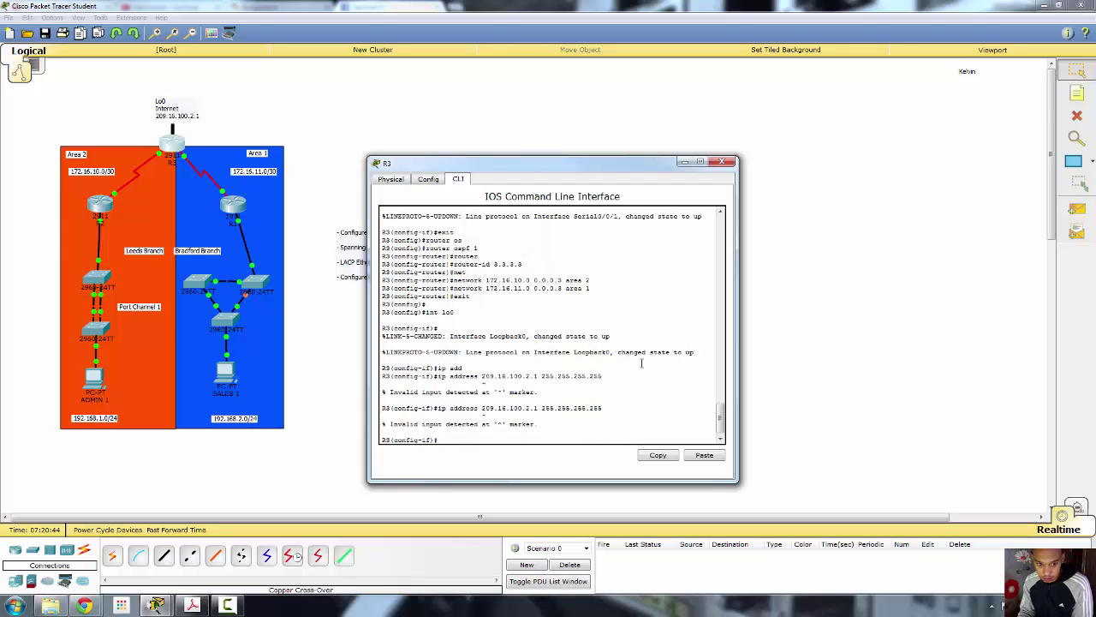
Check the help for the ip address command on R3's loopback, and try the address 208.16.100.2.1 without a mask
key(Up)
key(Down)
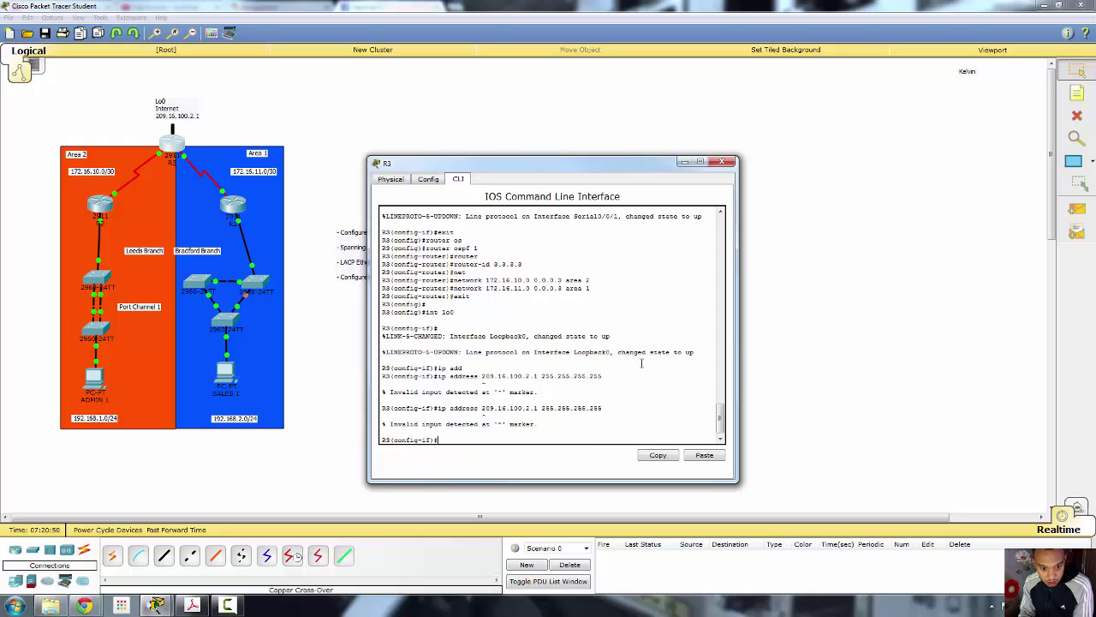
text(i)
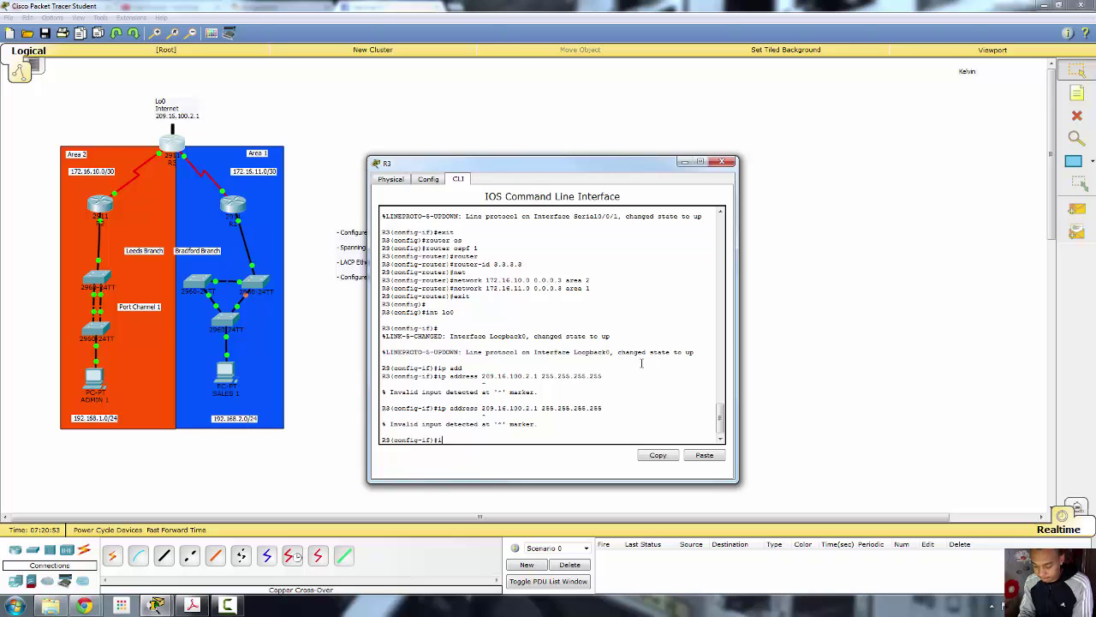
text(p ad)
key(Tab)
text(?)
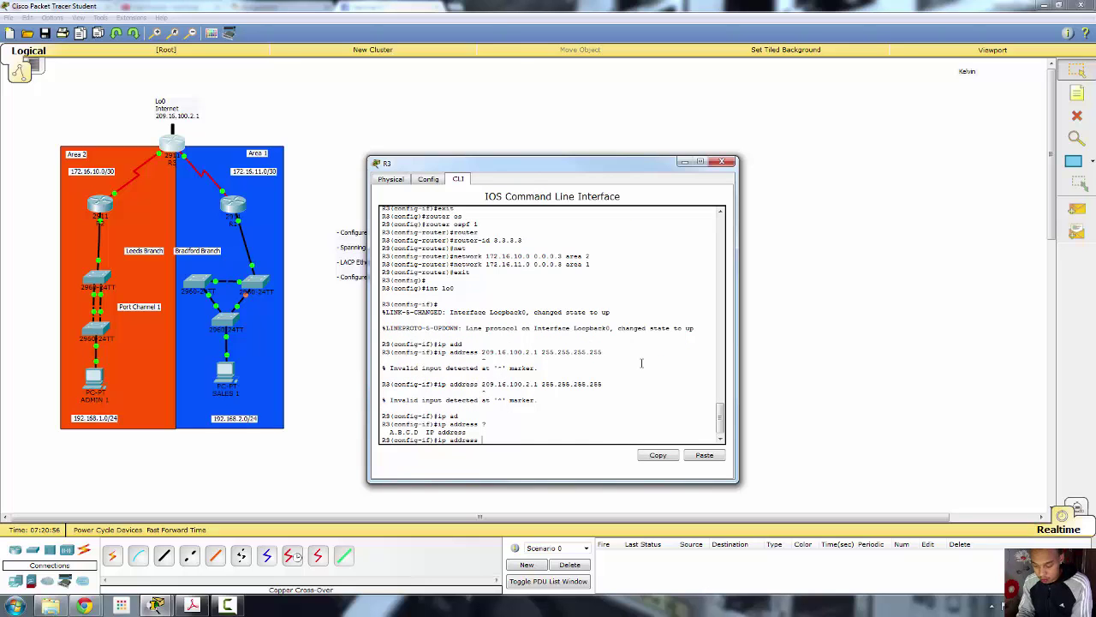
text(209)
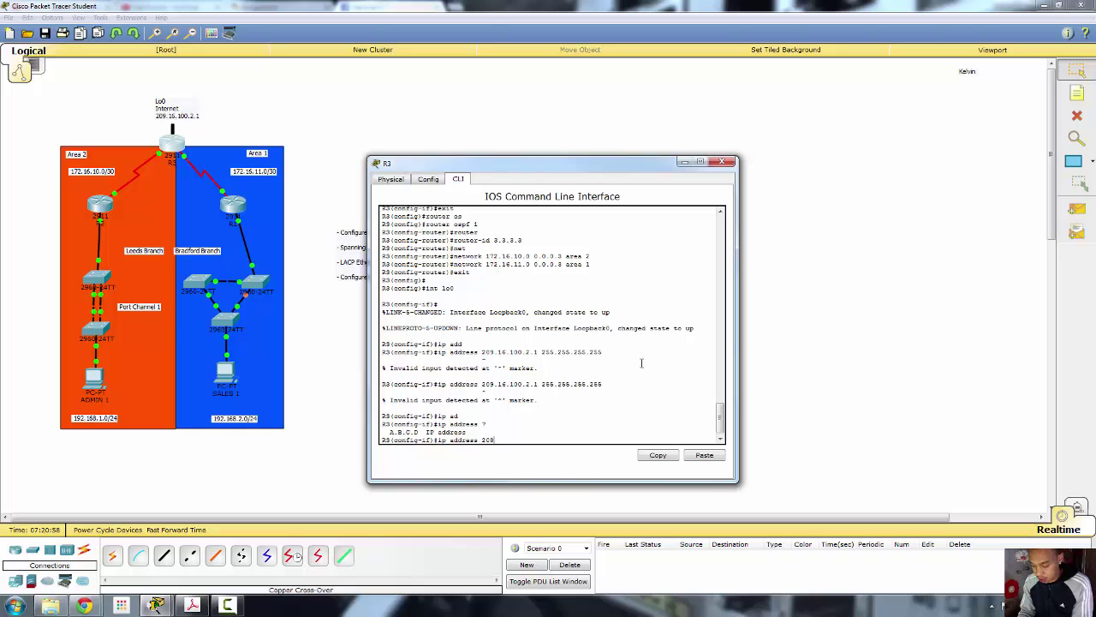
text(8.16.10)
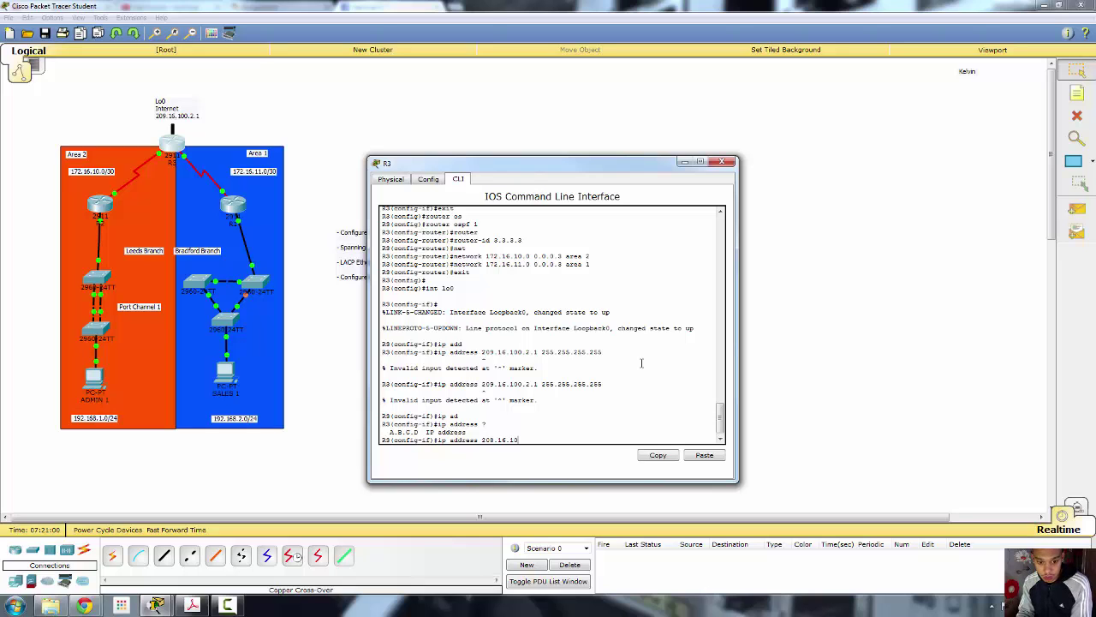
text(0.2.1)
key(Return)
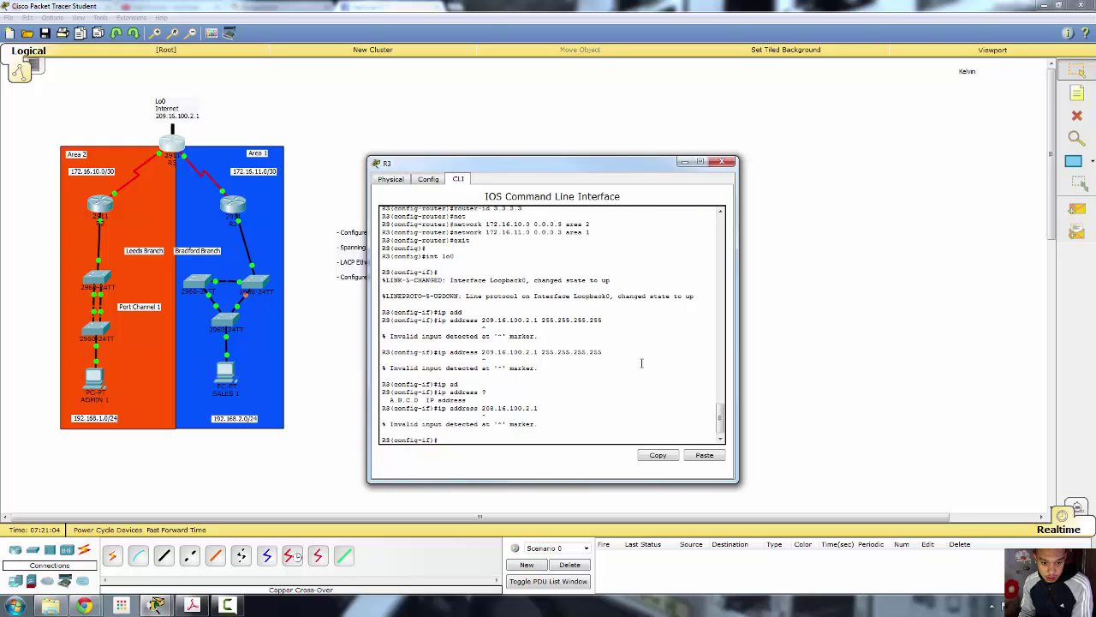
Check the ip address syntax again and assign 10.10.10.10 with mask 255.255.255.252 to R3's loopback interface
key(Up)
key(BackSpace)
key(BackSpace)
key(BackSpace)
key(BackSpace)
key(BackSpace)
key(BackSpace)
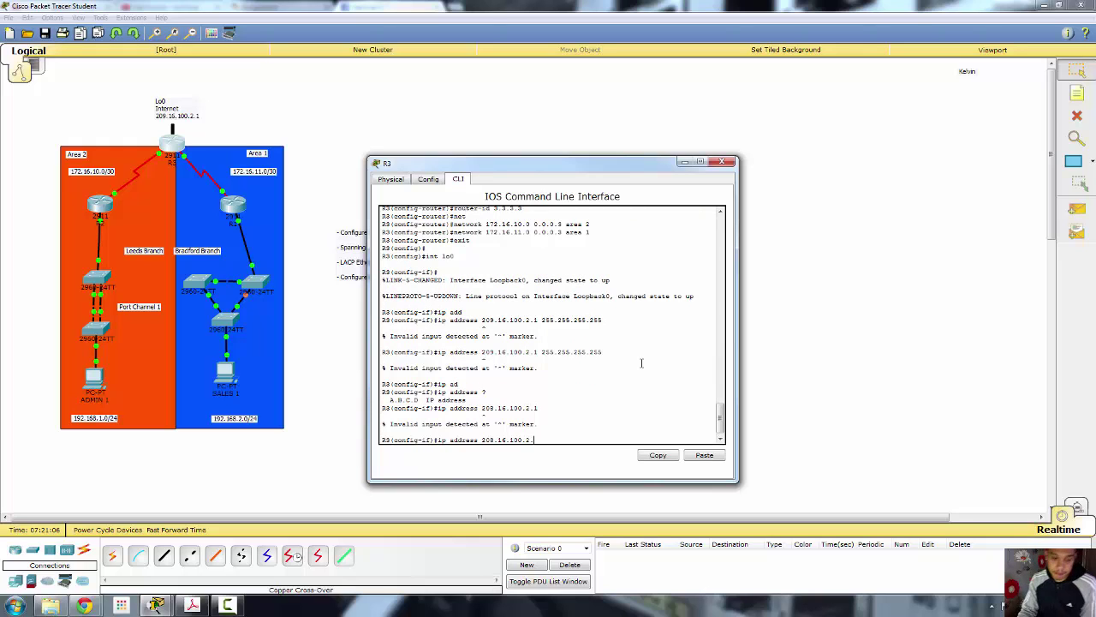
key(BackSpace)
key(BackSpace)
key(BackSpace)
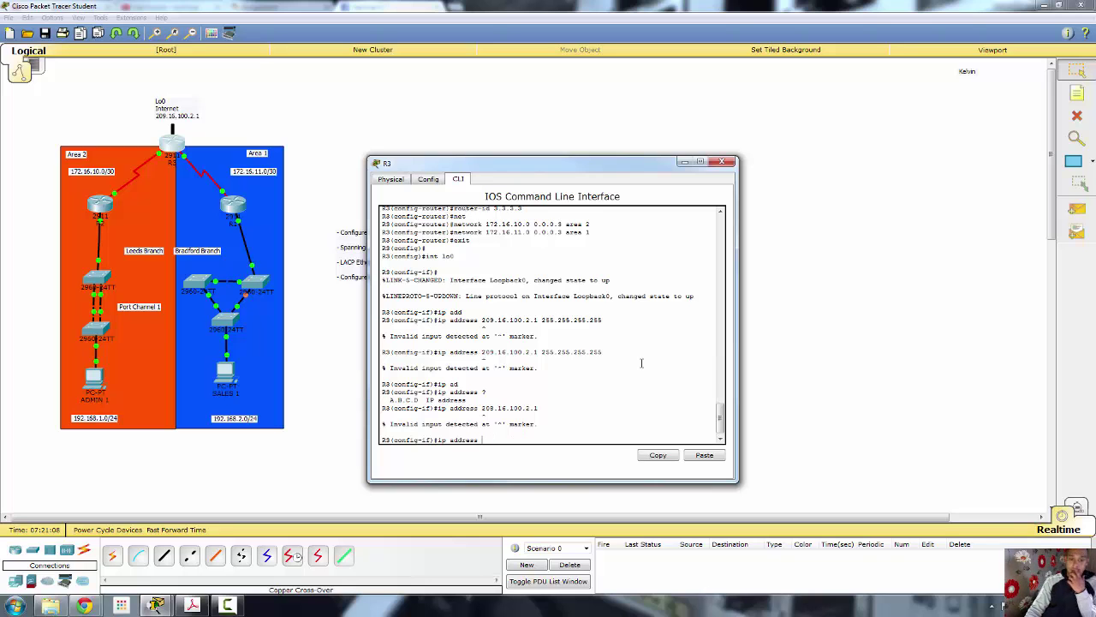
text(?)
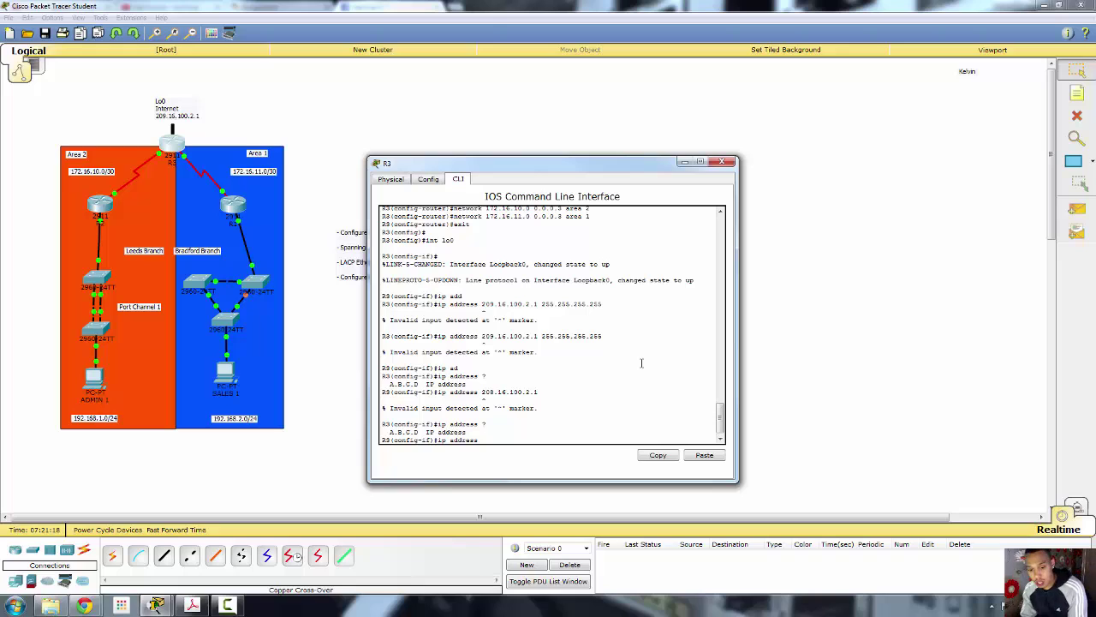
text(10.10.)
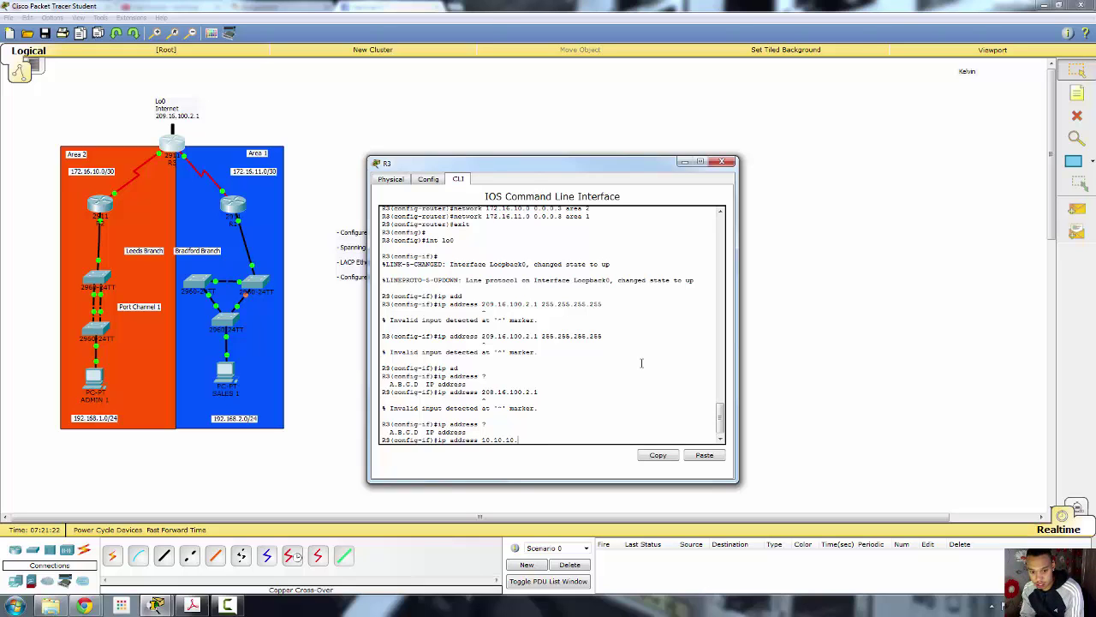
text(10 2)
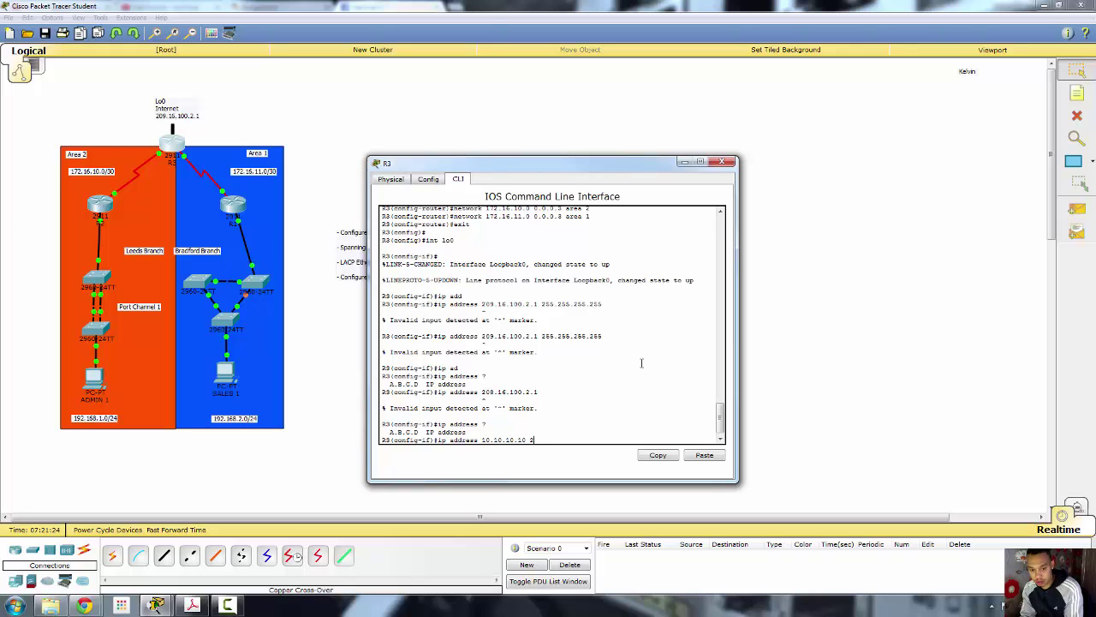
text(55.255.255.255)
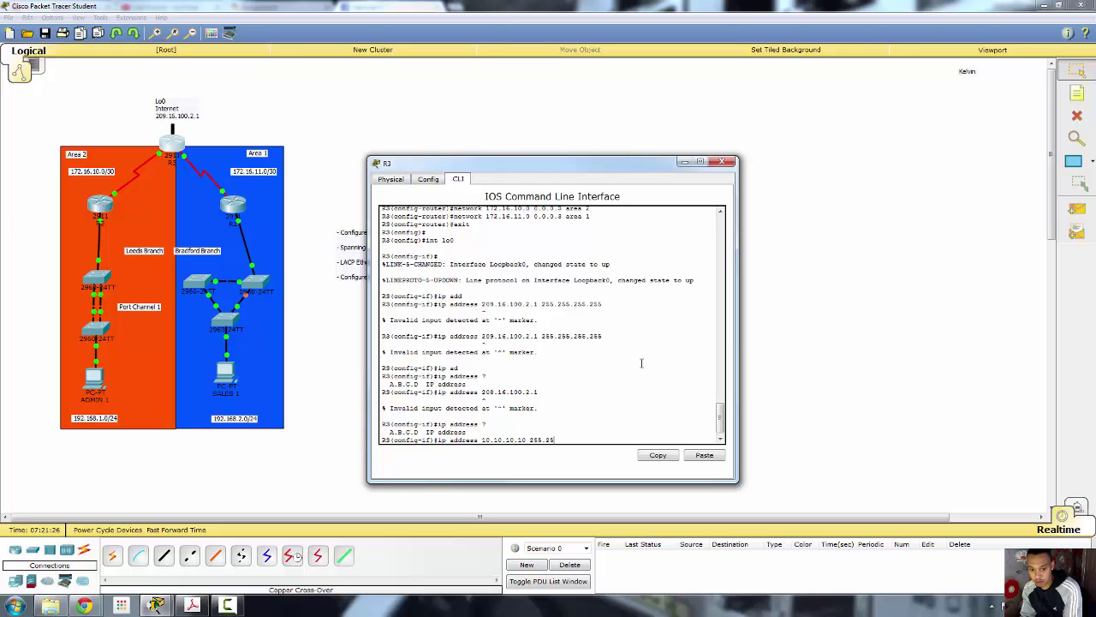
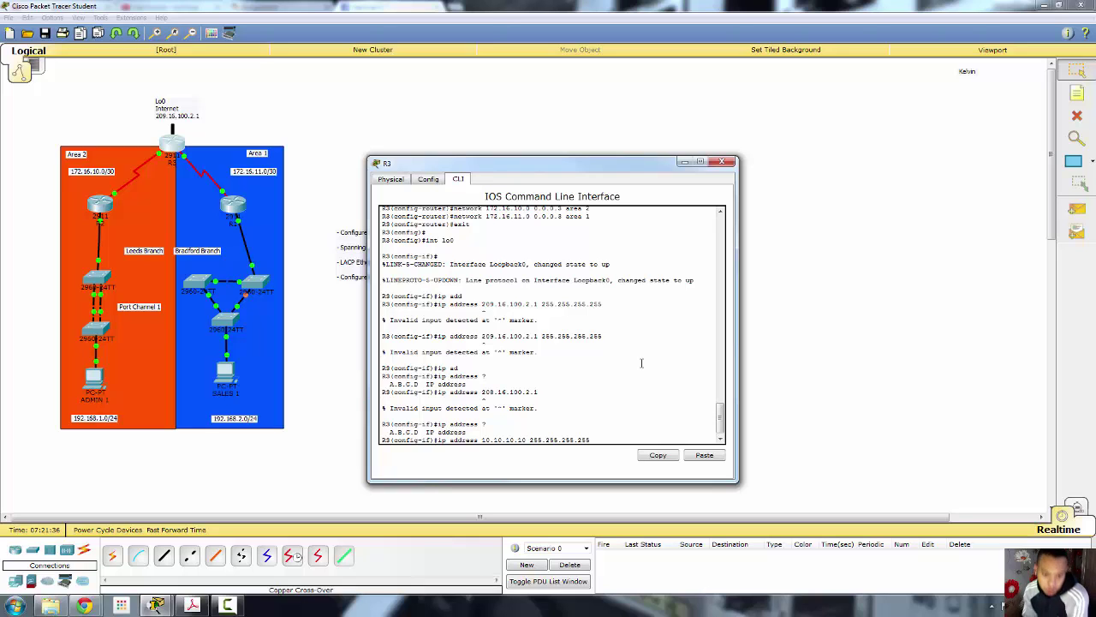
key(BackSpace)
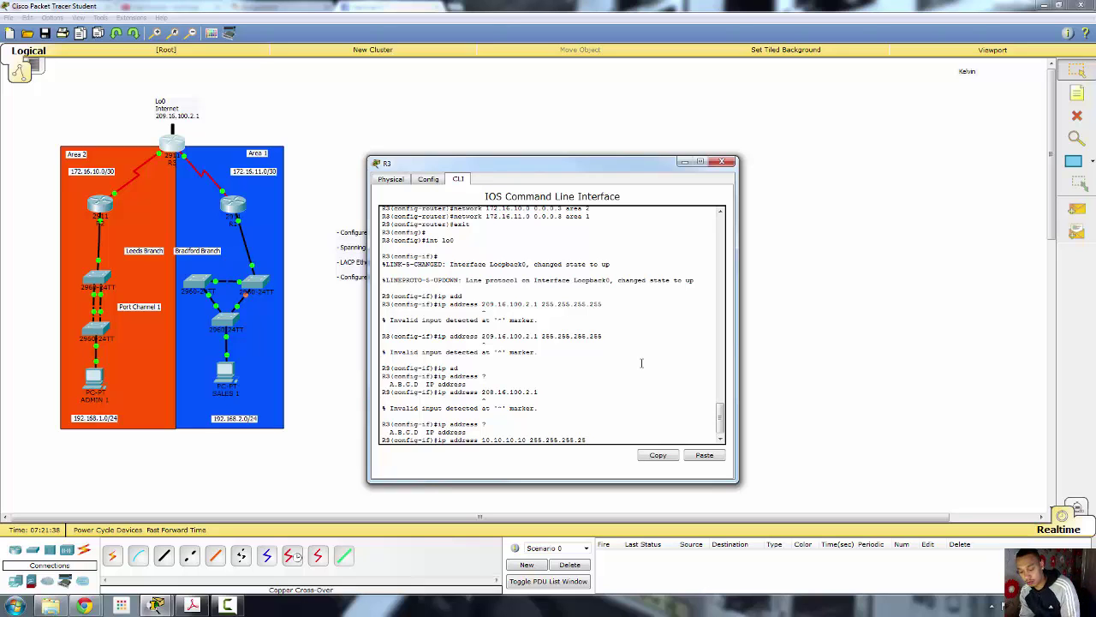
key(Return)
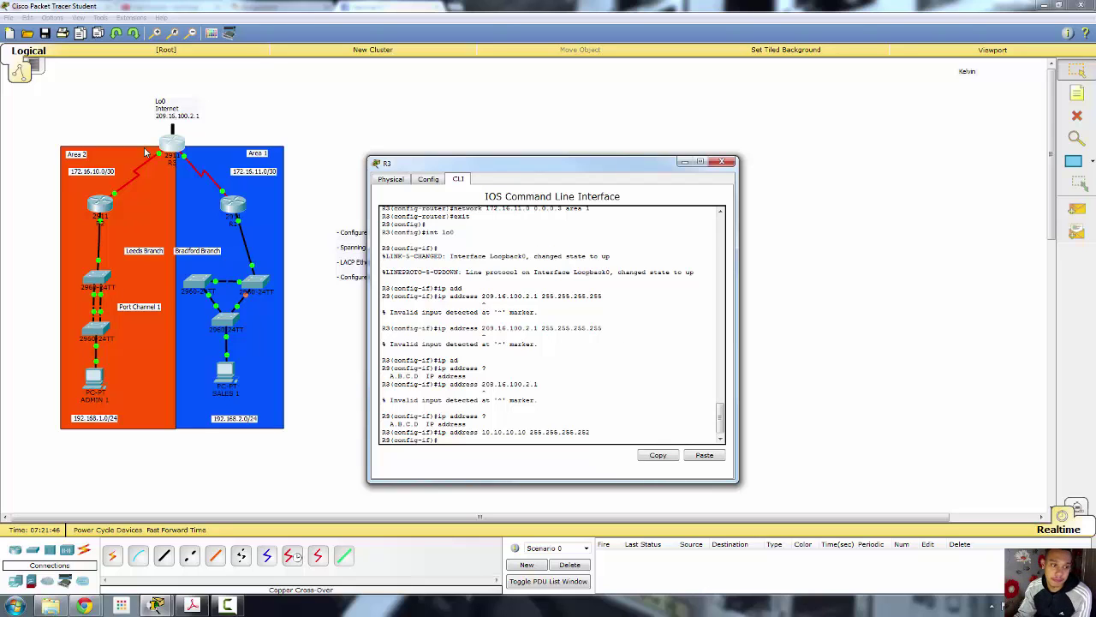
Change the address in the Lo0 Internet note above R3 to 10.10.10.10/30
click(175, 122)
click(198, 120)
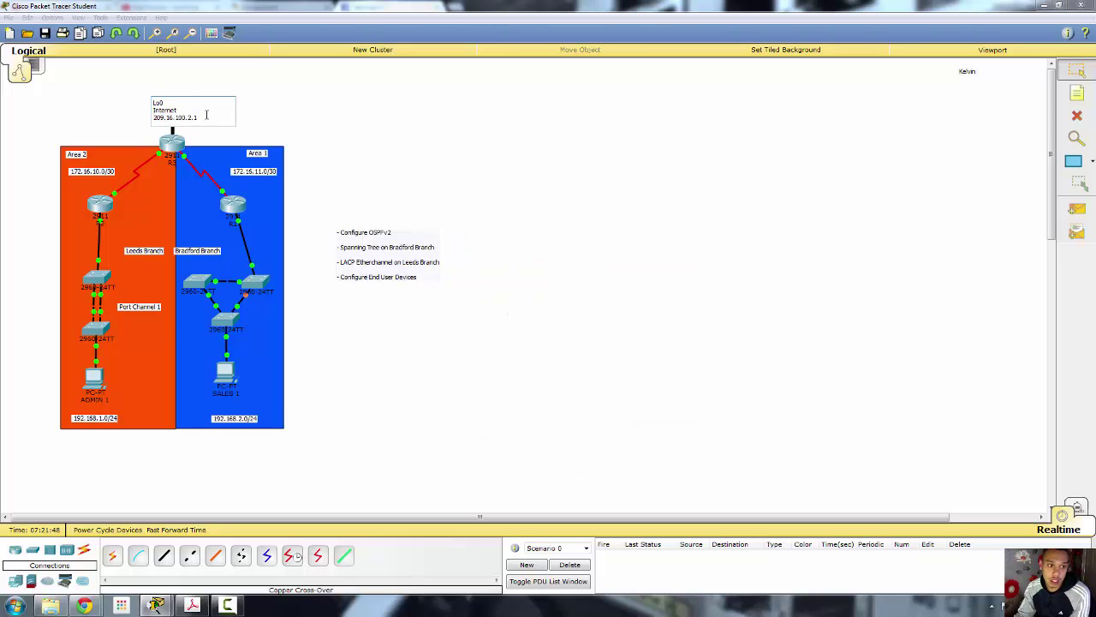
key(BackSpace)
key(BackSpace)
key(BackSpace)
key(BackSpace)
key(BackSpace)
key(BackSpace)
key(BackSpace)
key(BackSpace)
key(BackSpace)
key(BackSpace)
key(BackSpace)
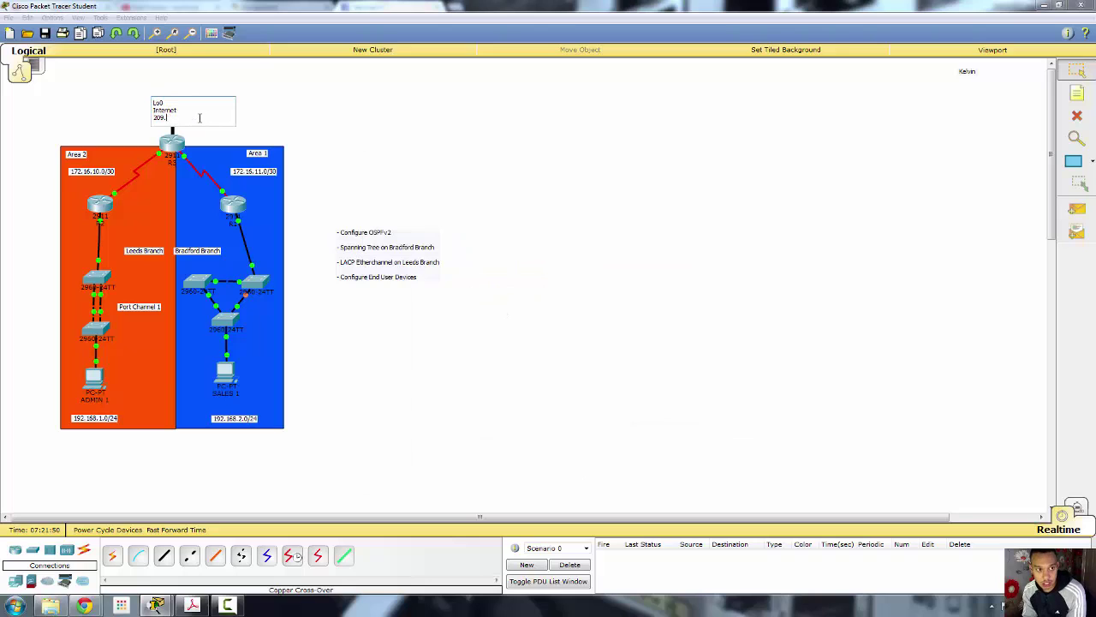
text(10.0)
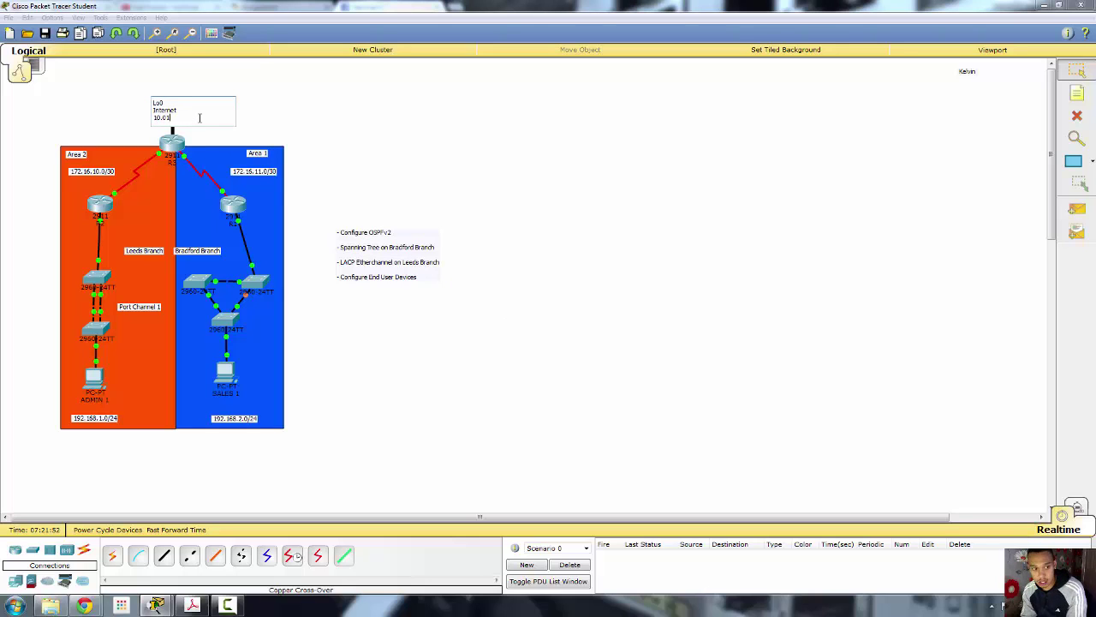
text(0.)
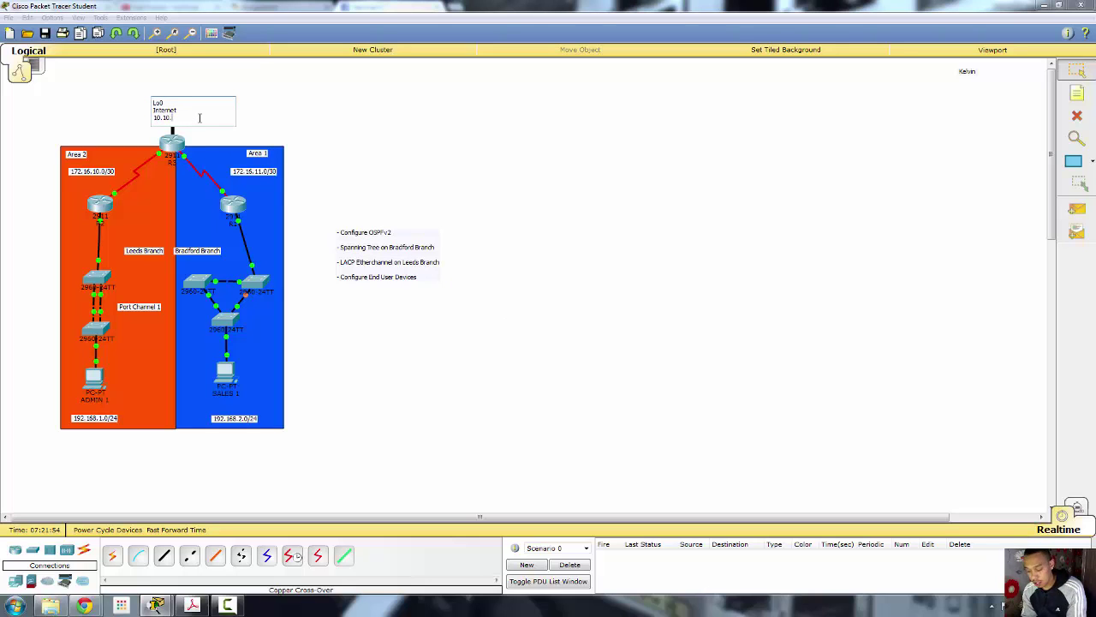
text(10.10)
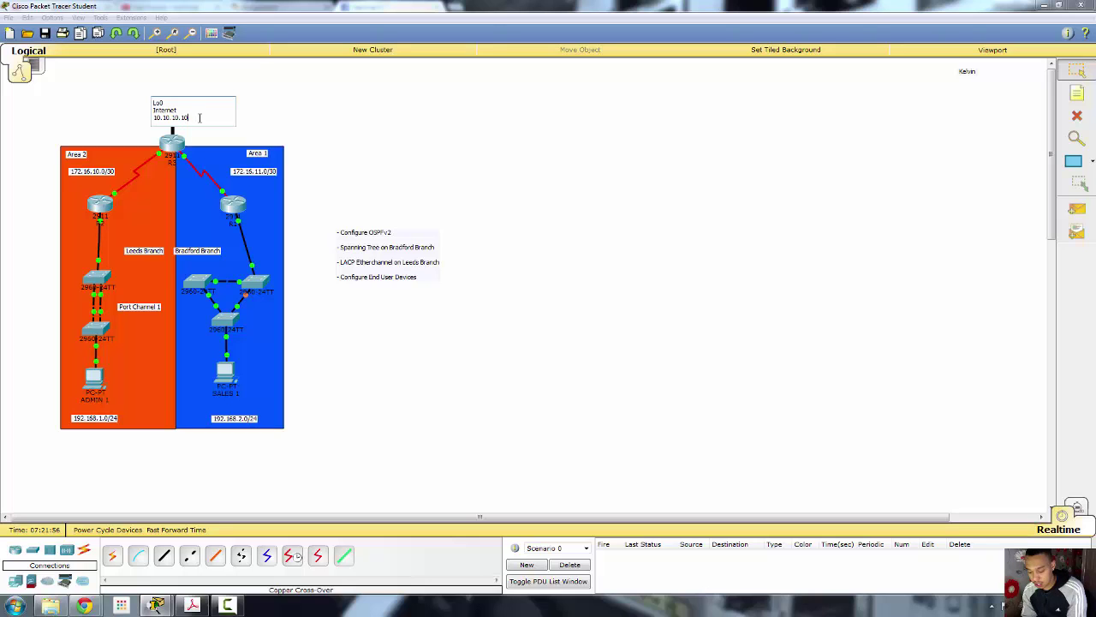
text(/30)
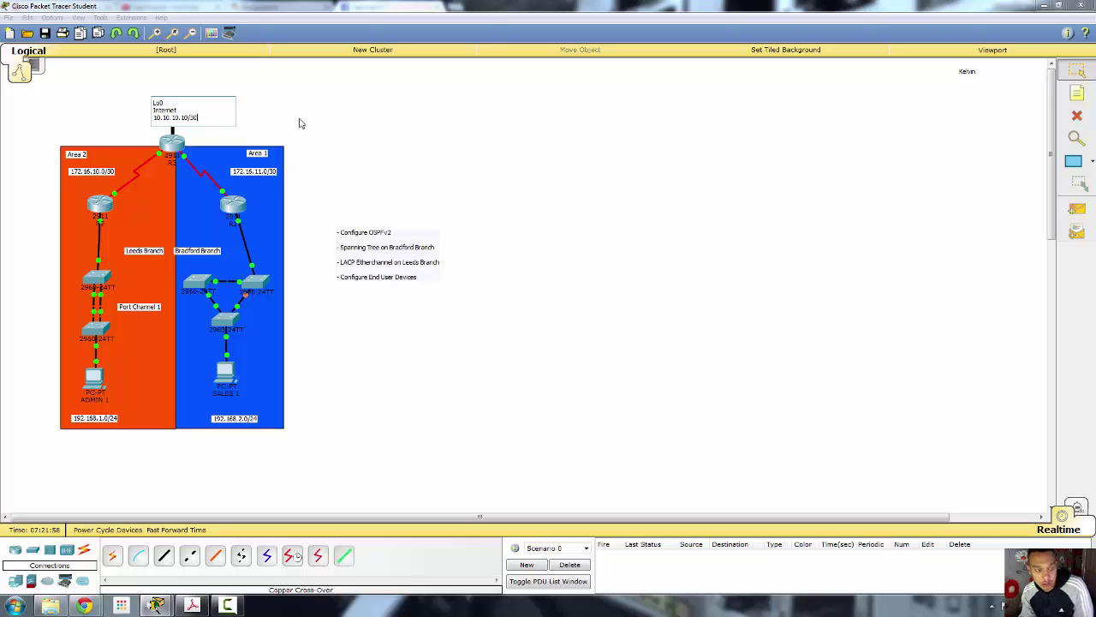
click(402, 117)
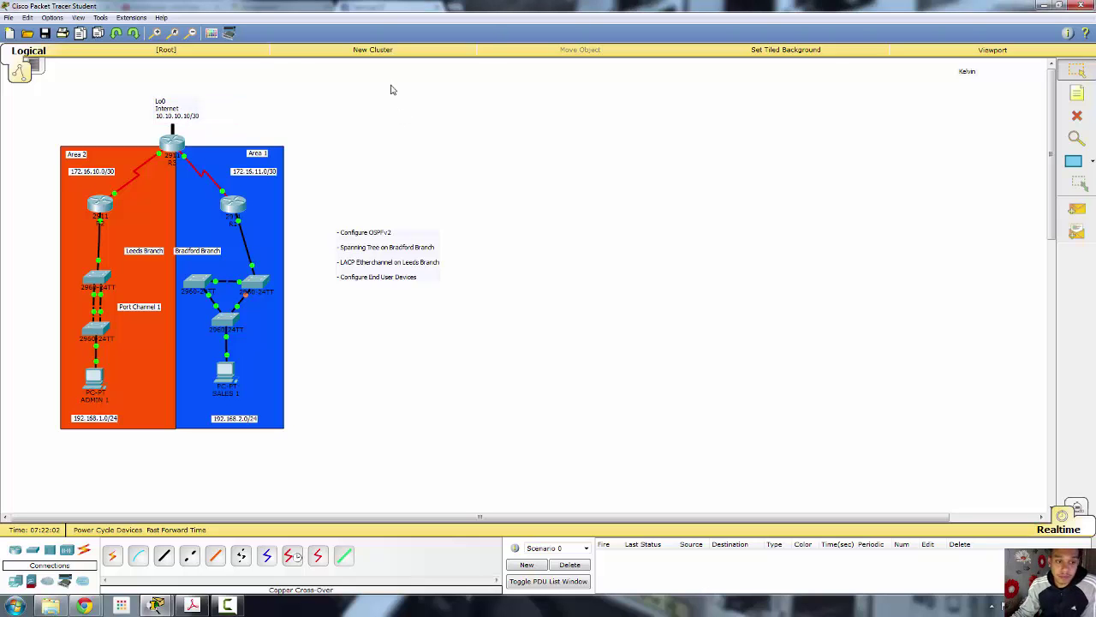
Enable R3's loopback interface with no shut and exit to global configuration mode
click(176, 144)
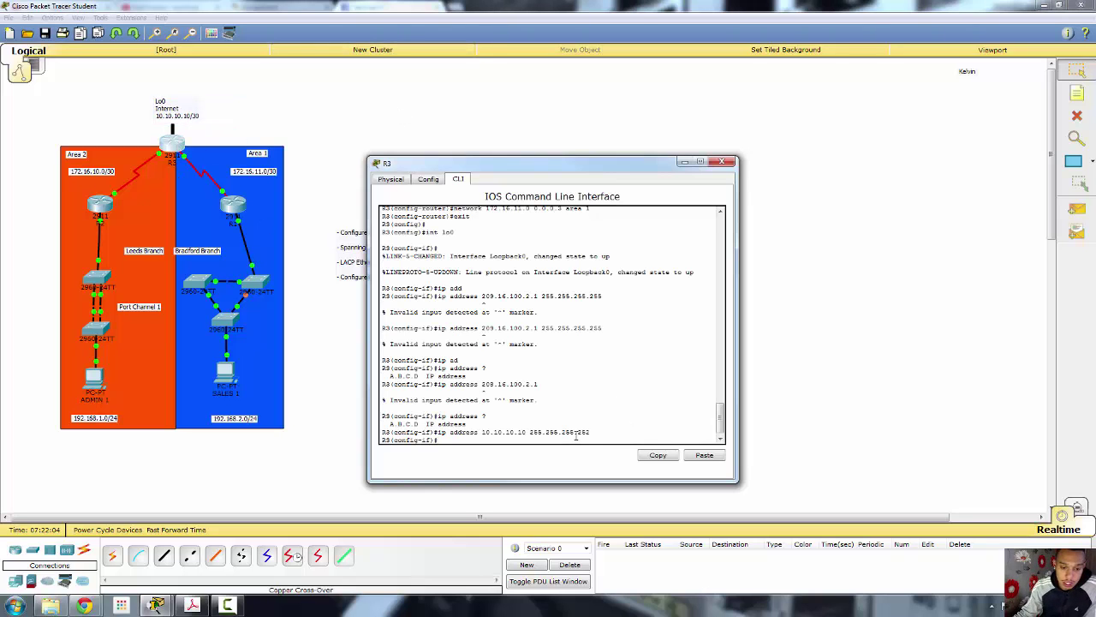
text(n)
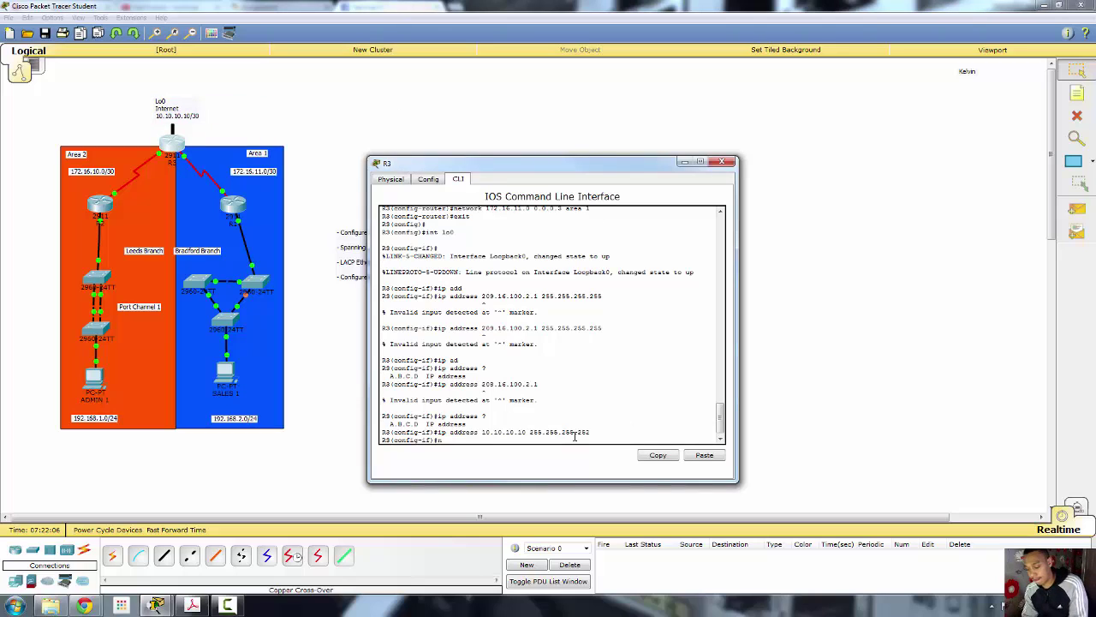
text(o shut)
key(Return)
key(Return)
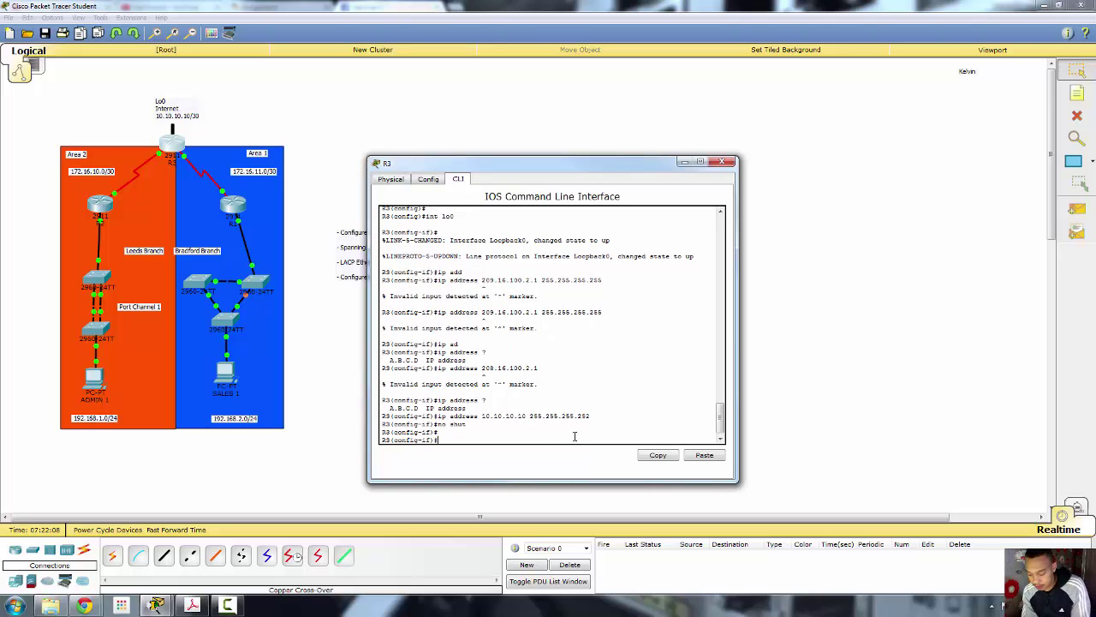
text(exit)
key(Return)
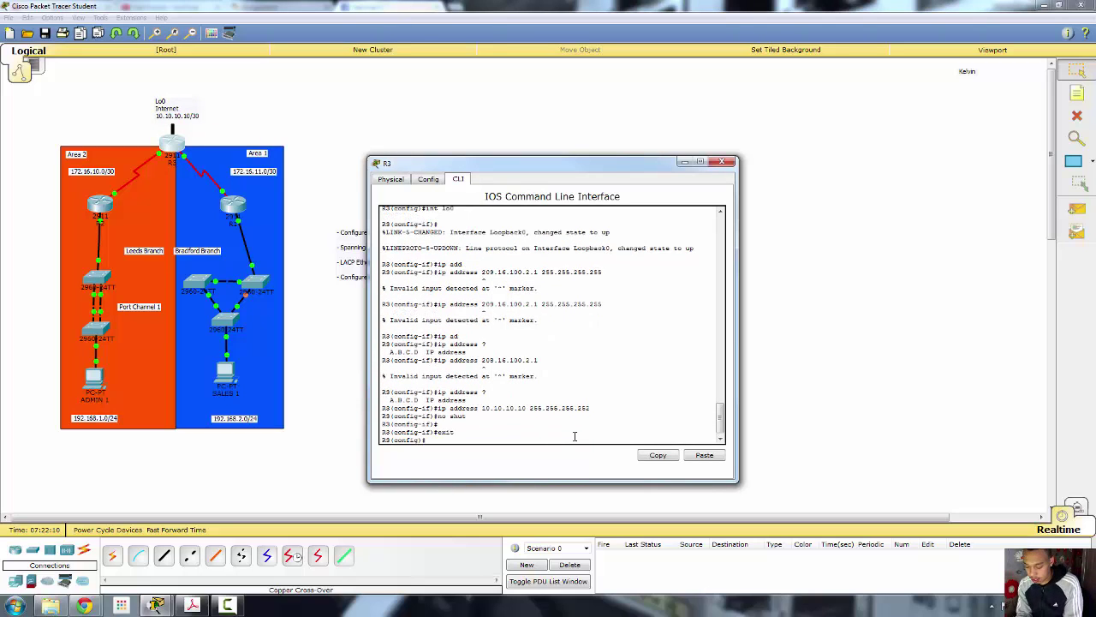
Make lo0 a passive interface in R3's OSPF process 1 and exit to global configuration mode
text(router )
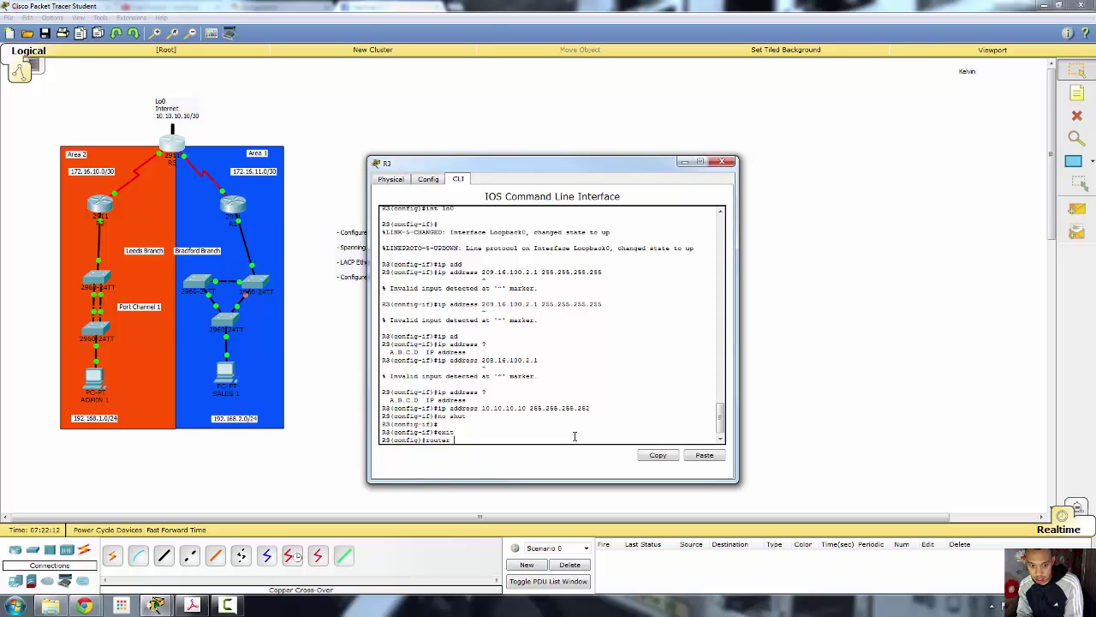
text(os)
key(Tab)
text(1)
key(Return)
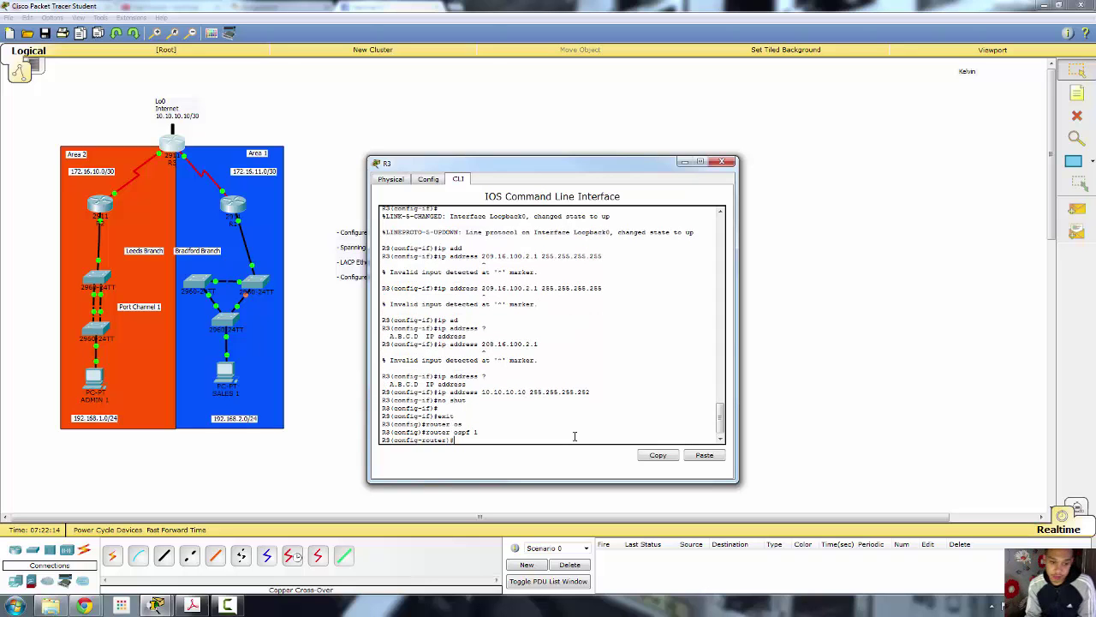
text(pass)
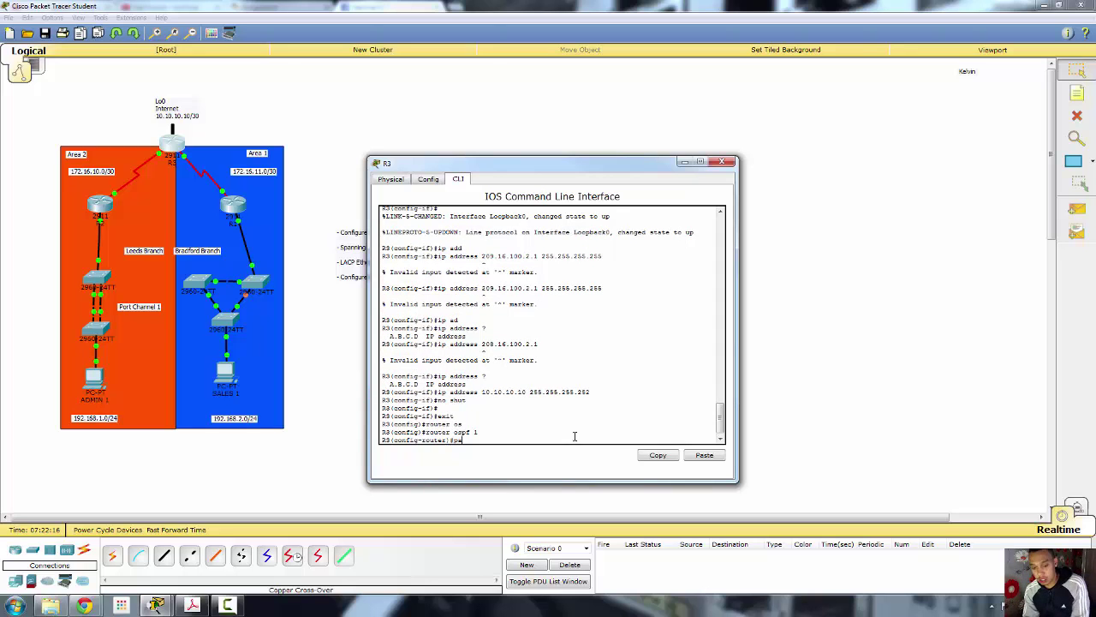
key(Tab)
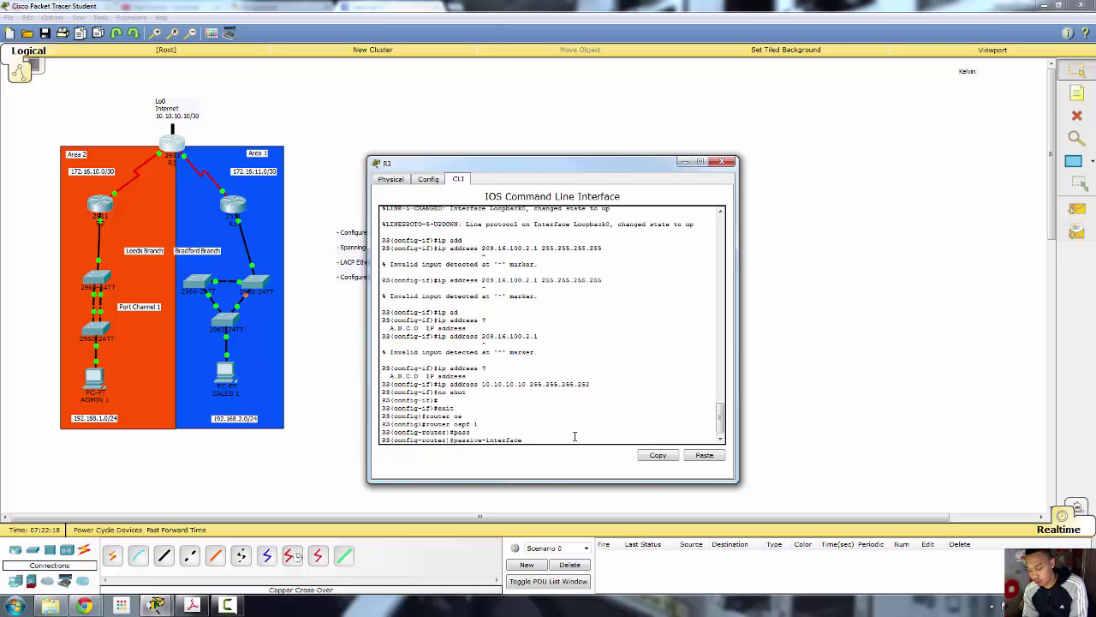
text(lo0)
key(Return)
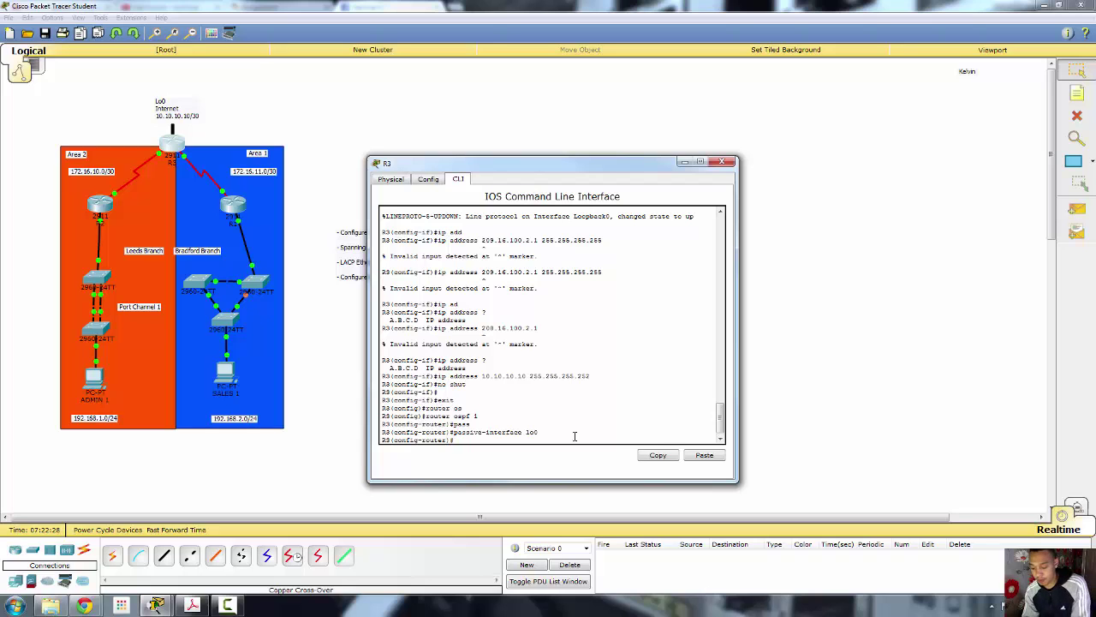
text(it)
key(Return)
key(Return)
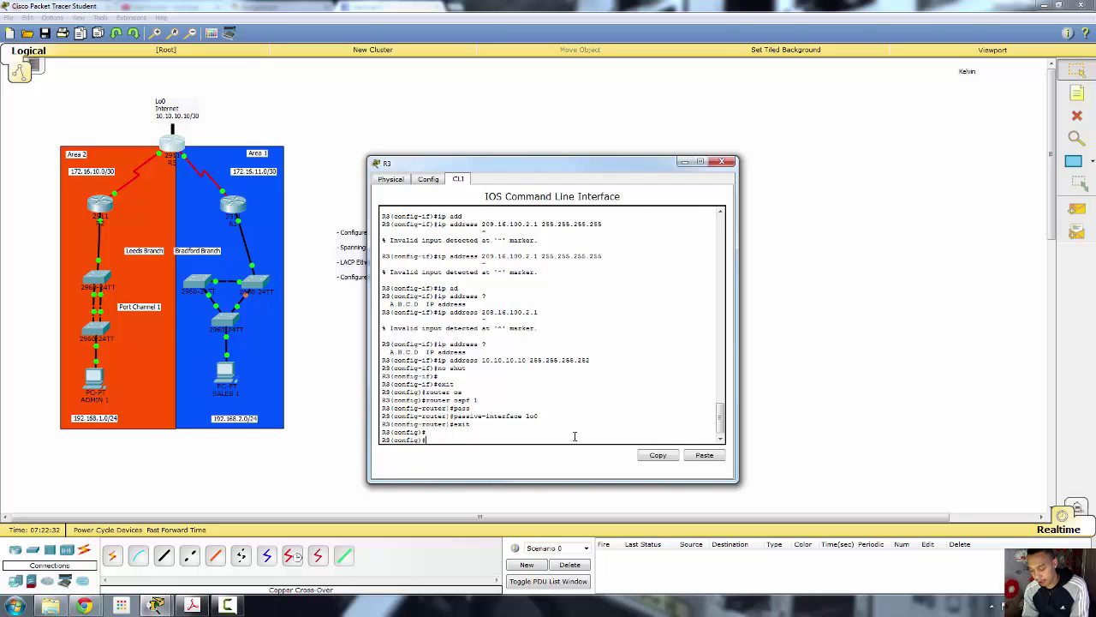
Add a static default route on R3, 0.0.0.0 0.0.0.0, exiting through lo0
text(ip route)
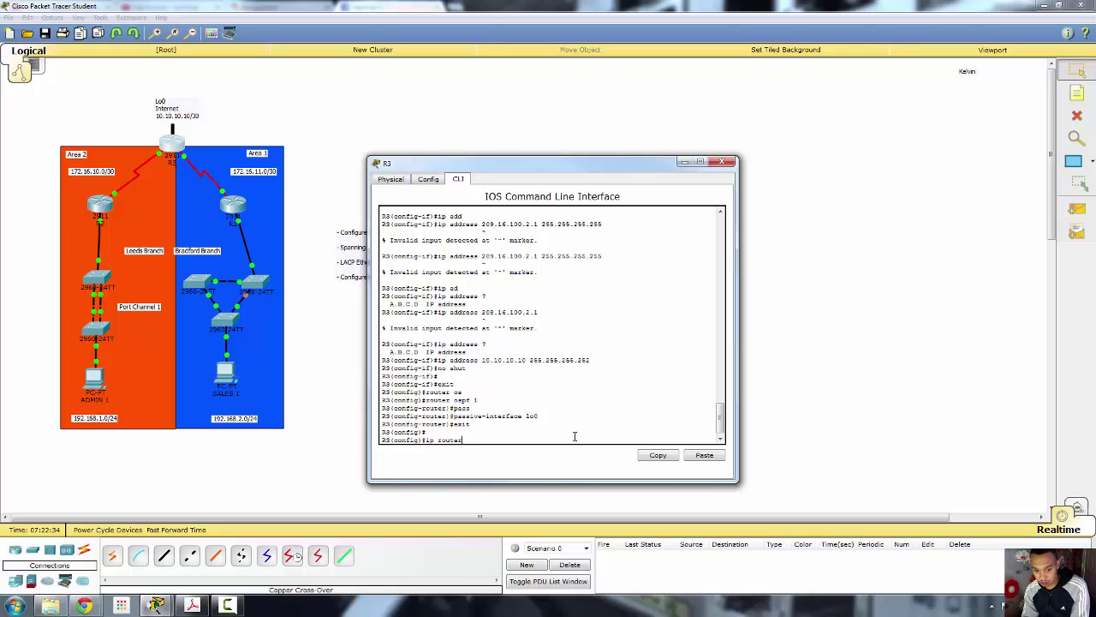
text( 0.0.0.)
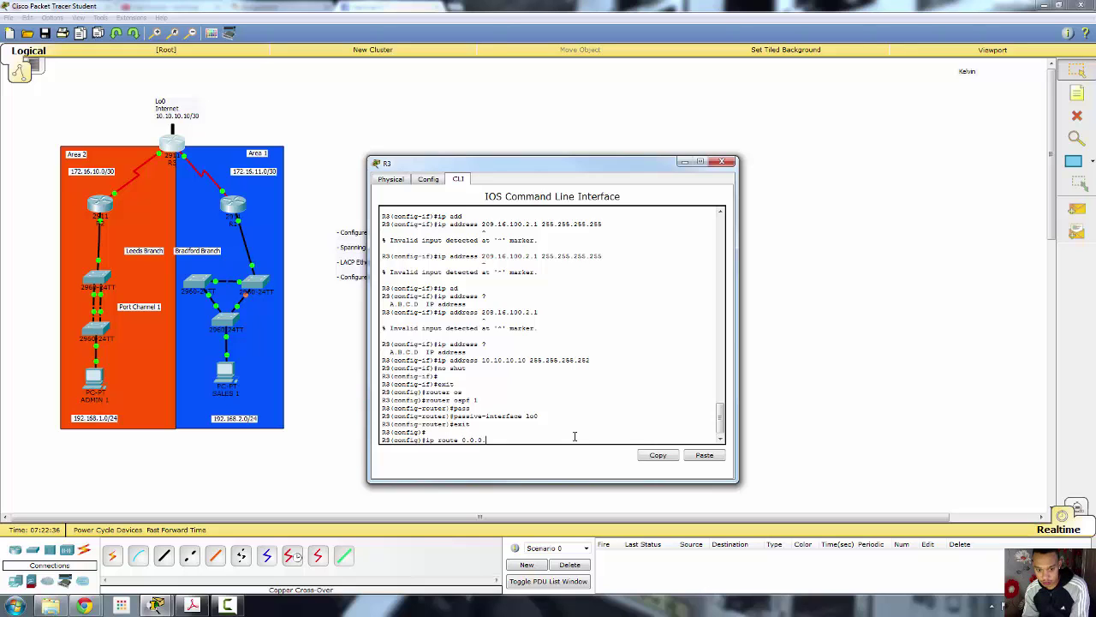
text(0 0.0.)
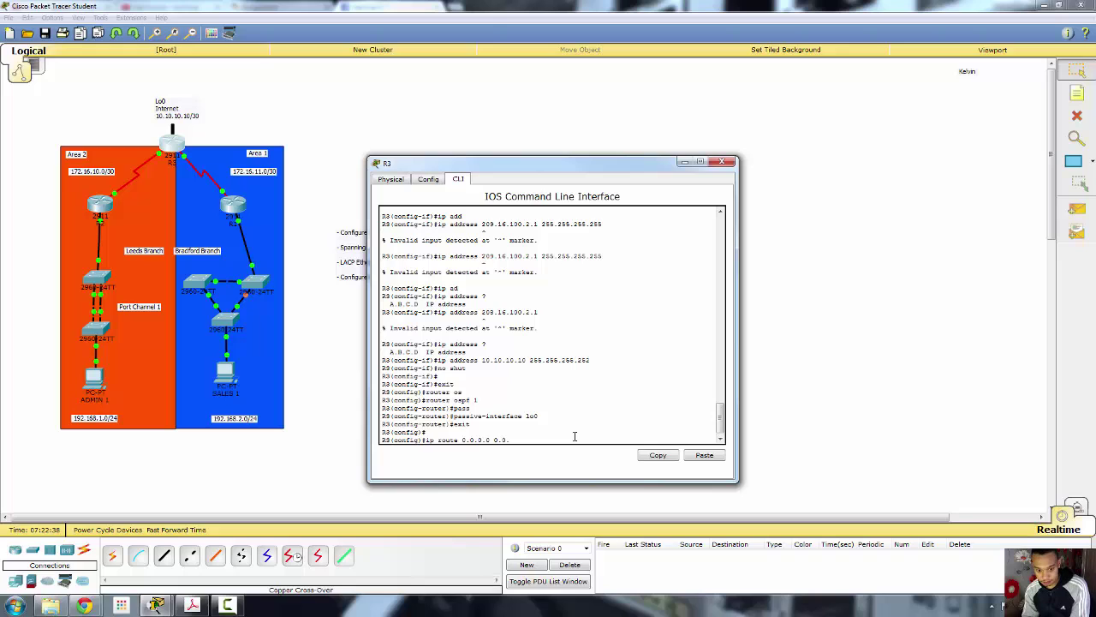
text(0.0 l)
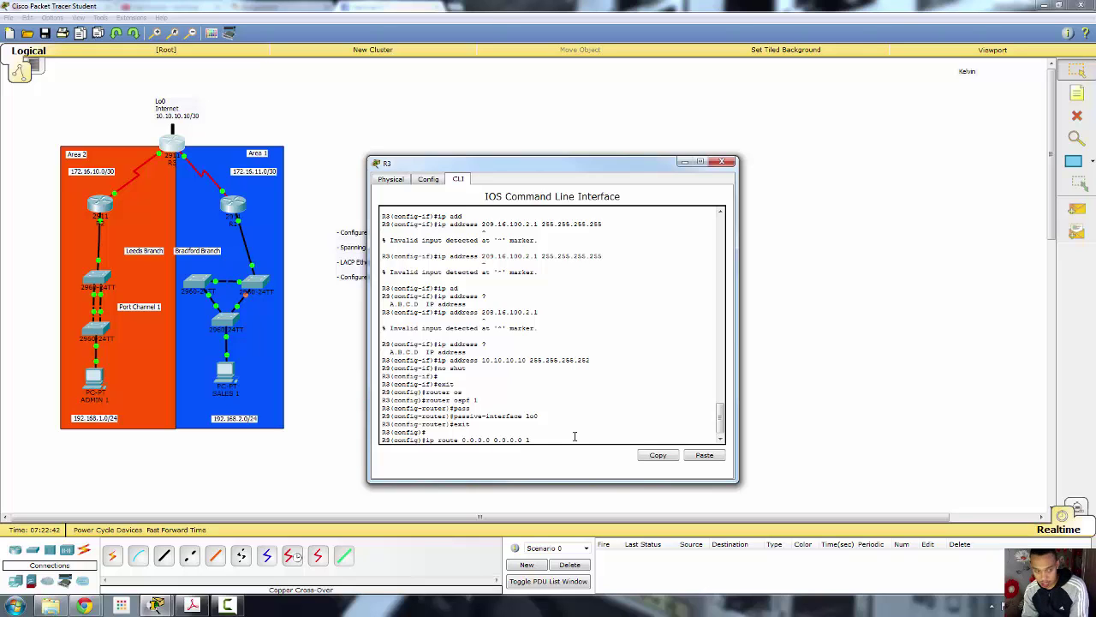
text(o0)
key(Return)
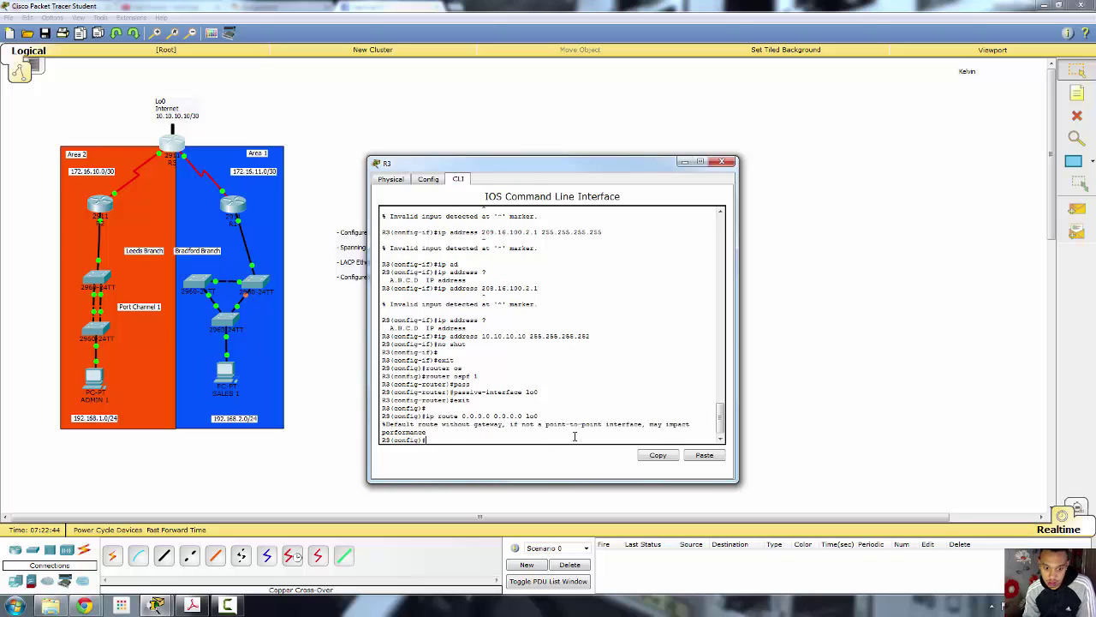
key(Return)
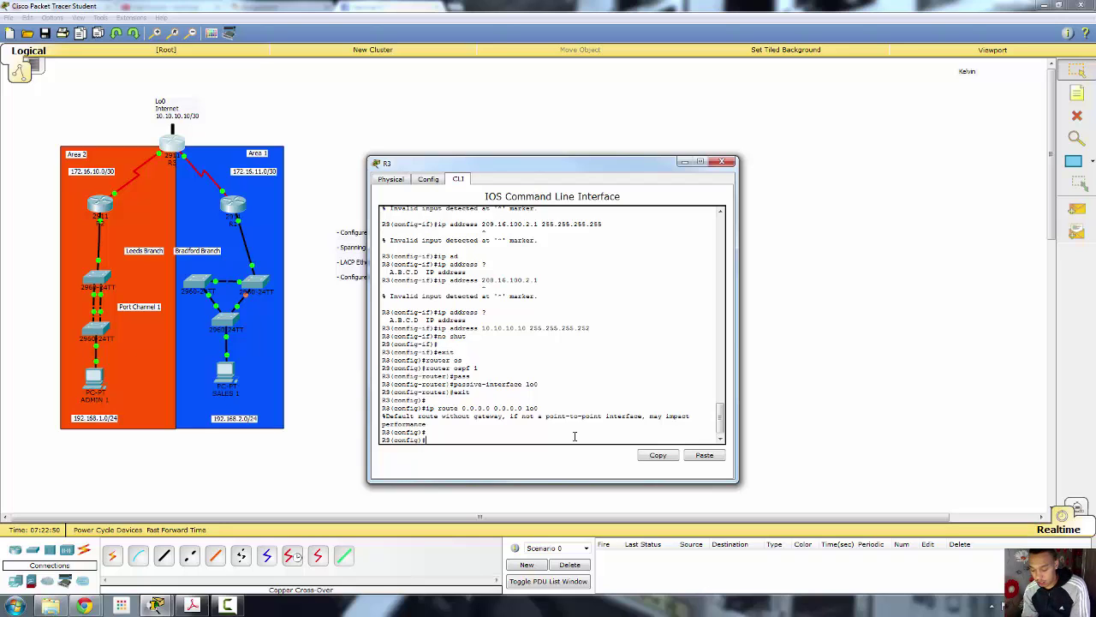
Advertise the default route from R3's OSPF process 1 with default-information originate
text(router os)
key(Tab)
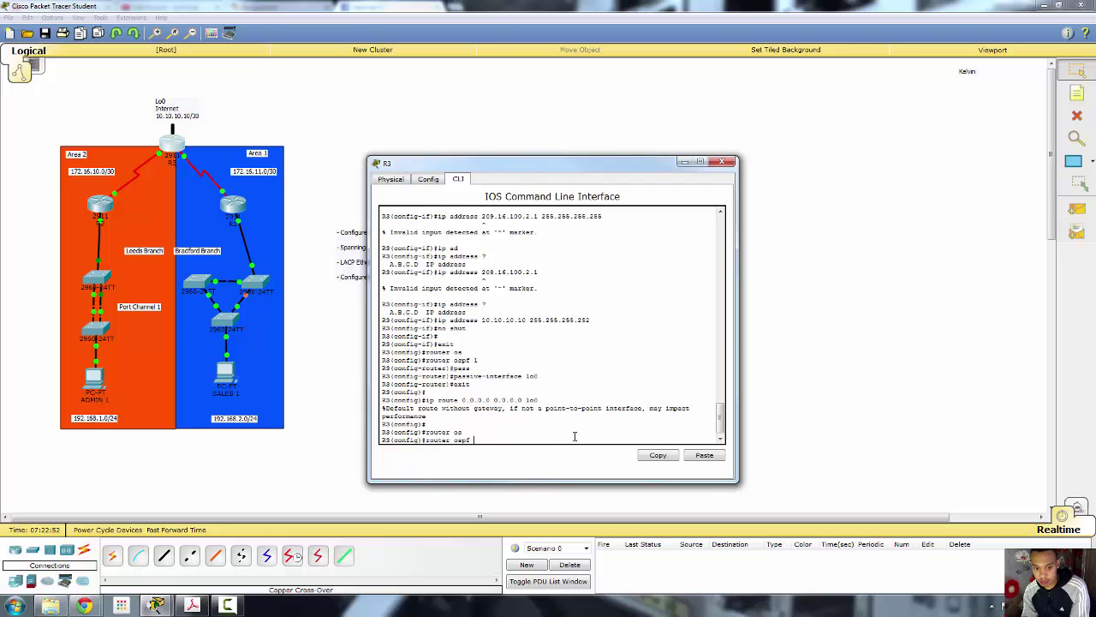
text(1)
key(Return)
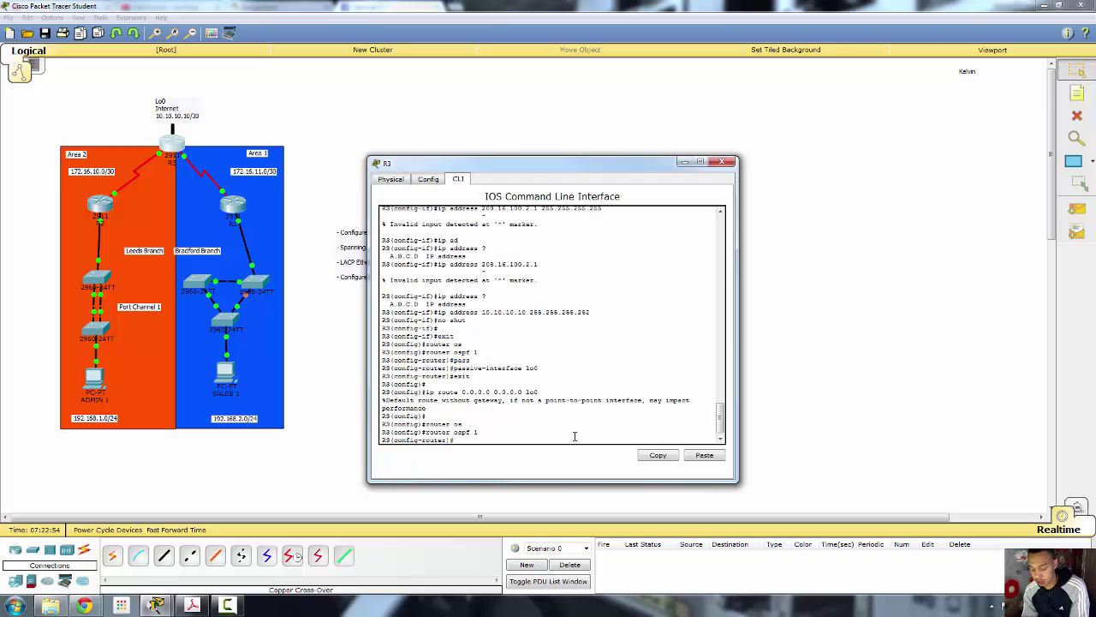
text(def)
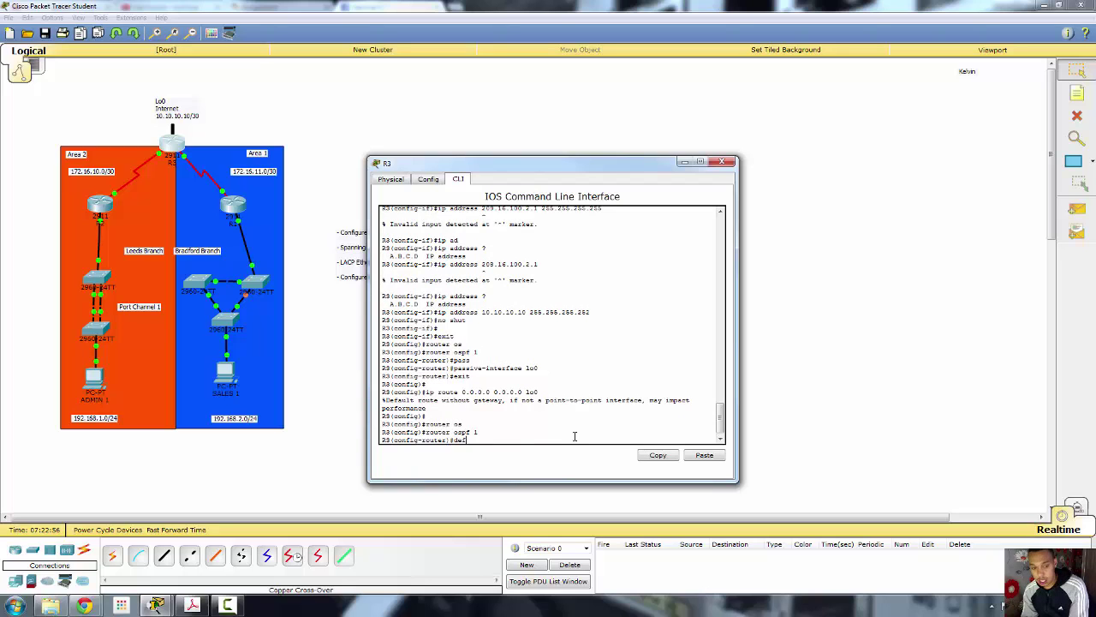
key(Tab)
text(or)
key(Tab)
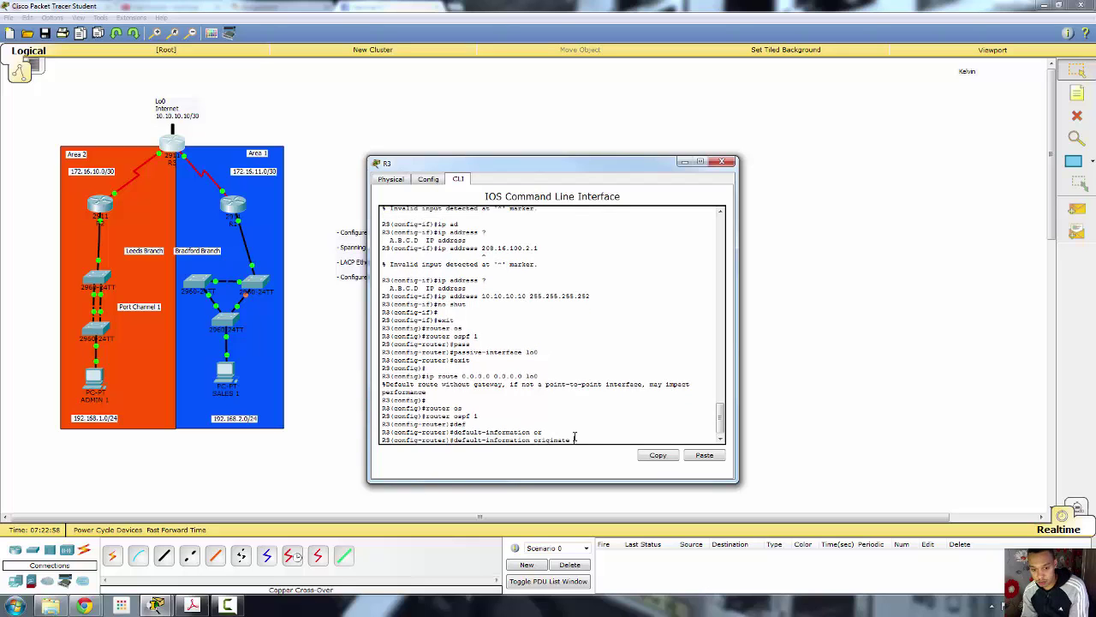
key(Return)
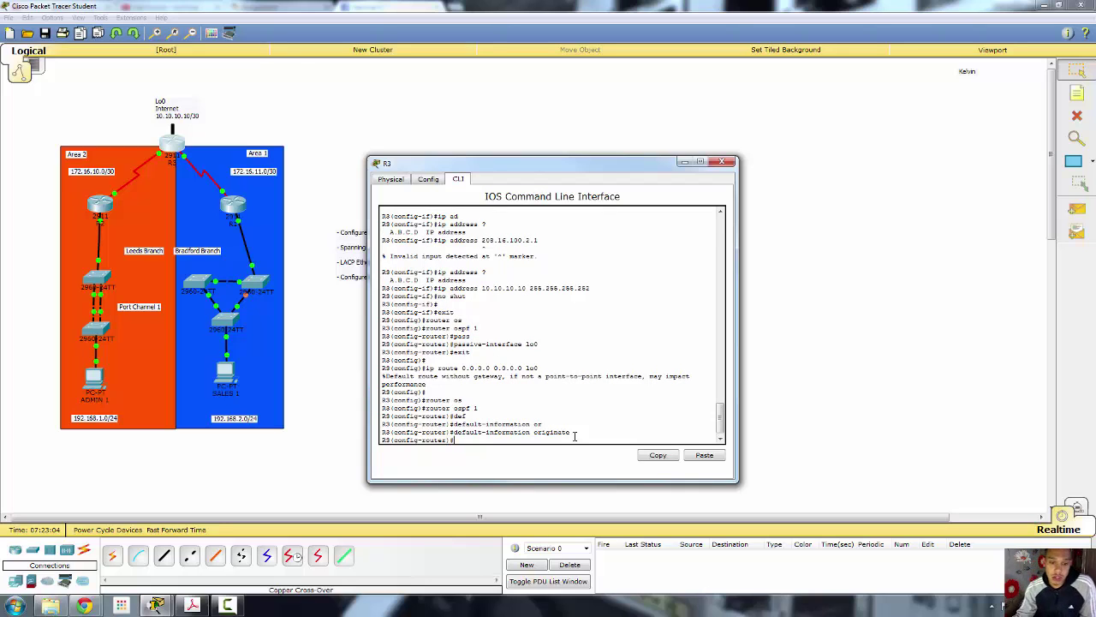
End R3's configuration mode and examine its IP routing table for the gateway of last resort and the static default route
text(en)
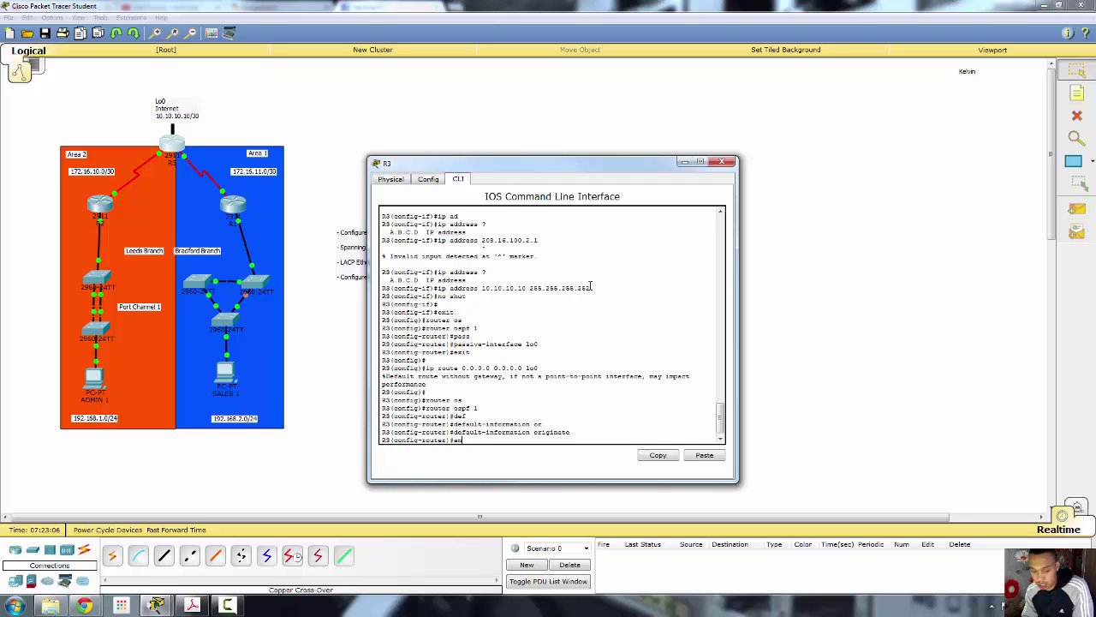
text(d)
key(Return)
text(show )
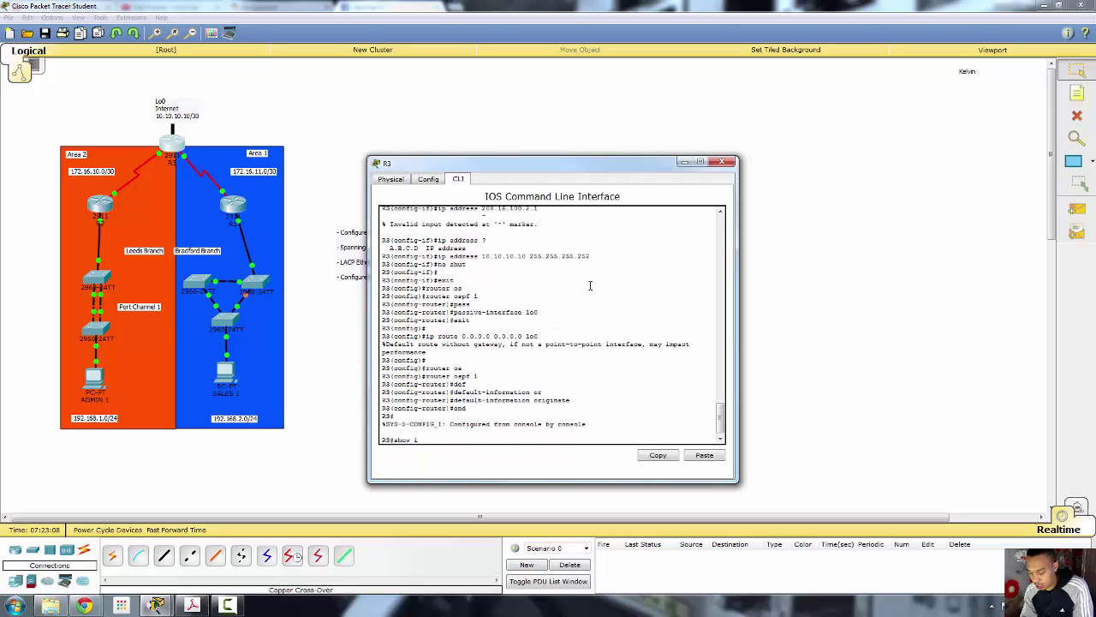
text(ip rou)
key(Tab)
key(Return)
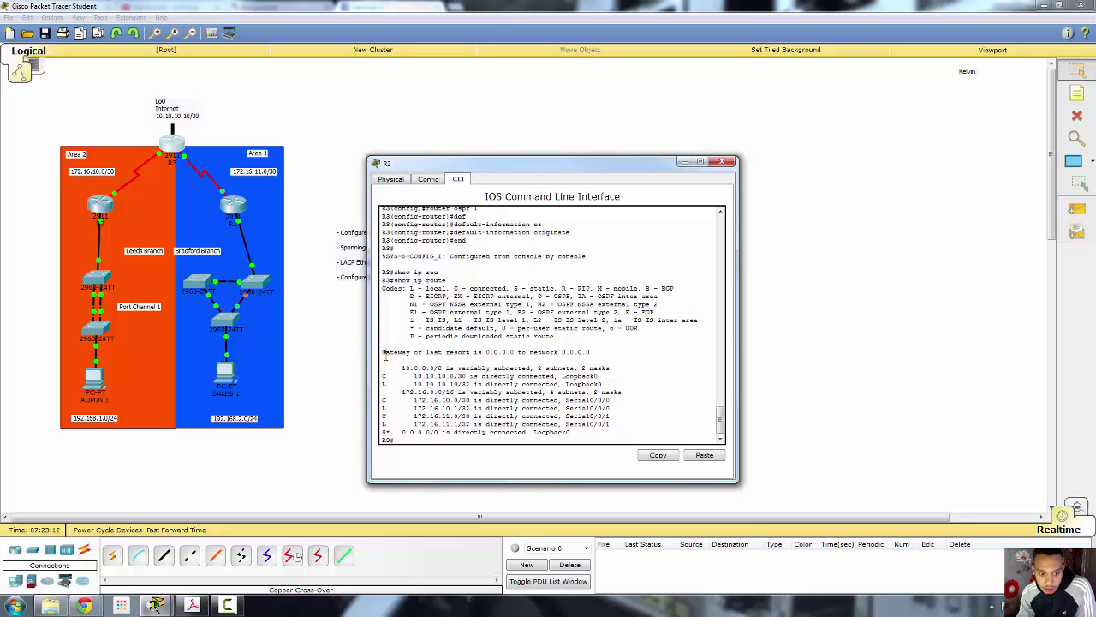
drag(383, 351, 572, 351)
click(574, 351)
drag(641, 352, 383, 351)
drag(402, 433, 501, 439)
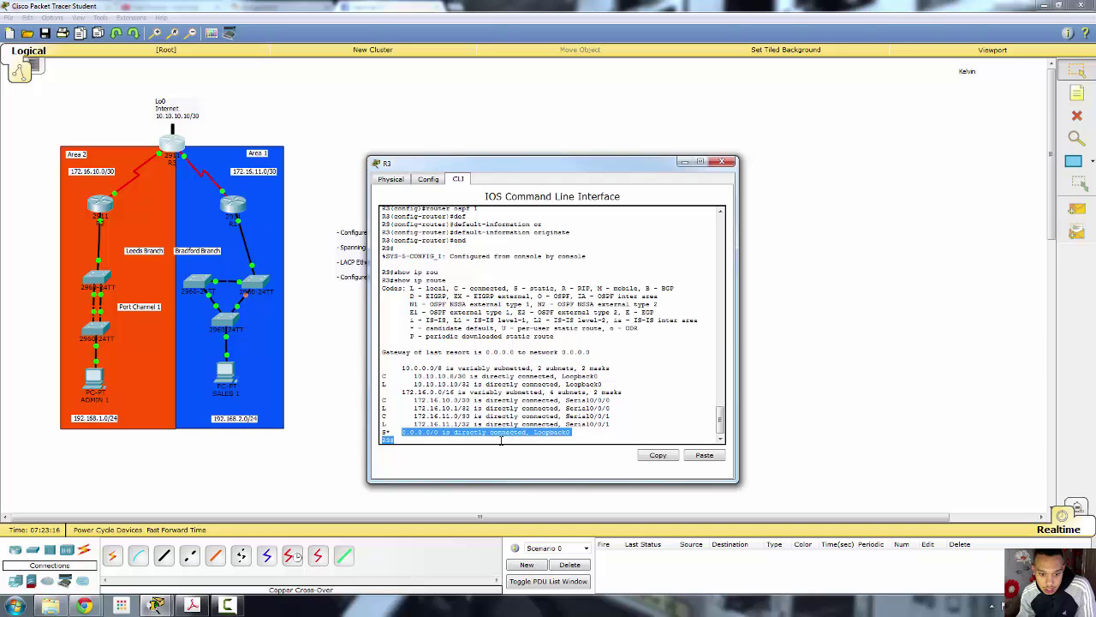
click(579, 434)
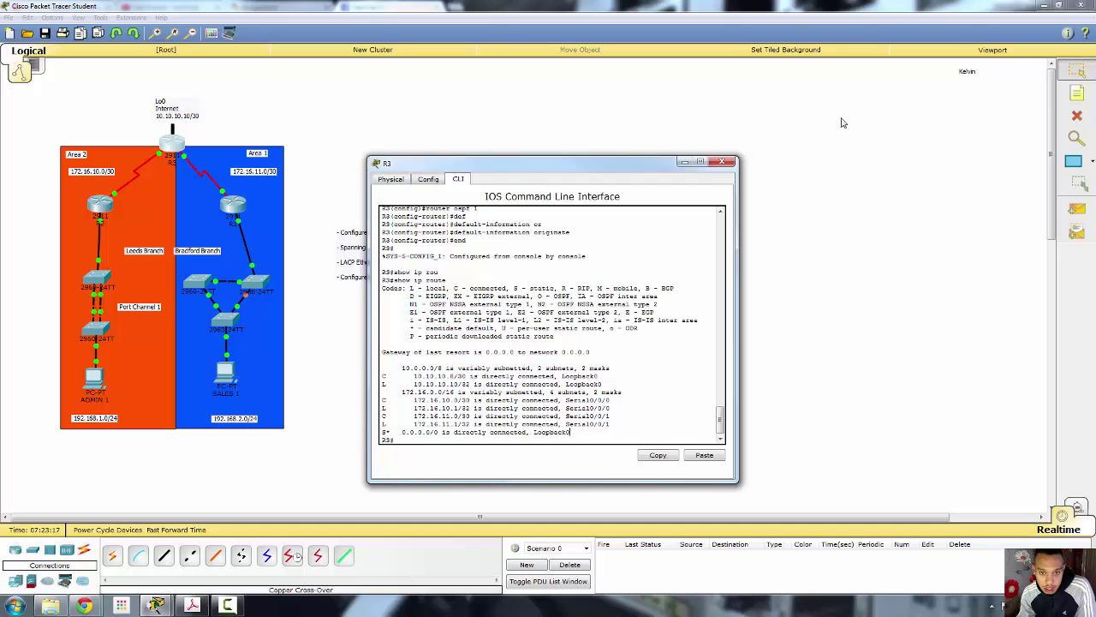
Switch from R3 to R2's command line, enter privileged mode and examine its IP routing table
click(722, 161)
click(99, 208)
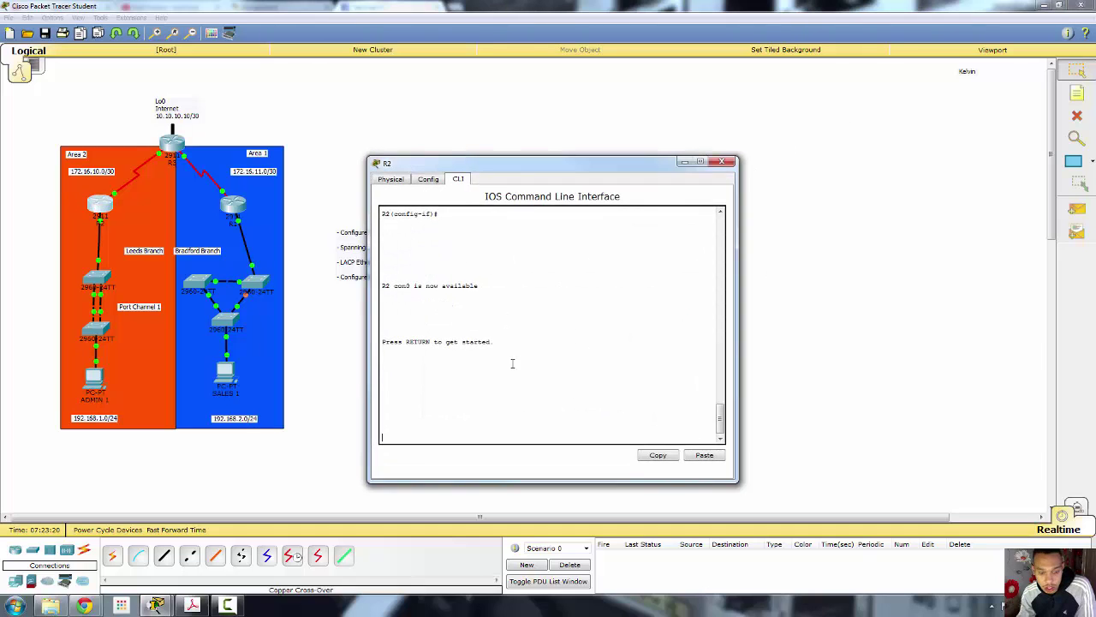
key(Return)
text(en)
key(Return)
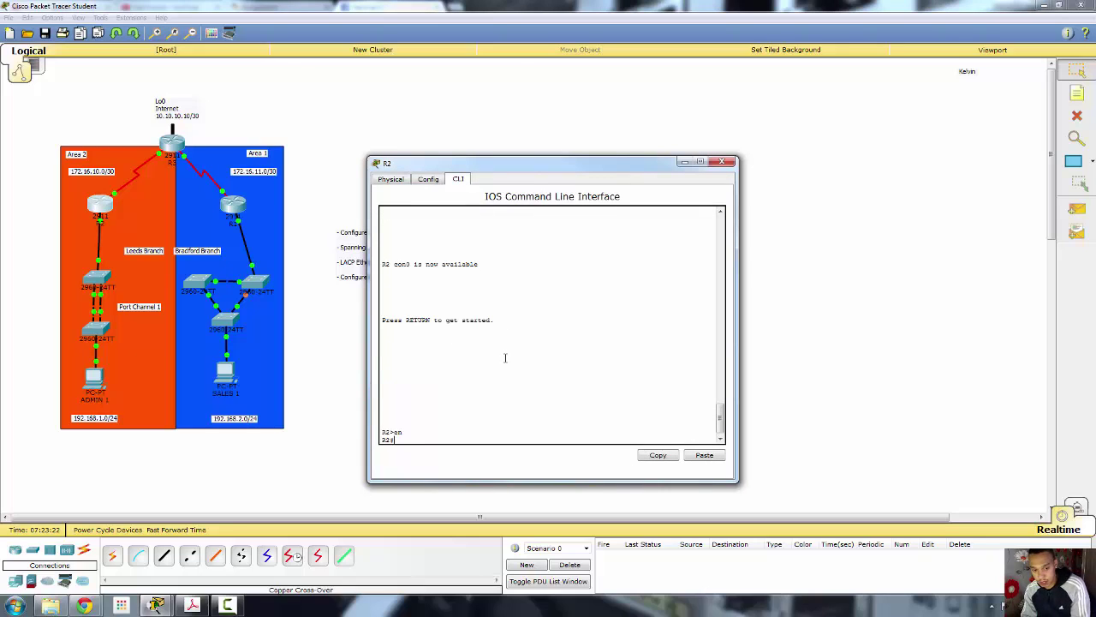
text(show ip ro)
key(Tab)
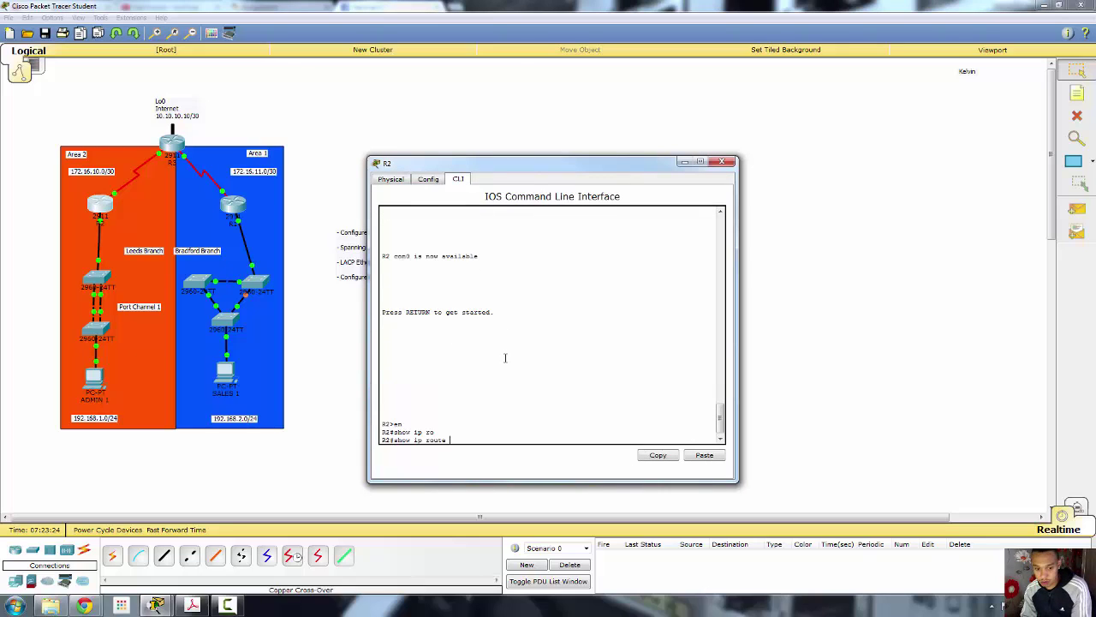
key(Return)
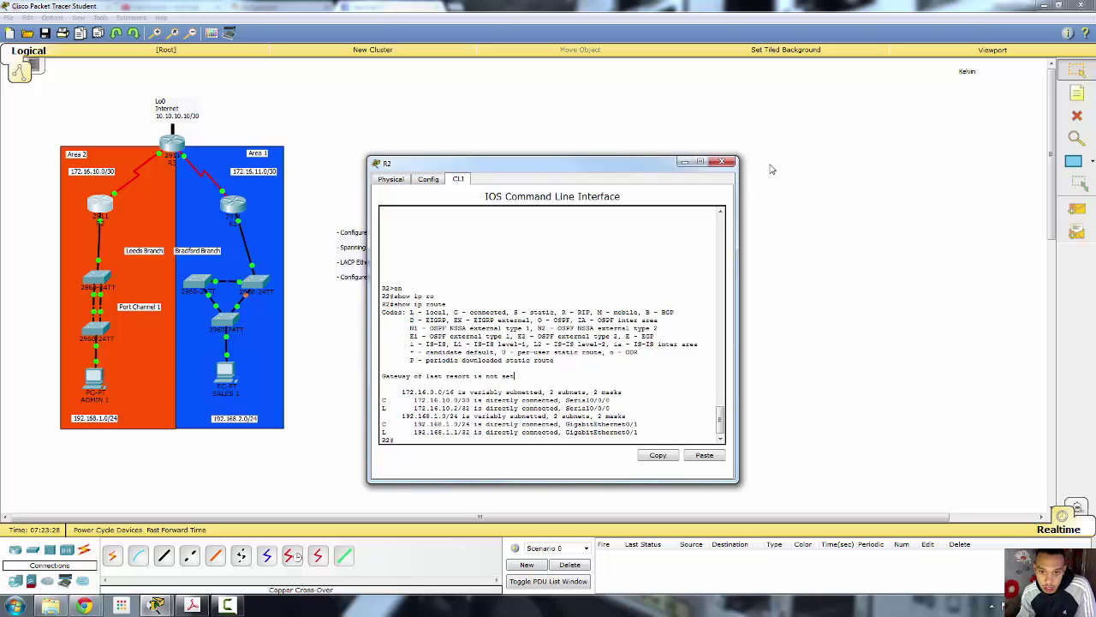
click(723, 162)
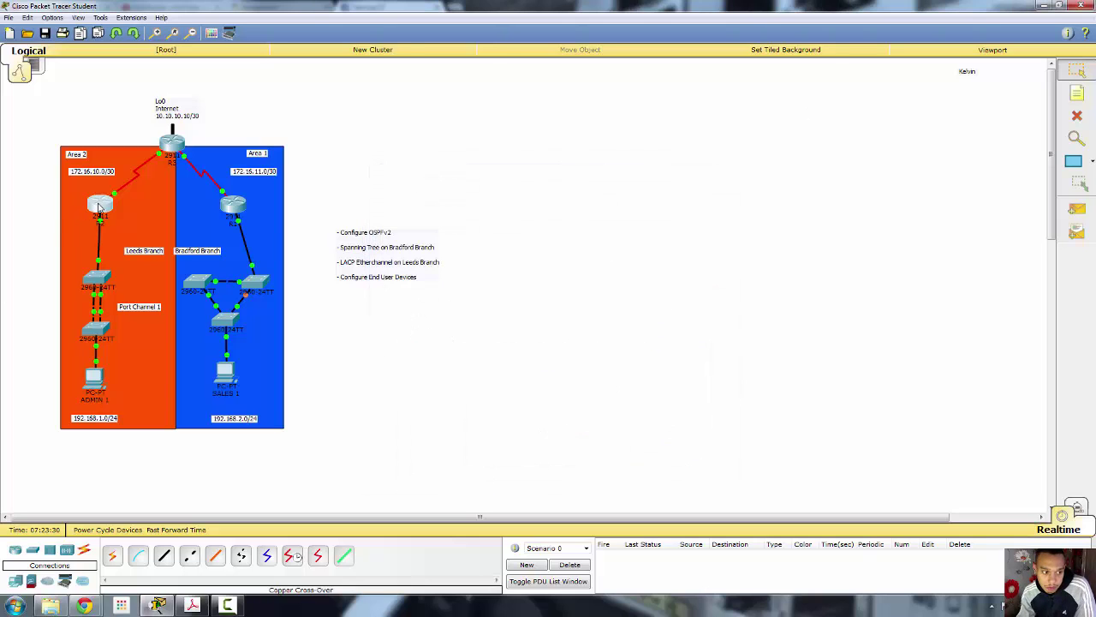
Enter global configuration mode on R2 and start OSPF process 1
click(100, 206)
text(conf t)
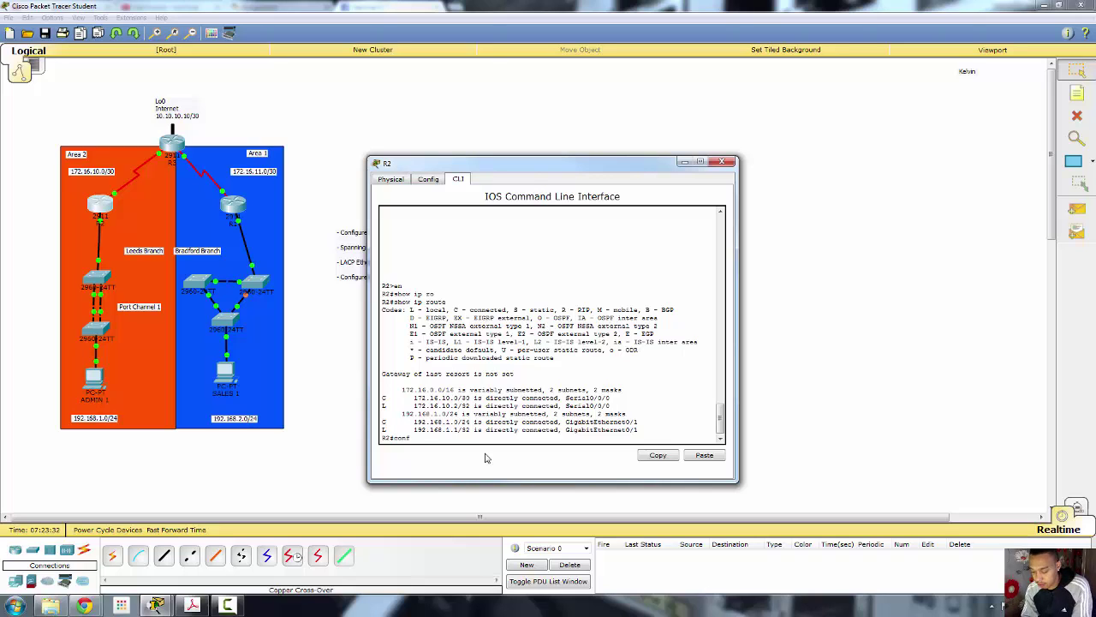
key(Return)
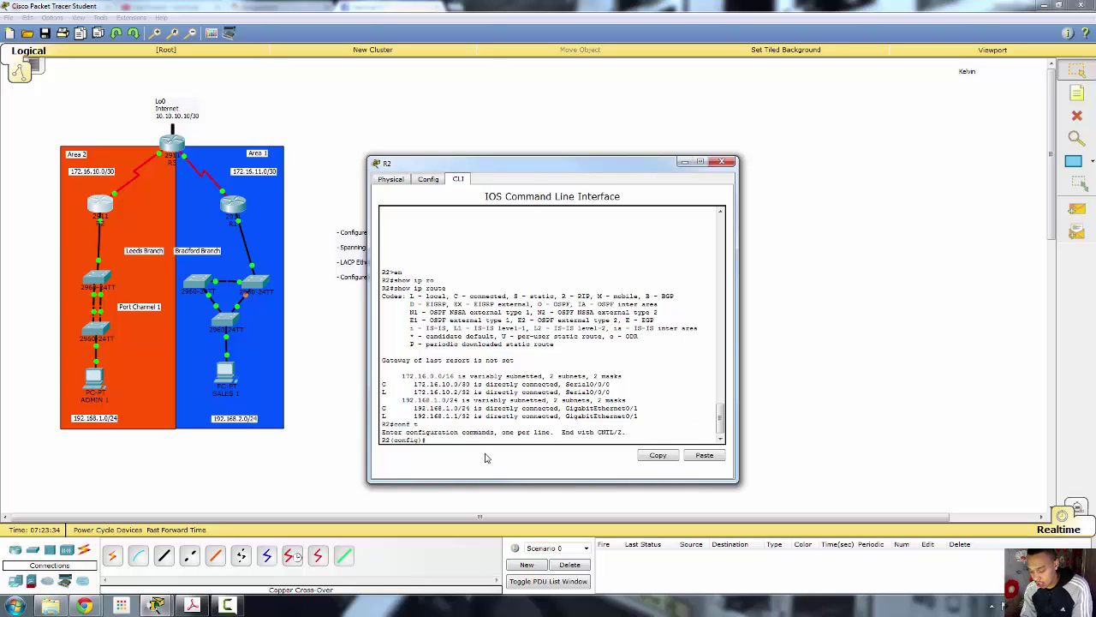
text(router os)
key(Tab)
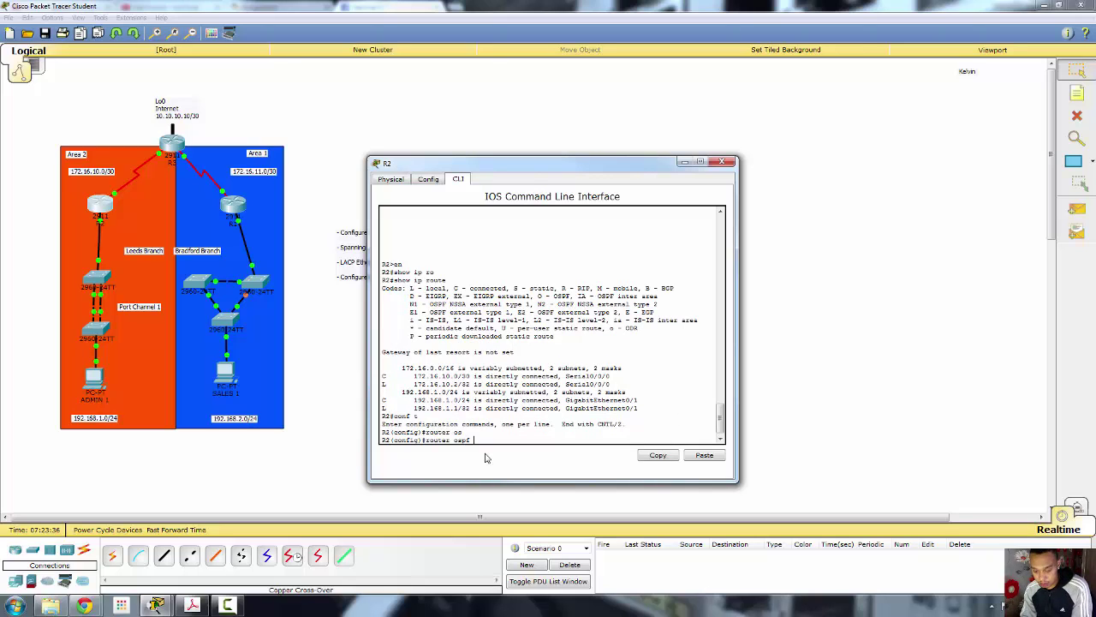
text(1)
key(Return)
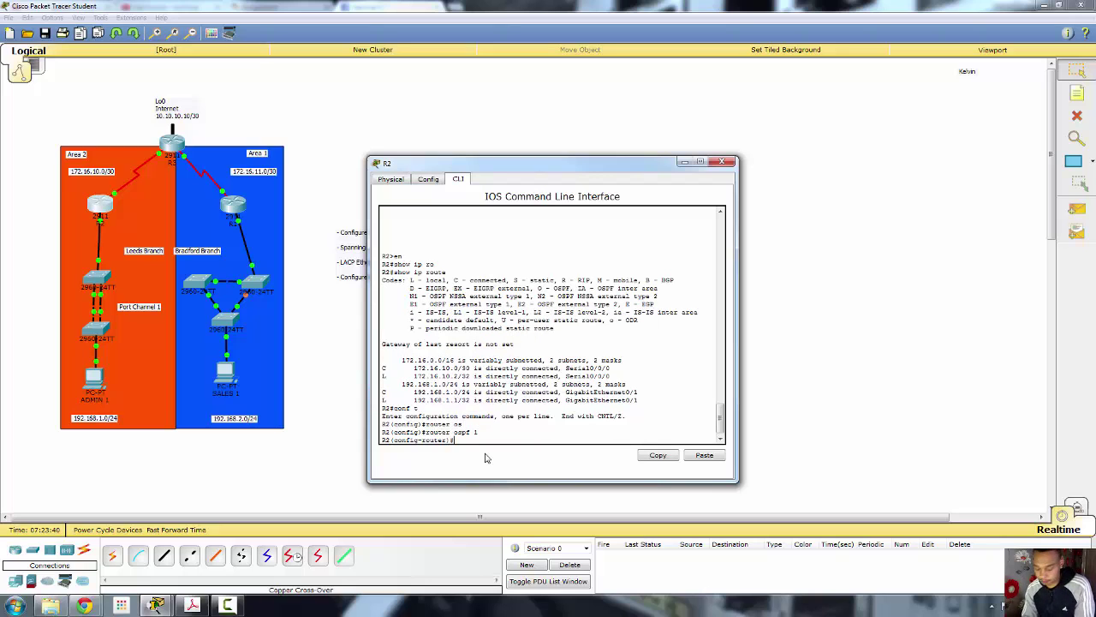
Set R2's OSPF router ID to 2.2.2.2
text(rout)
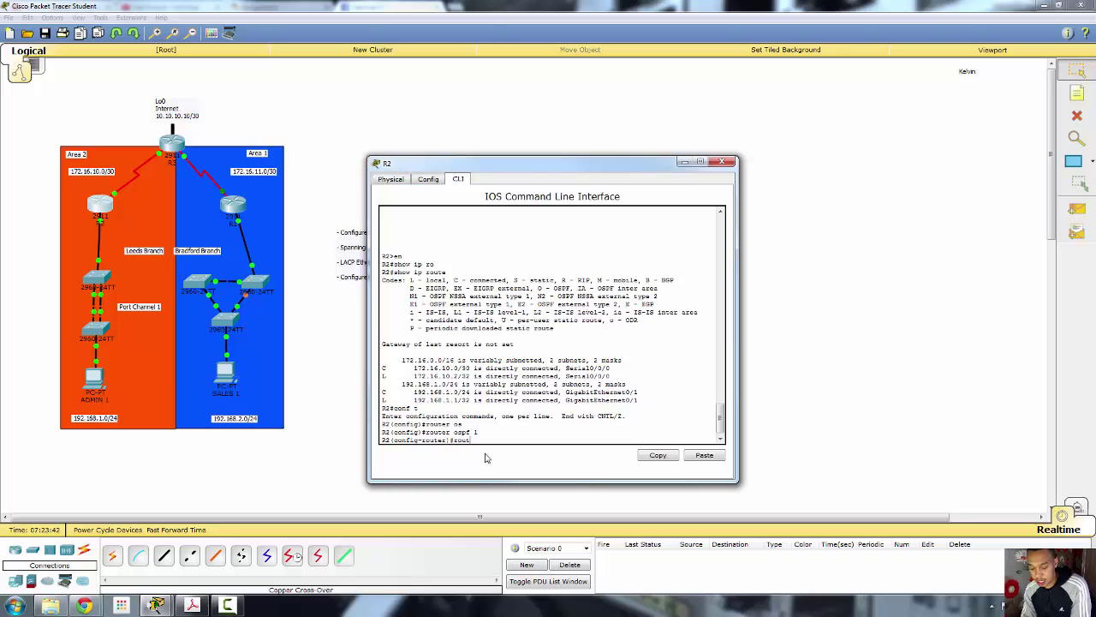
text(er)
key(Tab)
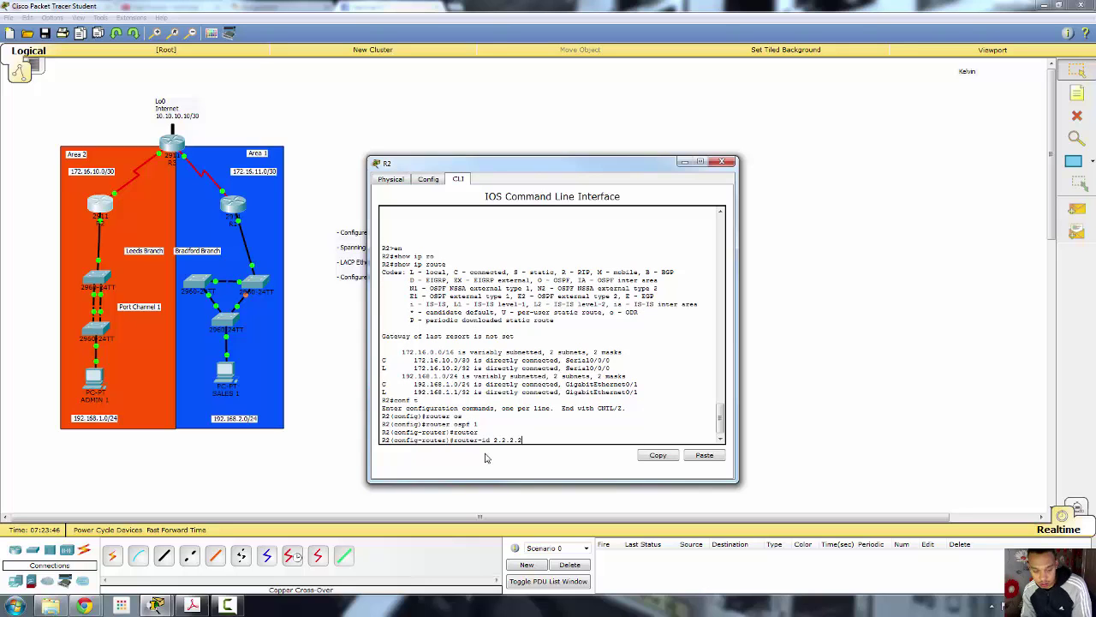
text(2.2.2.2)
key(Return)
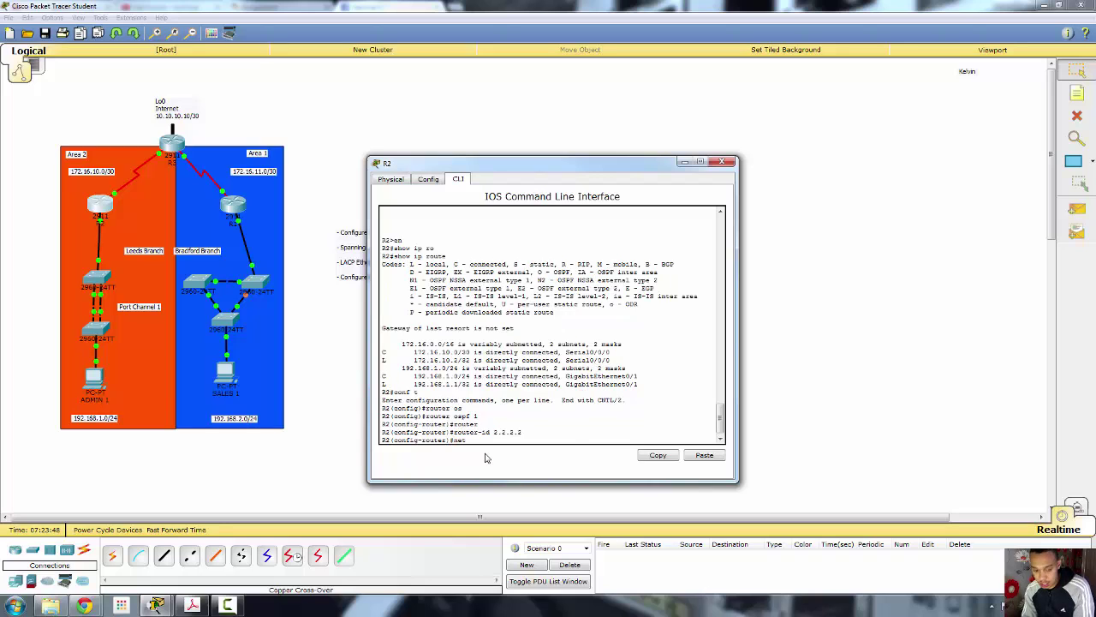
Advertise network 172.16.10.0 with wildcard mask 0.0.0.3 in OSPF area 2 on R2
text(net)
key(Tab)
text(1)
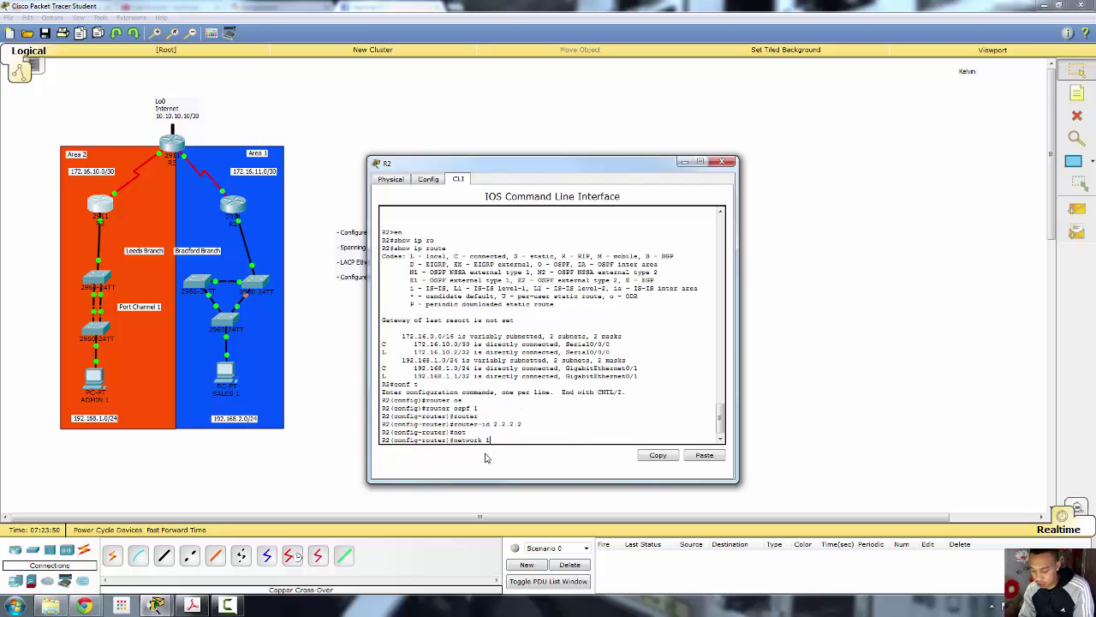
text(72.16.10.0 0.0.0.3)
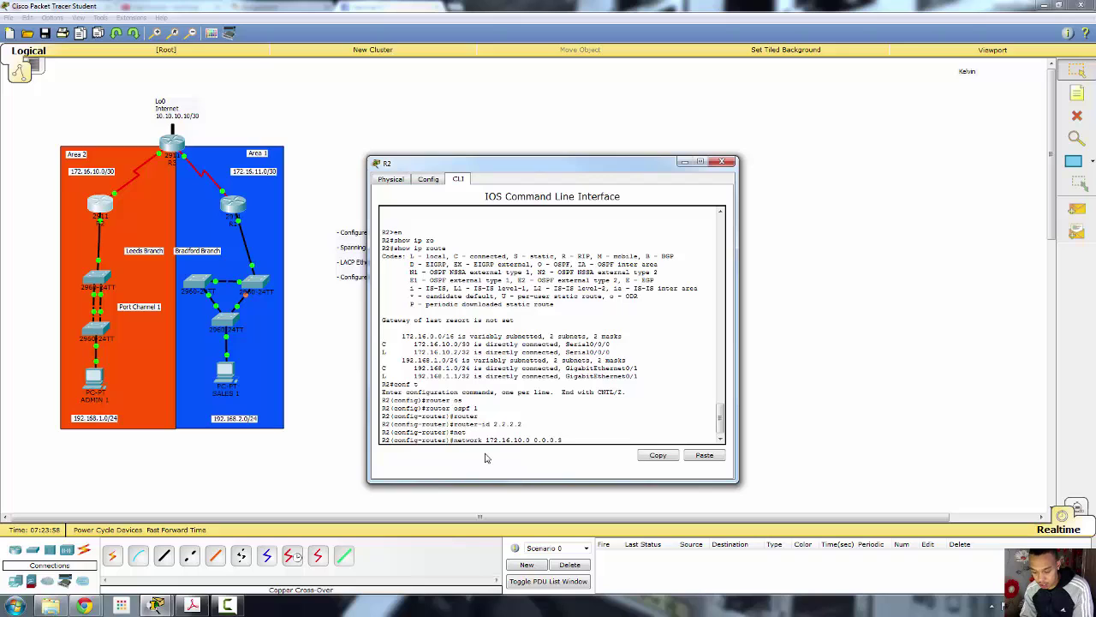
text(rea 2)
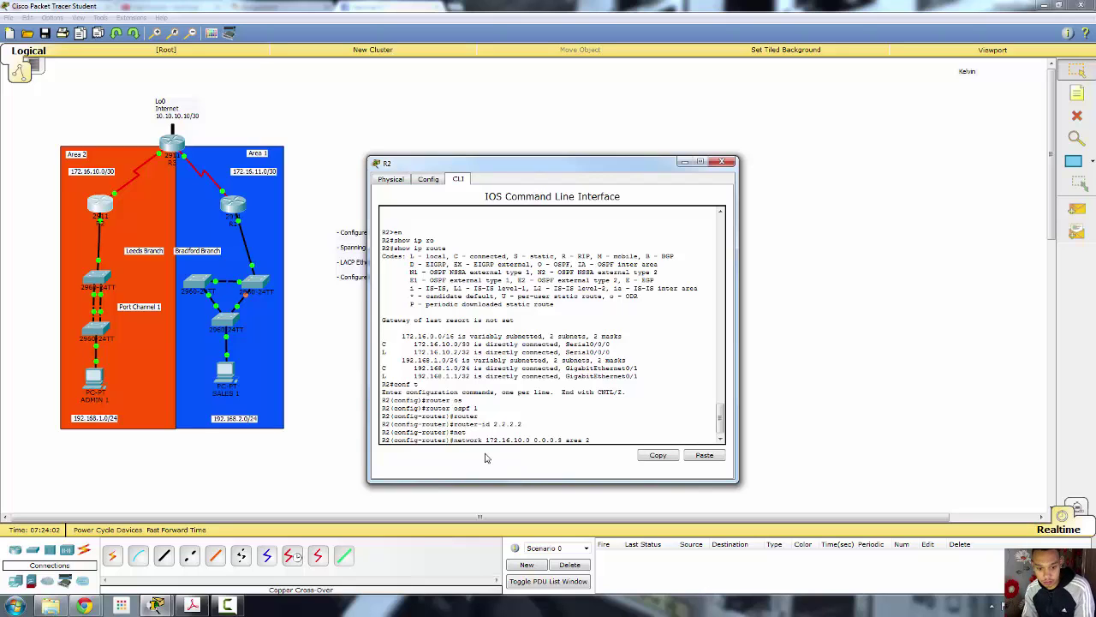
key(Return)
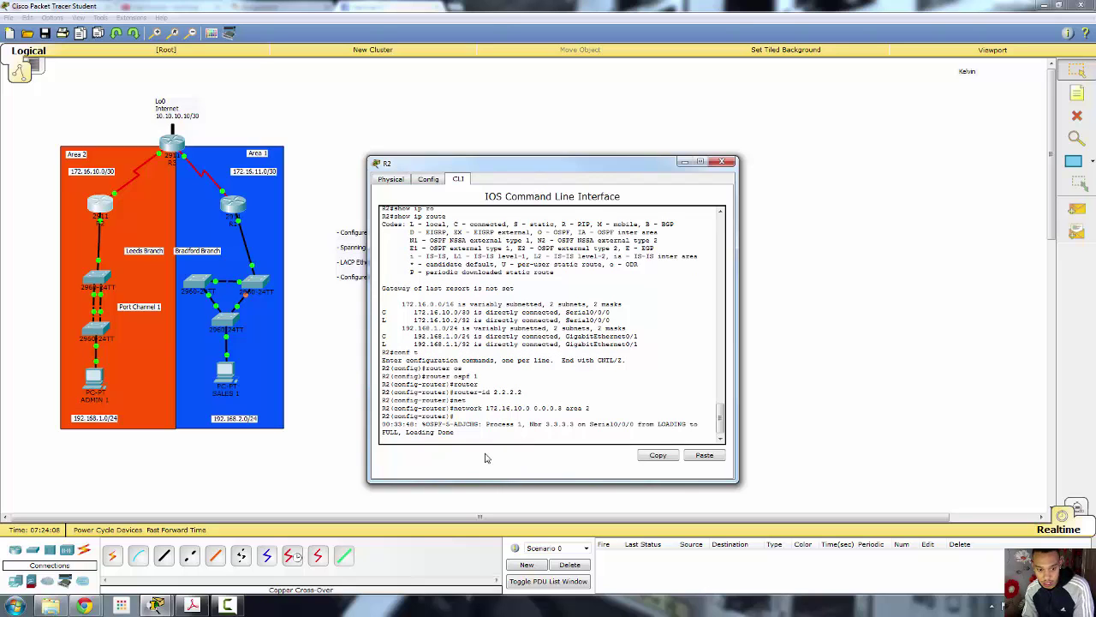
key(Return)
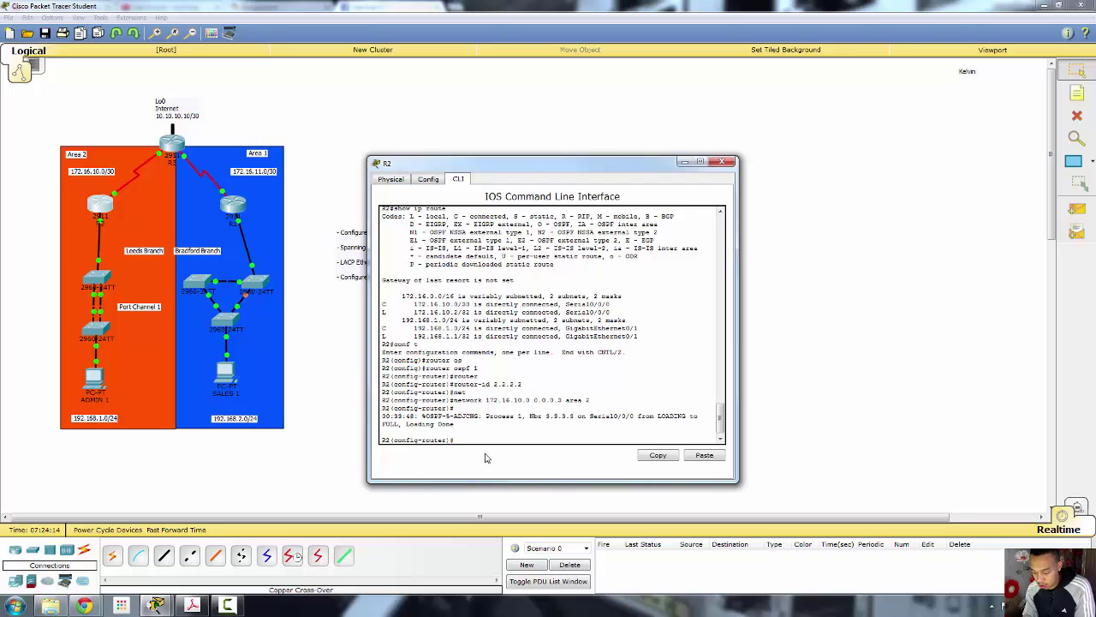
Advertise R2's LAN 192.168.1.0 with wildcard mask 0.0.0.255 in OSPF area 2
text(net)
key(Tab)
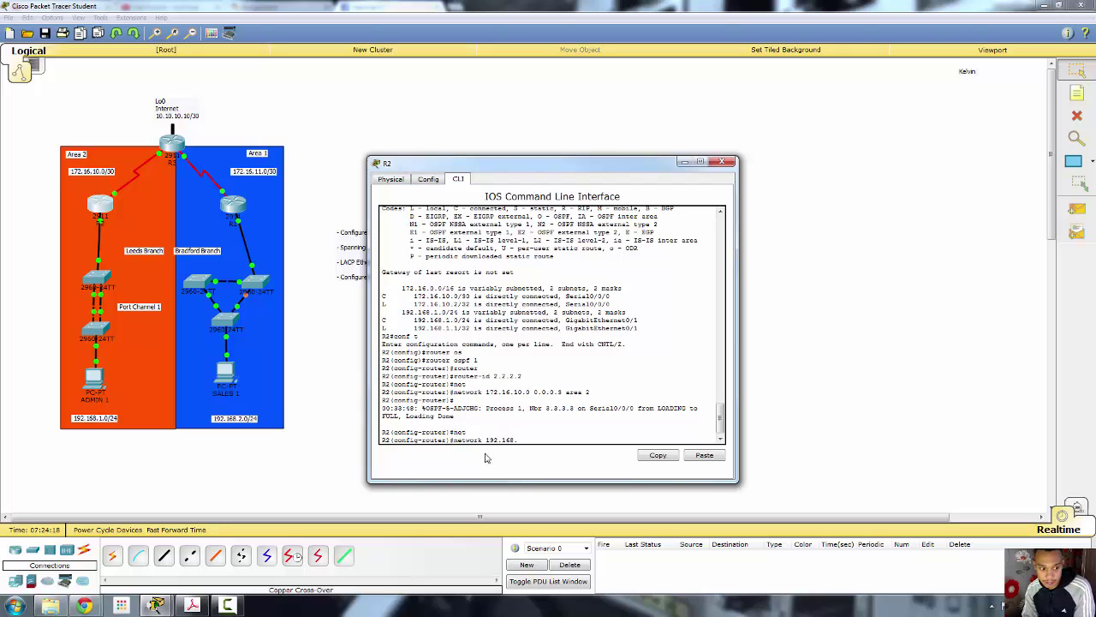
text(192.168.1.0 0.0.0.255)
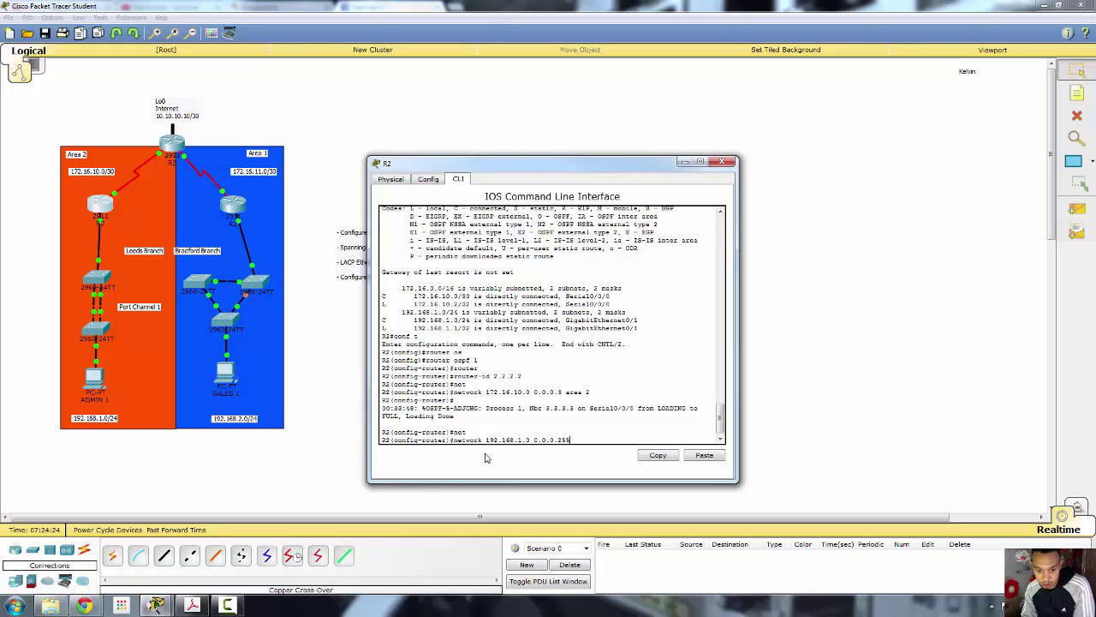
text( area 2)
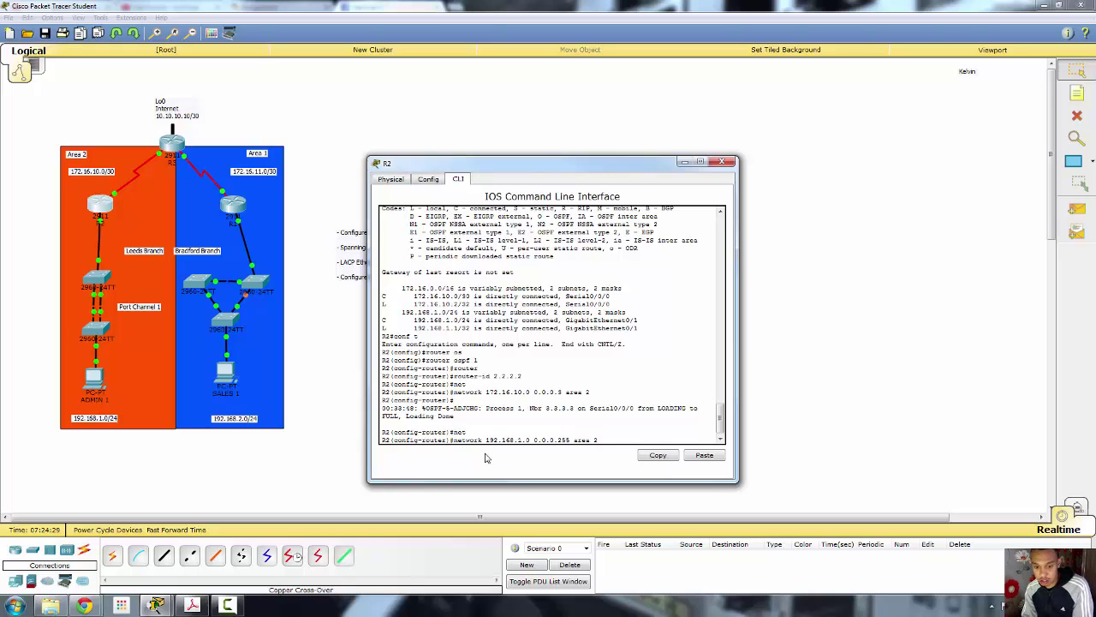
key(Return)
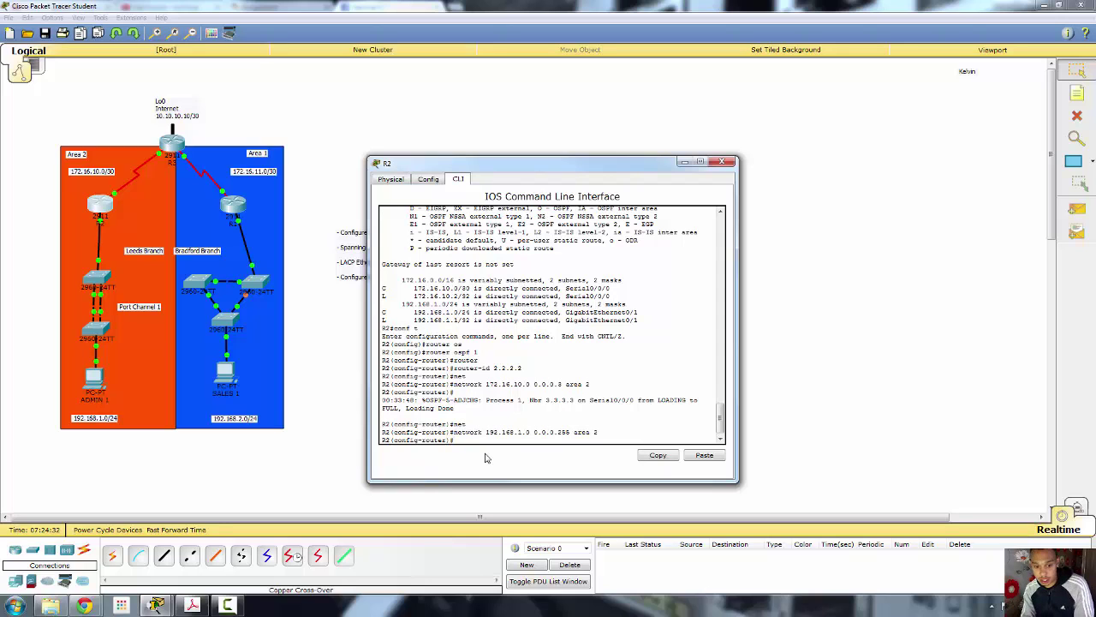
Check R2's LAN port in the topology and make interface g0/1 passive for OSPF
text(pass)
key(Tab)
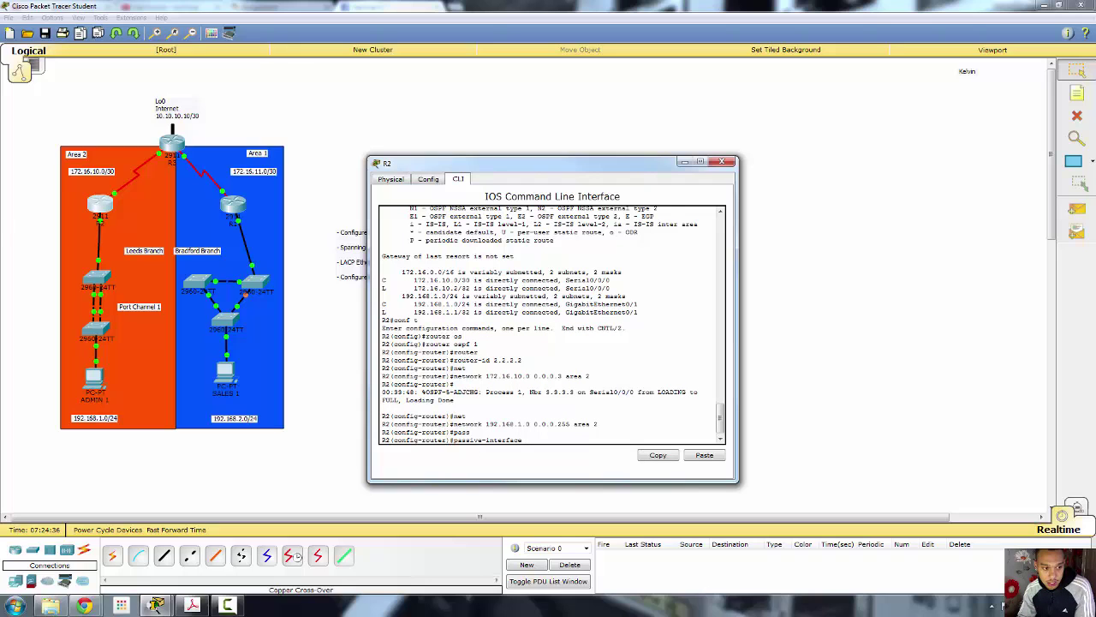
click(684, 162)
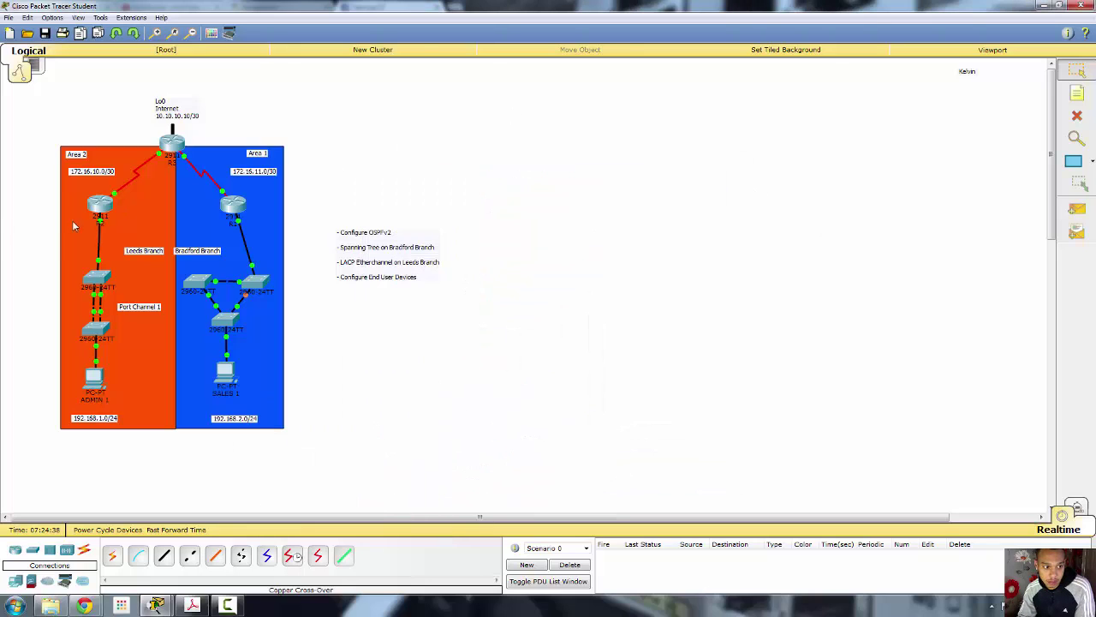
mouse_move(100, 246)
click(98, 206)
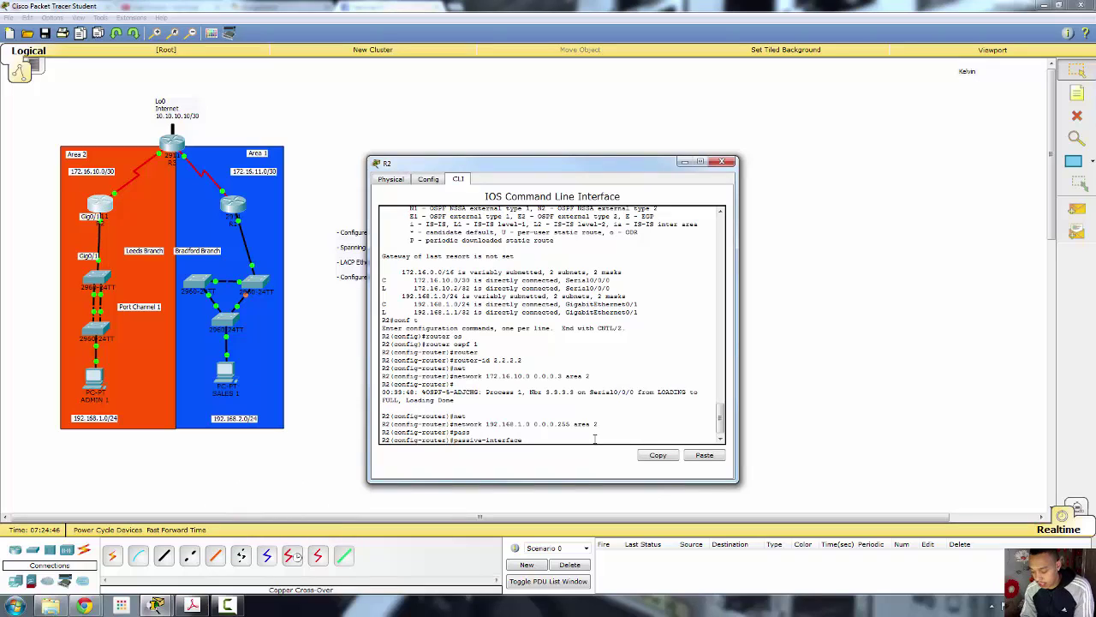
text(g0/1)
key(Return)
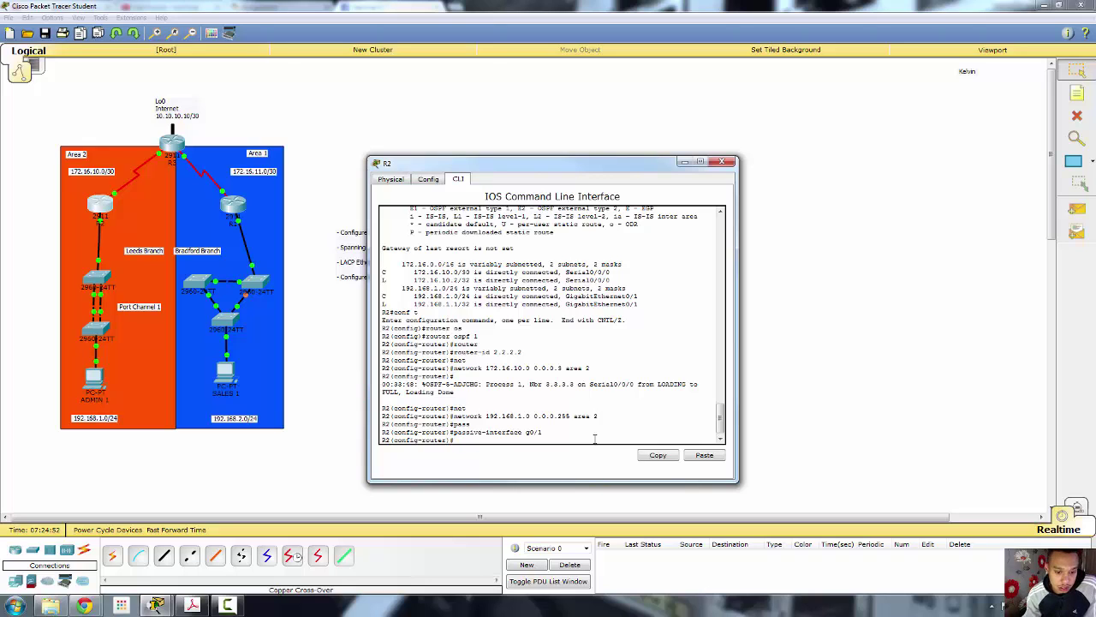
End R2's configuration mode and examine its IP routing table for the gateway of last resort and the OSPF default route
text(e)
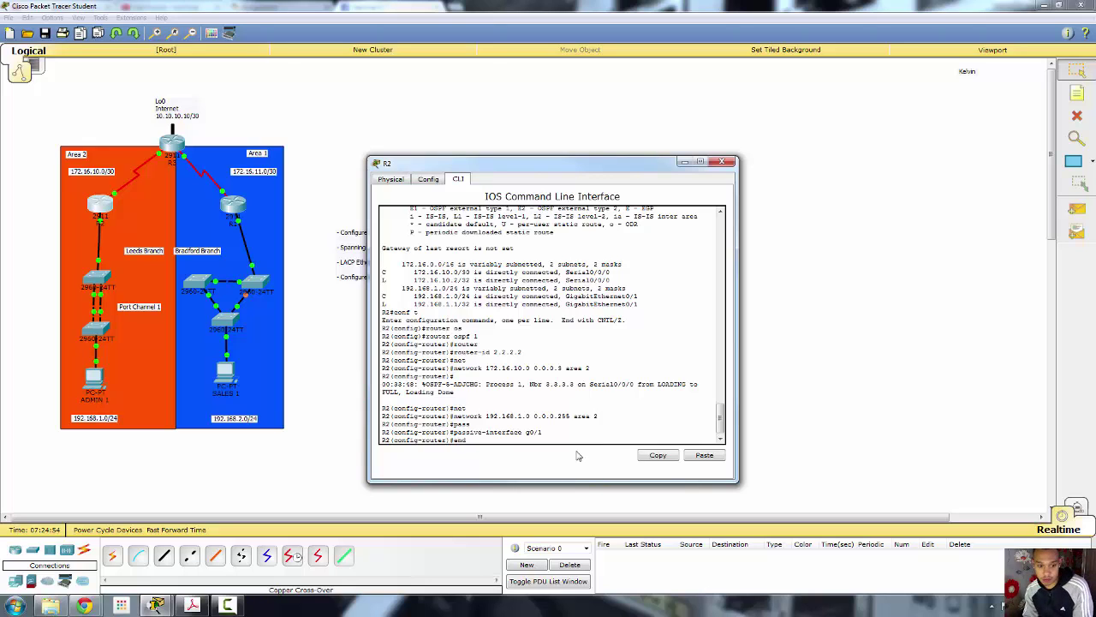
text(nd)
key(Return)
text(show i)
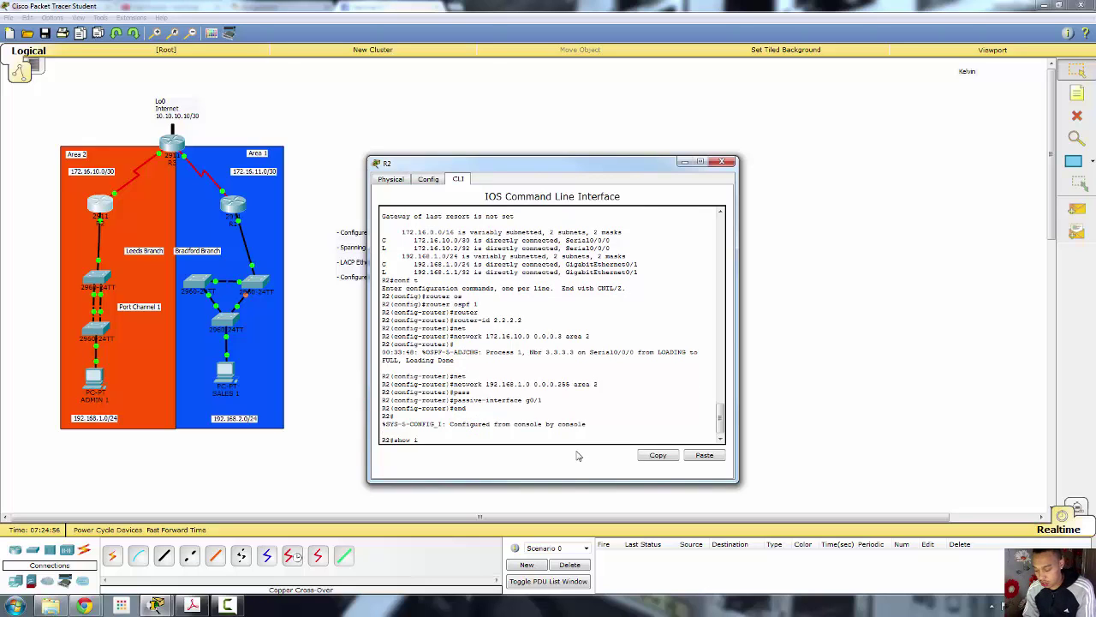
text(p ro)
key(Tab)
key(Return)
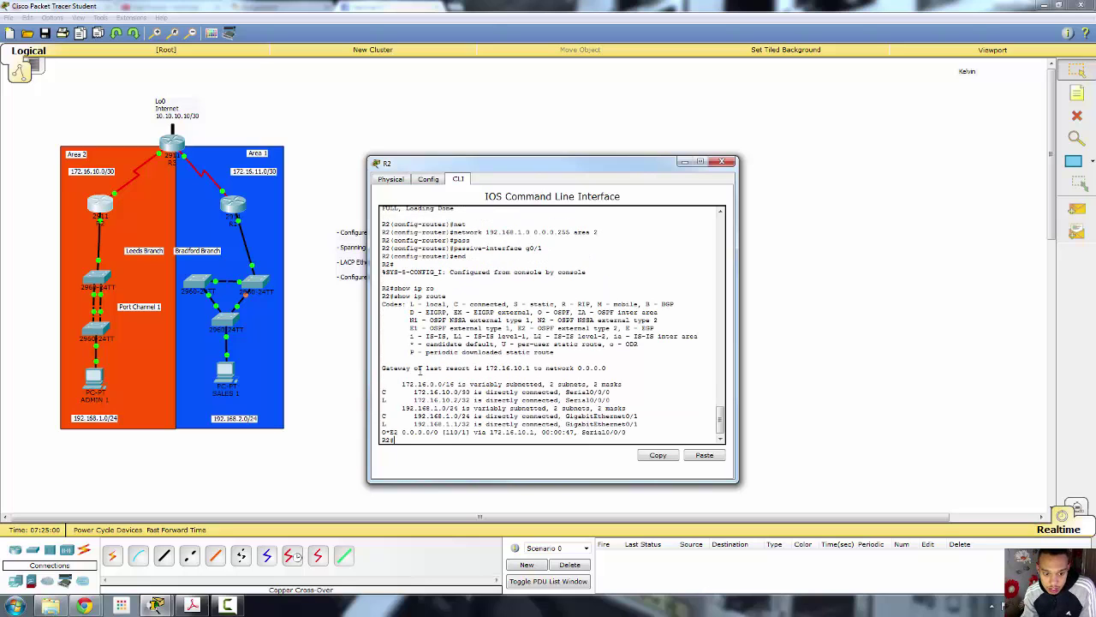
drag(415, 369, 593, 374)
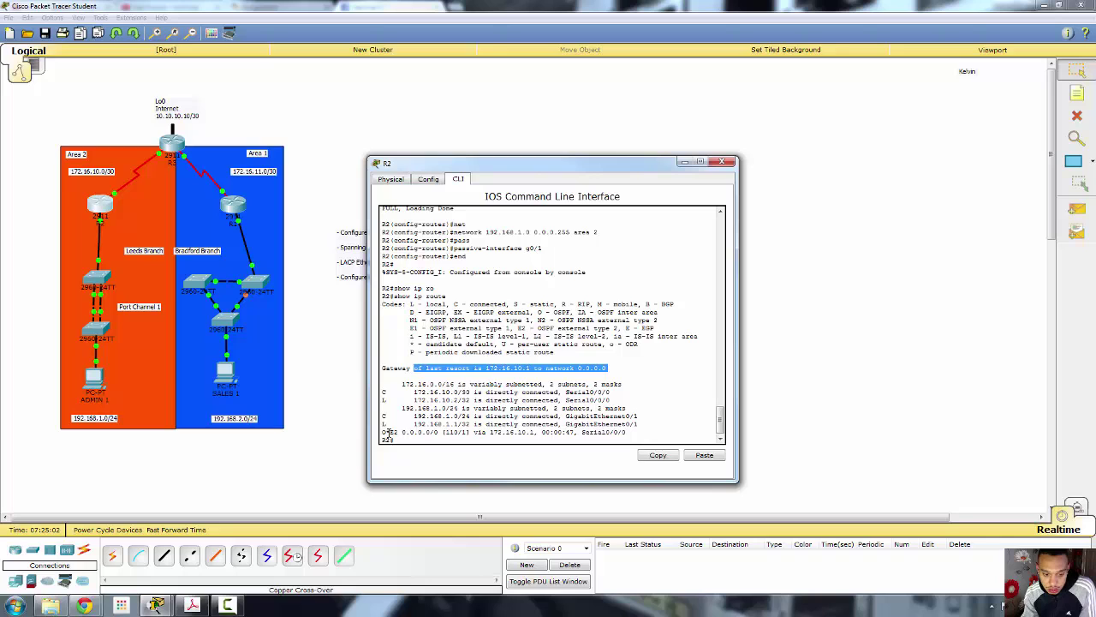
drag(388, 432, 627, 432)
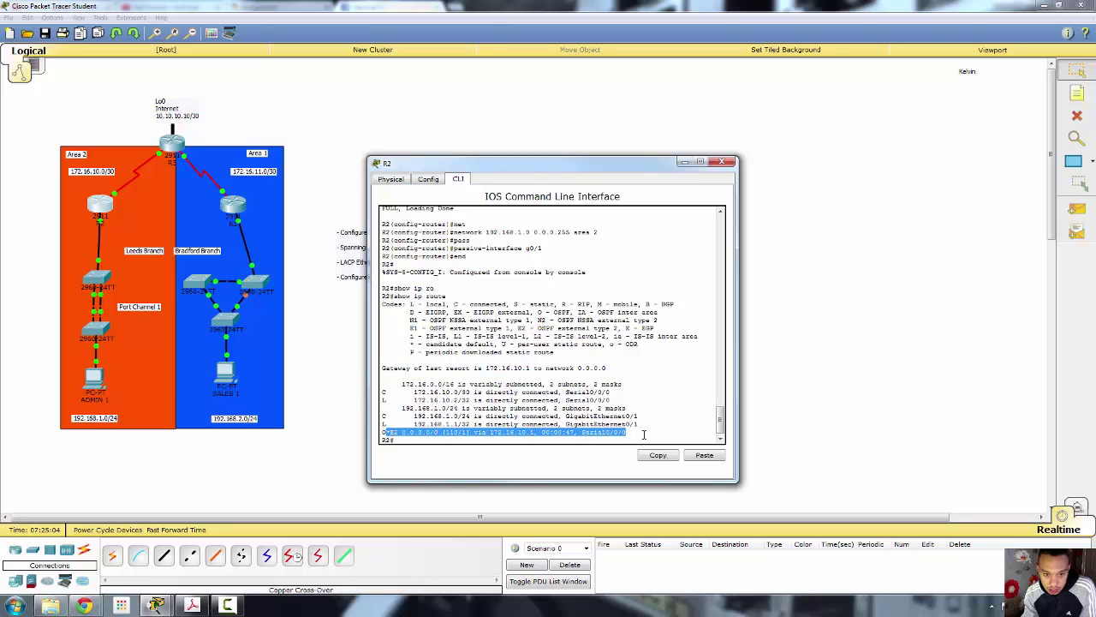
Switch from R2 to R1's command line and enter privileged and global configuration mode
click(721, 161)
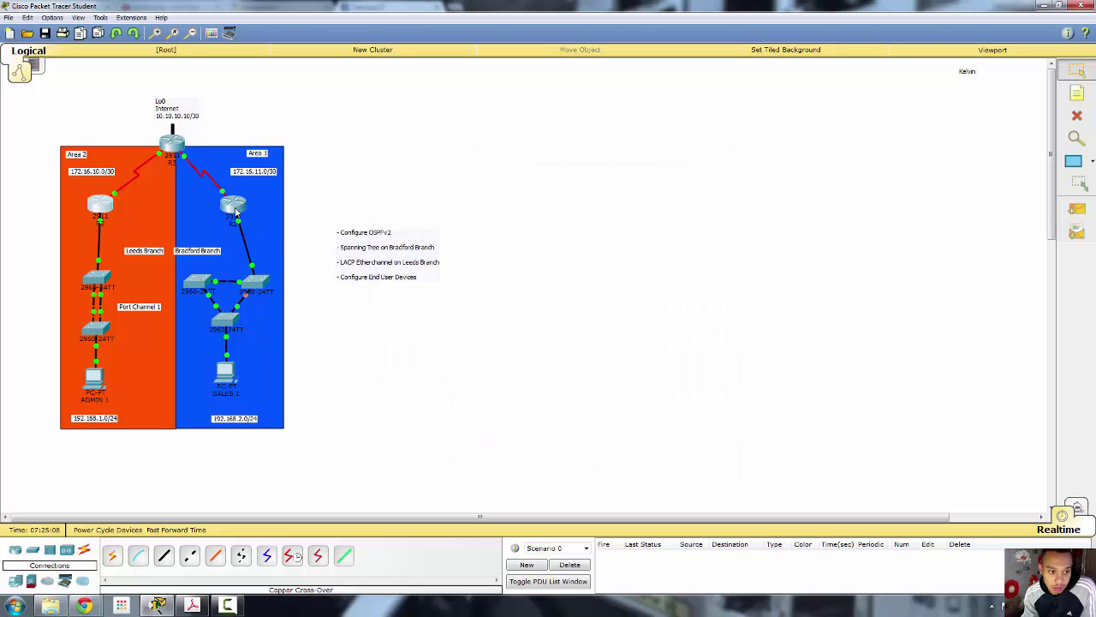
click(235, 209)
key(Return)
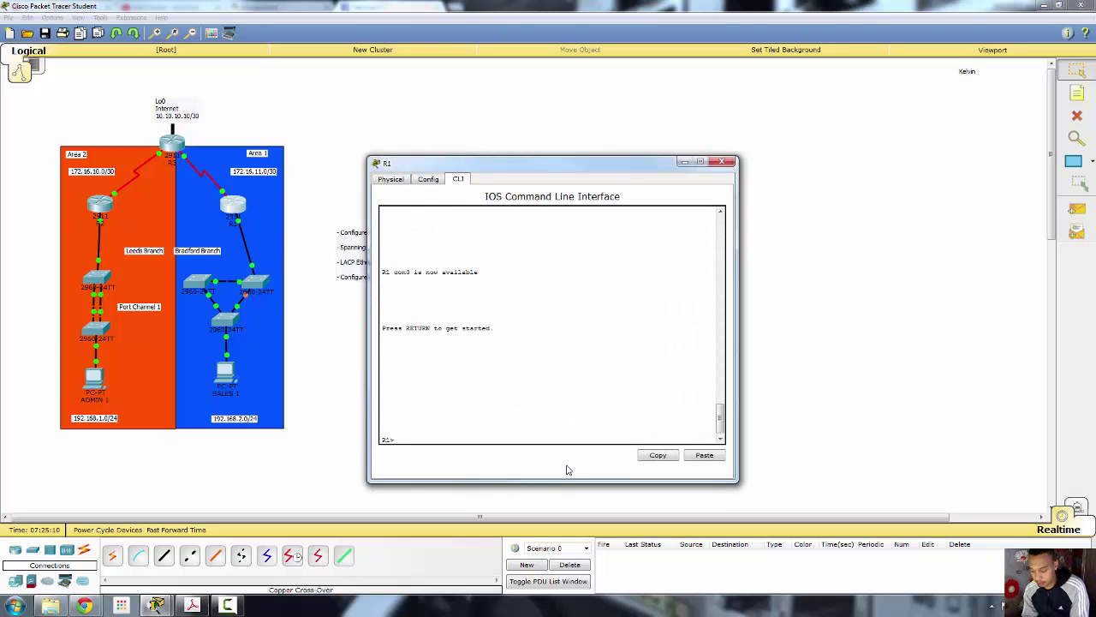
text(en)
key(Return)
text(conf t)
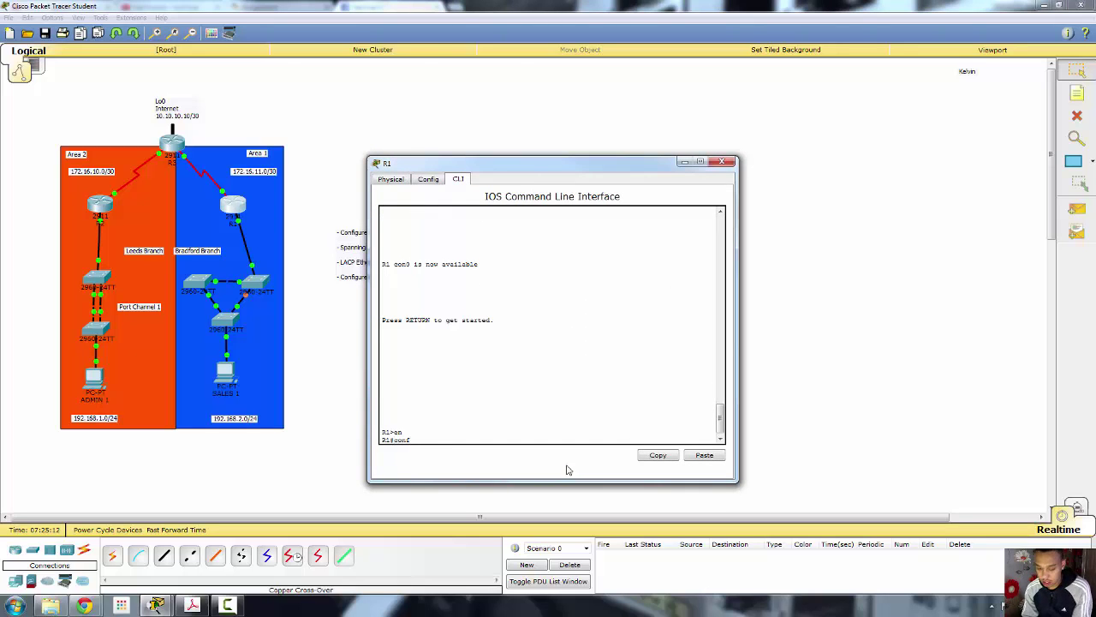
key(Return)
Start OSPF process 1 on R1
text(ro)
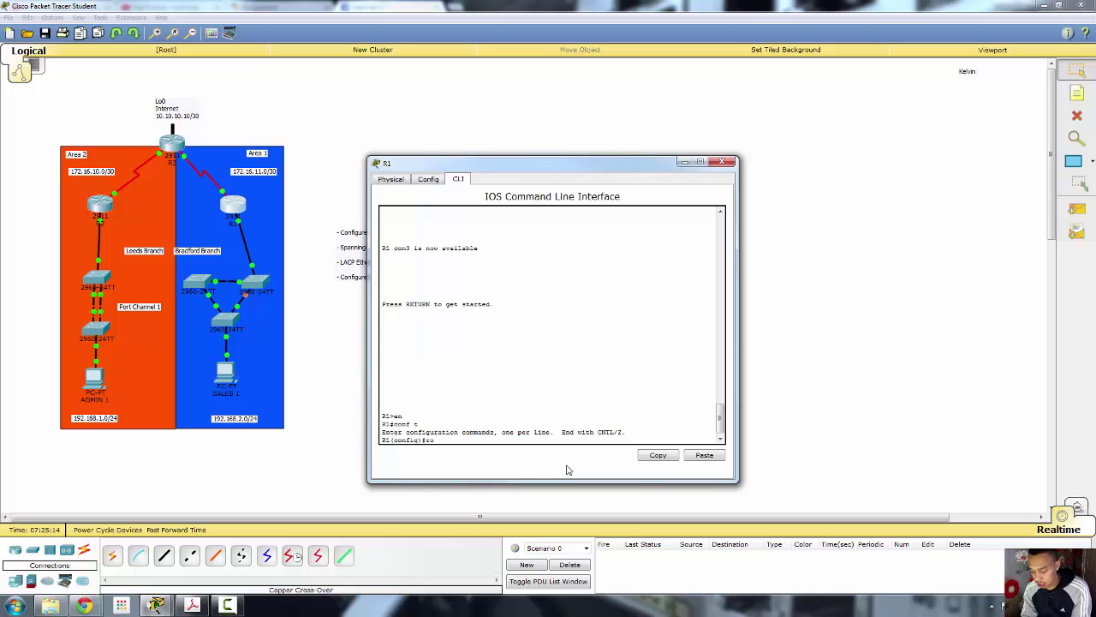
text(uter osd)
key(Tab)
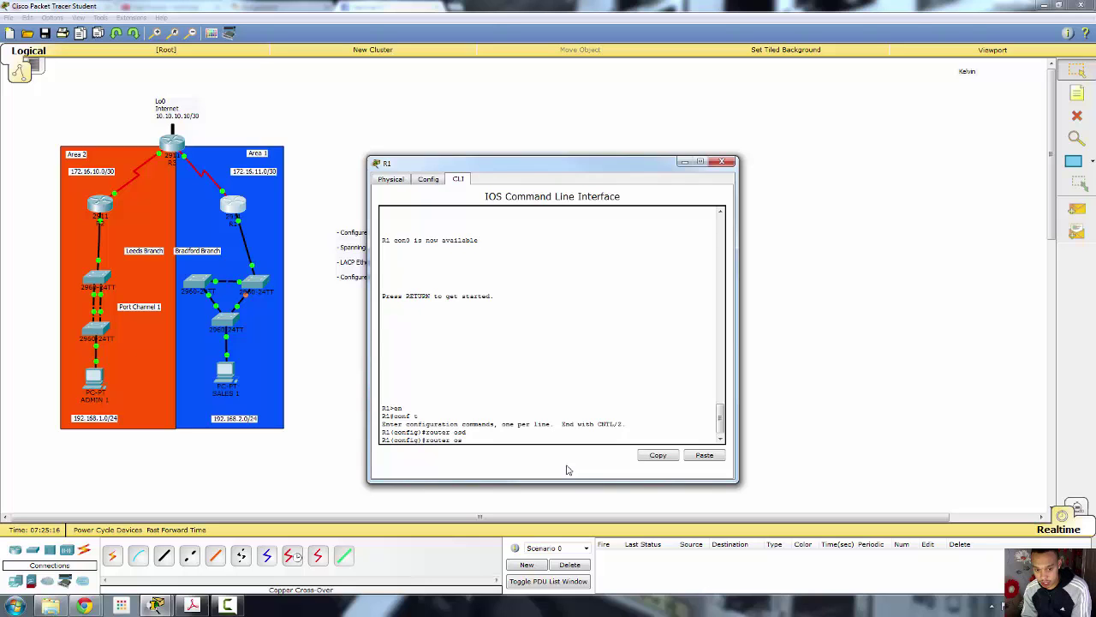
key(Tab)
text(1)
key(Return)
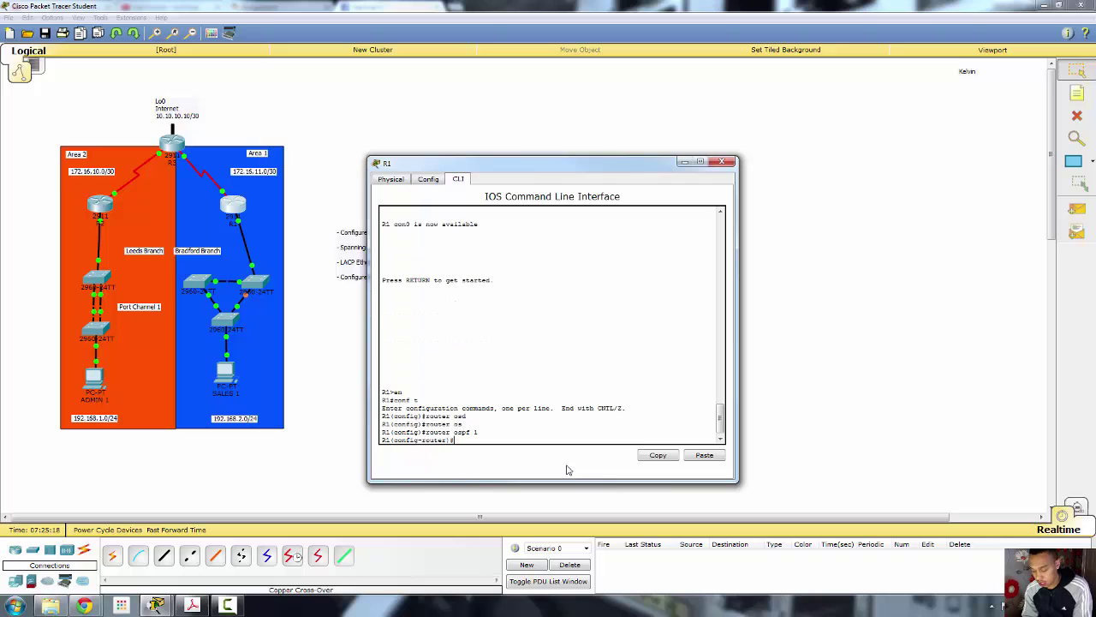
Set R1's OSPF router ID to 1.1.1.1
text(router)
key(Tab)
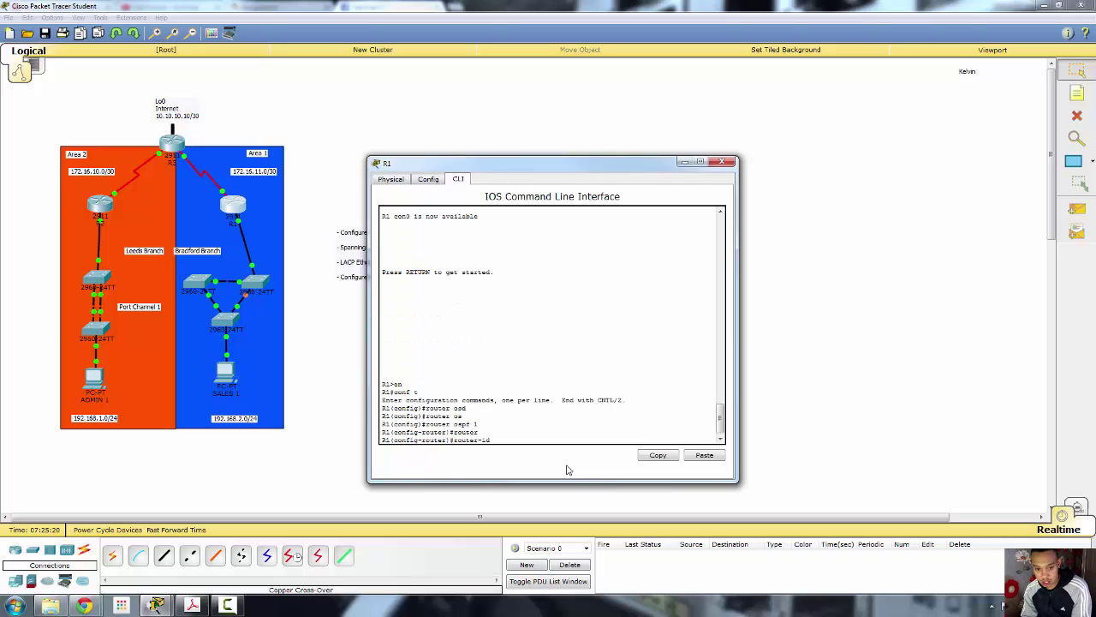
text(1.1)
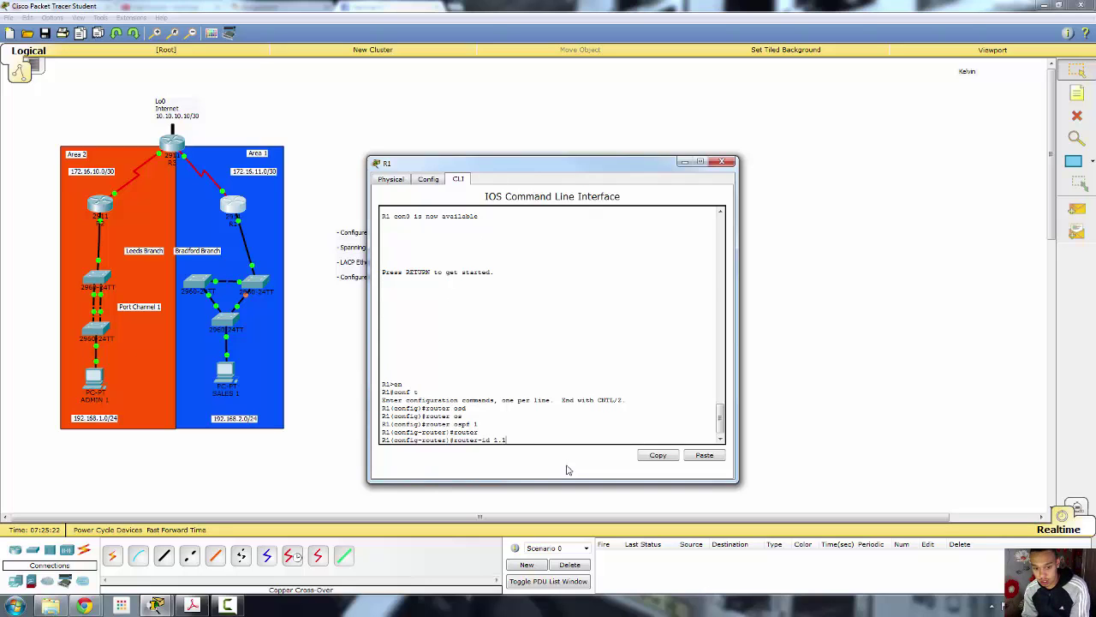
text(.1.1)
key(Return)
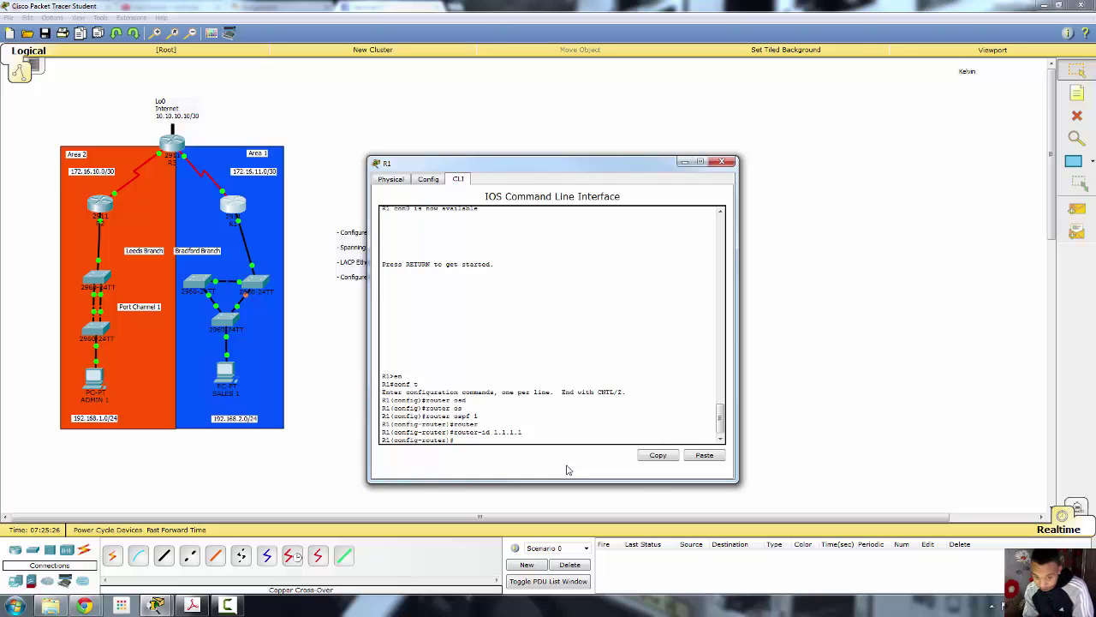
Advertise network 172.16.11.0 with wildcard mask 0.0.0.3 in OSPF area 1 on R1
text(net)
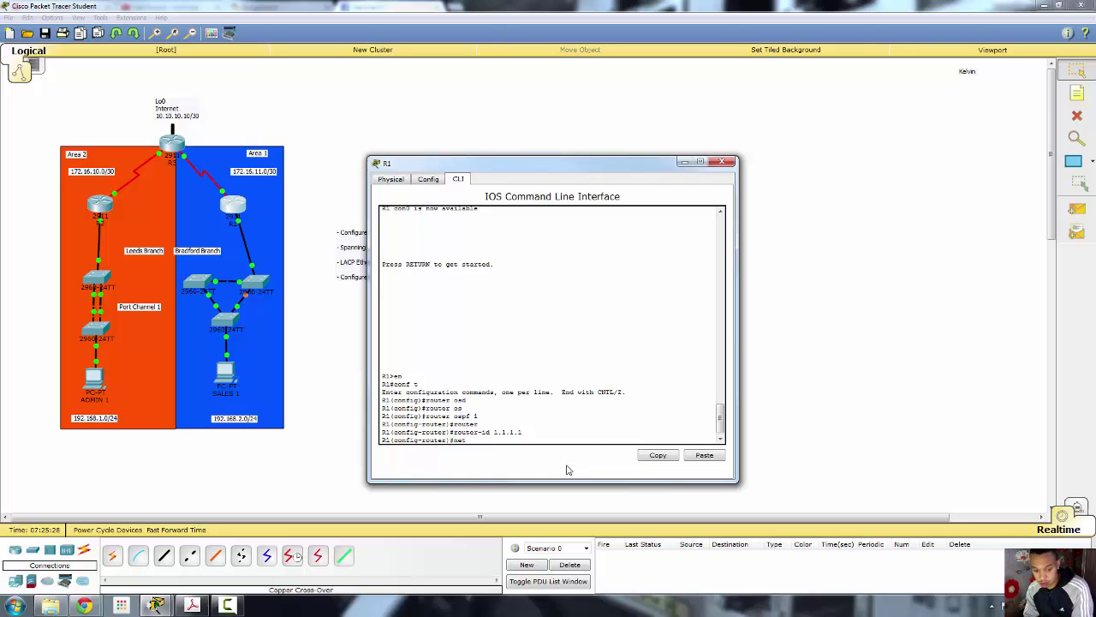
key(Tab)
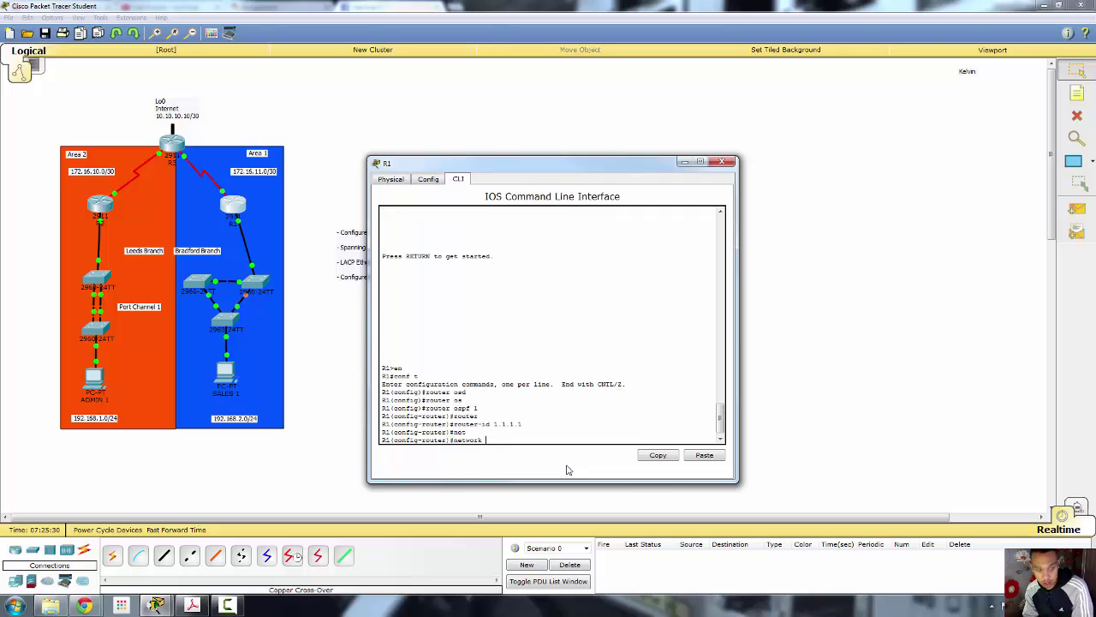
text(172.16.)
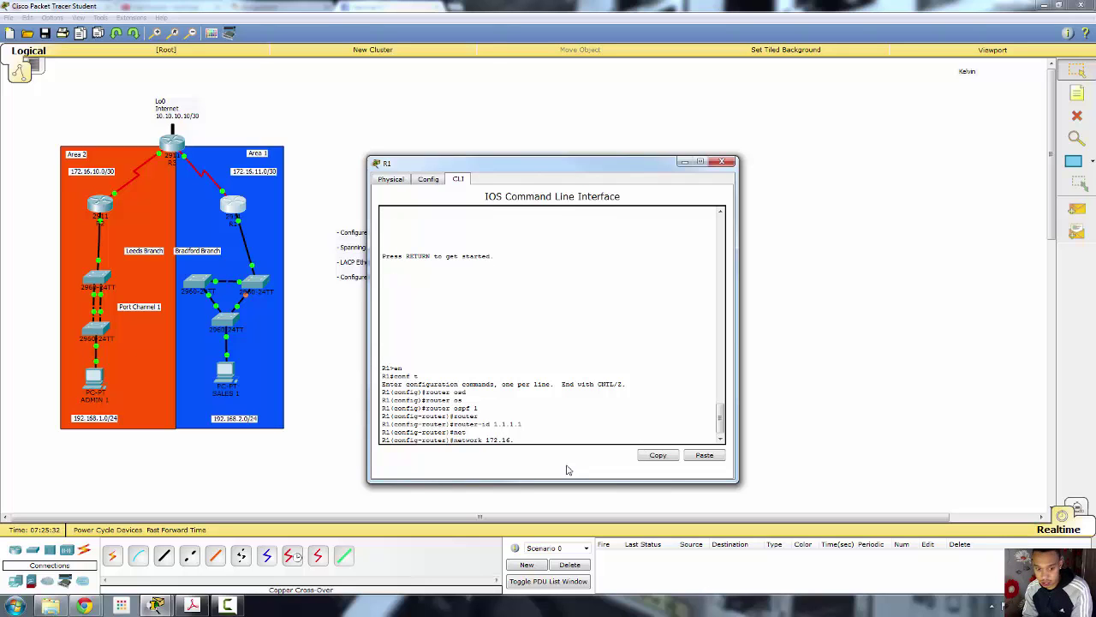
text(11.)
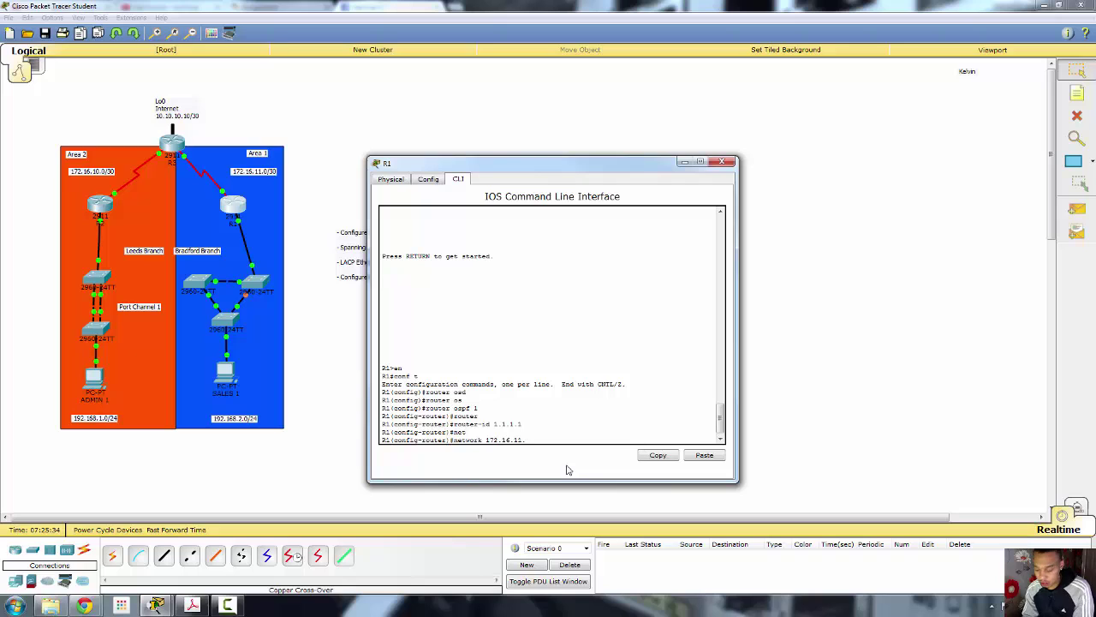
text(0 0.0.0.)
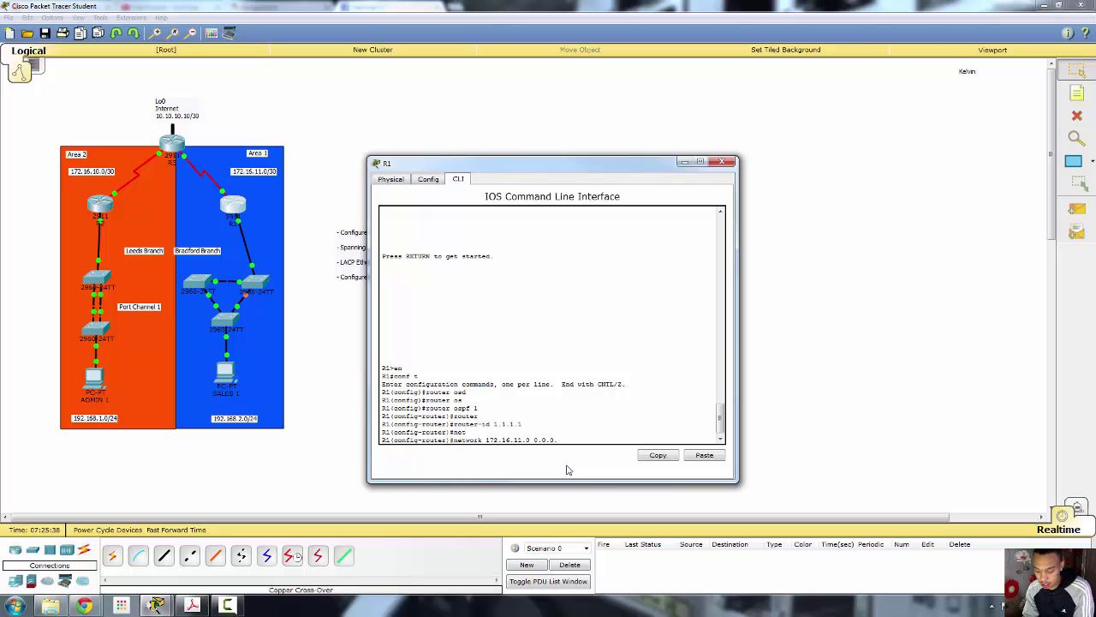
text(3 area 1)
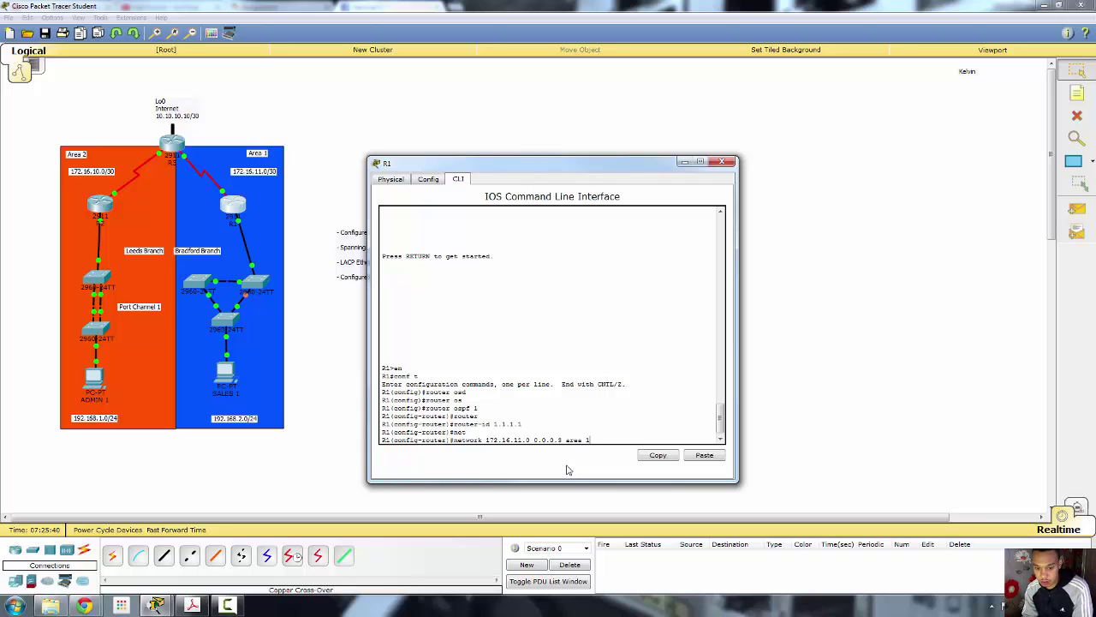
key(Return)
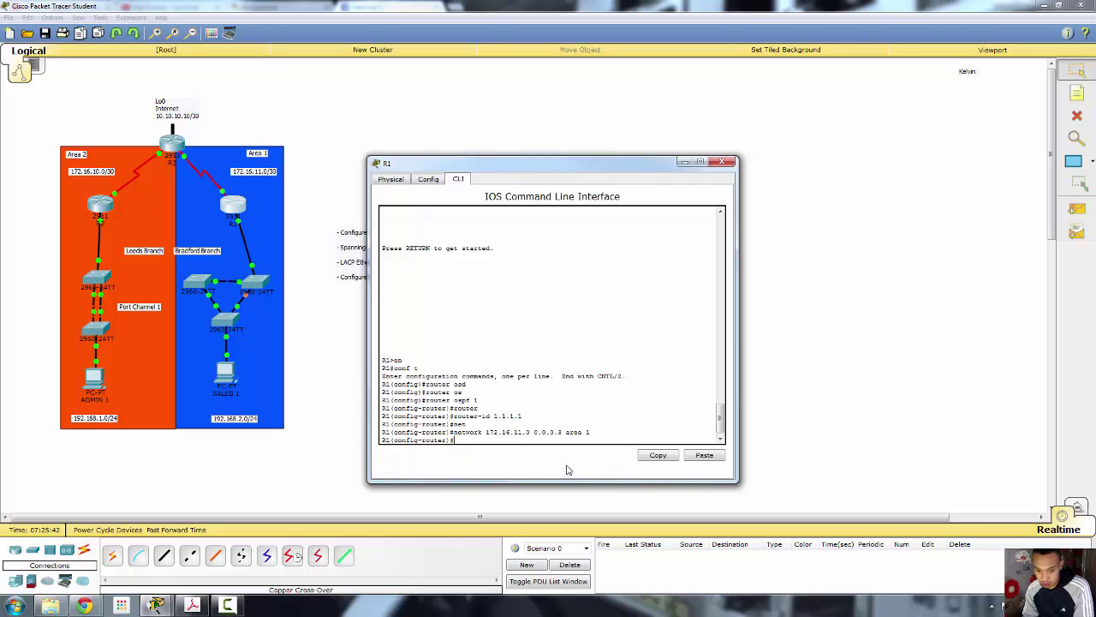
Advertise network 192.168.2.0 with wildcard mask 0.0.0.255 in OSPF area 1 on R1
key(Up)
key(BackSpace)
key(BackSpace)
key(BackSpace)
key(BackSpace)
key(BackSpace)
key(BackSpace)
key(BackSpace)
key(BackSpace)
key(BackSpace)
key(BackSpace)
key(BackSpace)
key(BackSpace)
key(BackSpace)
key(BackSpace)
key(BackSpace)
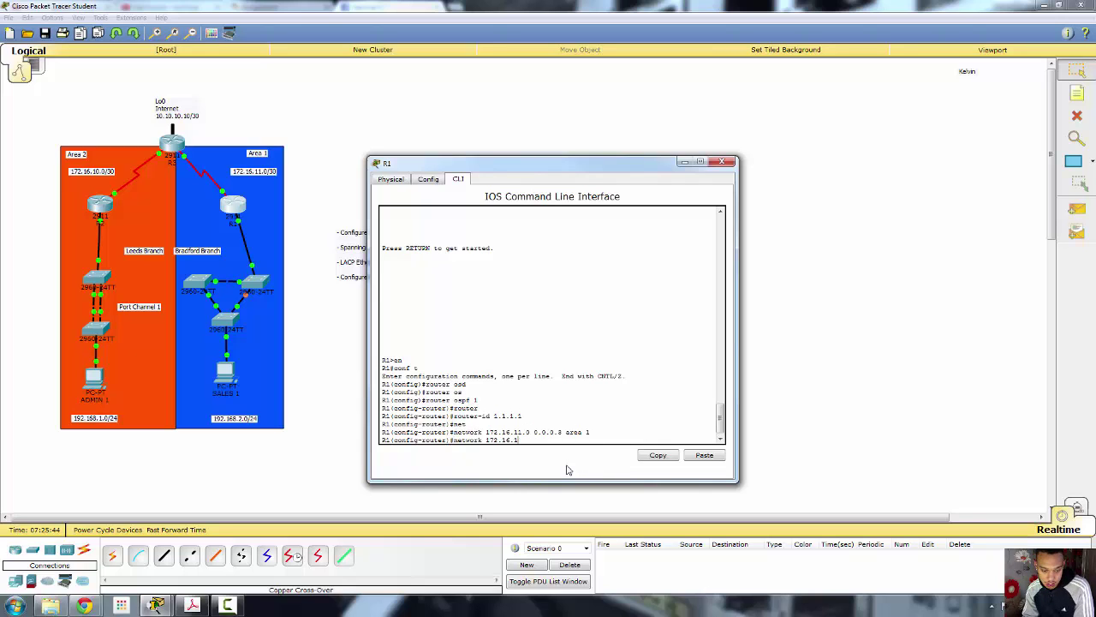
key(BackSpace)
key(BackSpace)
key(BackSpace)
key(BackSpace)
key(BackSpace)
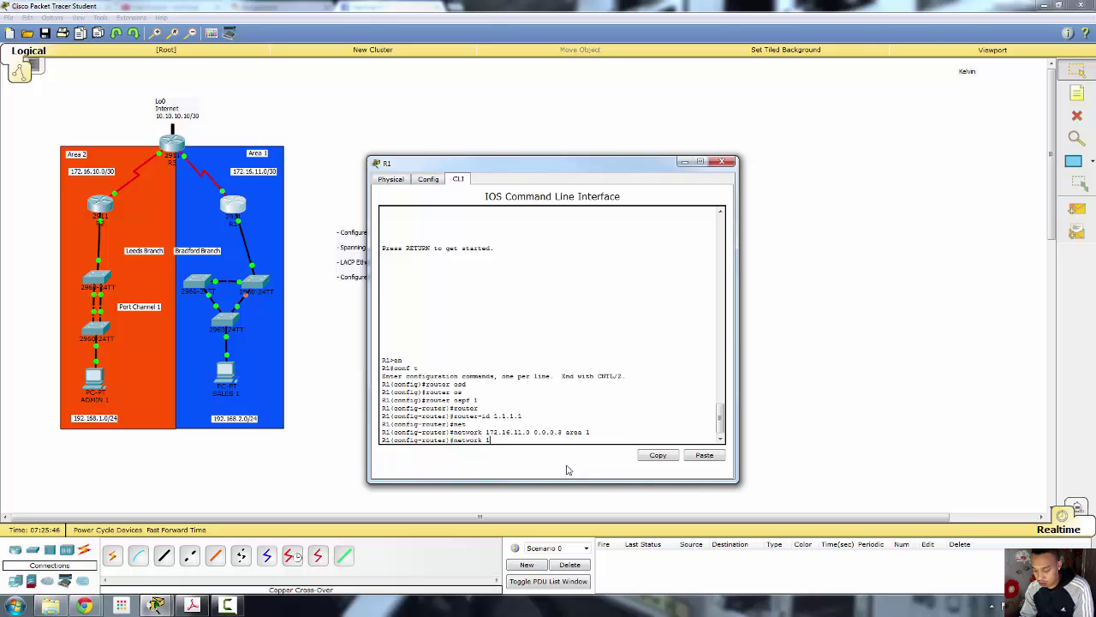
text(92.1)
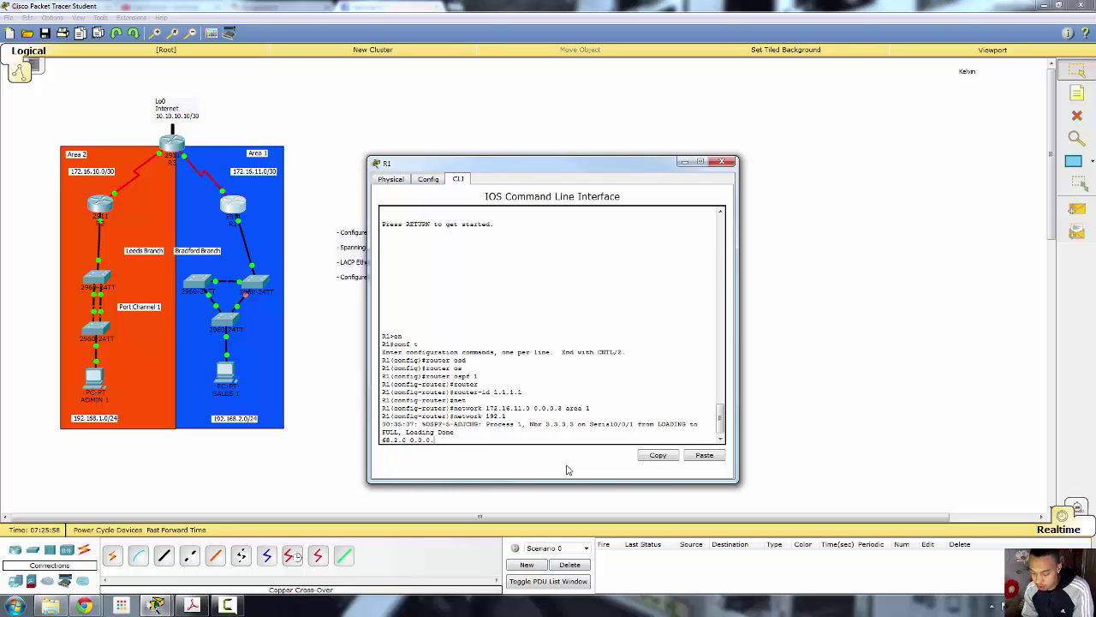
text(a)
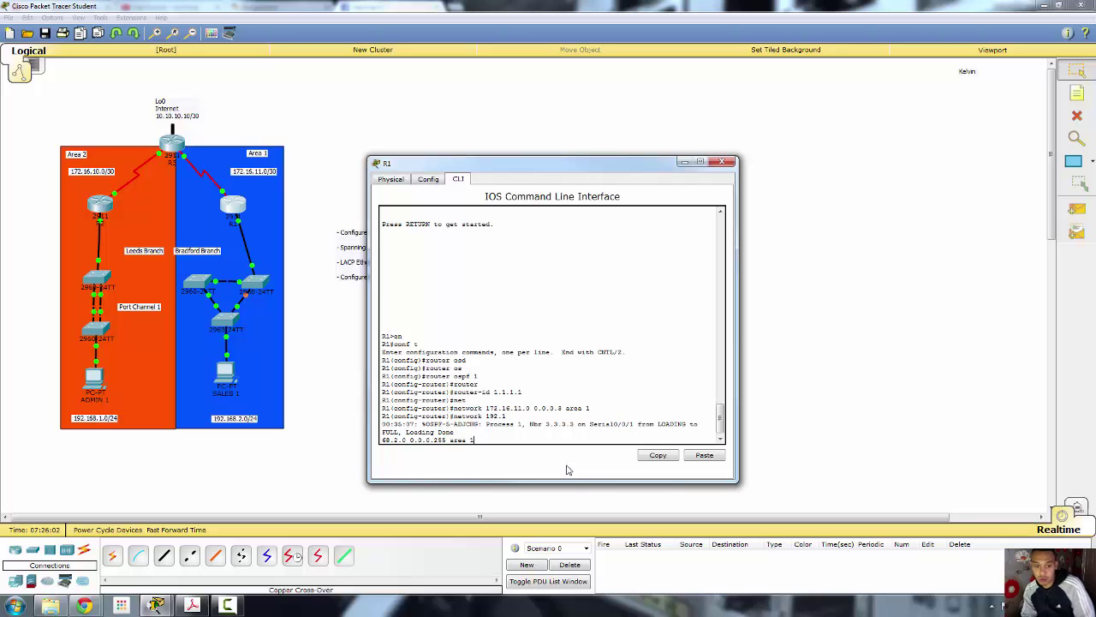
key(Return)
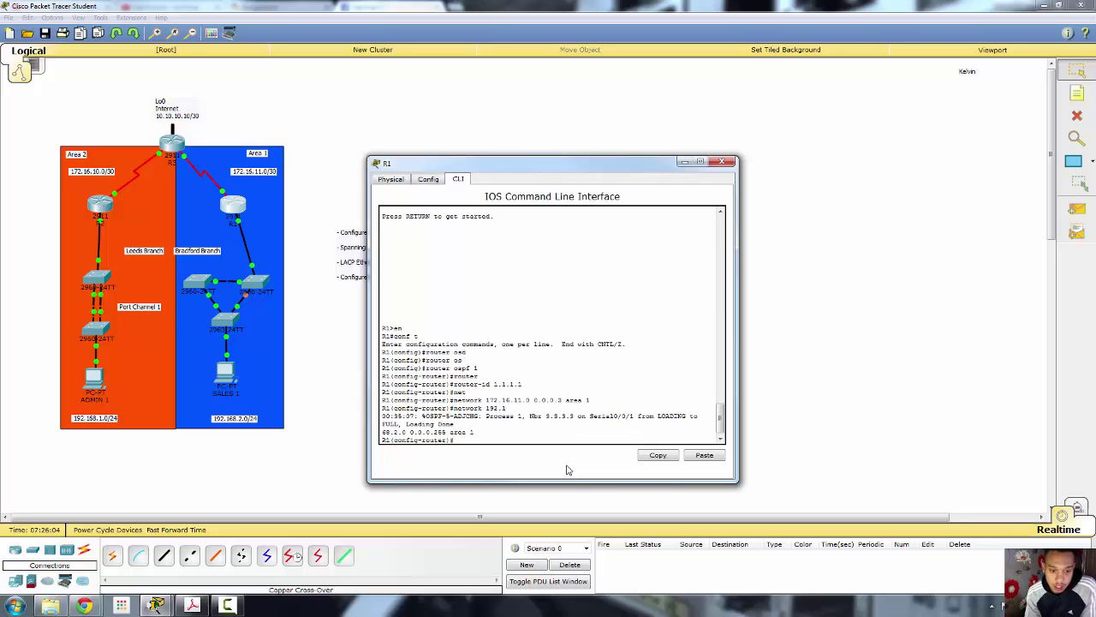
Make R1's g0/1 a passive OSPF interface
text(pass)
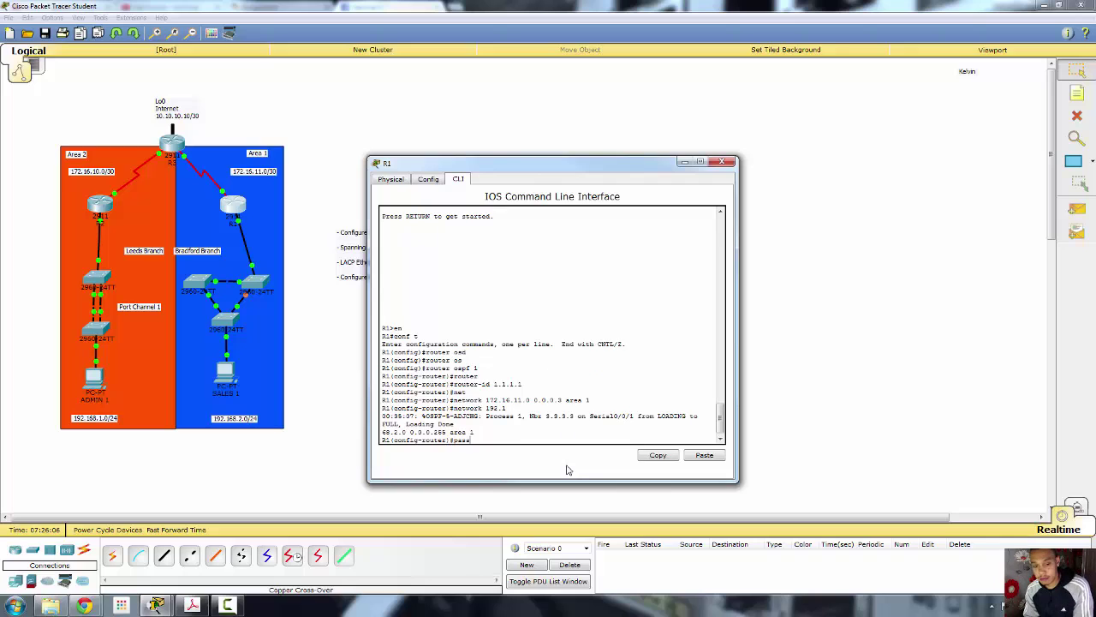
key(Tab)
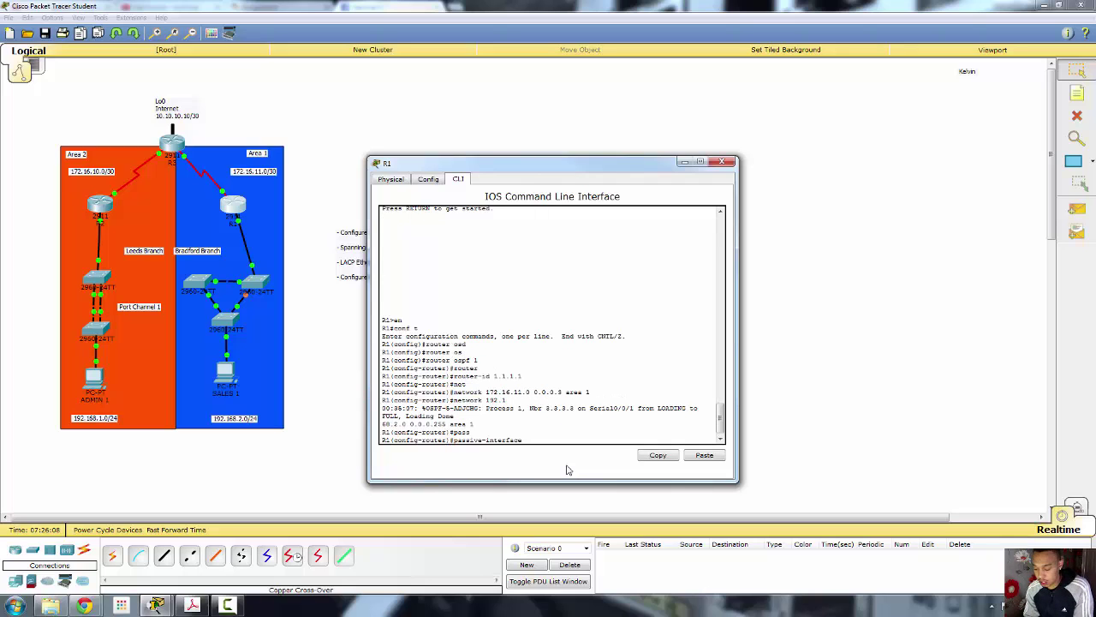
text(g0)
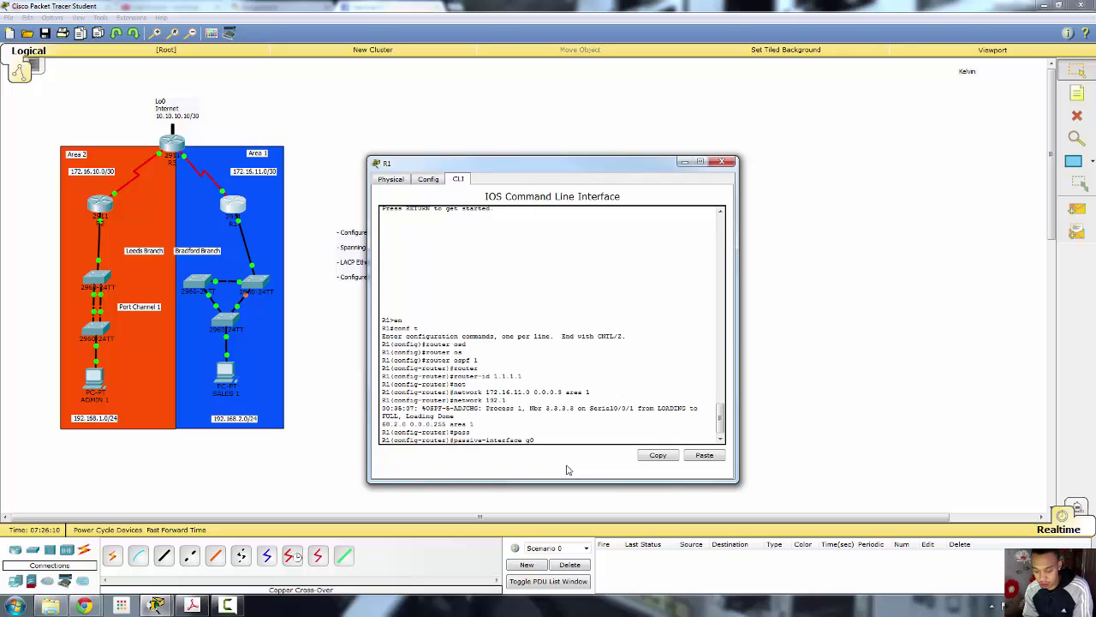
text(/1)
key(Return)
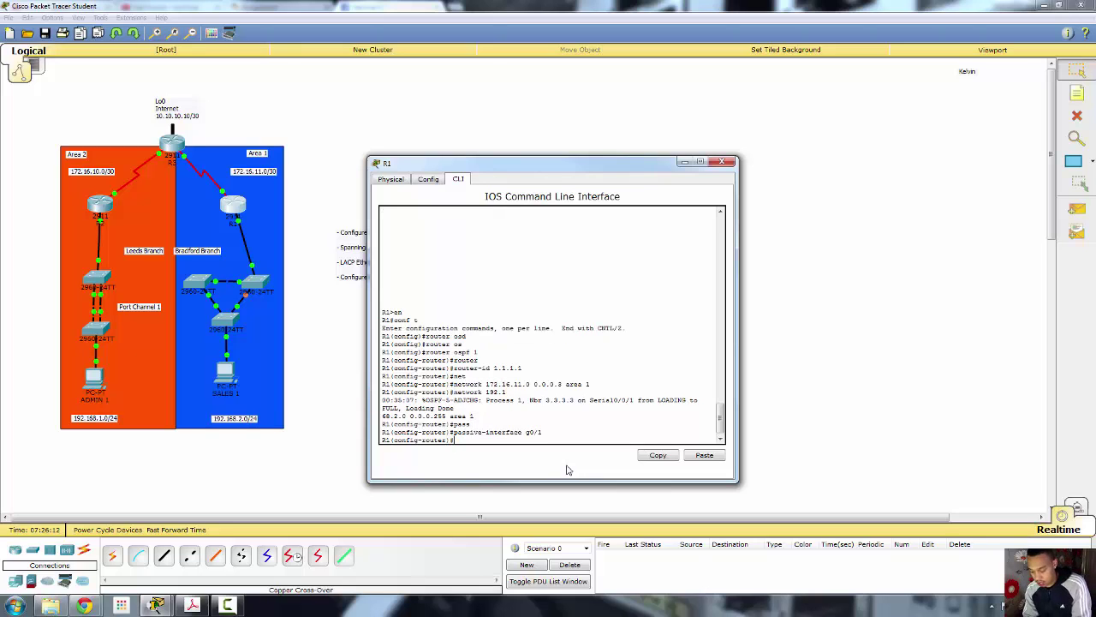
Leave configuration mode on R1 and display its IP routing table to check the OSPF routes
text(end)
key(Return)
key(Return)
text(show ip)
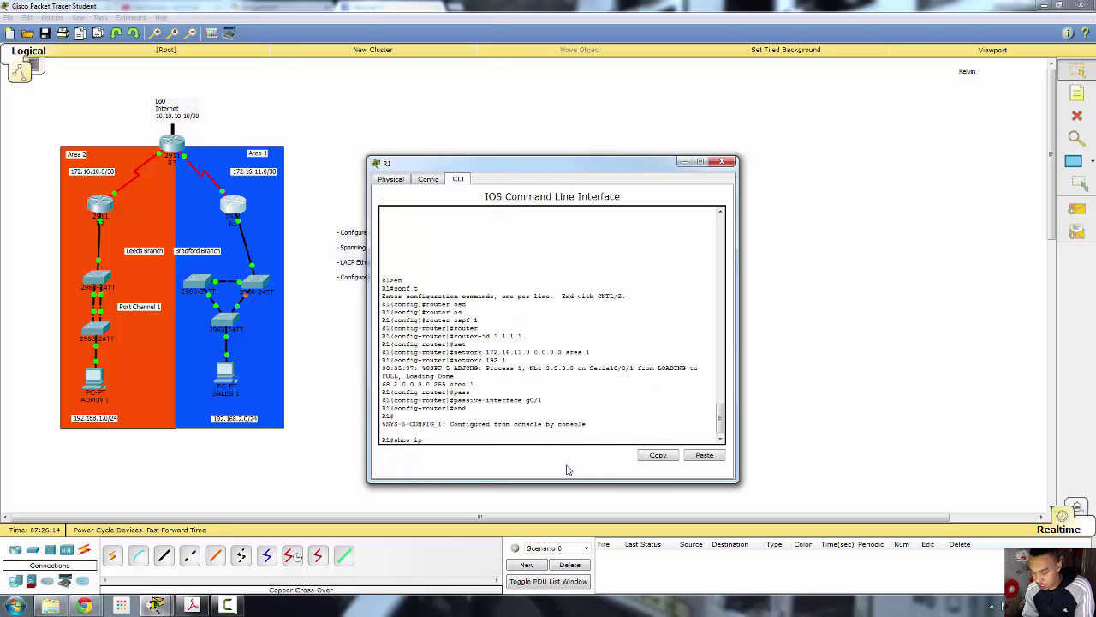
text( rou)
key(Tab)
key(Return)
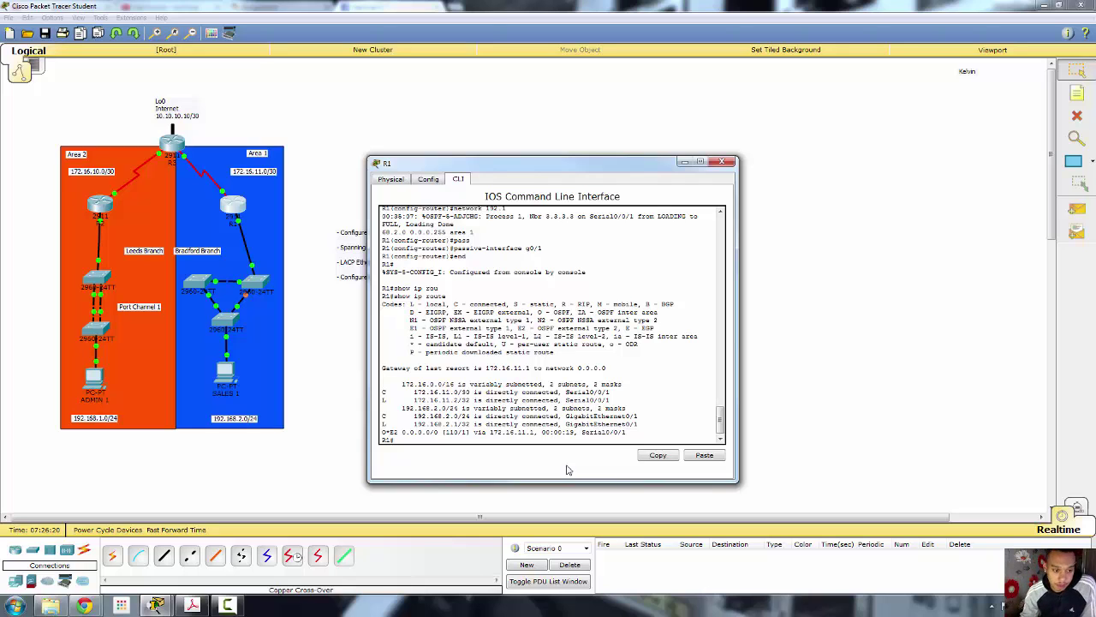
click(722, 163)
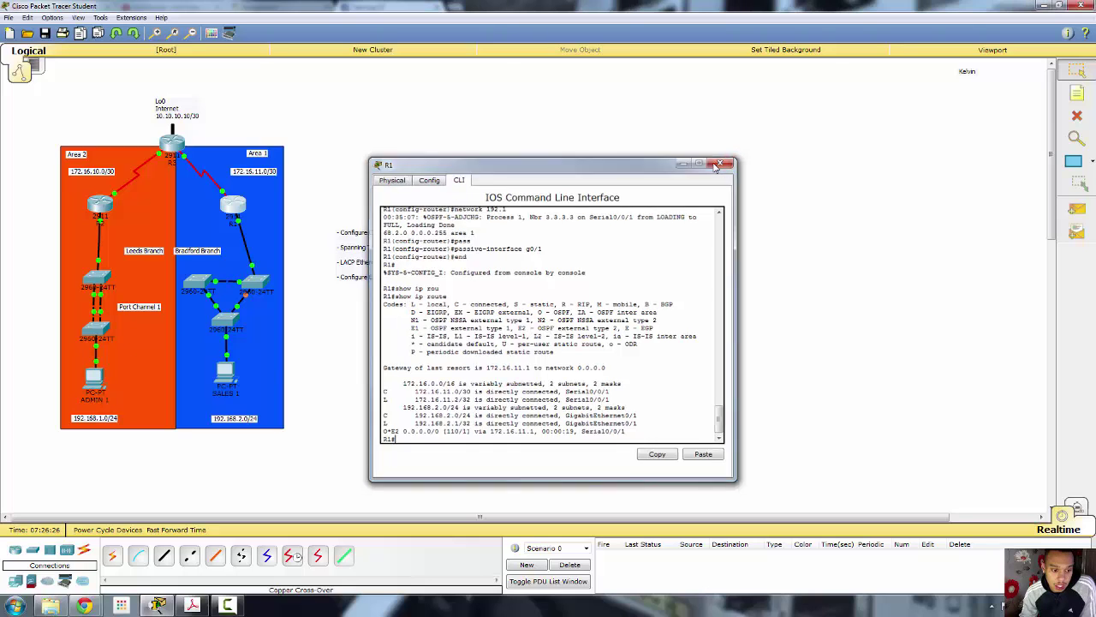
Ping 192.168.1.2 from SALES 1's command prompt to test reachability of the Leeds PC
click(226, 385)
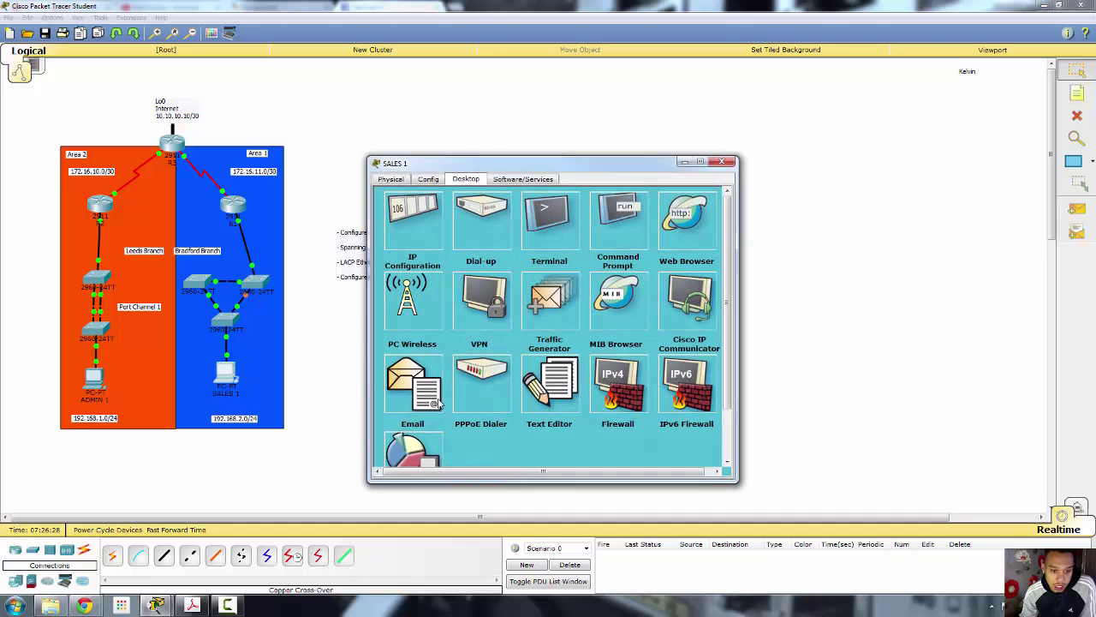
click(605, 229)
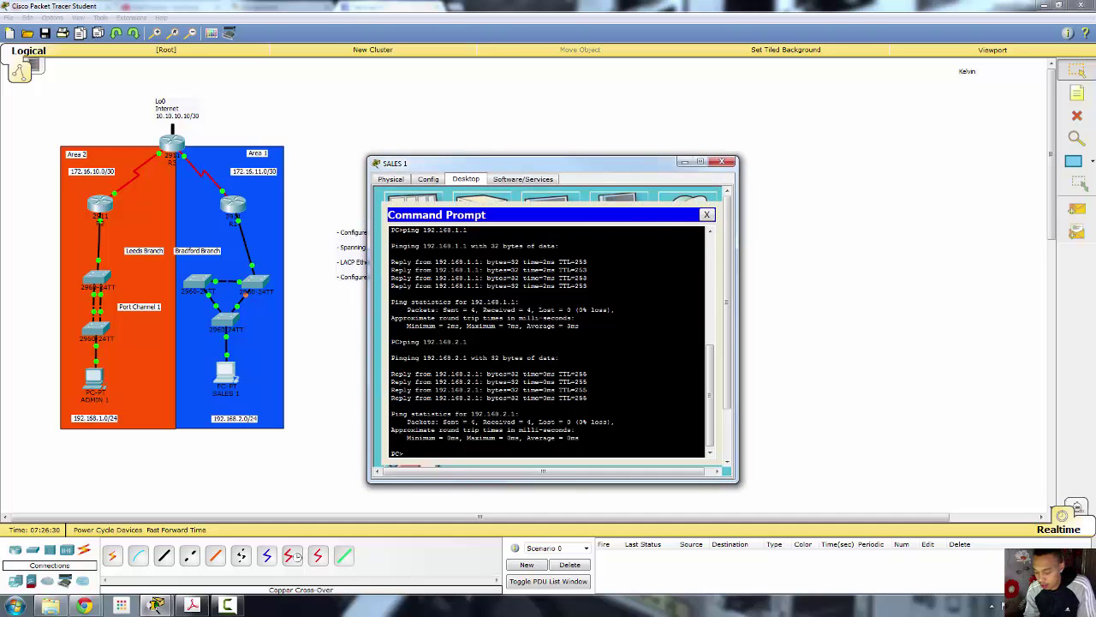
text(ping 1)
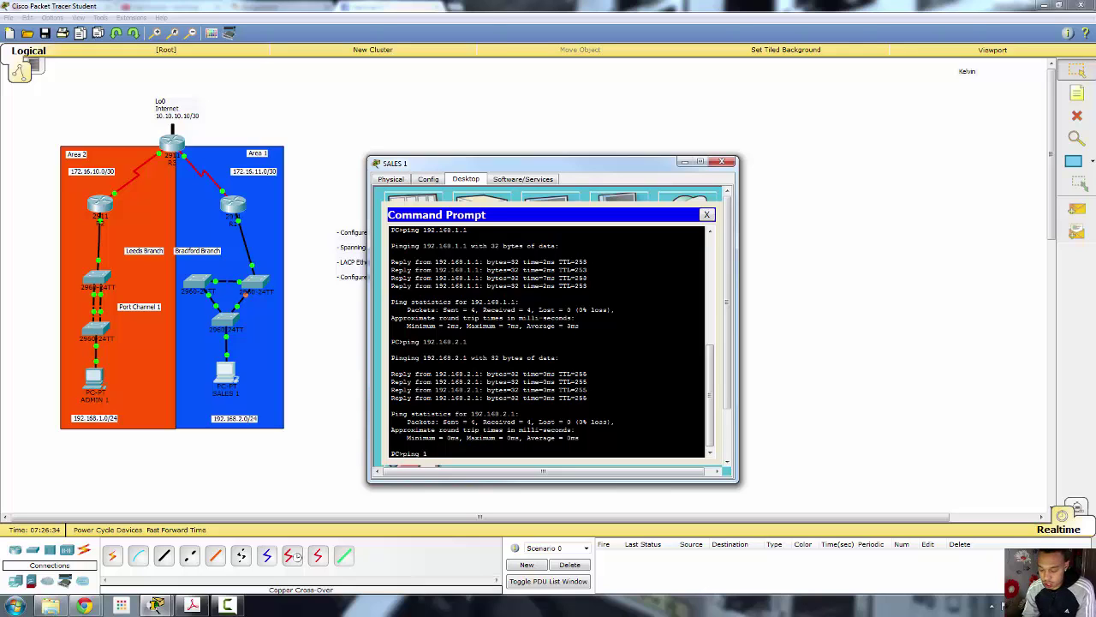
text(92.168.)
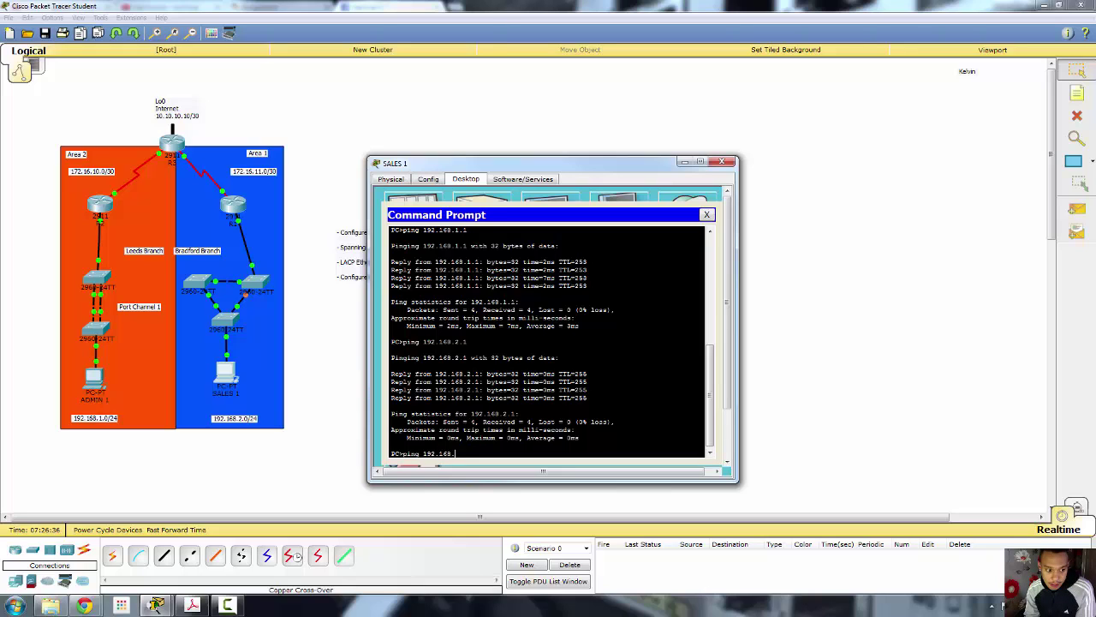
text(1)
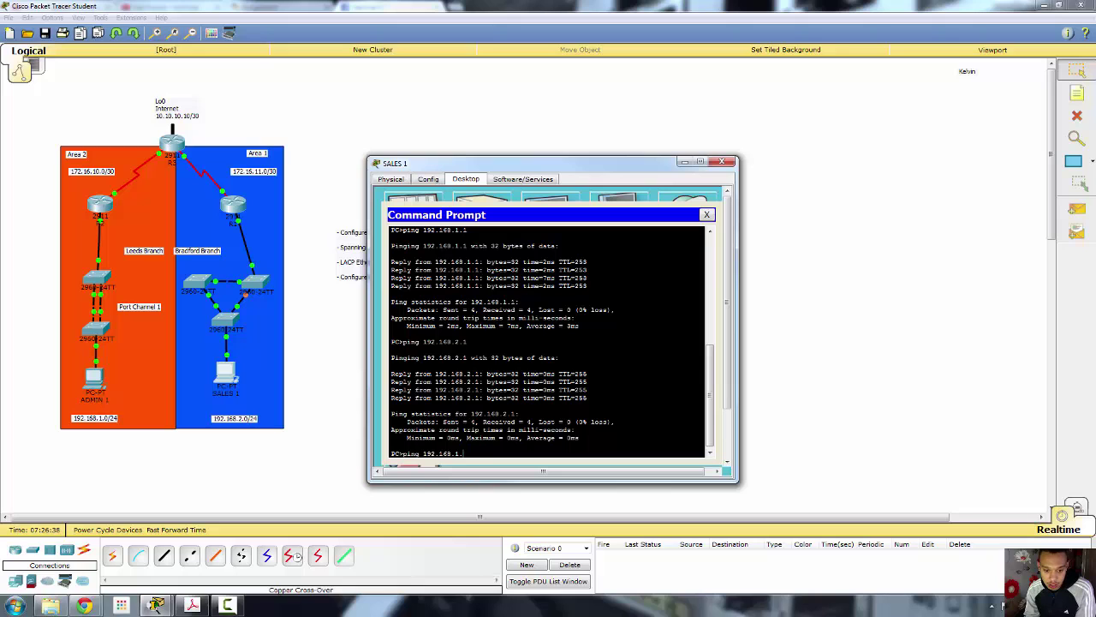
text(.2)
key(Return)
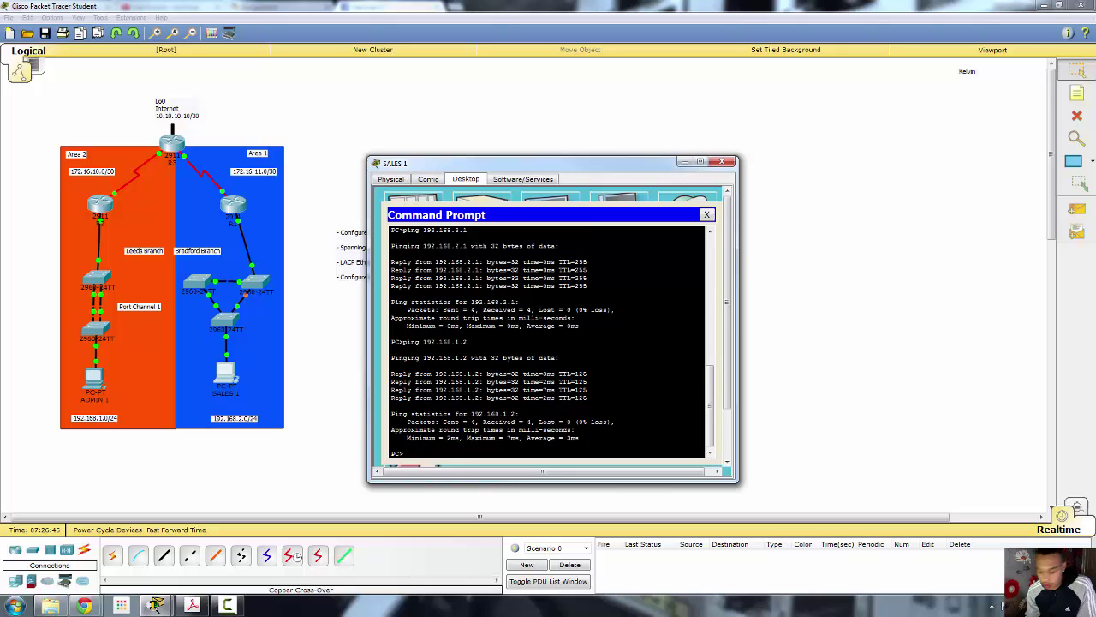
Ping the Internet loopback 10.10.10.10 from SALES 1, and close the PC's window
text(ping 10)
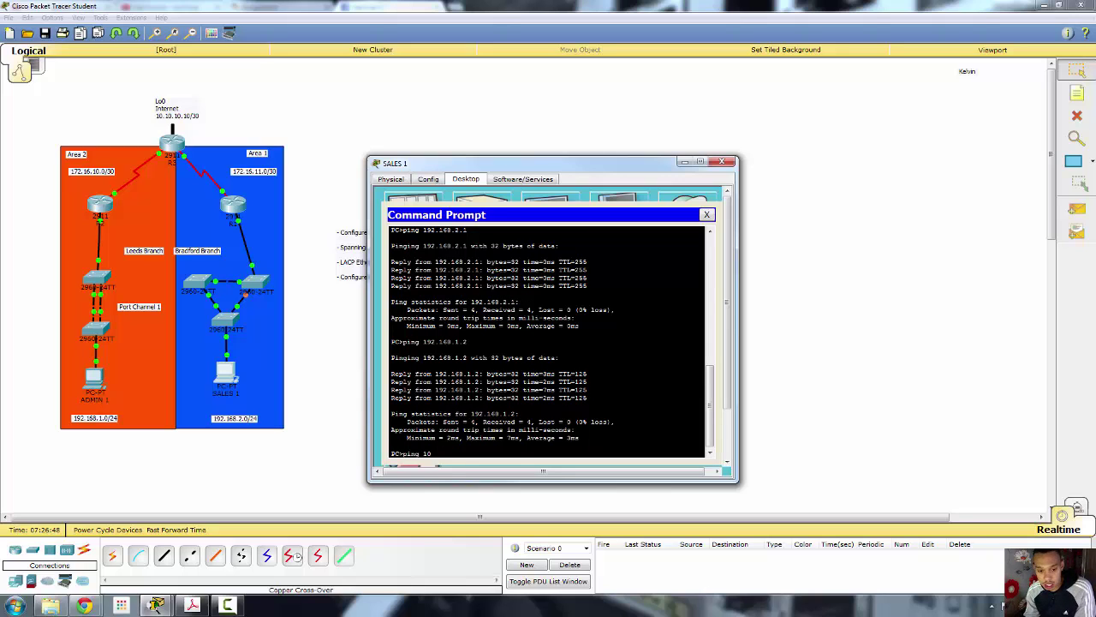
text(.10.10.)
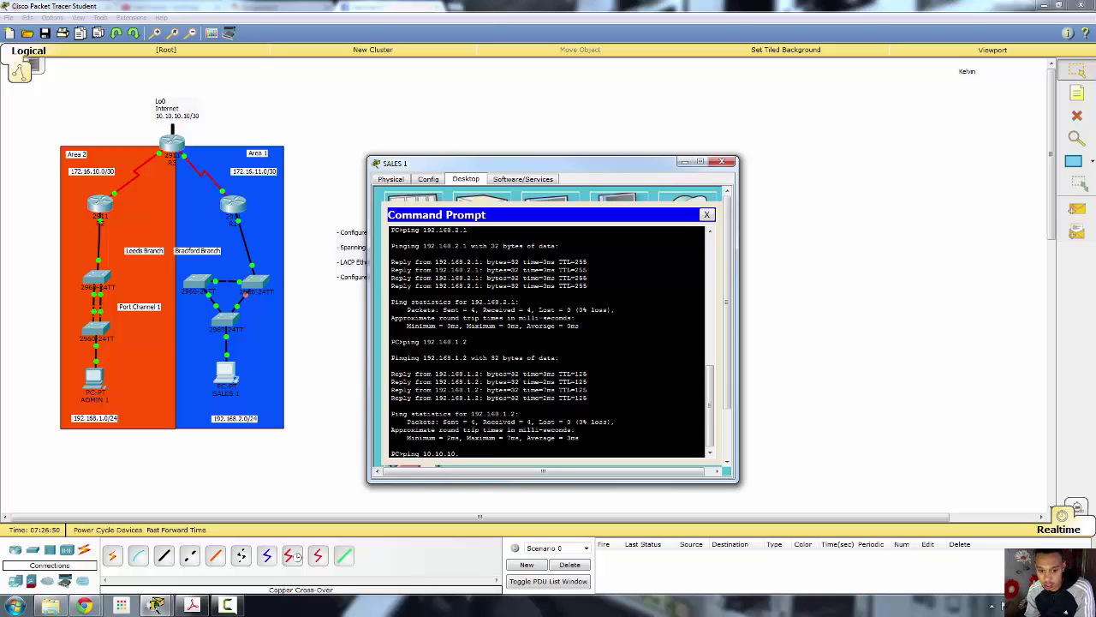
text(10)
key(Return)
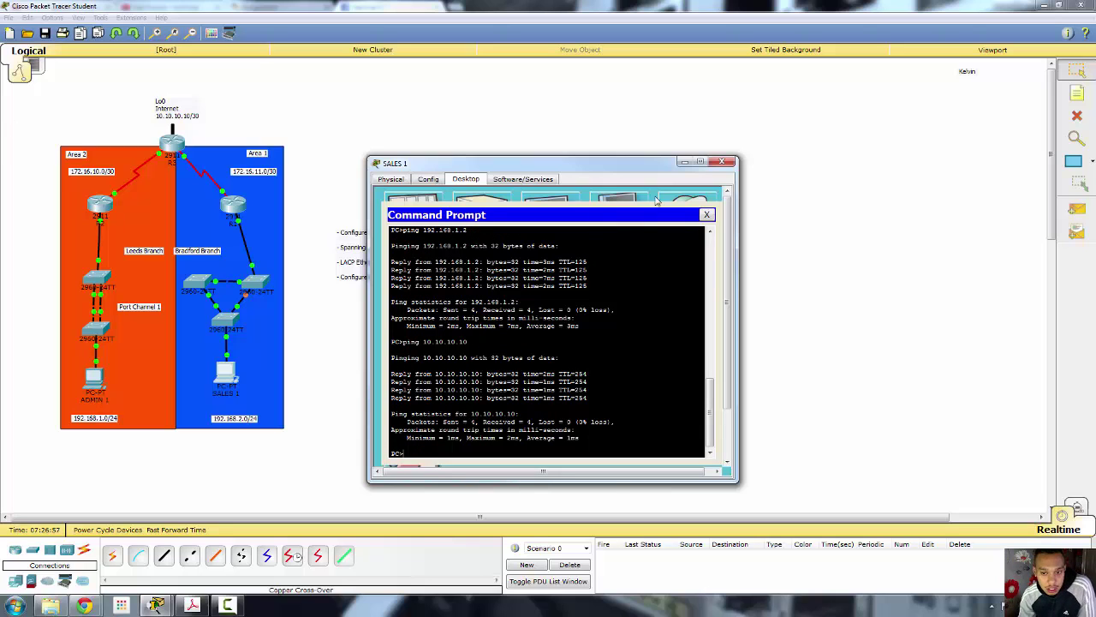
click(708, 215)
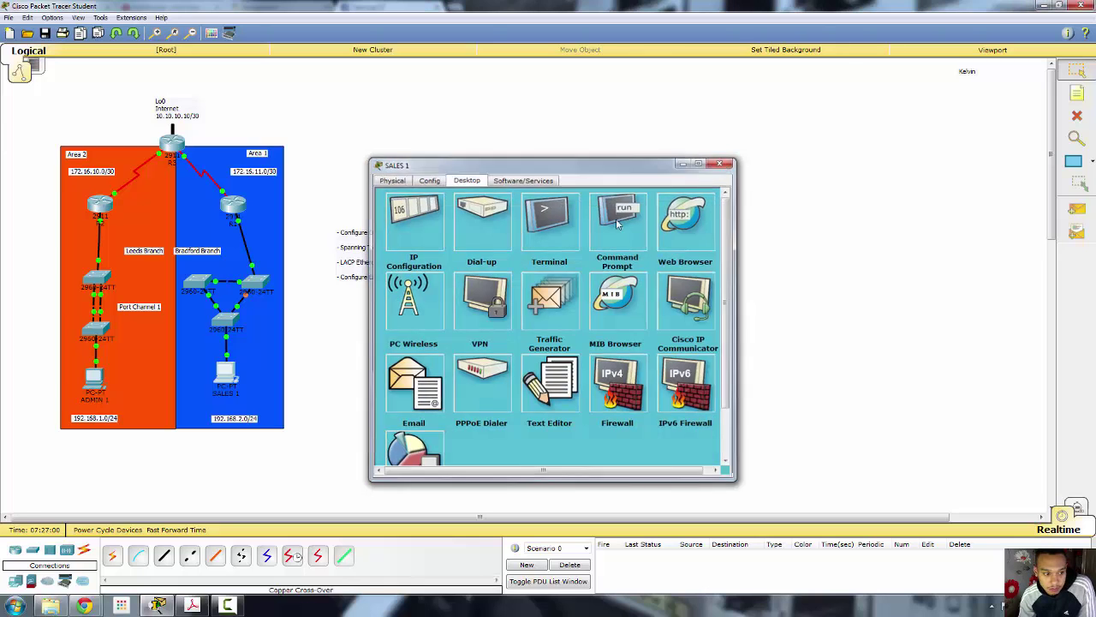
click(722, 162)
Ping 192.168.2.2 from ADMIN 1's command prompt to test reachability of the Bradford PC
click(91, 377)
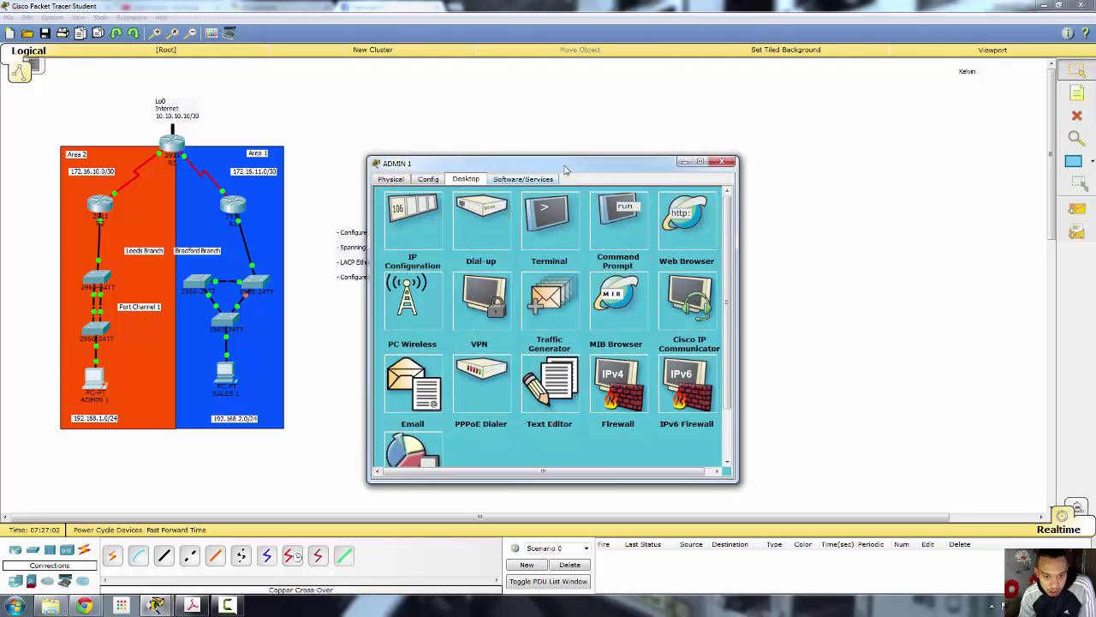
click(638, 204)
text(p)
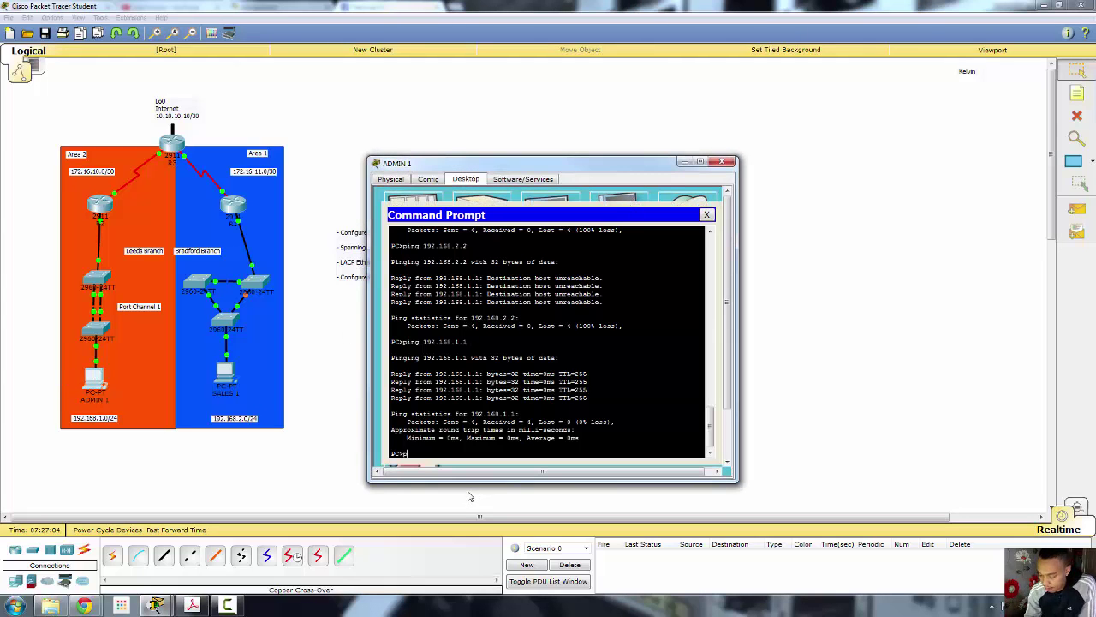
text(ing)
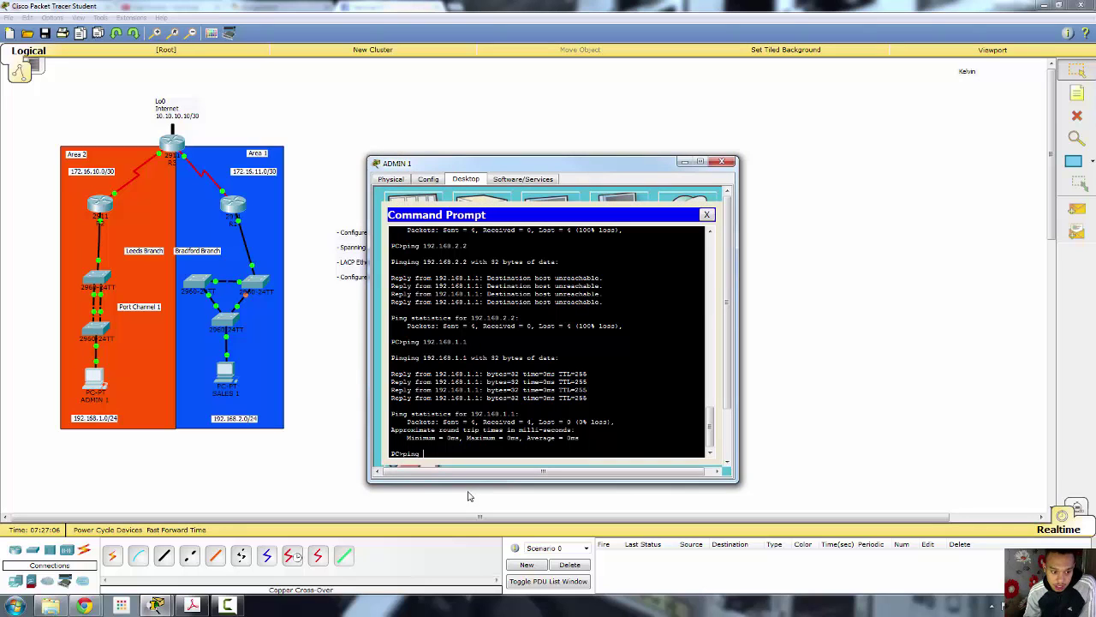
text( 1)
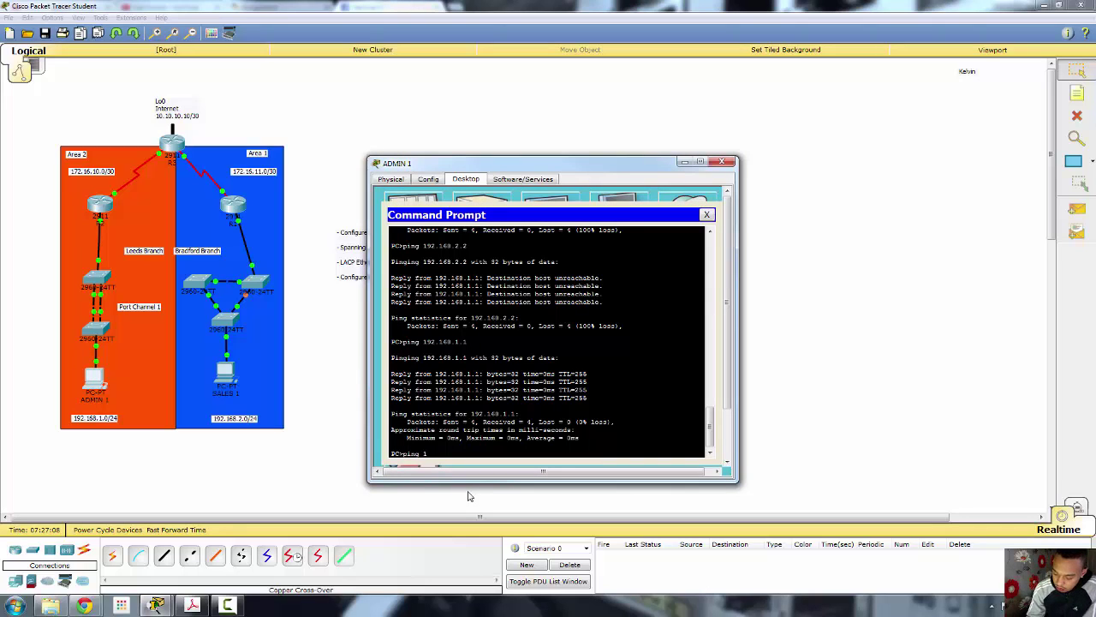
text(92.16)
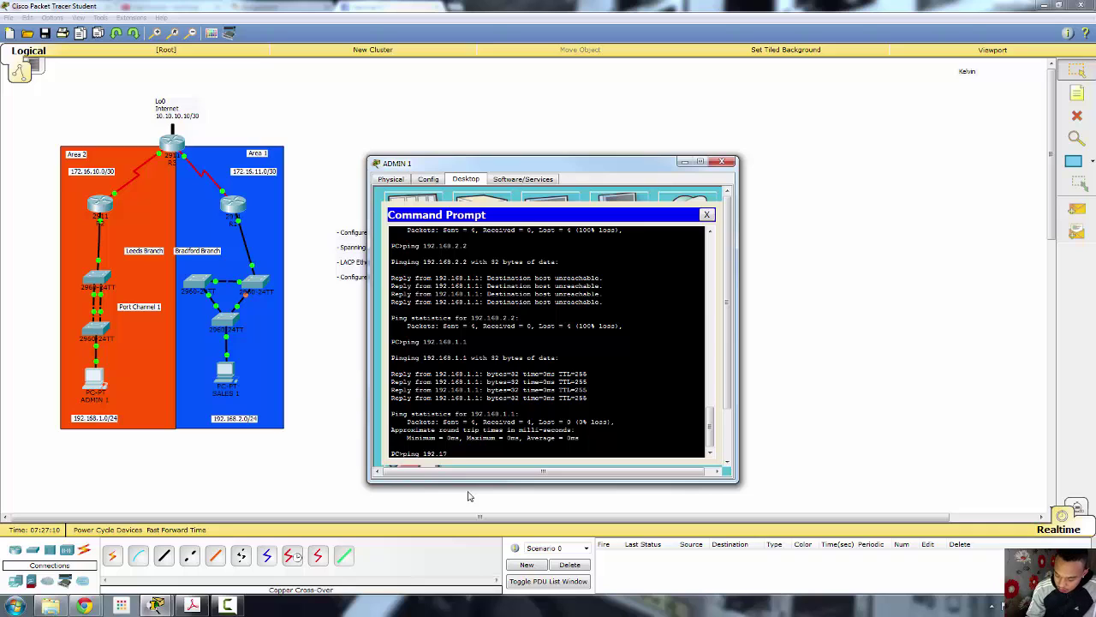
text(8.2.2)
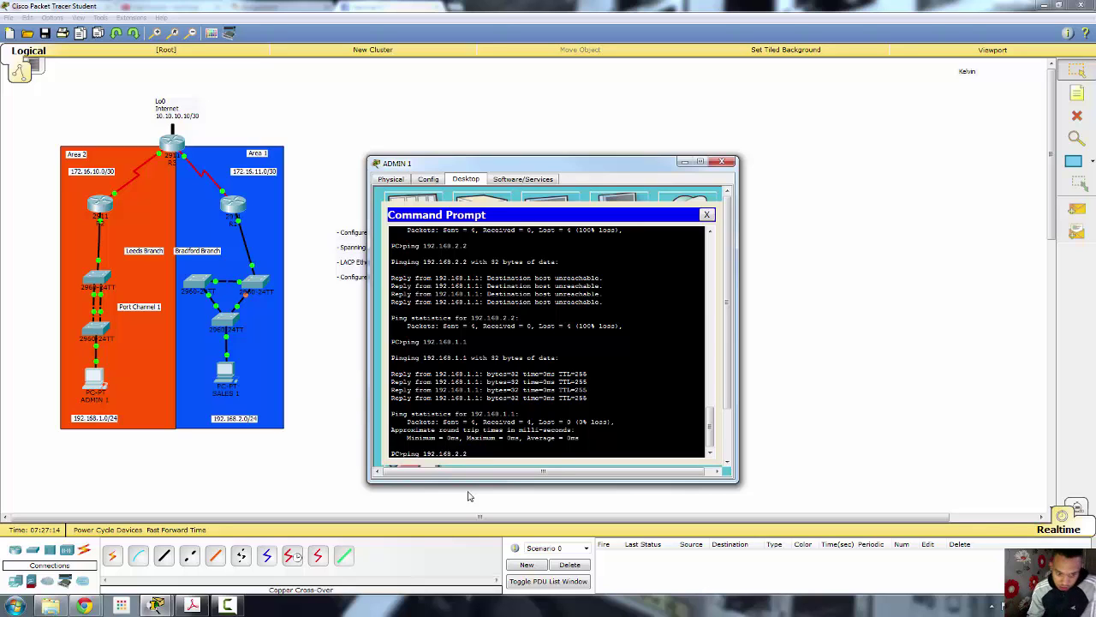
key(Return)
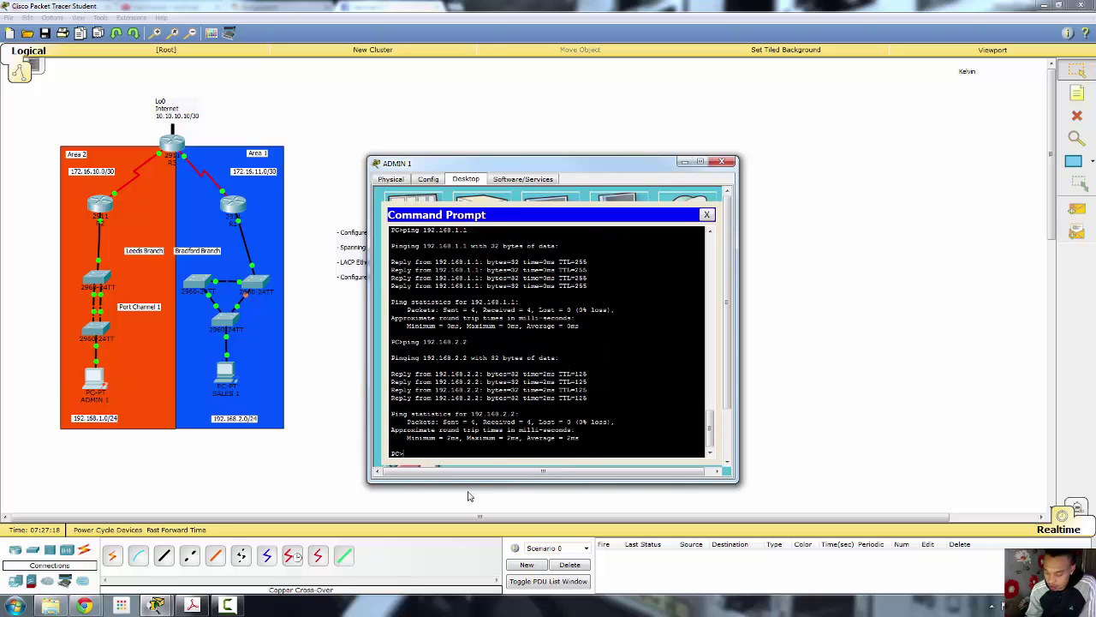
Ping the Internet loopback 10.10.10.10 from ADMIN 1, and close the PC's window
text(0.10.10.10)
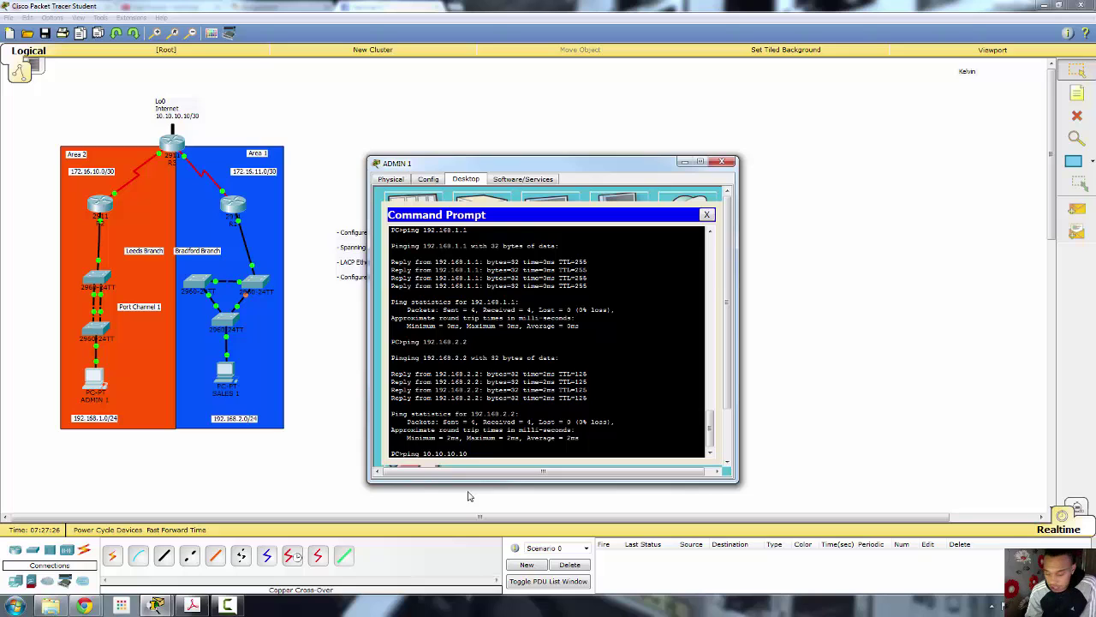
key(Return)
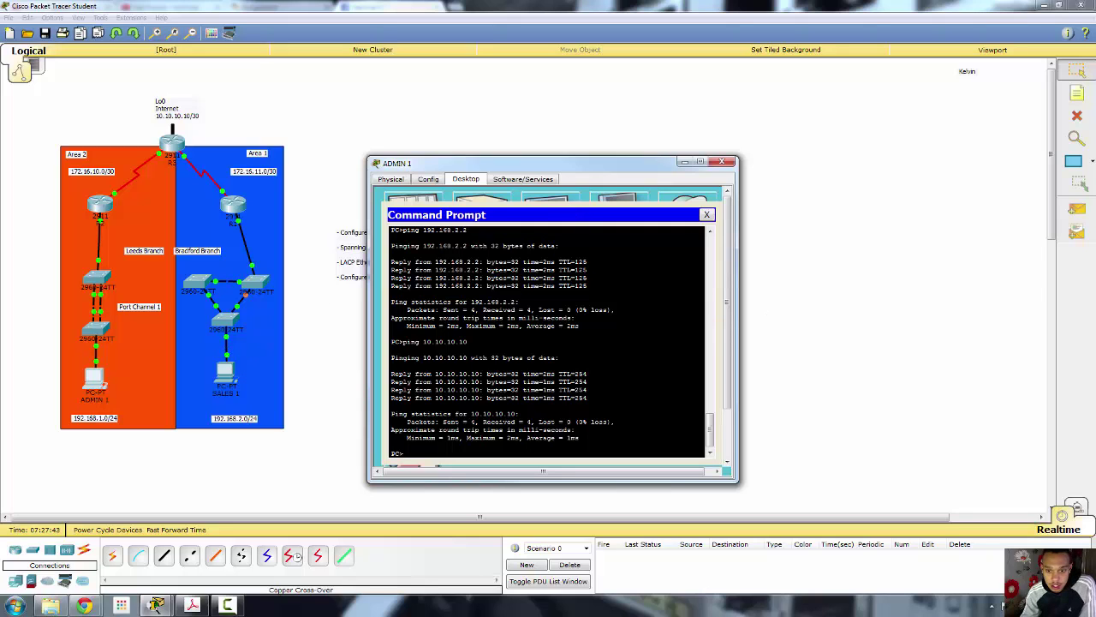
click(707, 215)
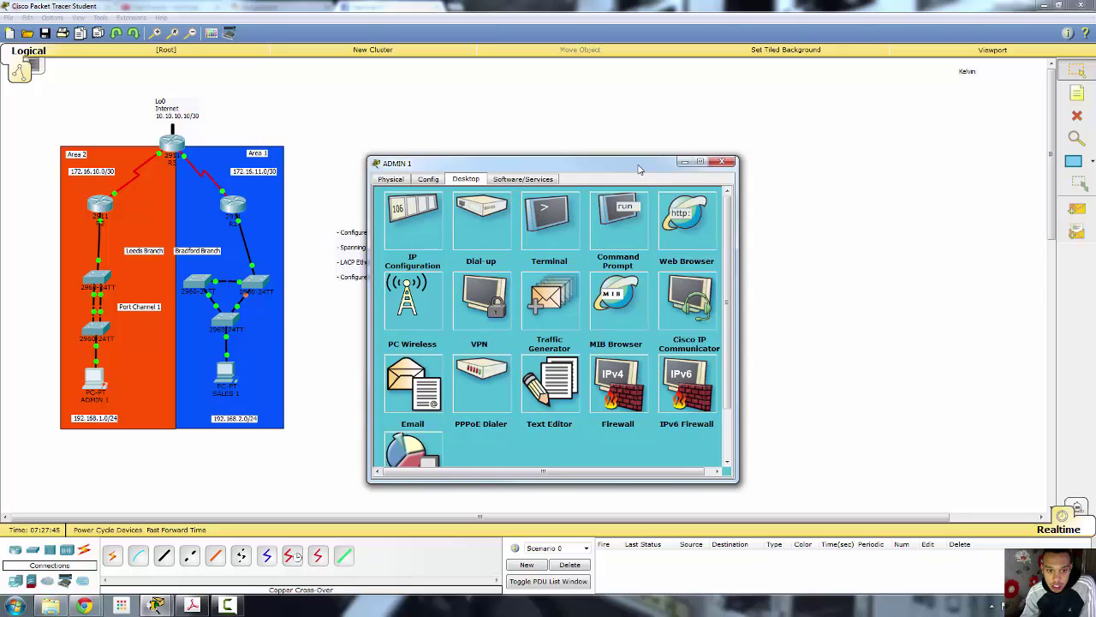
drag(638, 169, 698, 148)
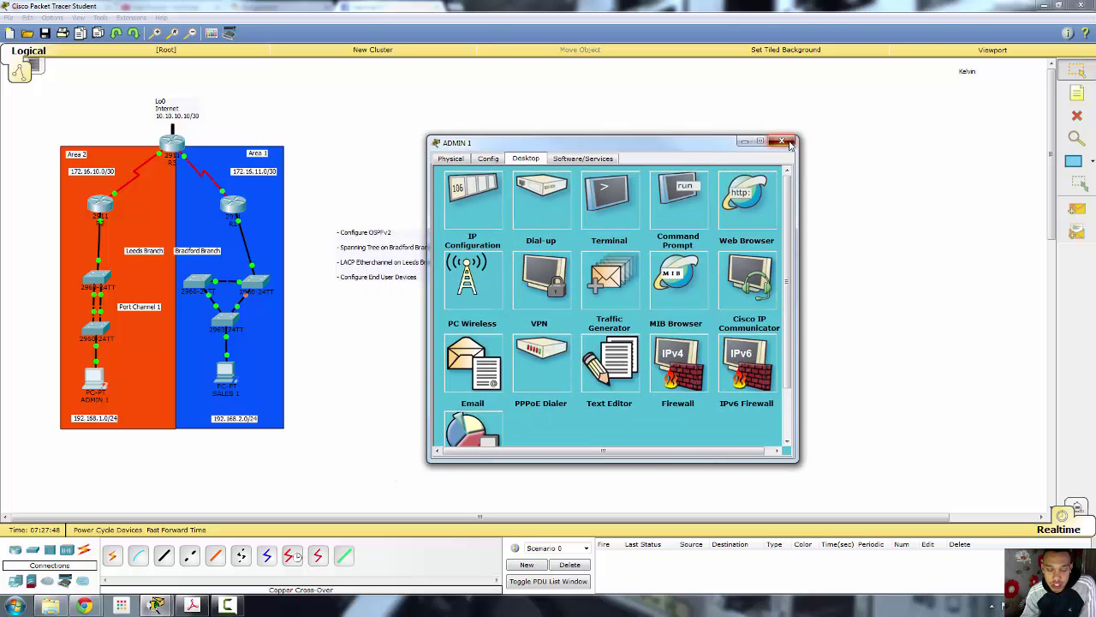
click(788, 143)
Display R3's IP routing table, examine its OSPF and default route entries, and close the router's window
click(172, 143)
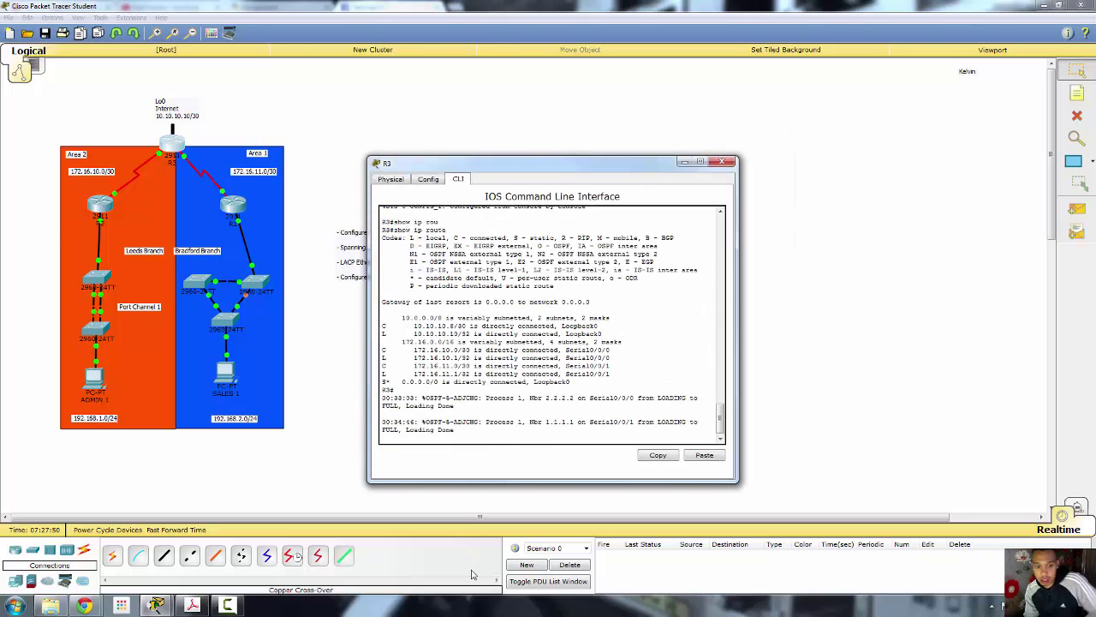
key(Return)
text(show)
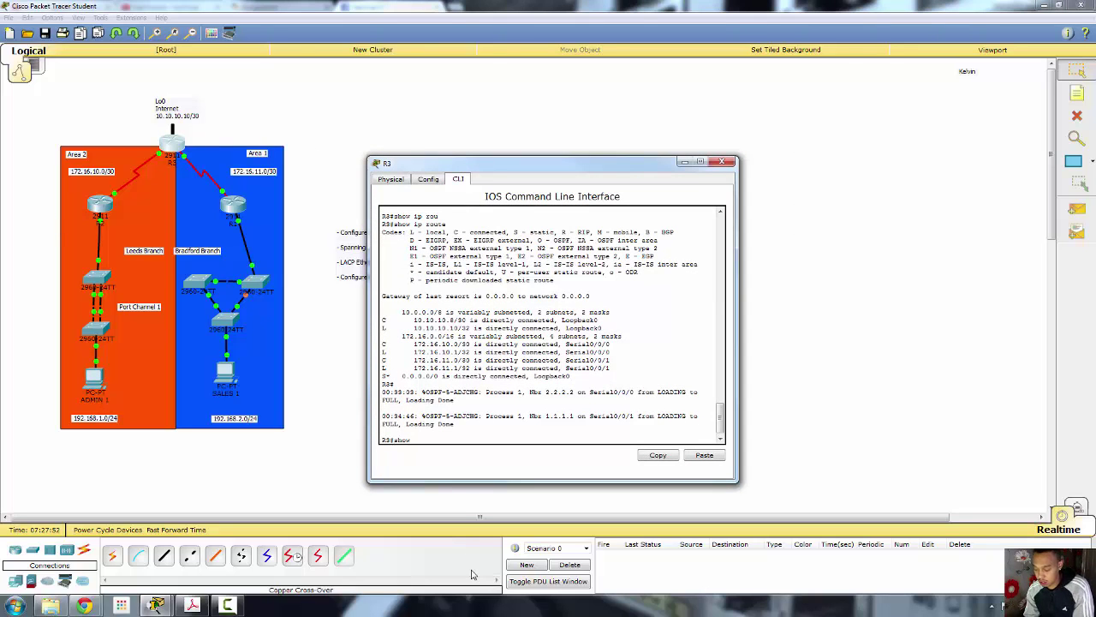
text( ip ro)
key(Tab)
key(Return)
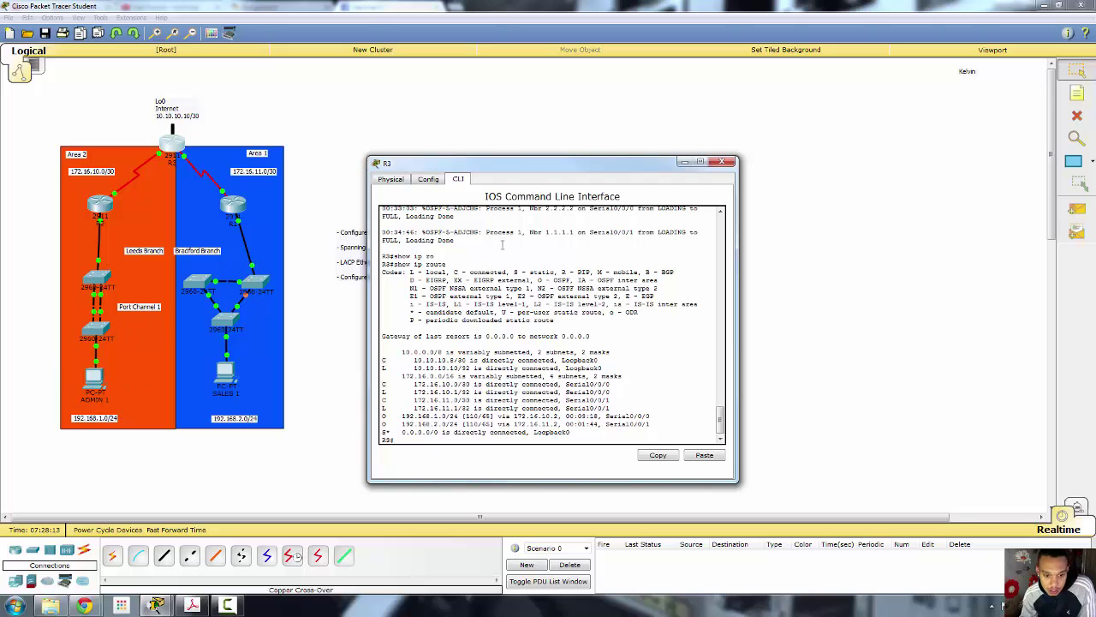
scroll(542, 366, down, 1)
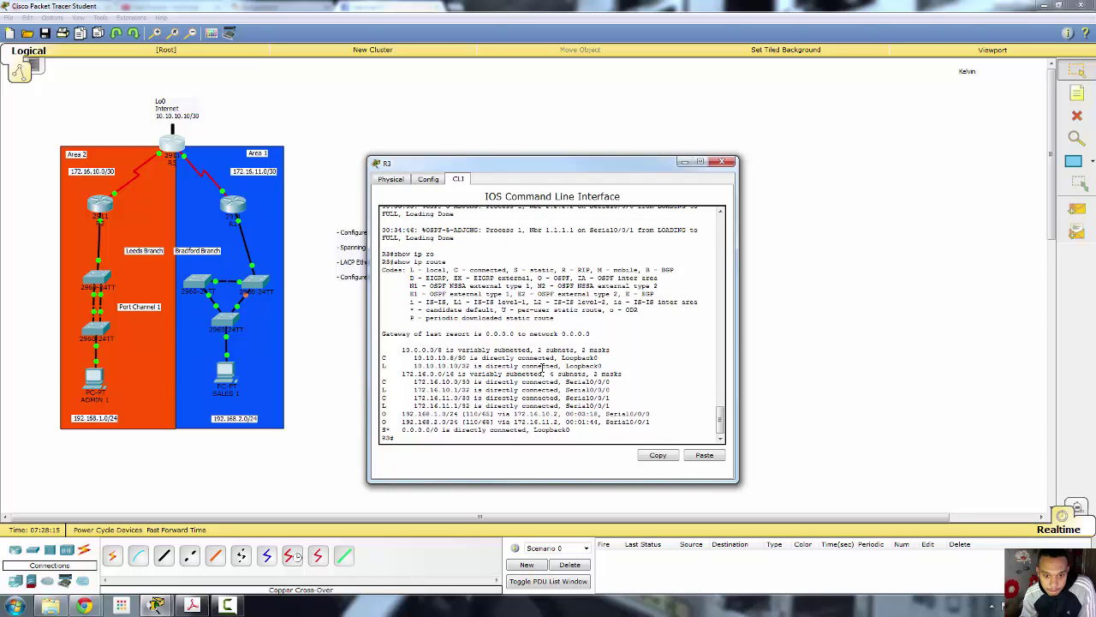
scroll(541, 367, up, 3)
scroll(541, 366, down, 3)
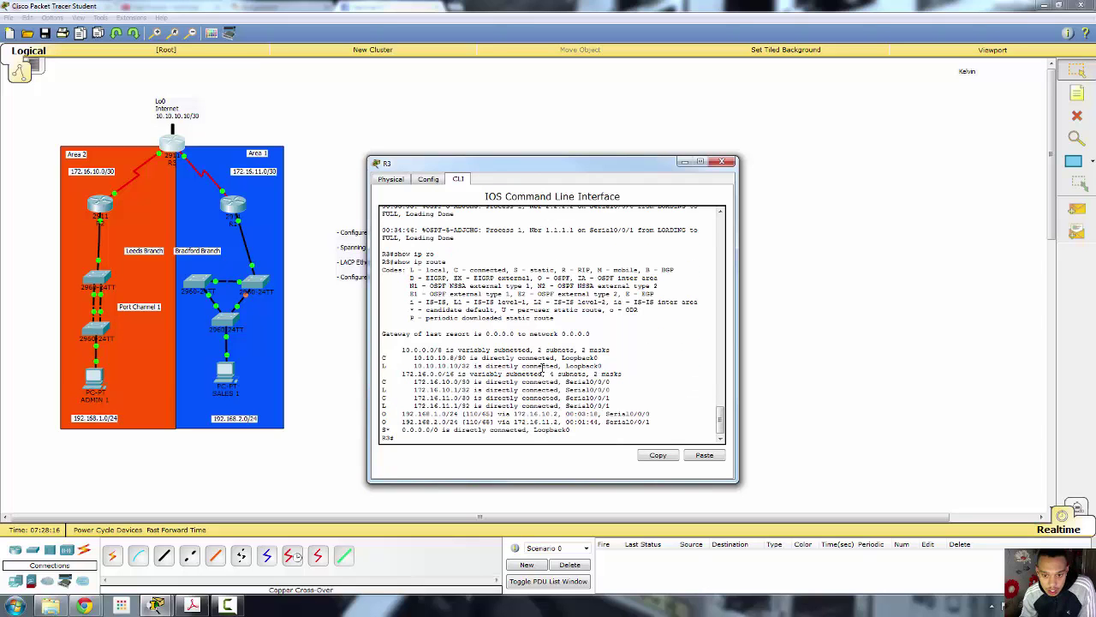
click(725, 162)
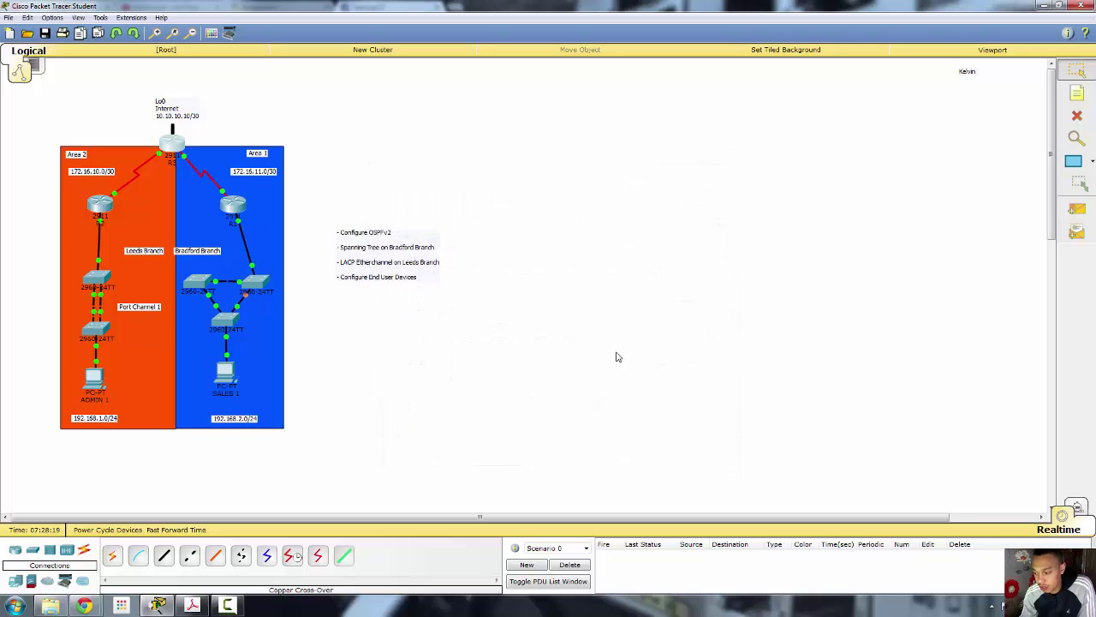